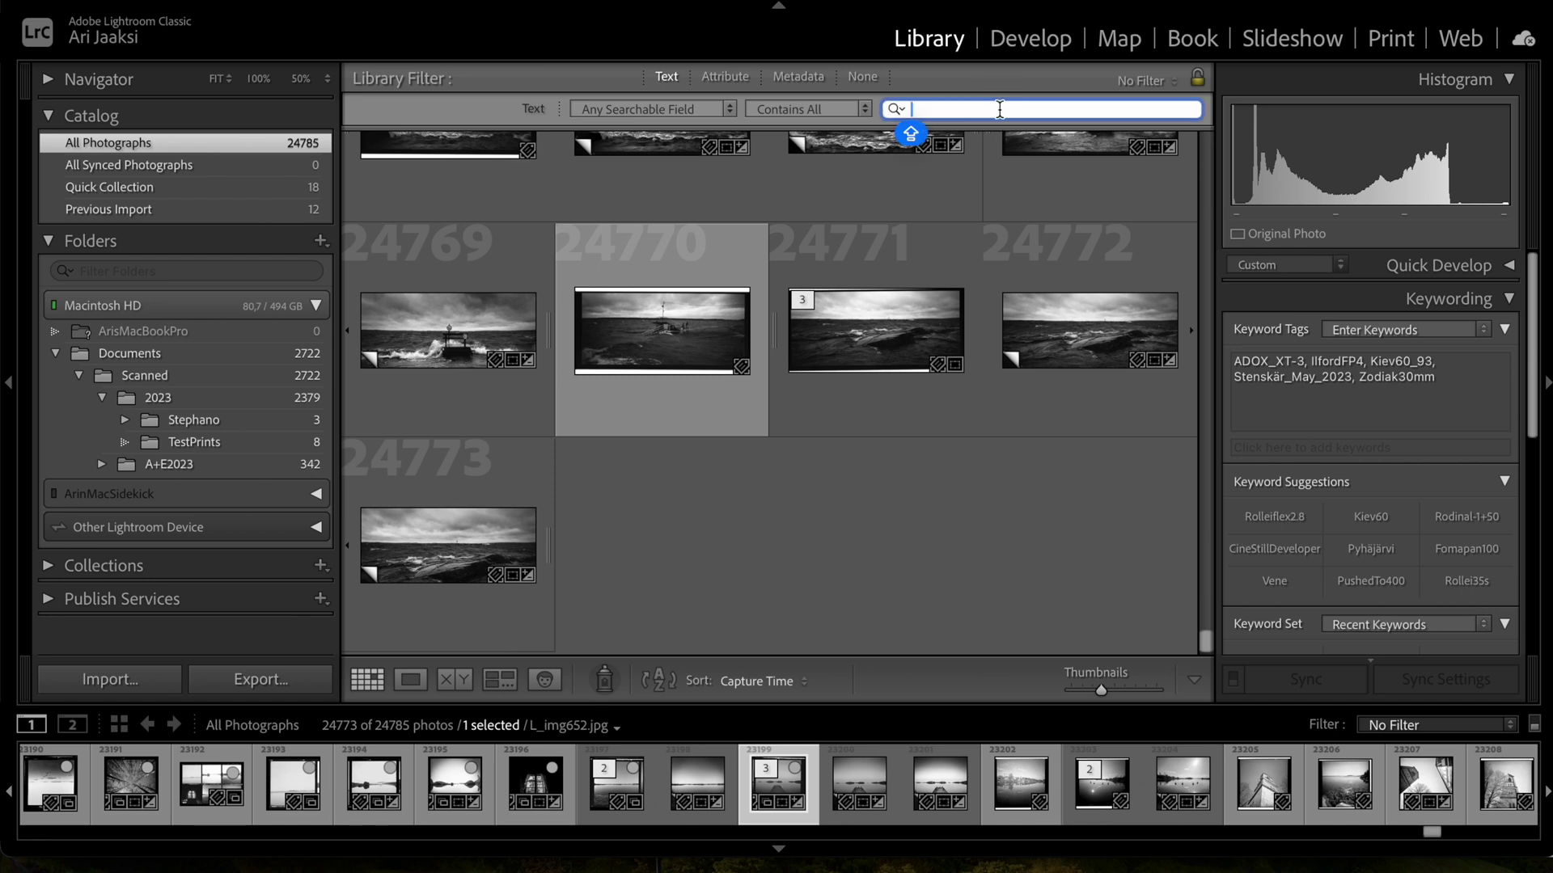
Filter the library by the text STENS and open the uncropped pier scan in Loupe view.
{"action": "type", "text": "STENS"}
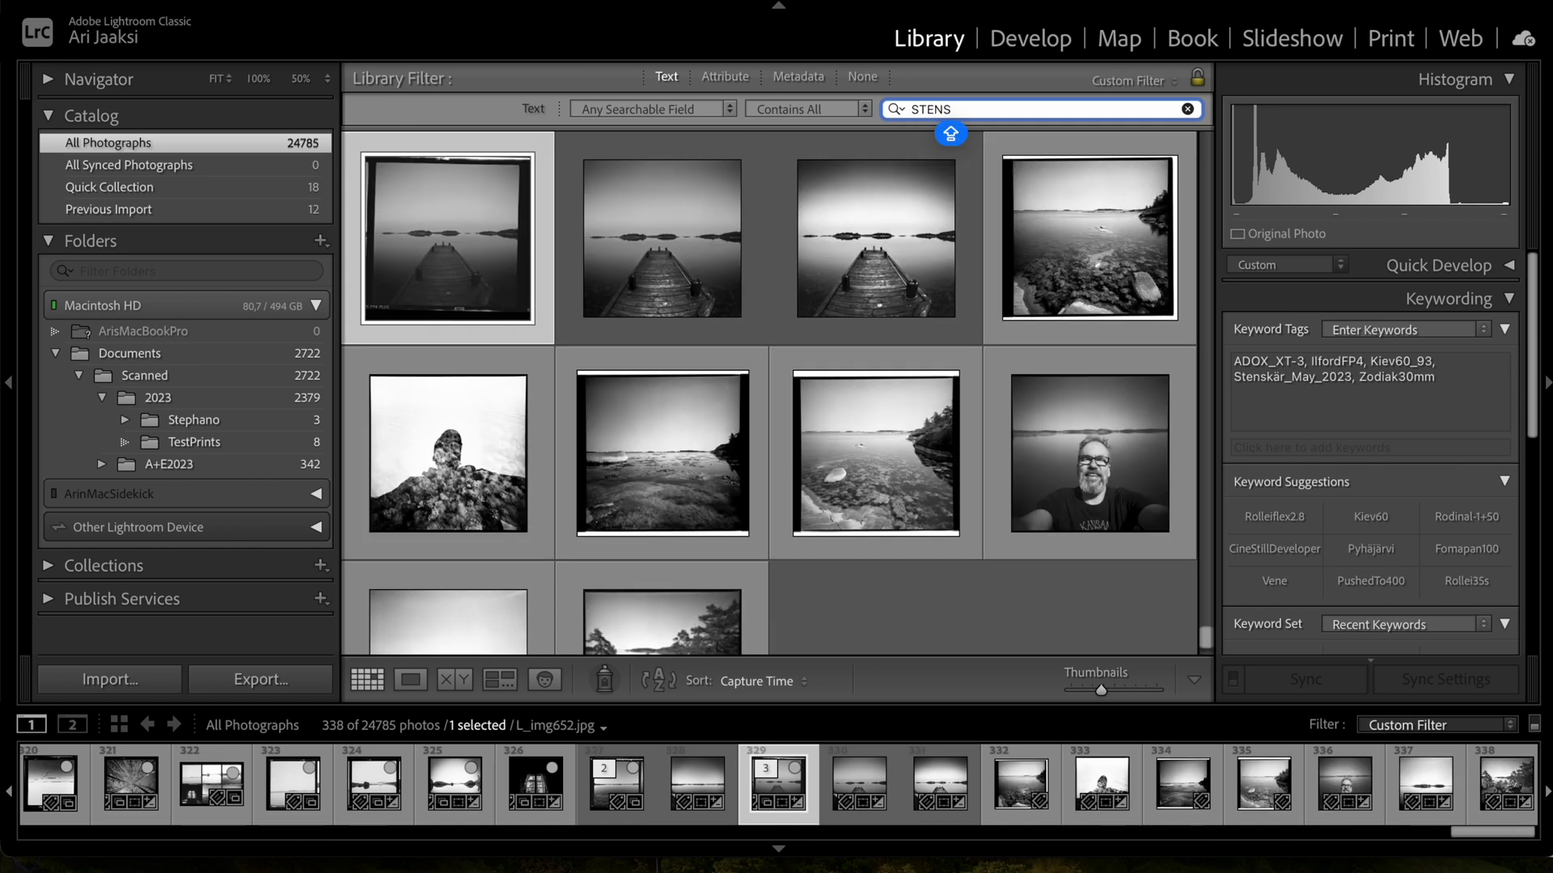
{"action": "scroll", "coordinate": [1017, 293], "scroll_direction": "up", "scroll_amount": 2}
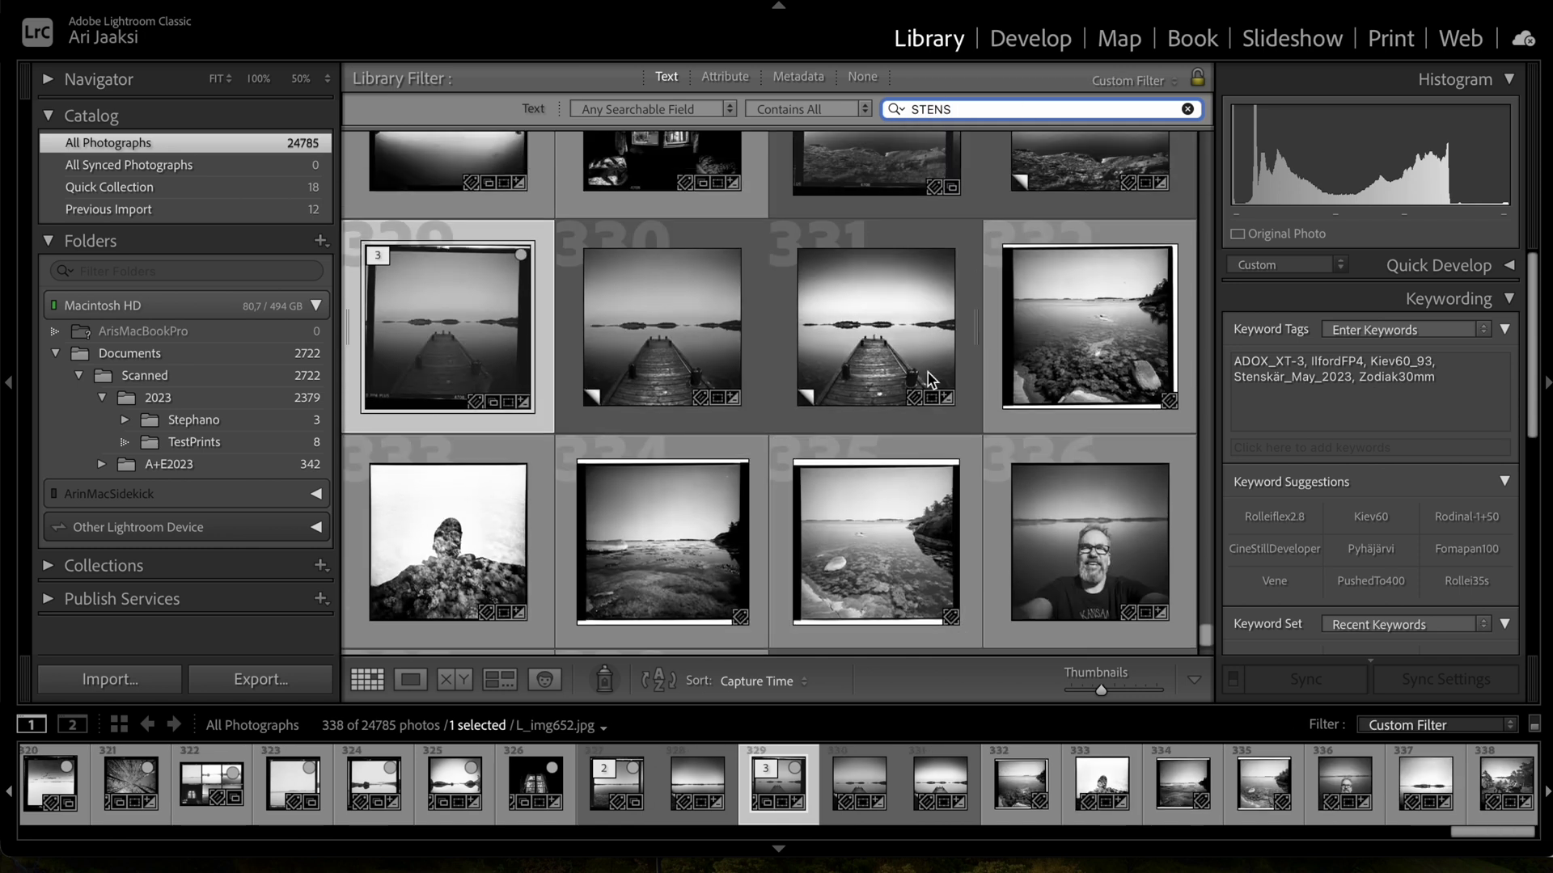
{"action": "double_click", "coordinate": [502, 338]}
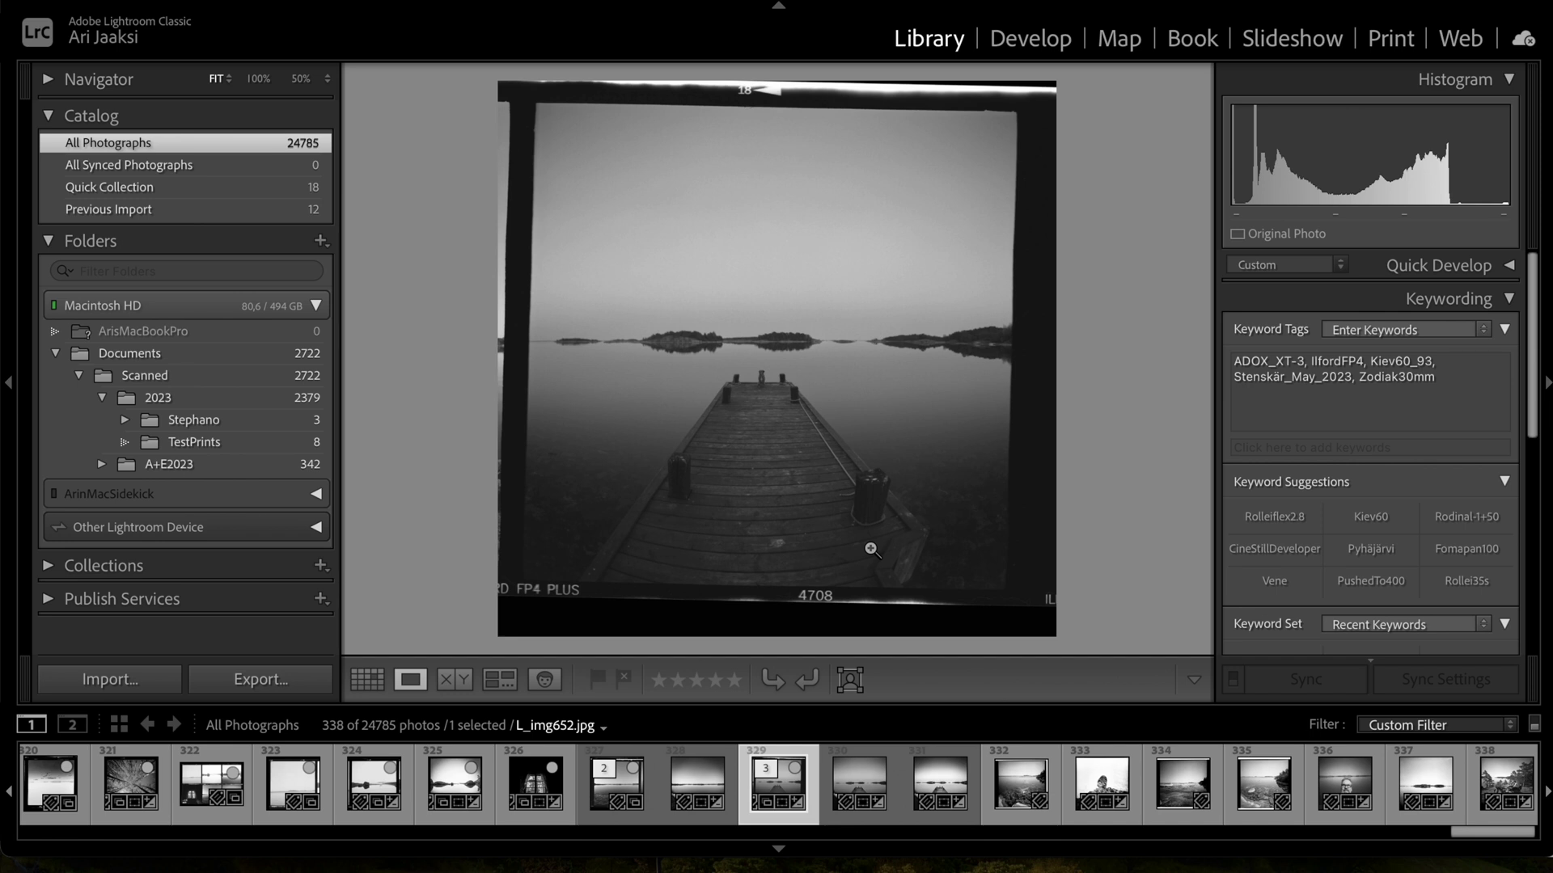
Create a virtual copy of the pier photo and open the copy in the Develop module.
{"action": "right_click", "coordinate": [809, 361]}
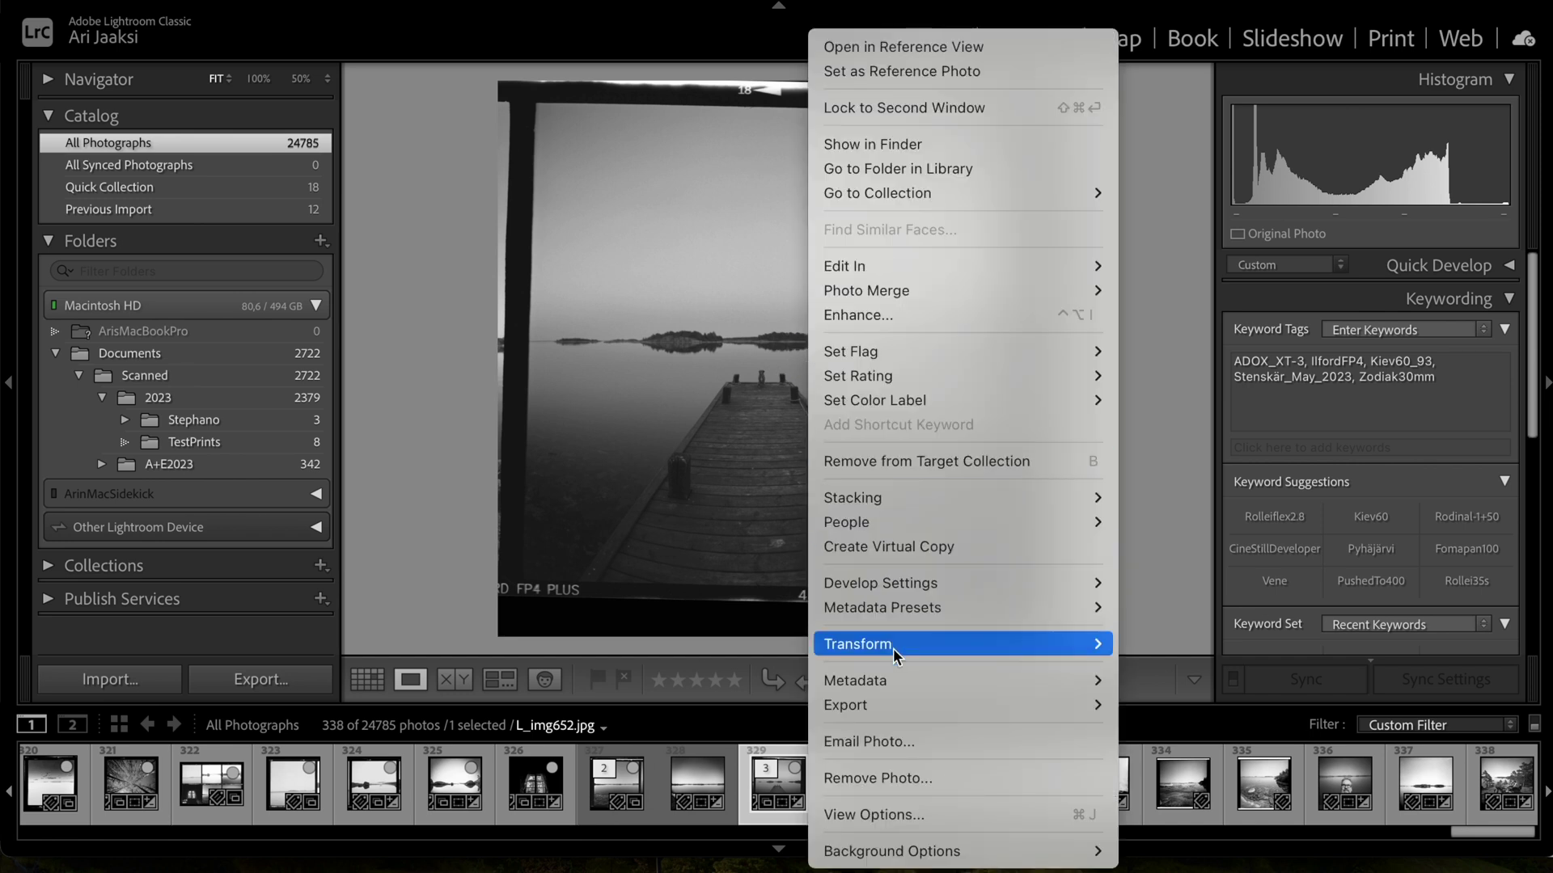
{"action": "left_click", "coordinate": [926, 546]}
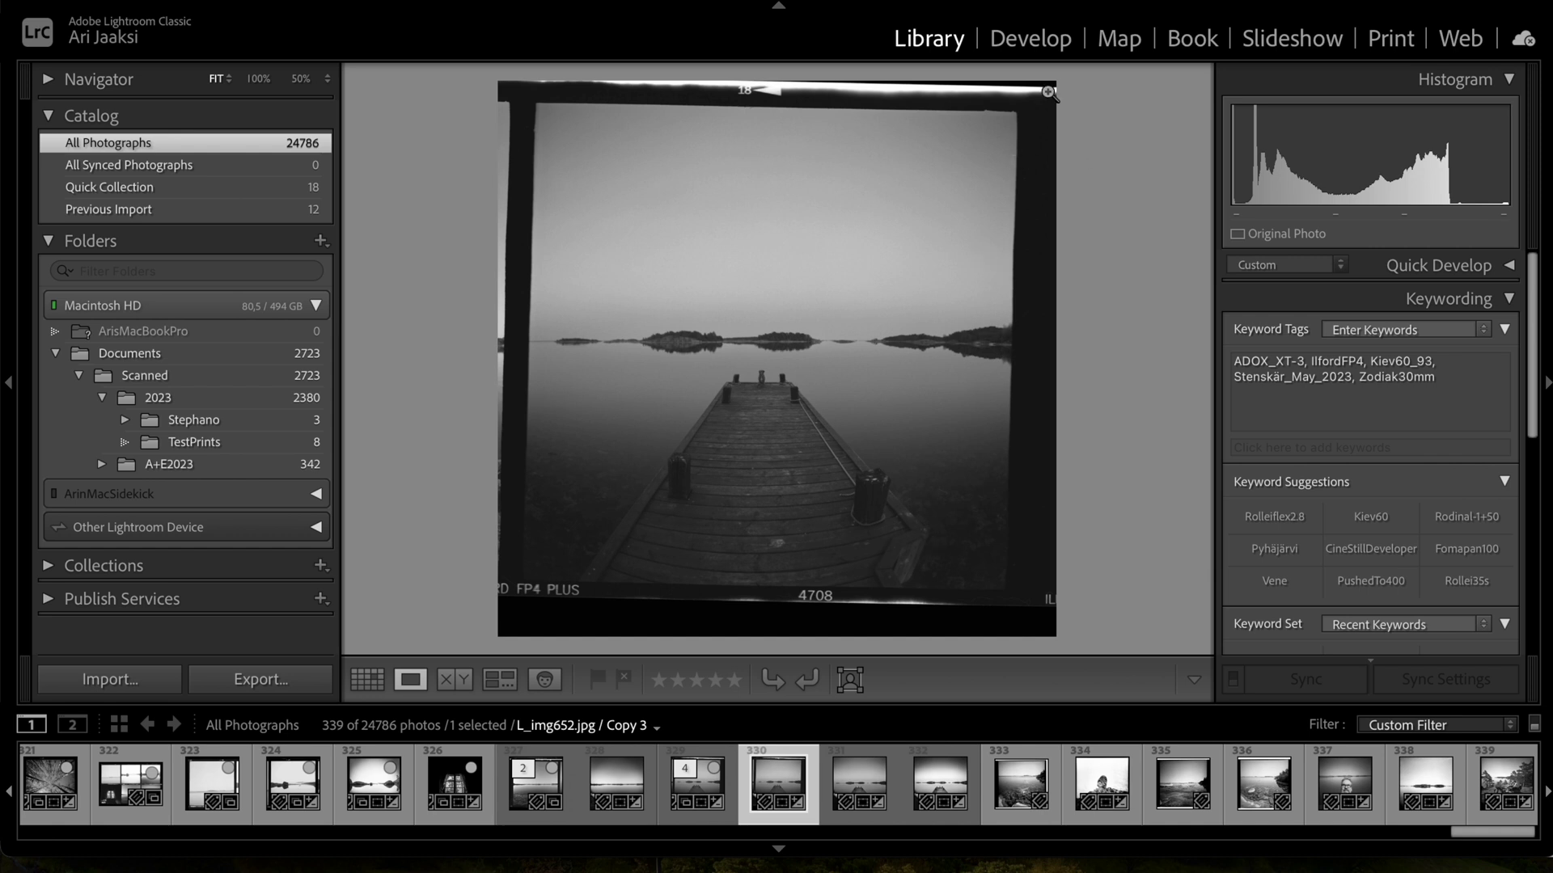
{"action": "left_click", "coordinate": [1030, 38]}
Crop the copy to inside the black film border at an angle of −0.61 and set the overall contrast to +33.
{"action": "left_click", "coordinate": [1328, 287]}
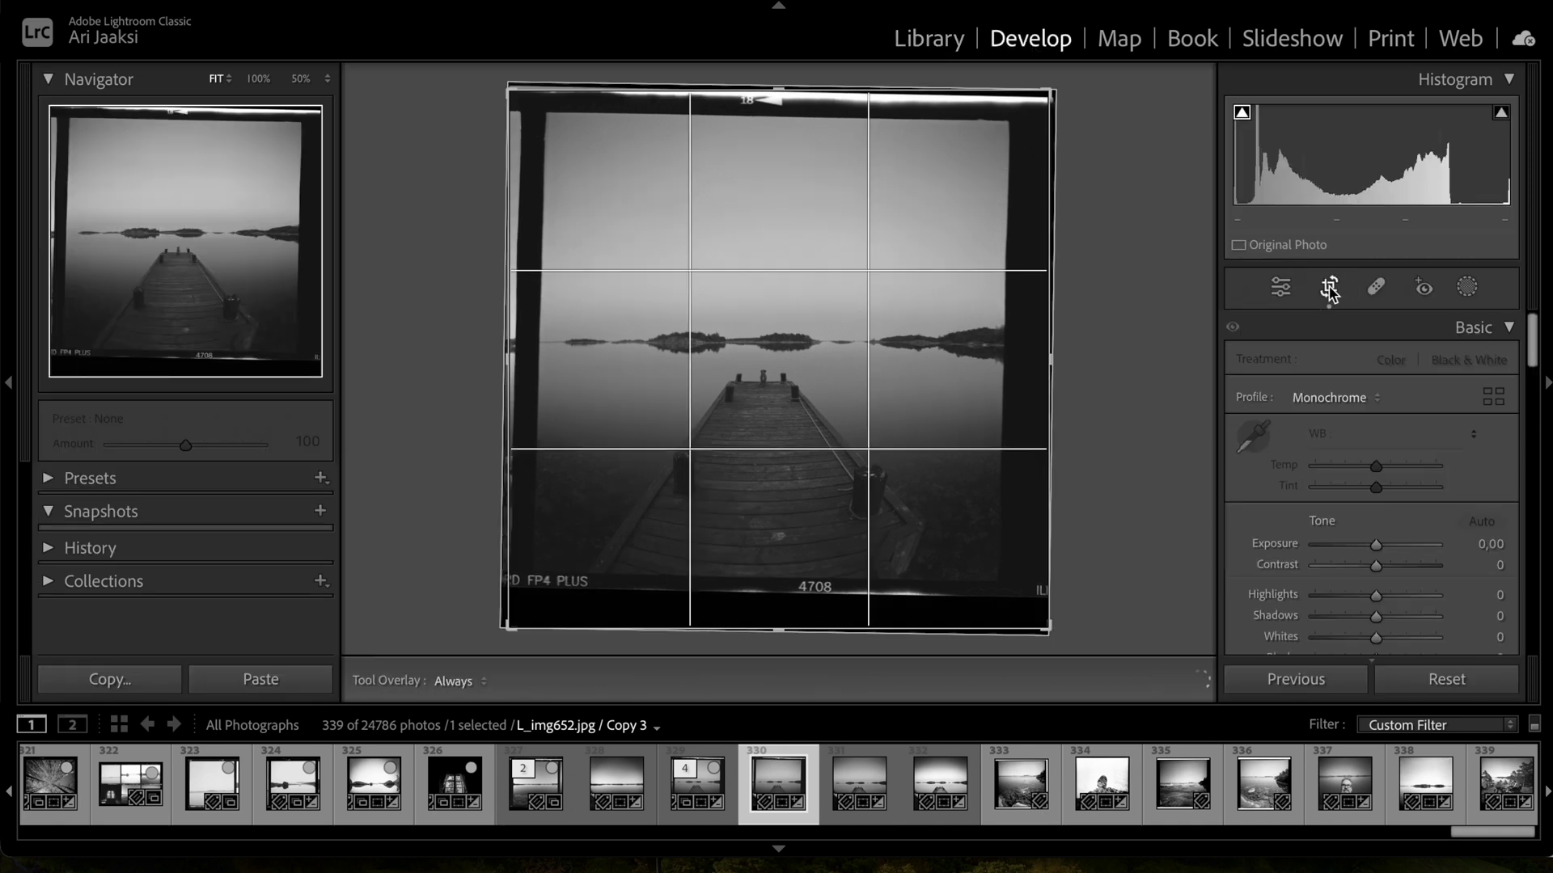
{"action": "left_click_drag", "start_coordinate": [1104, 356], "coordinate": [1099, 350]}
{"action": "left_click_drag", "start_coordinate": [1050, 91], "coordinate": [1022, 114]}
{"action": "left_click_drag", "start_coordinate": [536, 606], "coordinate": [561, 573]}
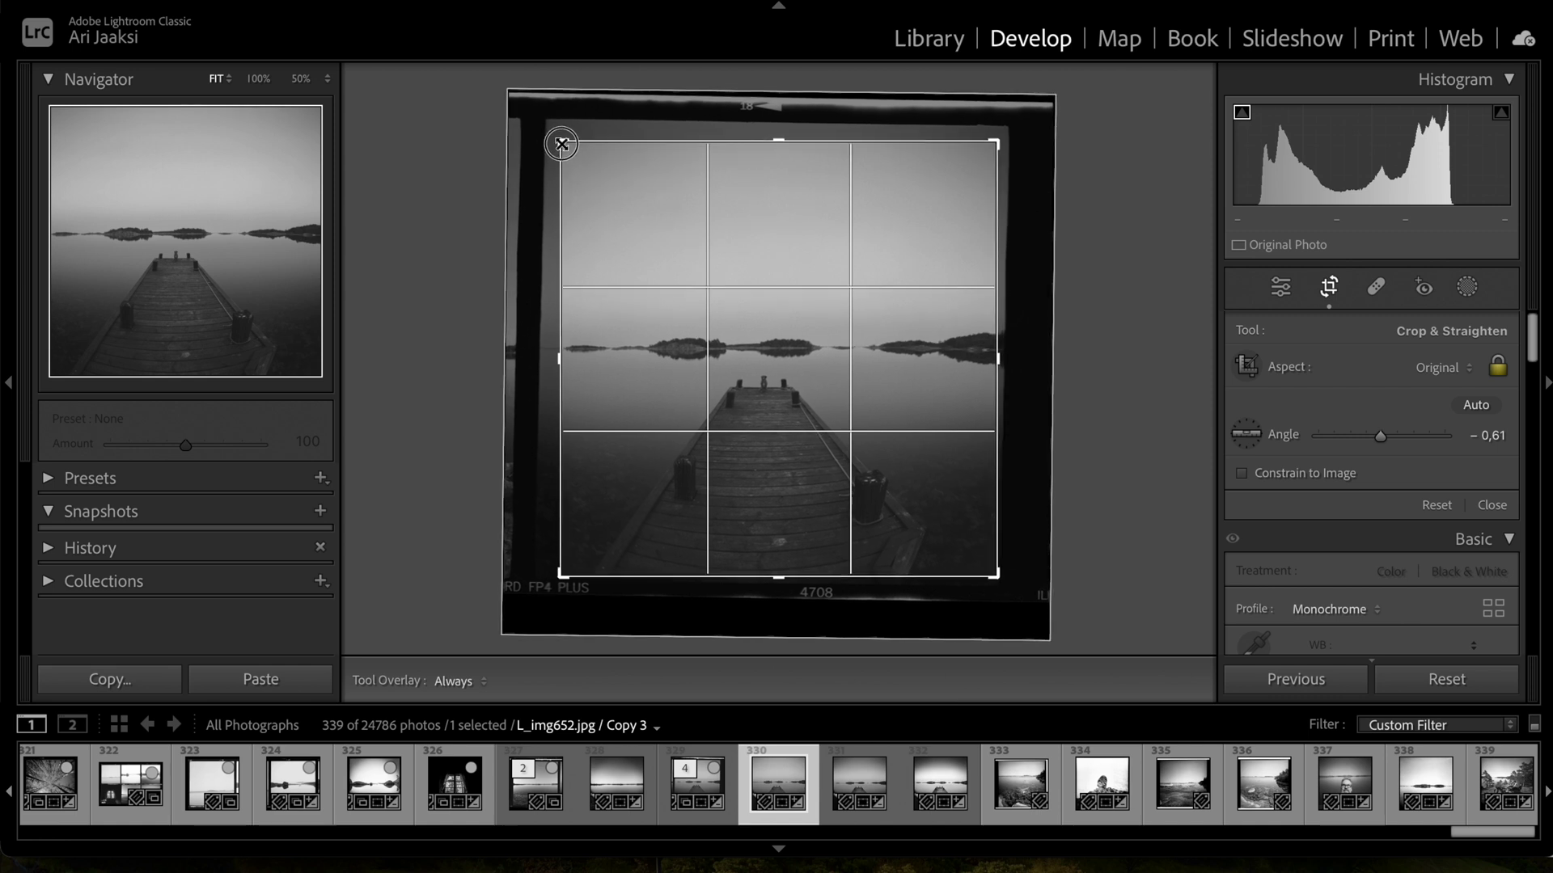
{"action": "left_click_drag", "start_coordinate": [561, 144], "coordinate": [558, 140]}
{"action": "left_click_drag", "start_coordinate": [693, 208], "coordinate": [693, 210]}
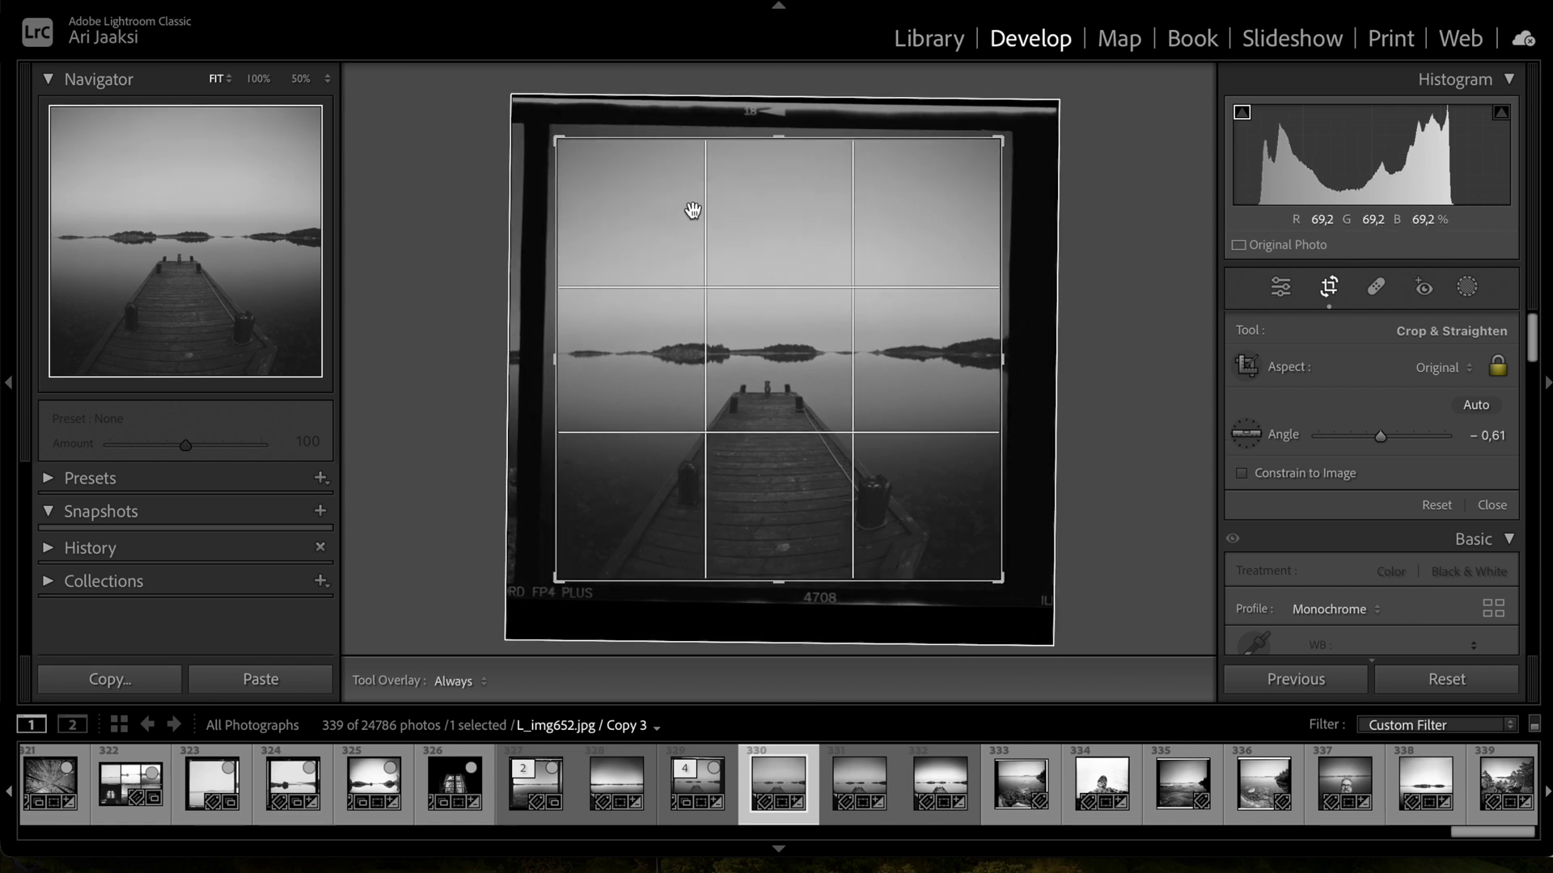
{"action": "left_click", "coordinate": [1326, 293]}
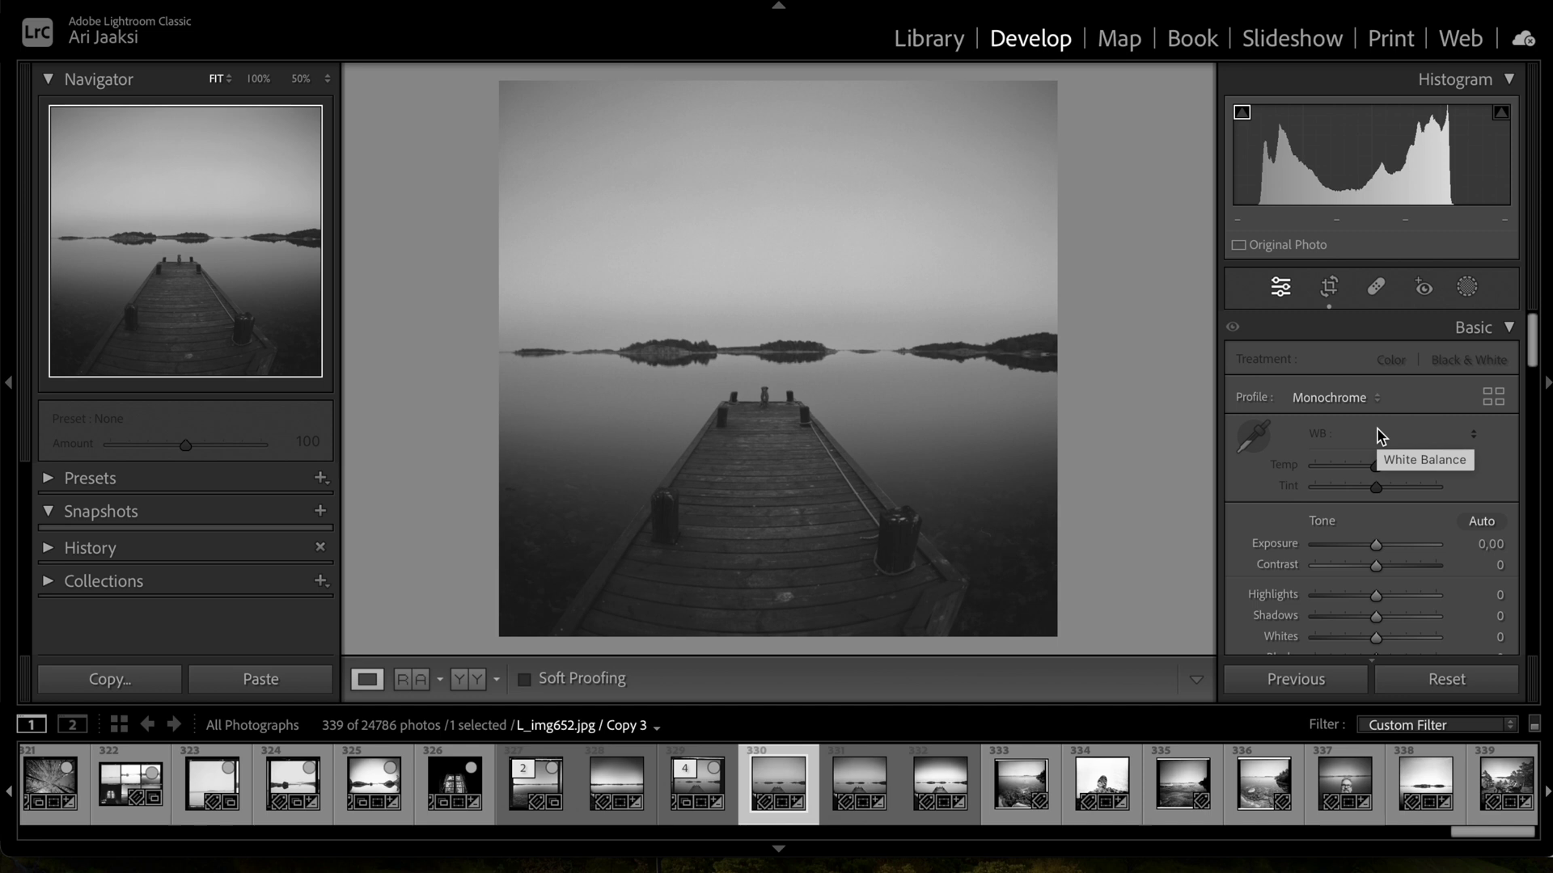
{"action": "left_click_drag", "start_coordinate": [1377, 570], "coordinate": [1395, 562]}
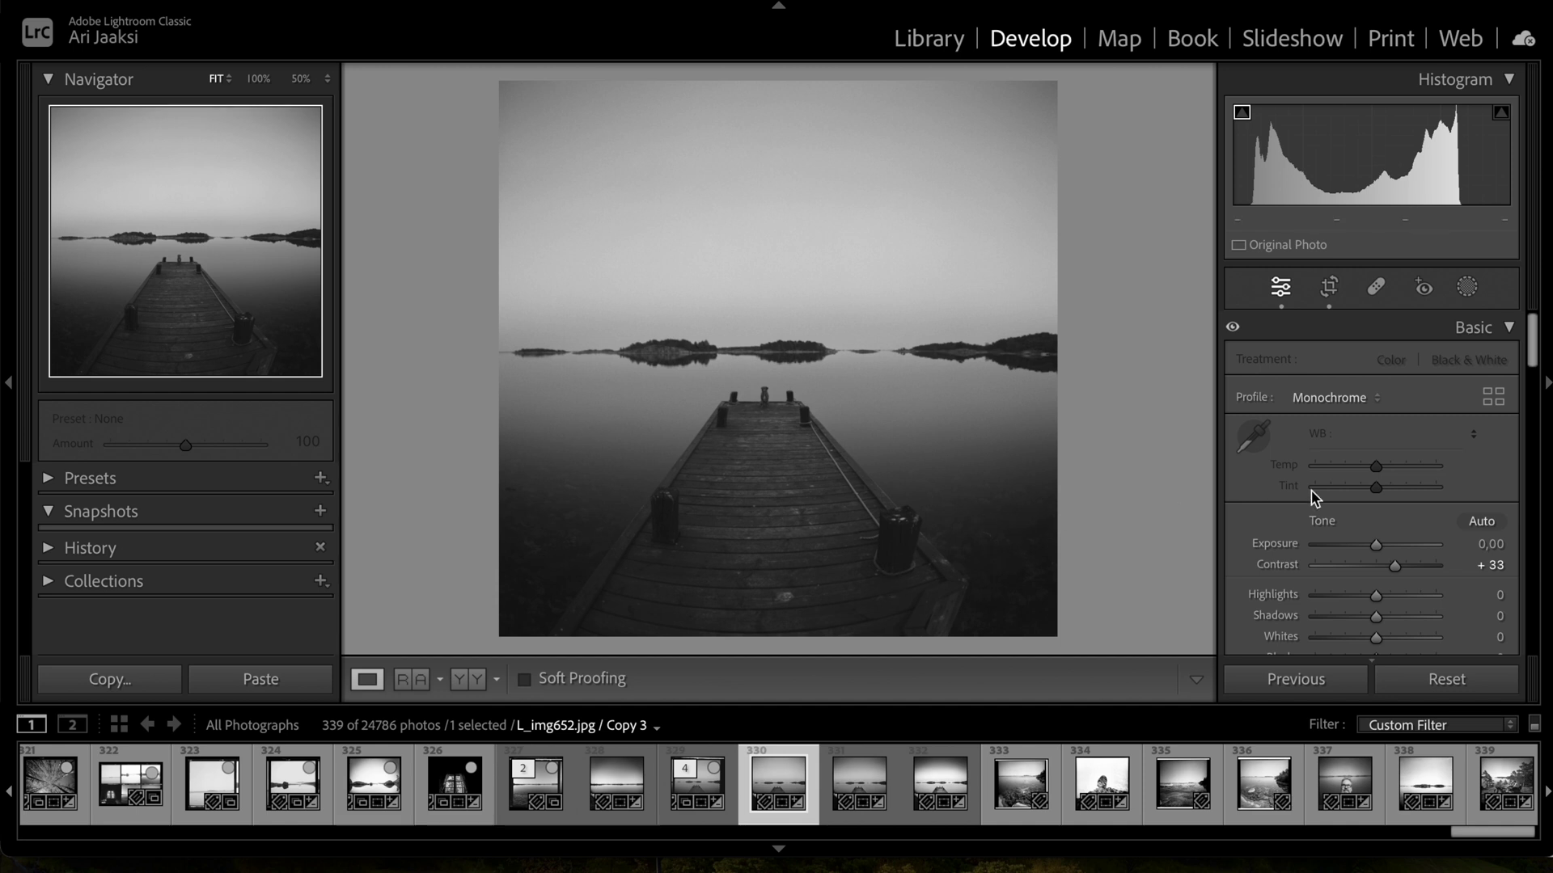
Add a linear gradient mask rising from the lower foreground of the pier photo.
{"action": "left_click", "coordinate": [1375, 288]}
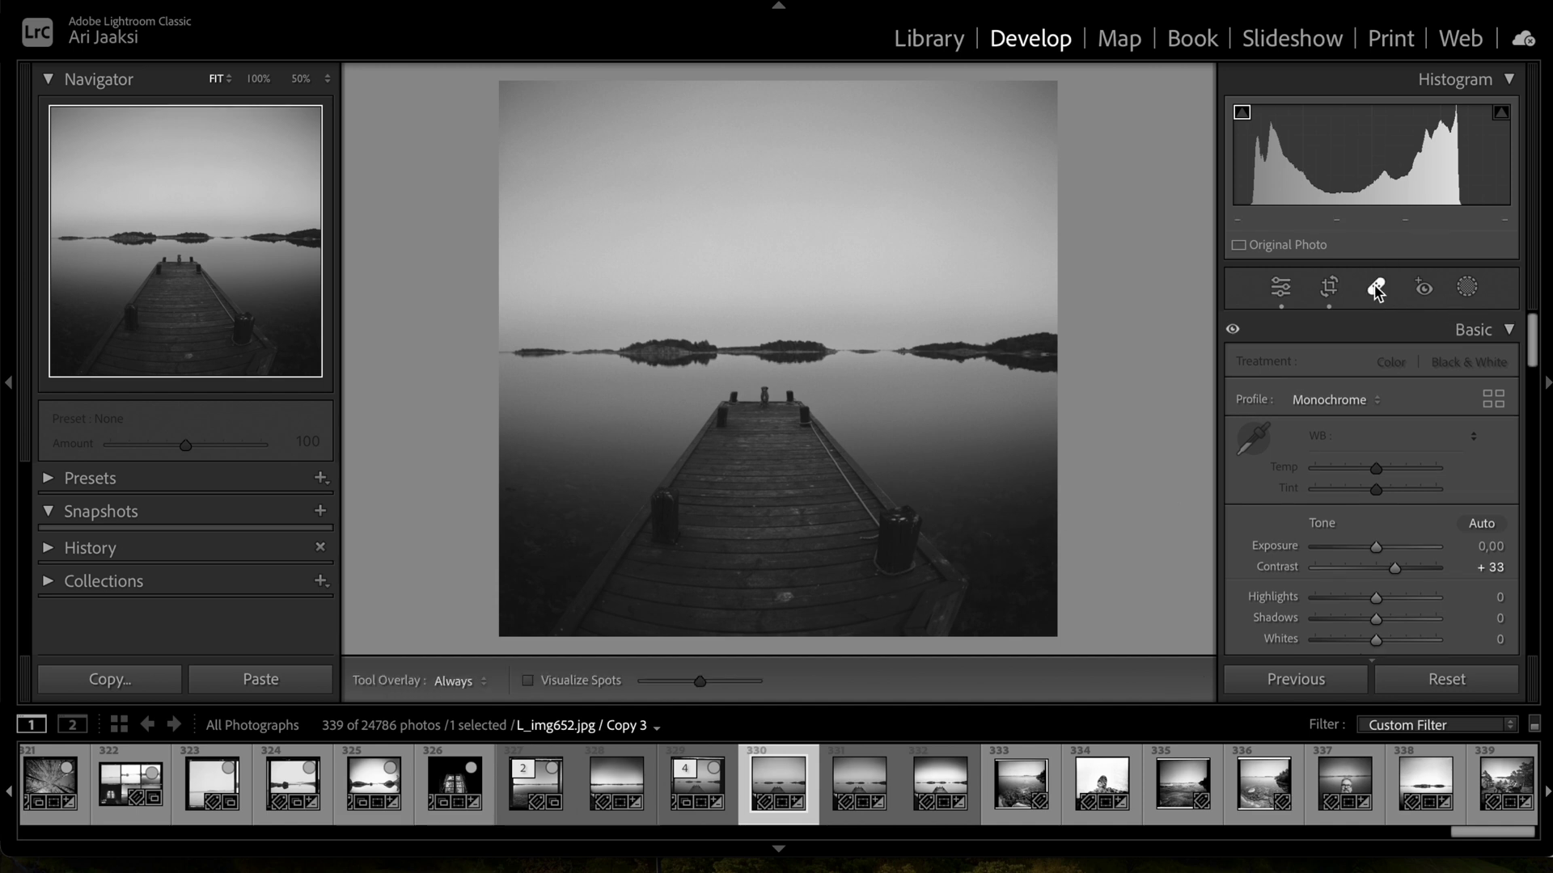
{"action": "left_click", "coordinate": [1467, 287]}
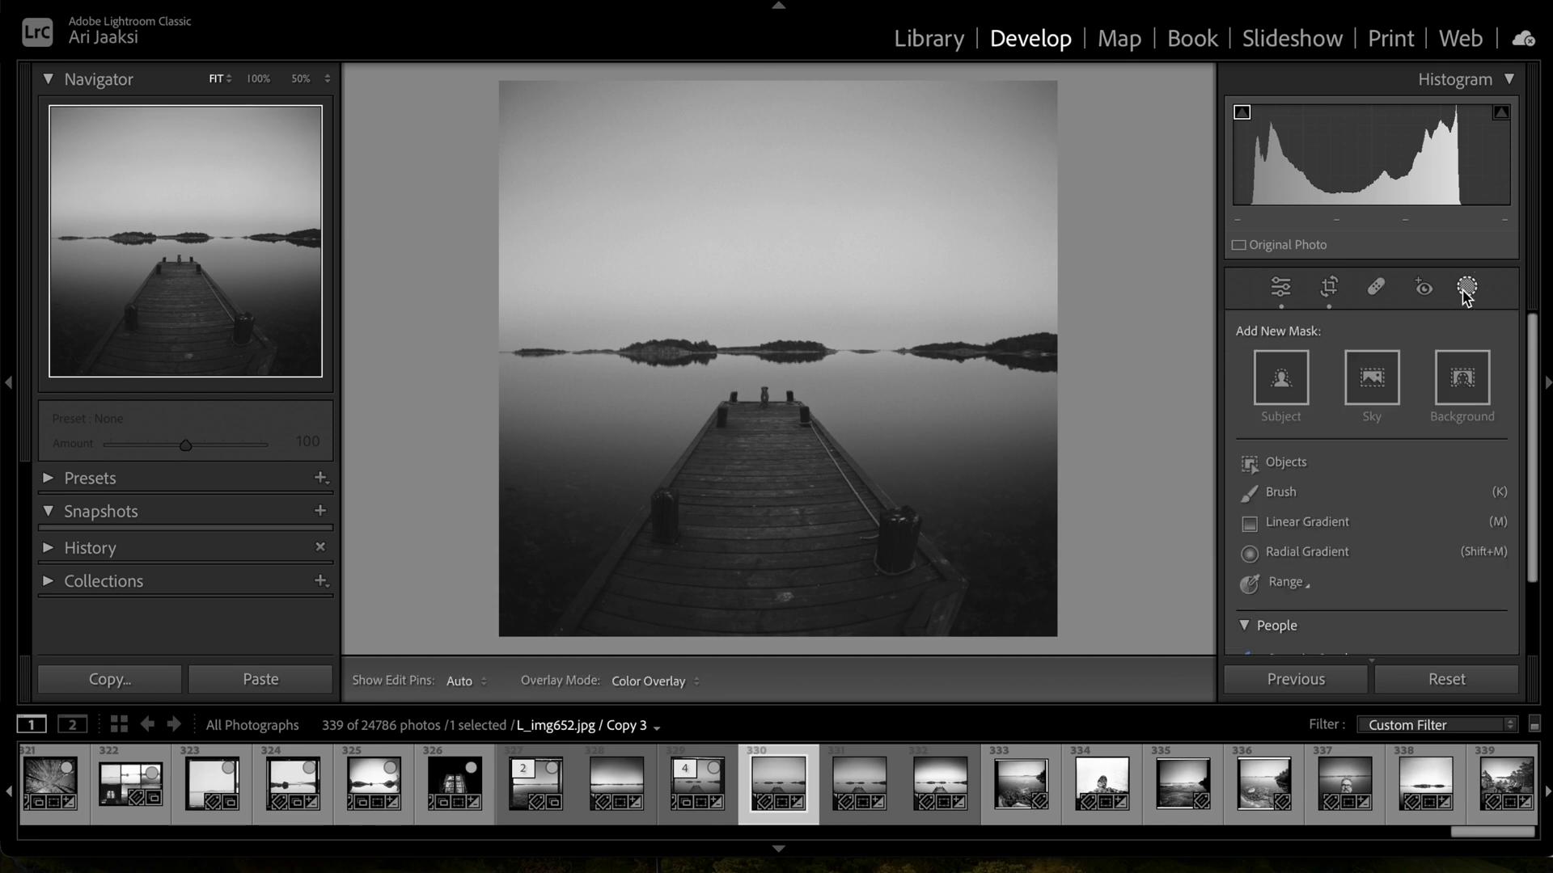
{"action": "left_click", "coordinate": [1297, 523]}
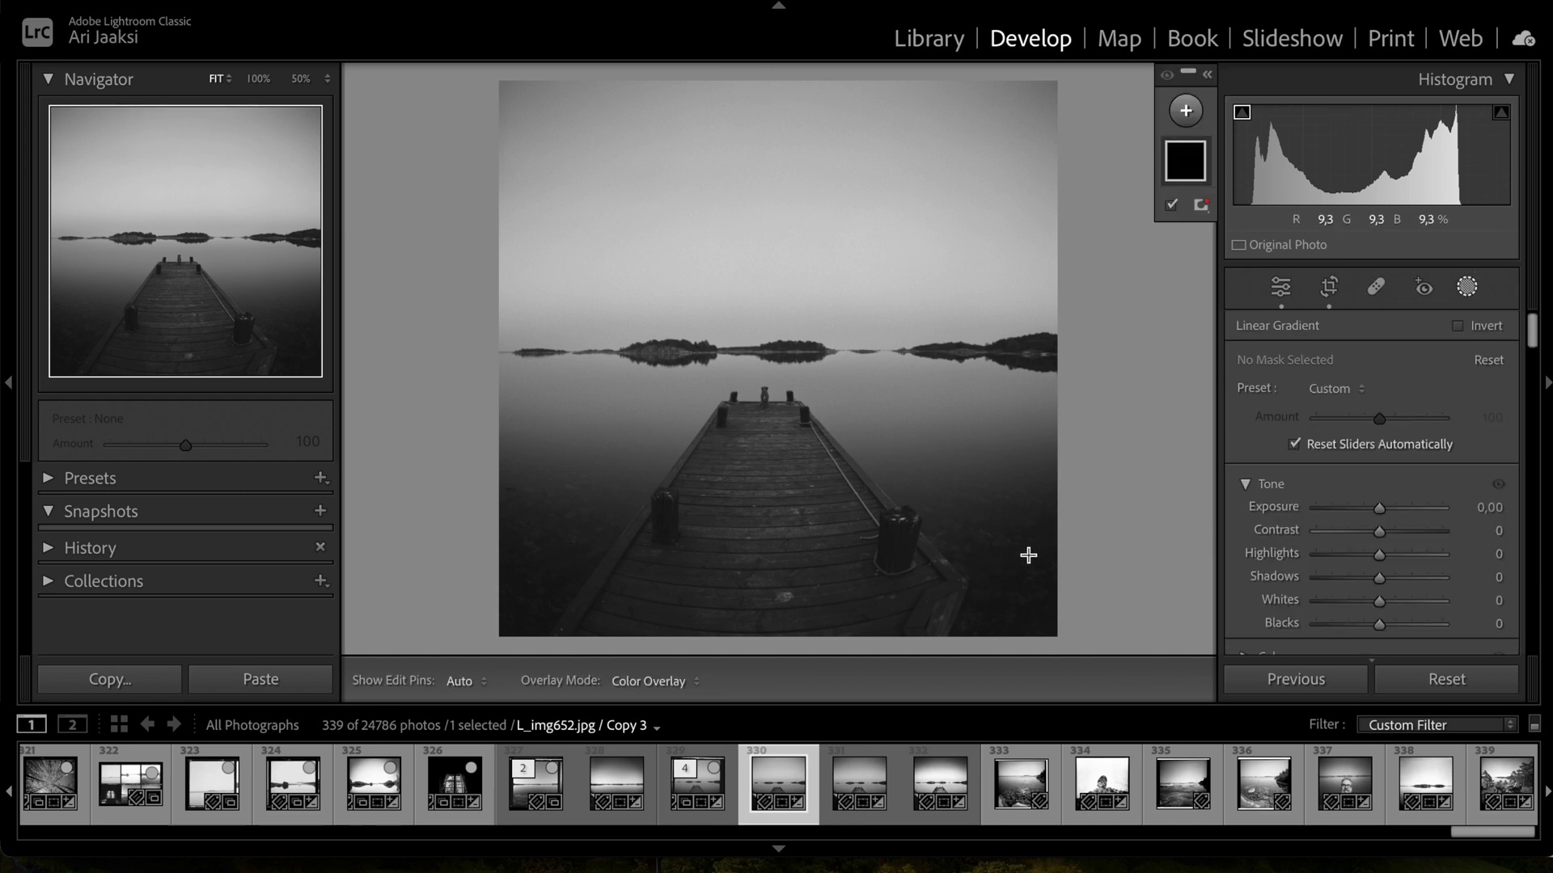
{"action": "left_click_drag", "start_coordinate": [1023, 558], "coordinate": [1024, 483]}
Set the linear gradient's exposure to 0.96, contrast to 55, whites to 59 and blacks to −18.
{"action": "left_click_drag", "start_coordinate": [1379, 507], "coordinate": [1386, 507]}
{"action": "left_click_drag", "start_coordinate": [1380, 600], "coordinate": [1415, 600]}
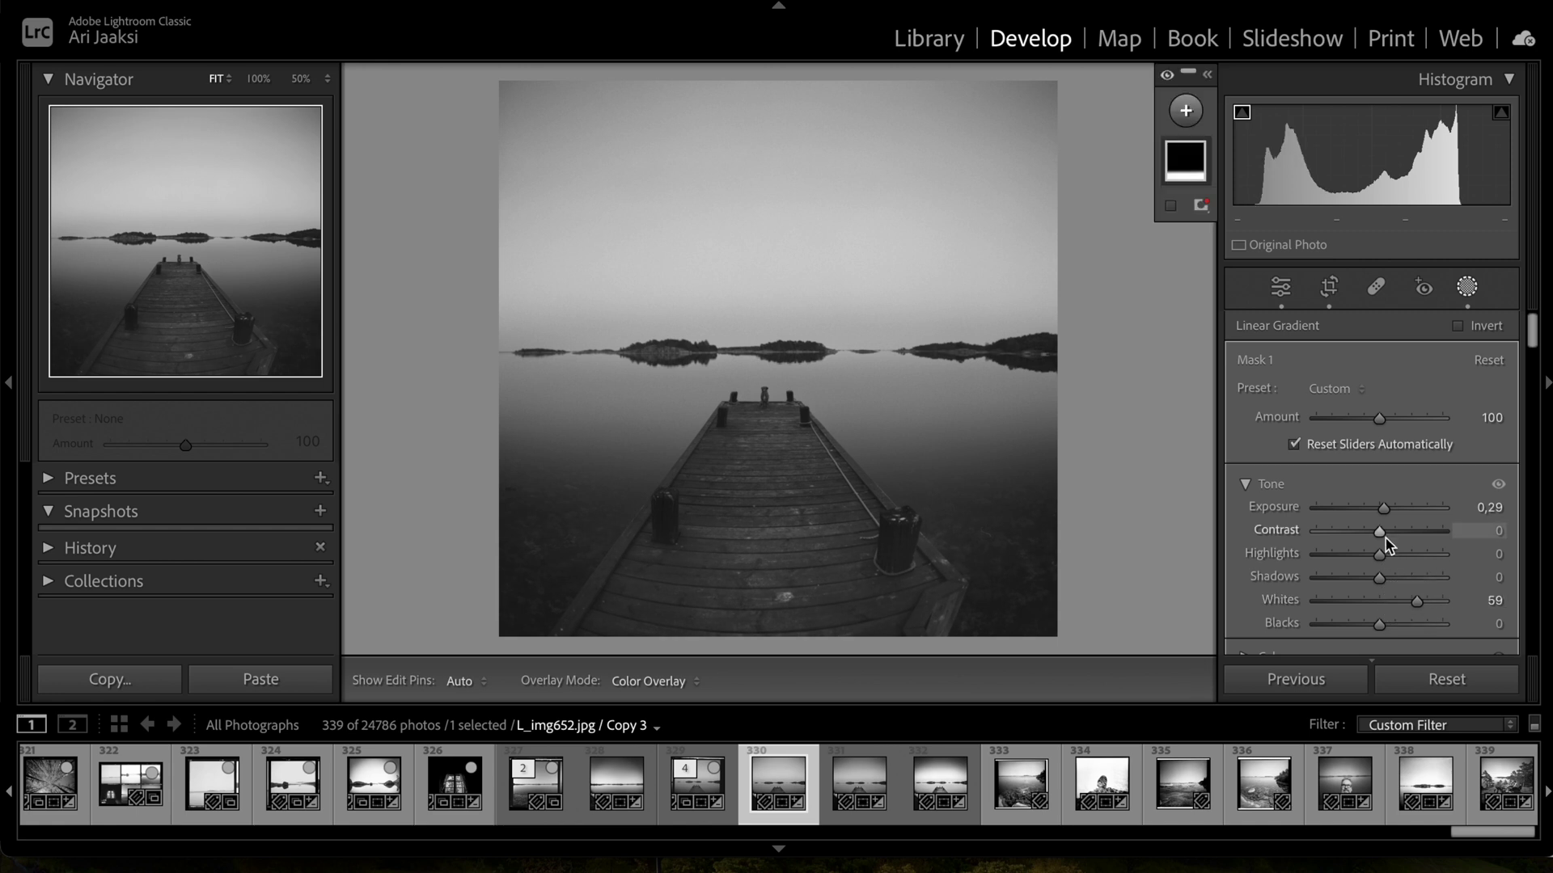
{"action": "mouse_move", "coordinate": [1381, 530]}
{"action": "left_mouse_down"}
{"action": "mouse_move", "coordinate": [1414, 530]}
{"action": "mouse_move", "coordinate": [1387, 508]}
{"action": "left_mouse_up"}
{"action": "left_click_drag", "start_coordinate": [1379, 624], "coordinate": [1367, 628]}
{"action": "left_click_drag", "start_coordinate": [1388, 508], "coordinate": [1395, 512]}
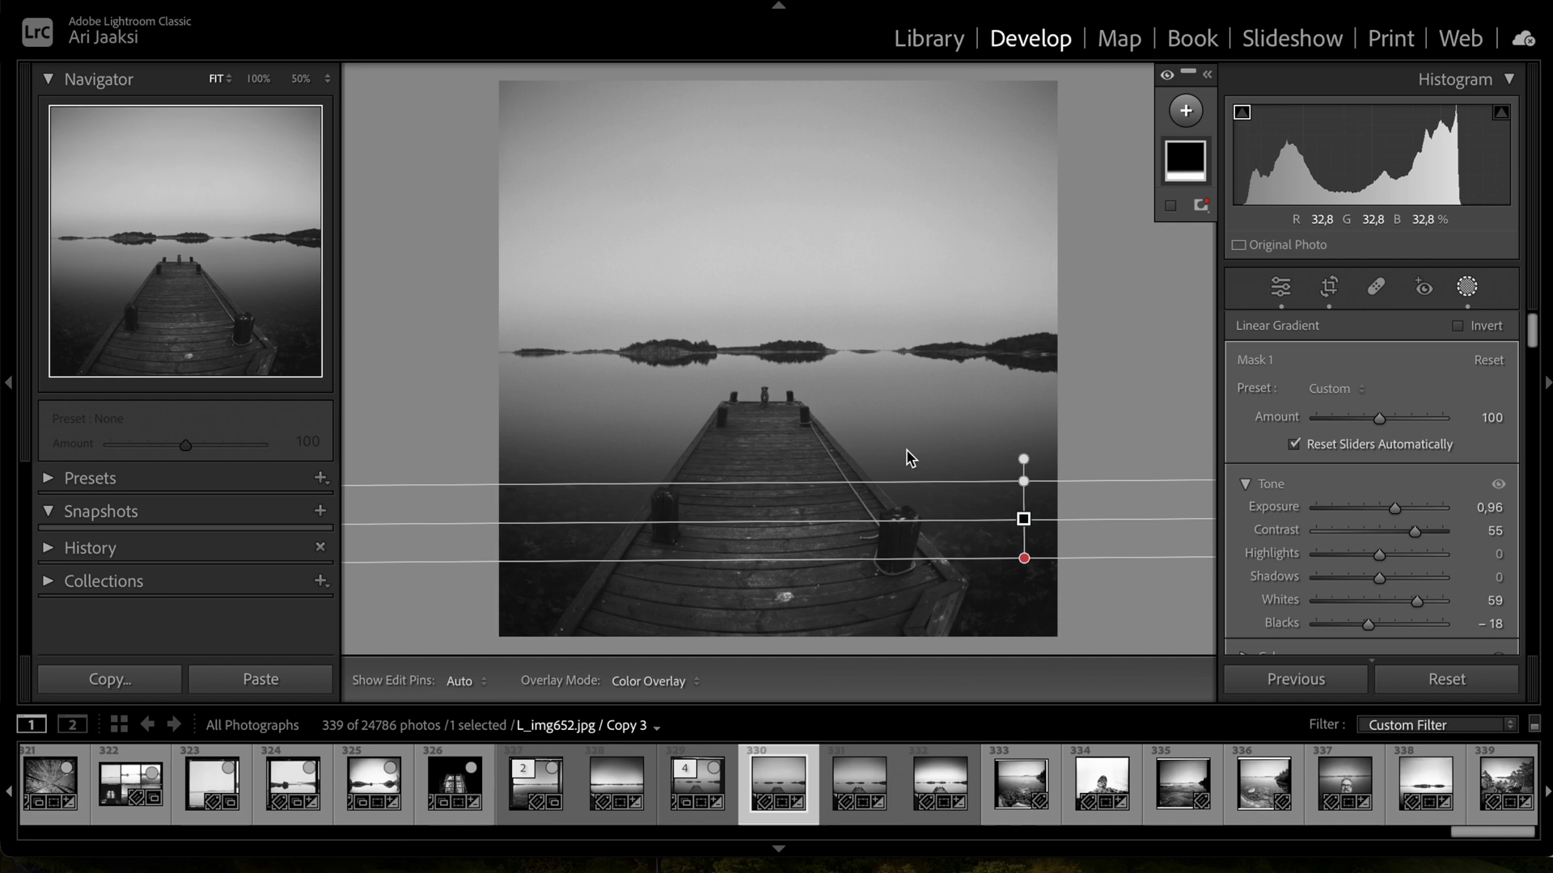
Widen the linear gradient's transition by extending its upper edge up and its lower edge down.
{"action": "left_click_drag", "start_coordinate": [945, 468], "coordinate": [941, 447]}
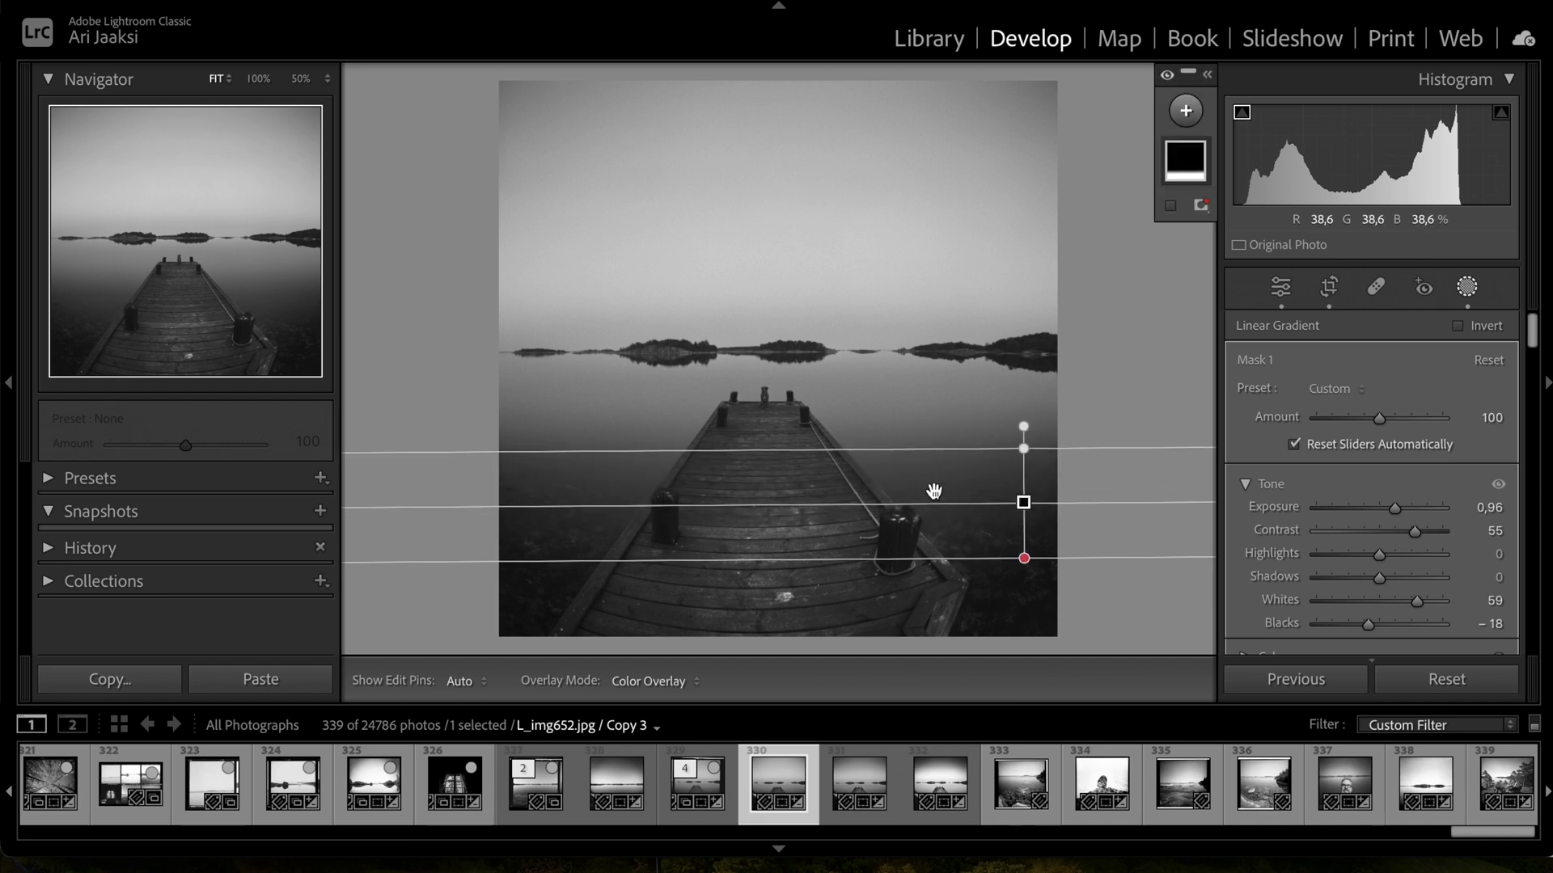
{"action": "left_click_drag", "start_coordinate": [946, 558], "coordinate": [946, 575]}
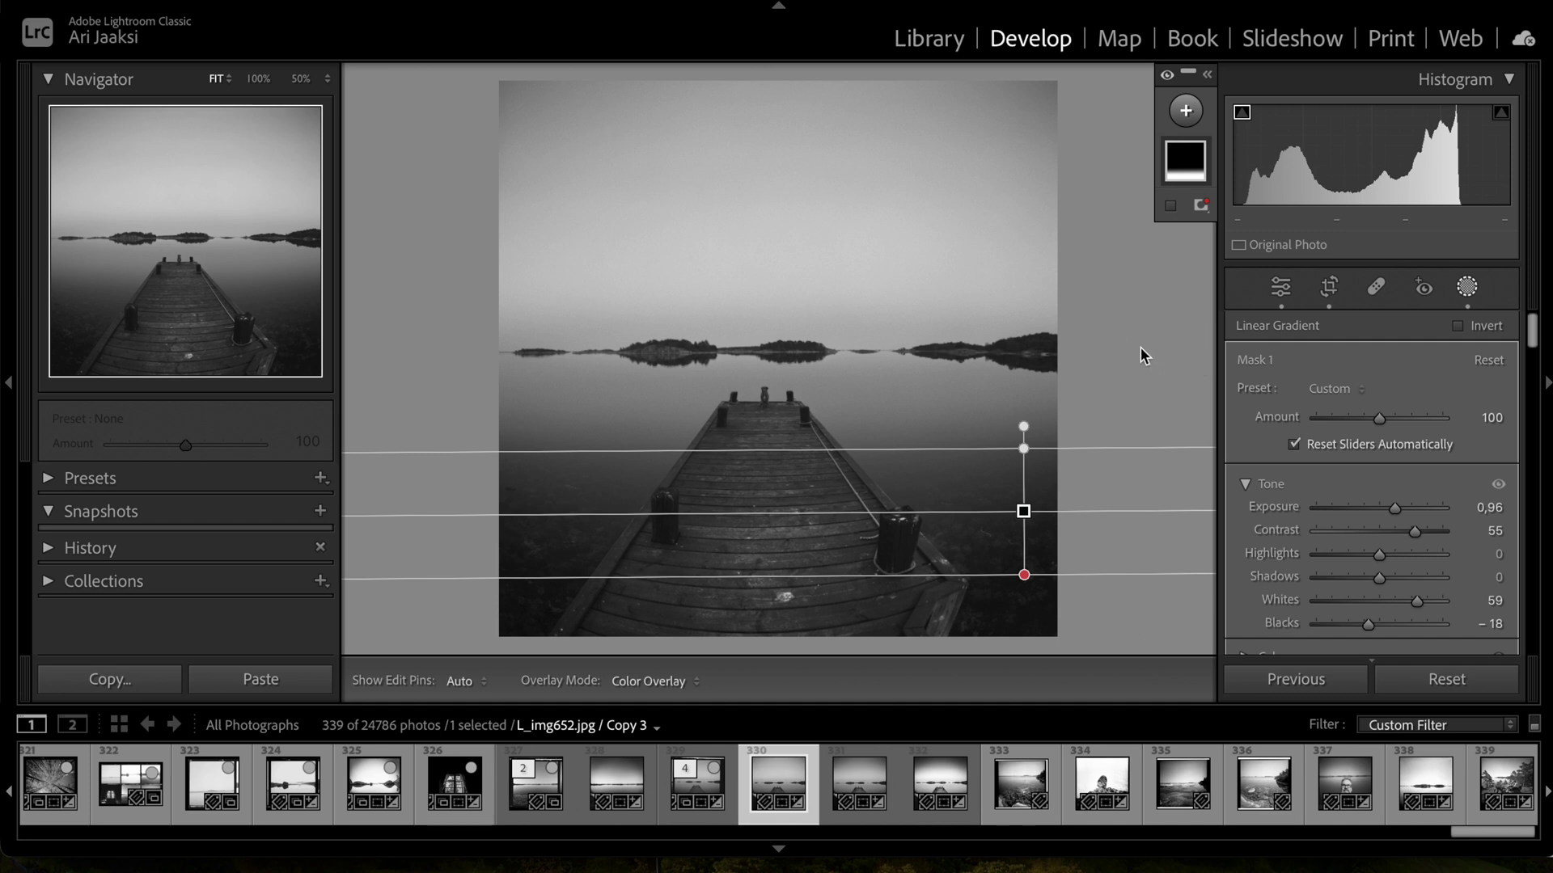
{"action": "left_click", "coordinate": [416, 234]}
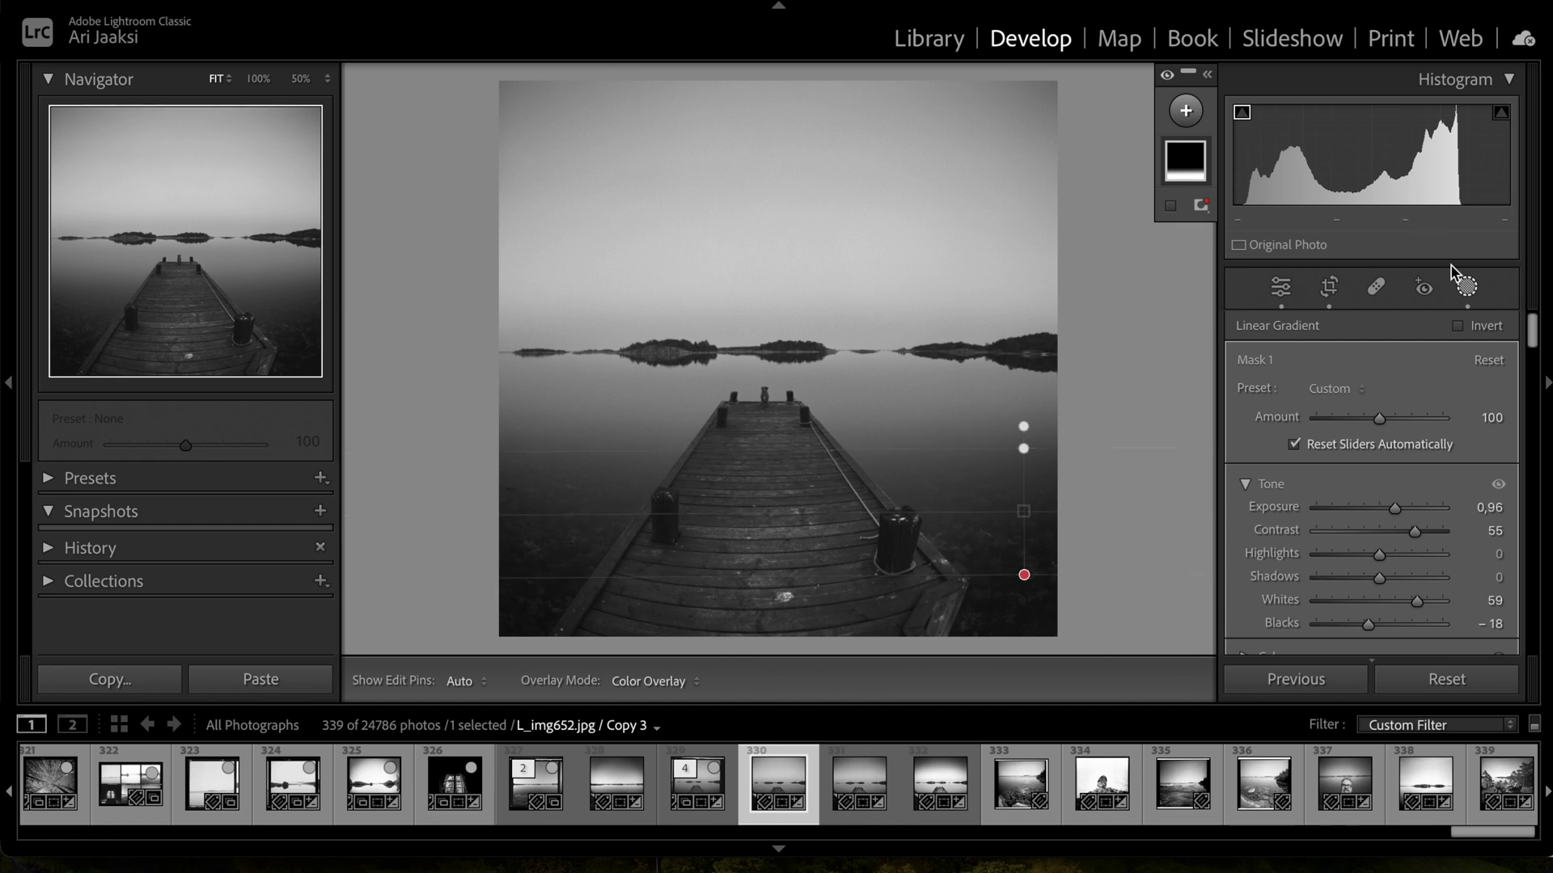
Add a second mask with Select Subject to cover the pier.
{"action": "left_click", "coordinate": [1466, 287]}
{"action": "left_click", "coordinate": [1466, 288]}
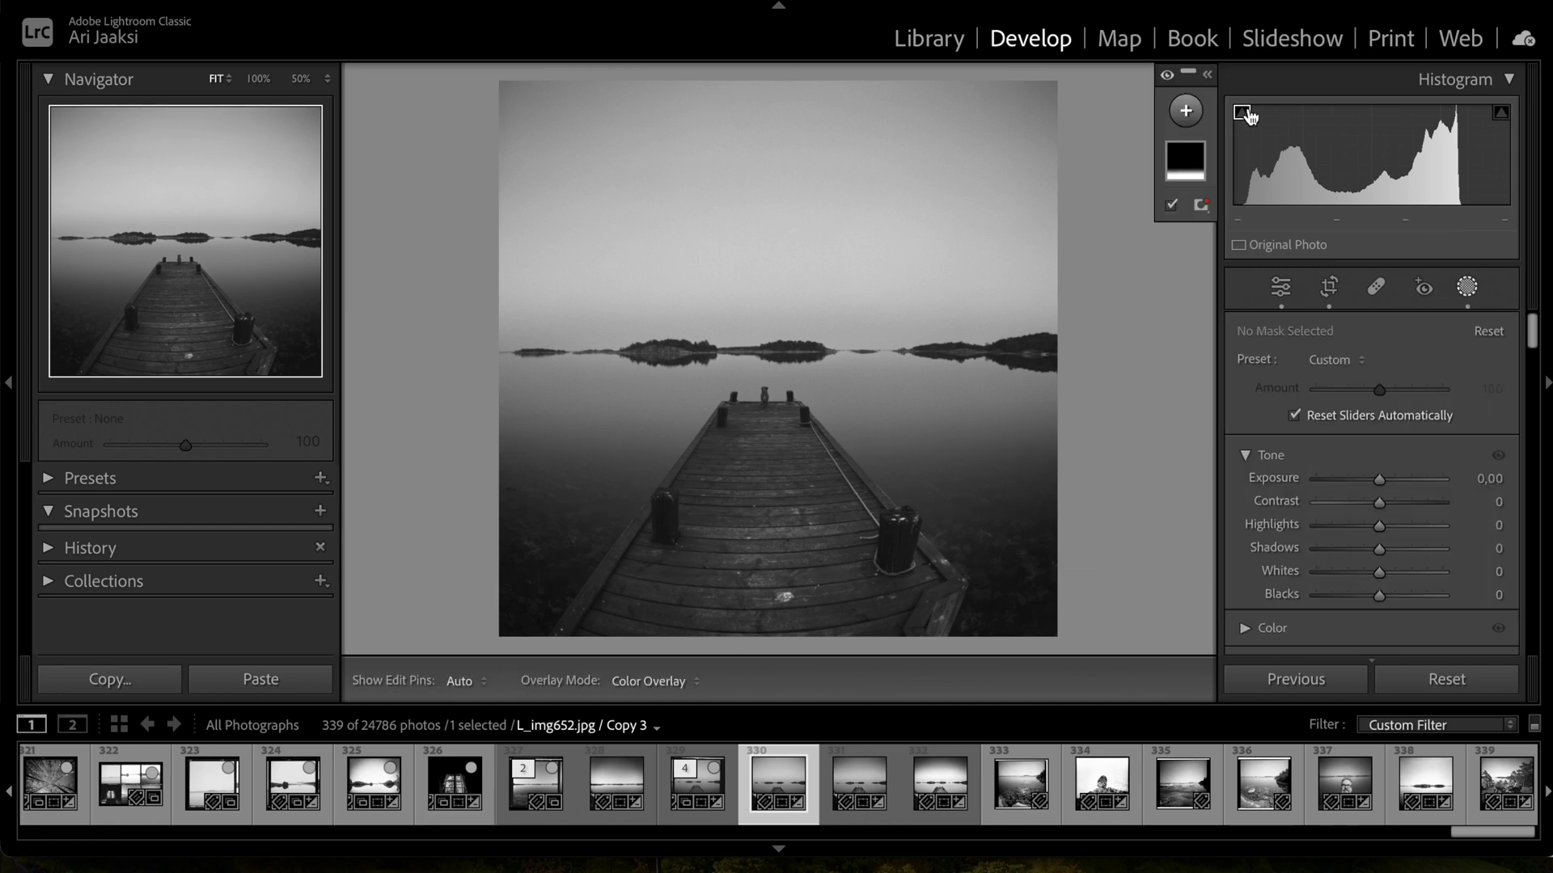
{"action": "left_click", "coordinate": [1186, 112]}
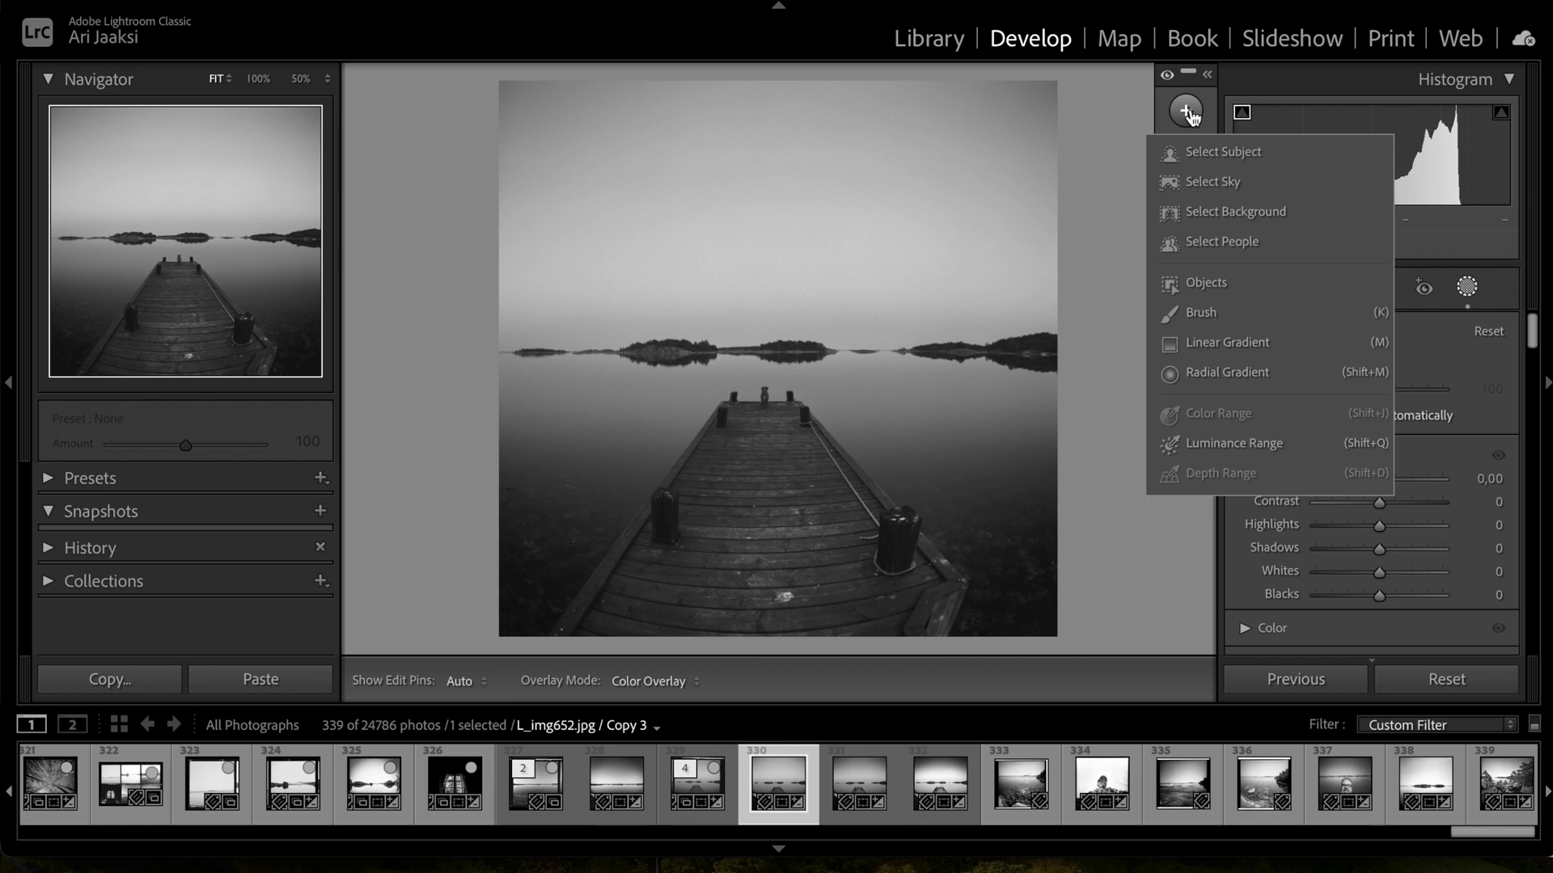
{"action": "left_click", "coordinate": [1213, 157]}
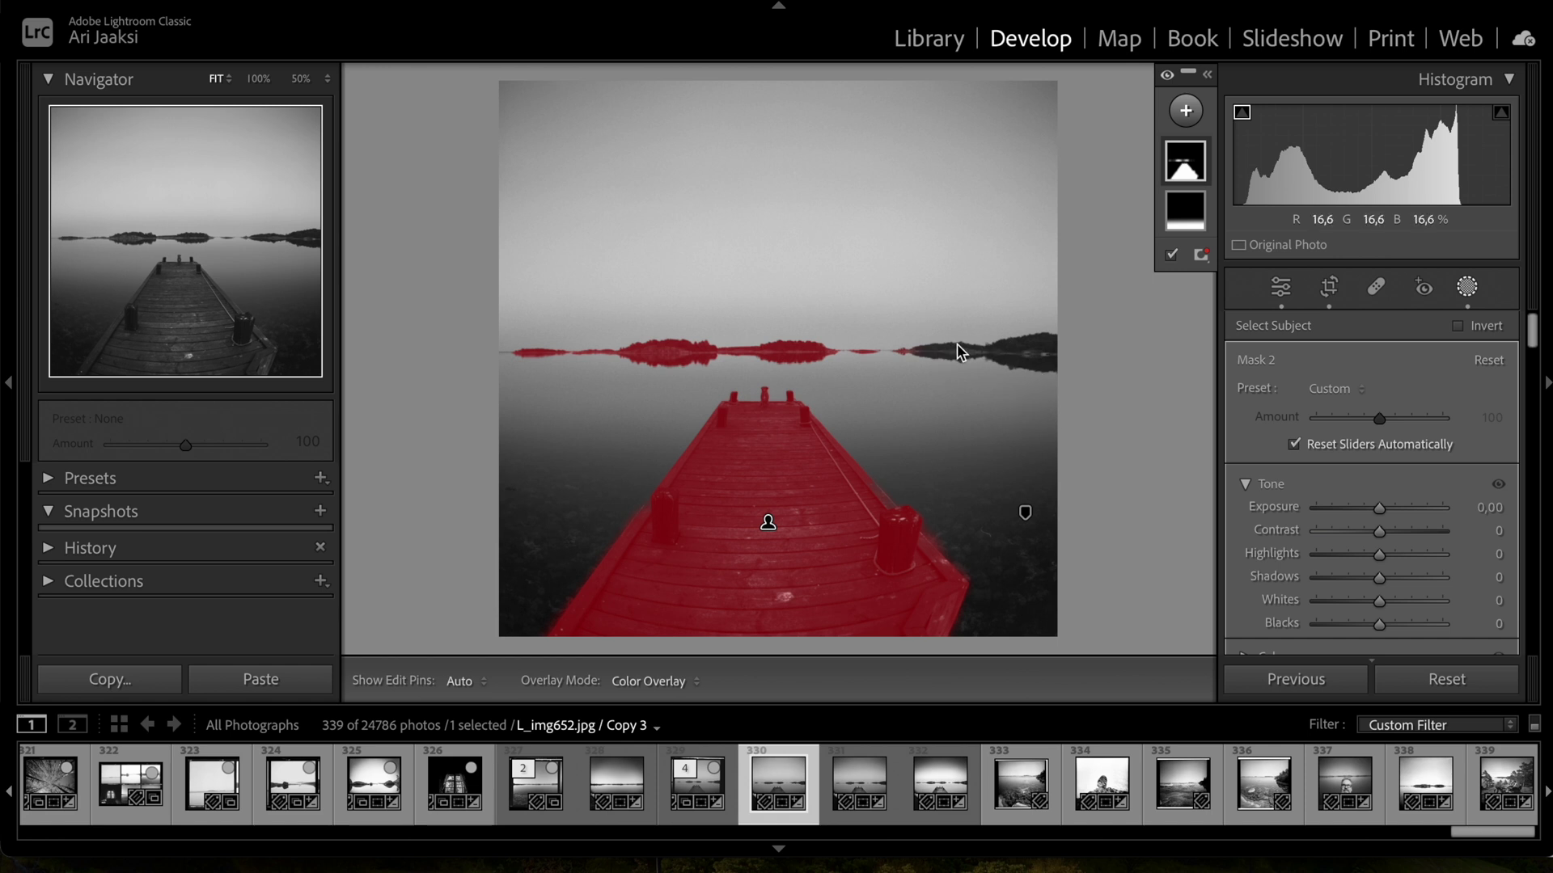
Subtract the islands on the horizon from the subject mask with a brush, keeping only the pier.
{"action": "left_click", "coordinate": [1178, 154]}
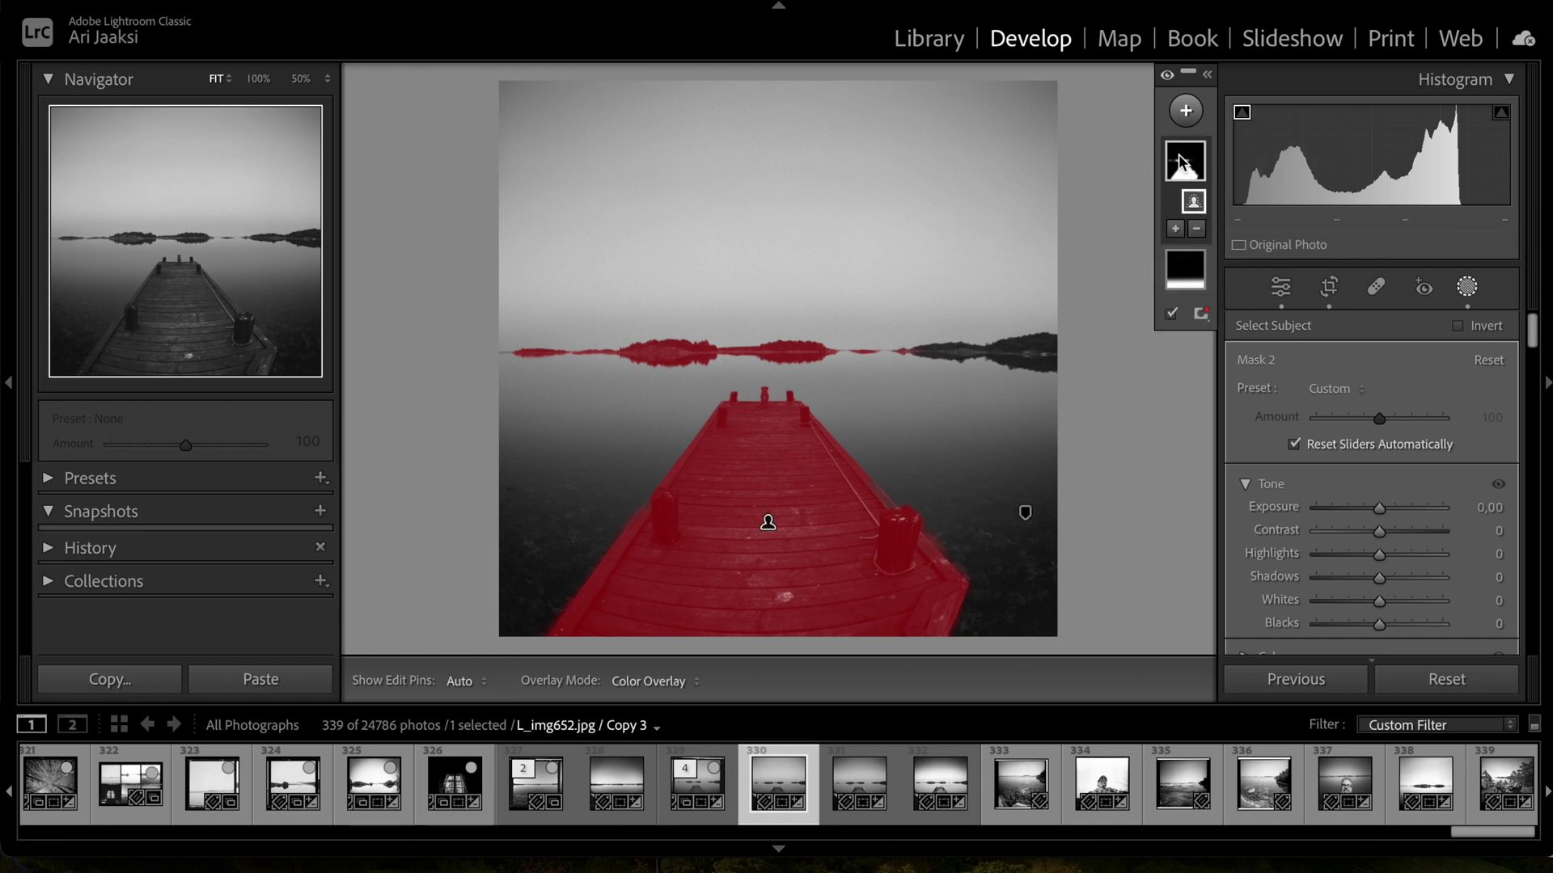
{"action": "left_click", "coordinate": [1196, 229]}
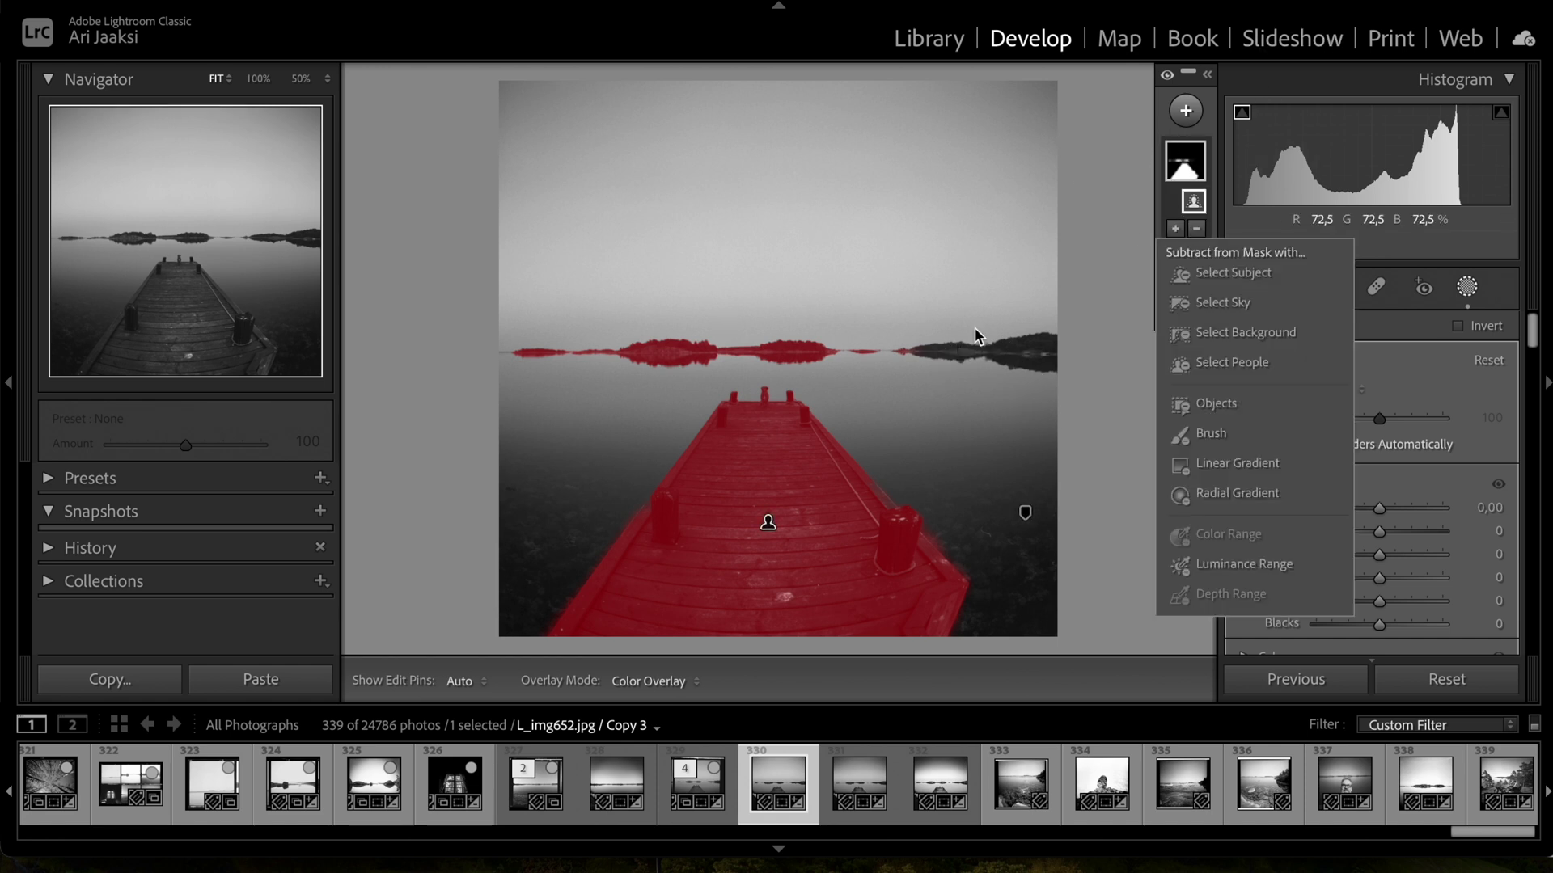
{"action": "left_click", "coordinate": [1210, 437]}
{"action": "mouse_move", "coordinate": [638, 357]}
{"action": "left_mouse_down"}
{"action": "mouse_move", "coordinate": [541, 351]}
{"action": "mouse_move", "coordinate": [829, 346]}
{"action": "mouse_move", "coordinate": [851, 347]}
{"action": "mouse_move", "coordinate": [788, 348]}
{"action": "mouse_move", "coordinate": [924, 361]}
{"action": "mouse_move", "coordinate": [724, 339]}
{"action": "mouse_move", "coordinate": [728, 305]}
{"action": "left_mouse_up"}
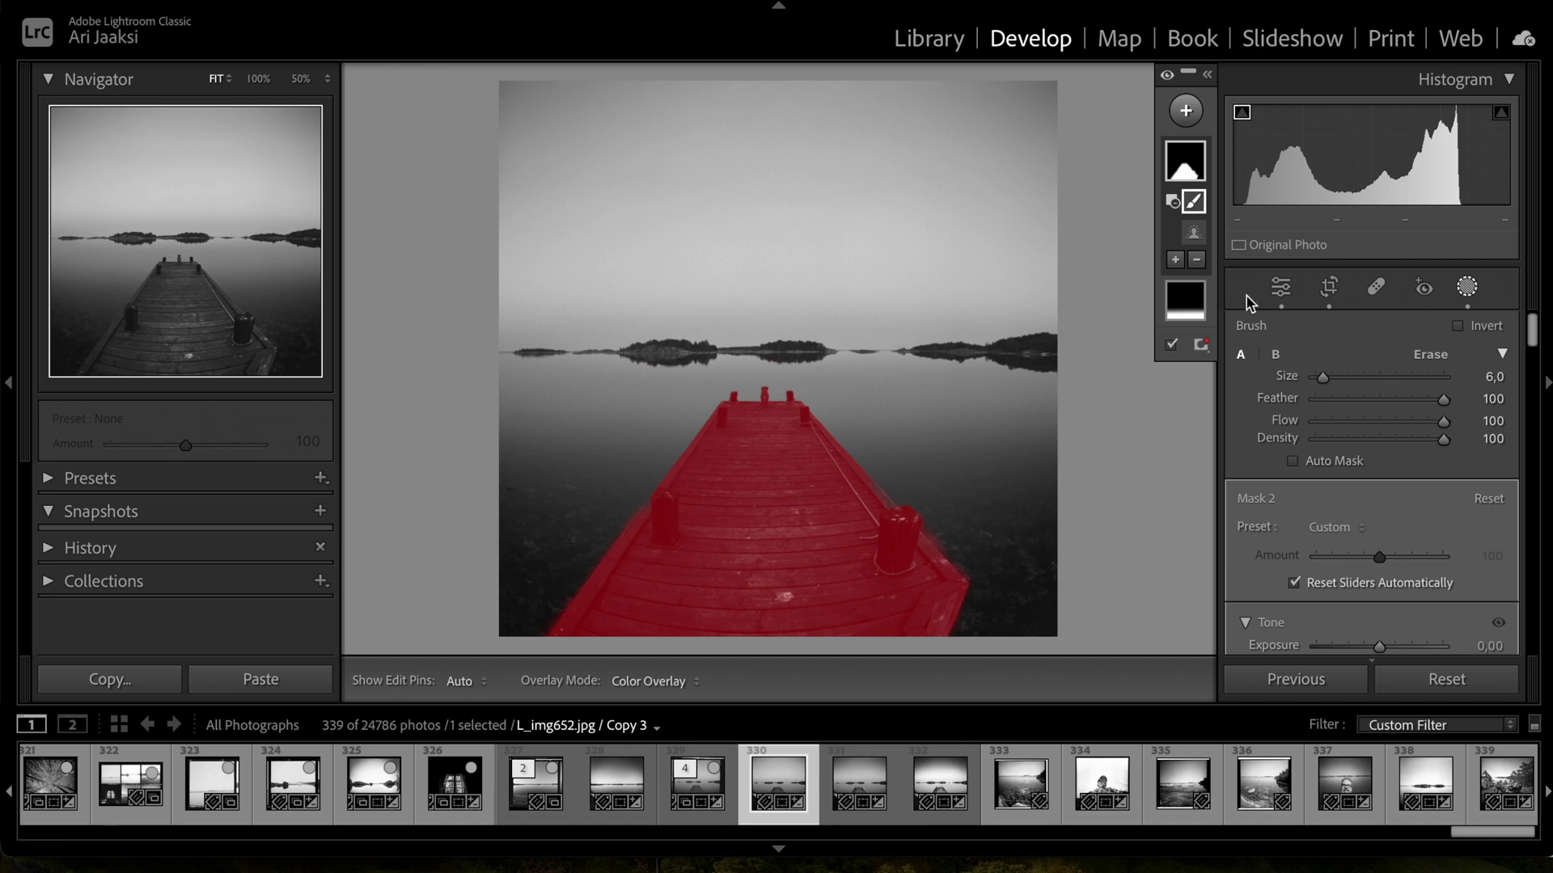
Set the pier mask's exposure to 0.45, contrast to 67, whites to 41 and blacks to −5.
{"action": "scroll", "coordinate": [1350, 606], "scroll_direction": "down", "scroll_amount": 2}
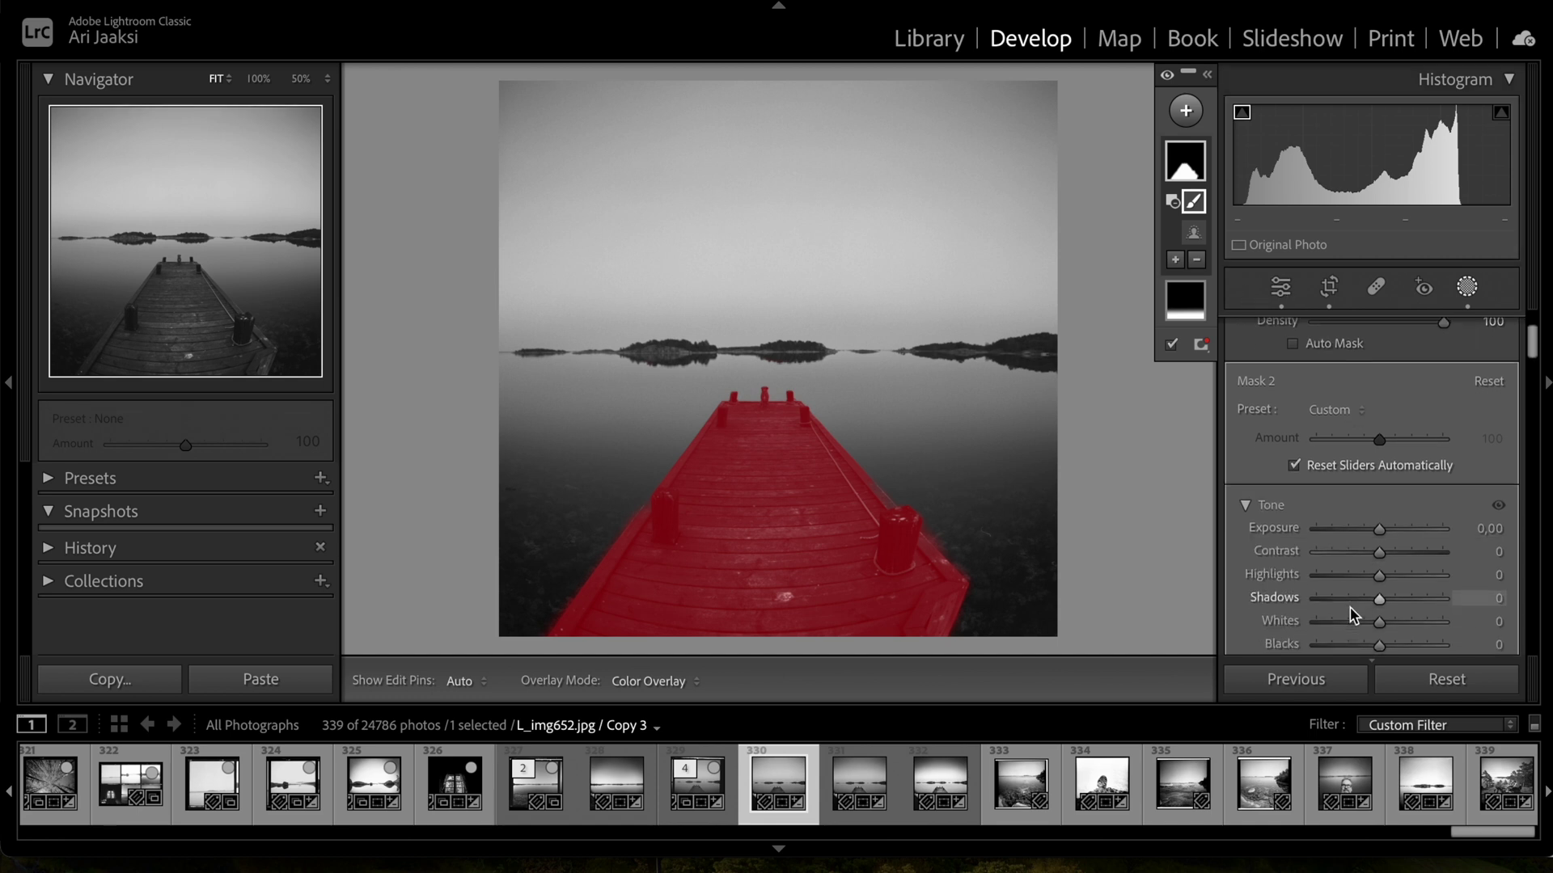
{"action": "left_click_drag", "start_coordinate": [1381, 528], "coordinate": [1423, 558]}
{"action": "left_click", "coordinate": [1378, 553]}
{"action": "mouse_move", "coordinate": [1385, 624]}
{"action": "left_mouse_down"}
{"action": "mouse_move", "coordinate": [1406, 624]}
{"action": "mouse_move", "coordinate": [1373, 648]}
{"action": "left_mouse_up"}
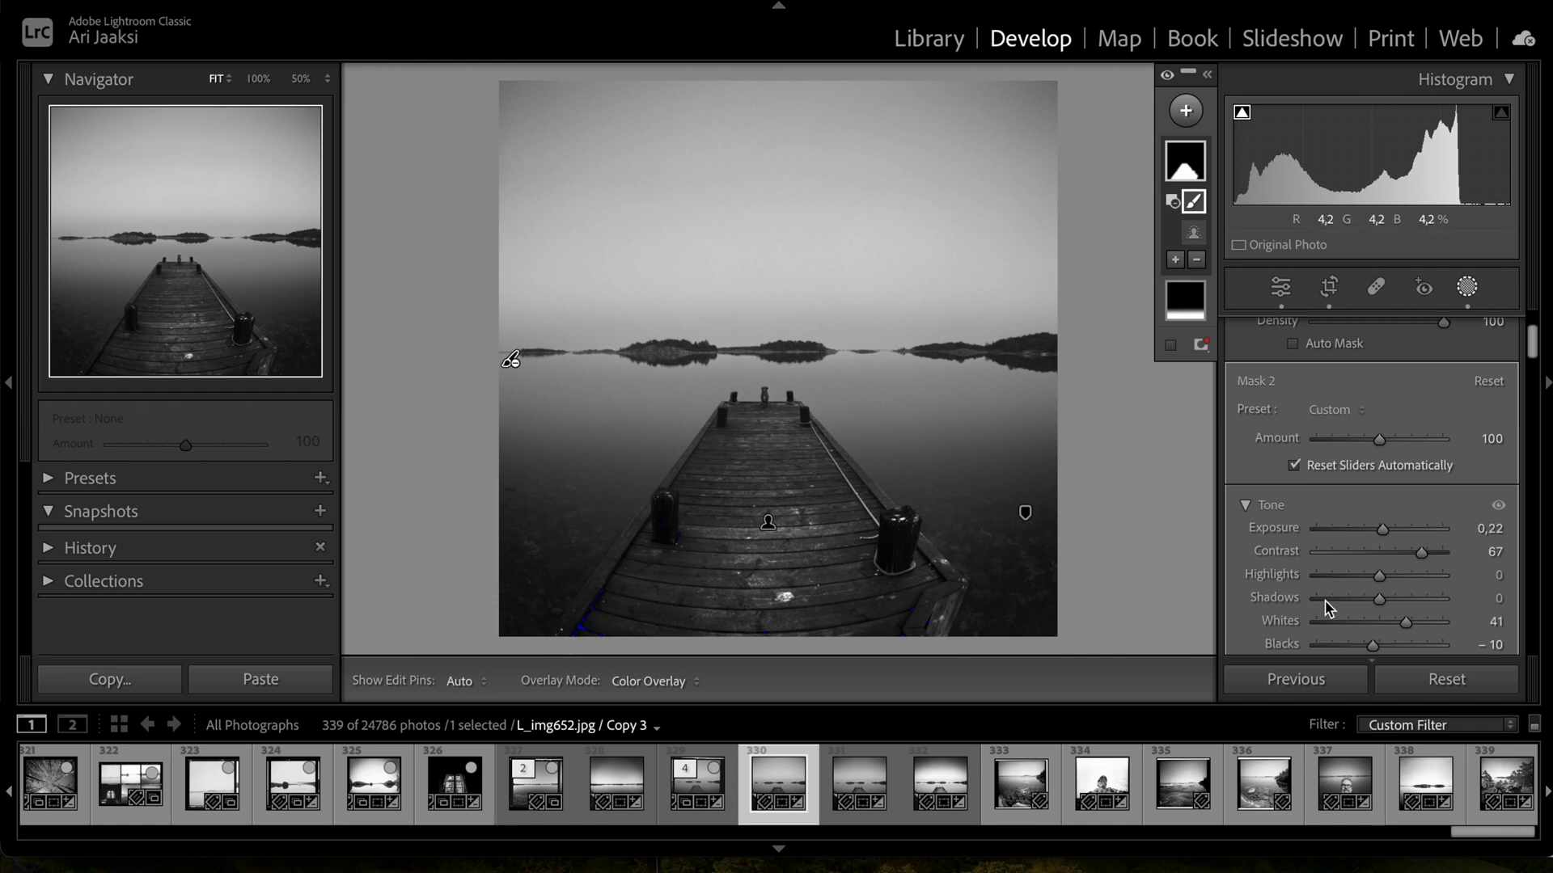
{"action": "mouse_move", "coordinate": [1373, 647]}
{"action": "left_mouse_down"}
{"action": "mouse_move", "coordinate": [1346, 650]}
{"action": "mouse_move", "coordinate": [1377, 653]}
{"action": "left_mouse_up"}
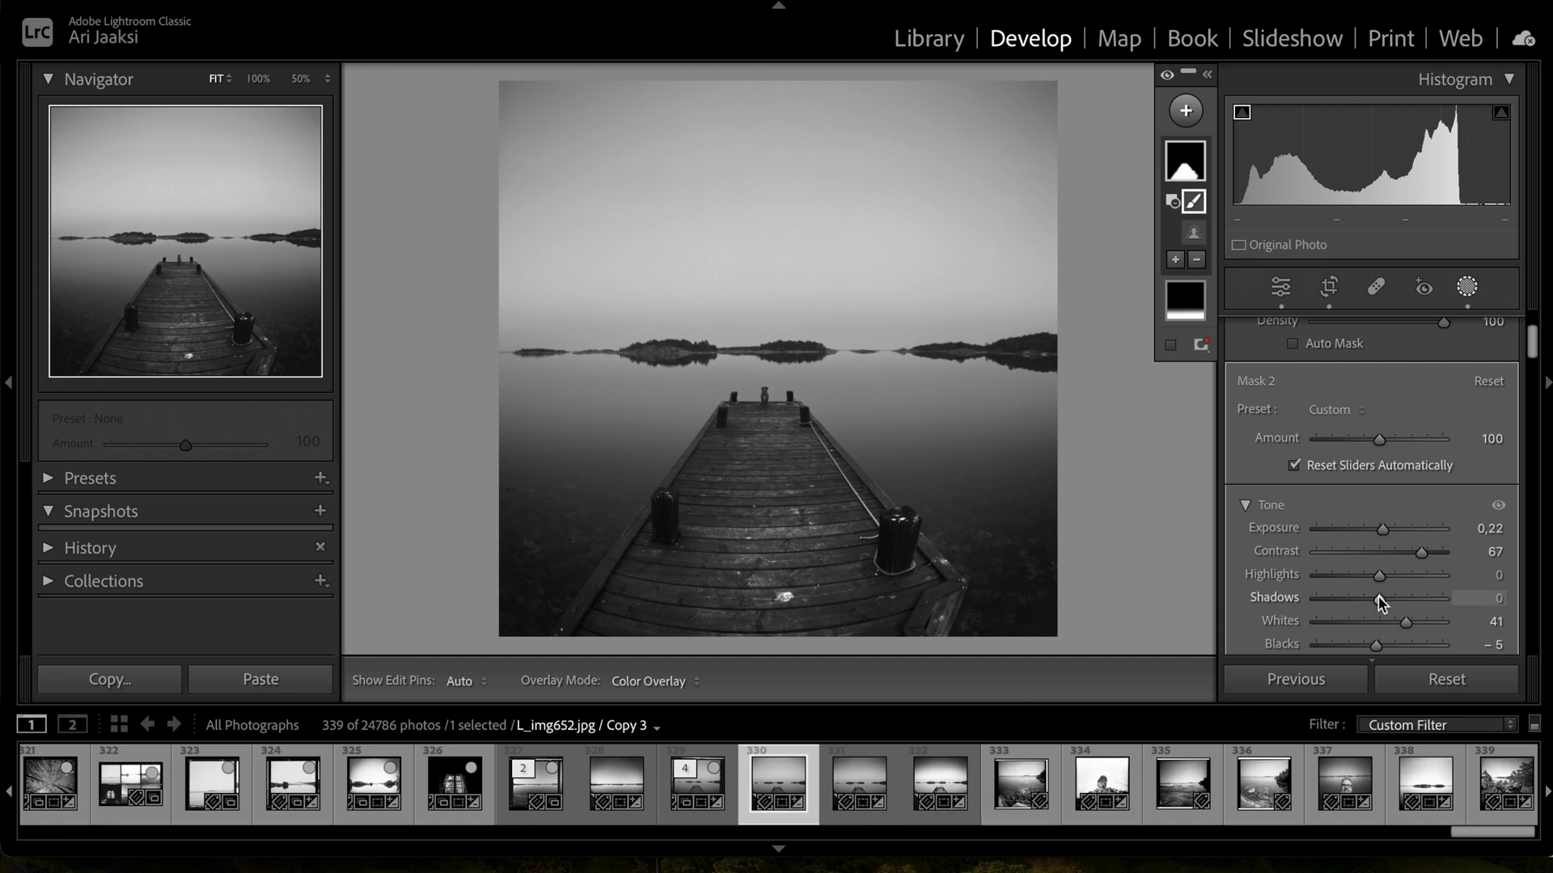
{"action": "left_click_drag", "start_coordinate": [1382, 530], "coordinate": [1386, 530]}
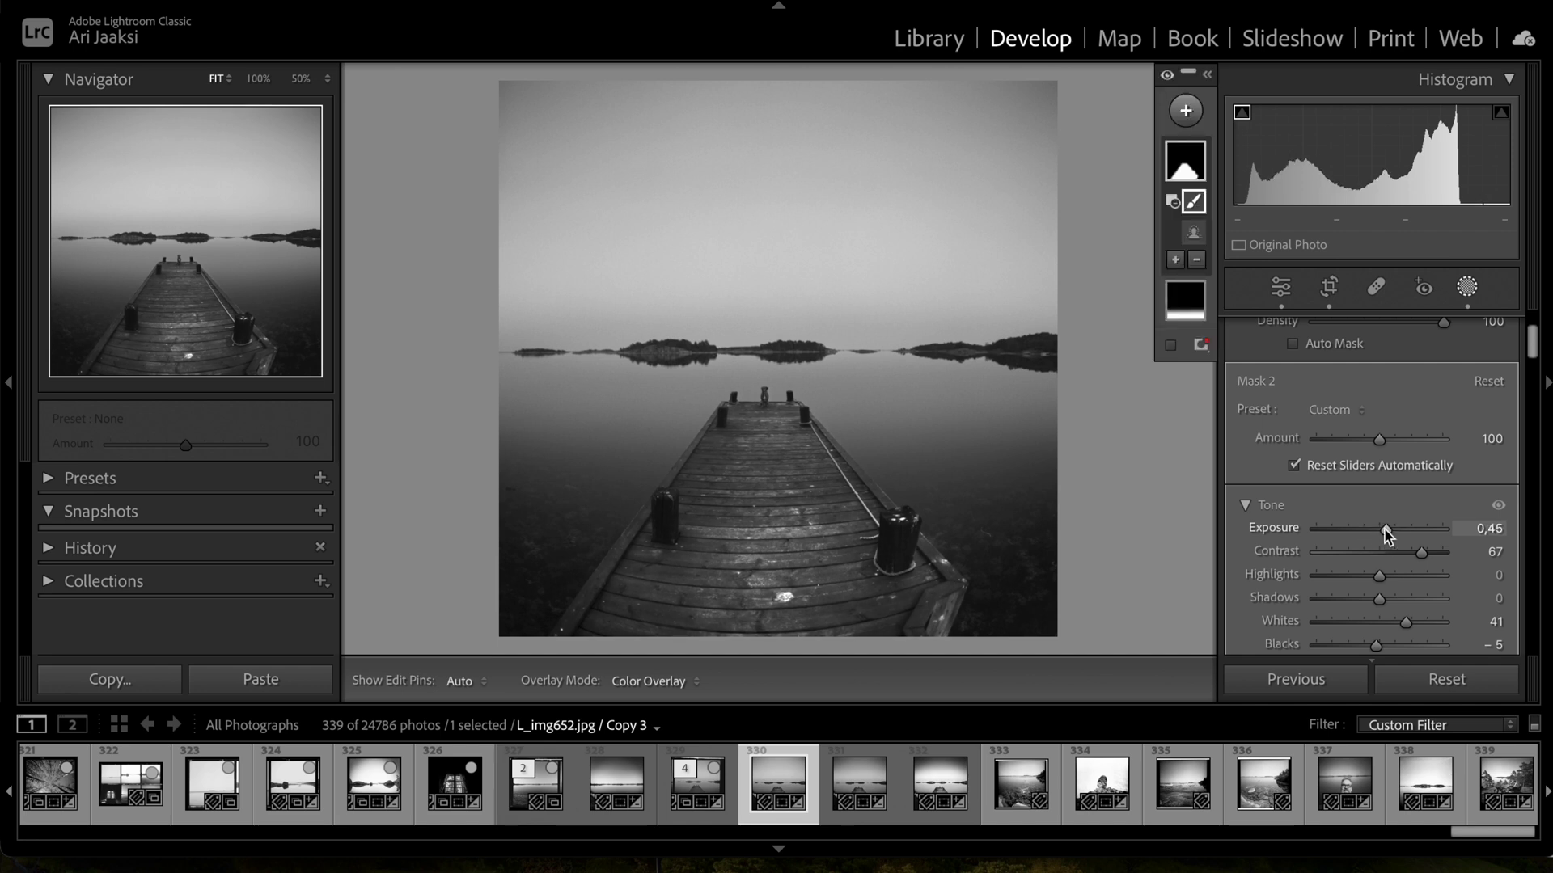
Add a radial gradient mask as a tall ellipse over the middle planks of the pier.
{"action": "left_click", "coordinate": [1466, 288]}
{"action": "left_click", "coordinate": [1469, 289]}
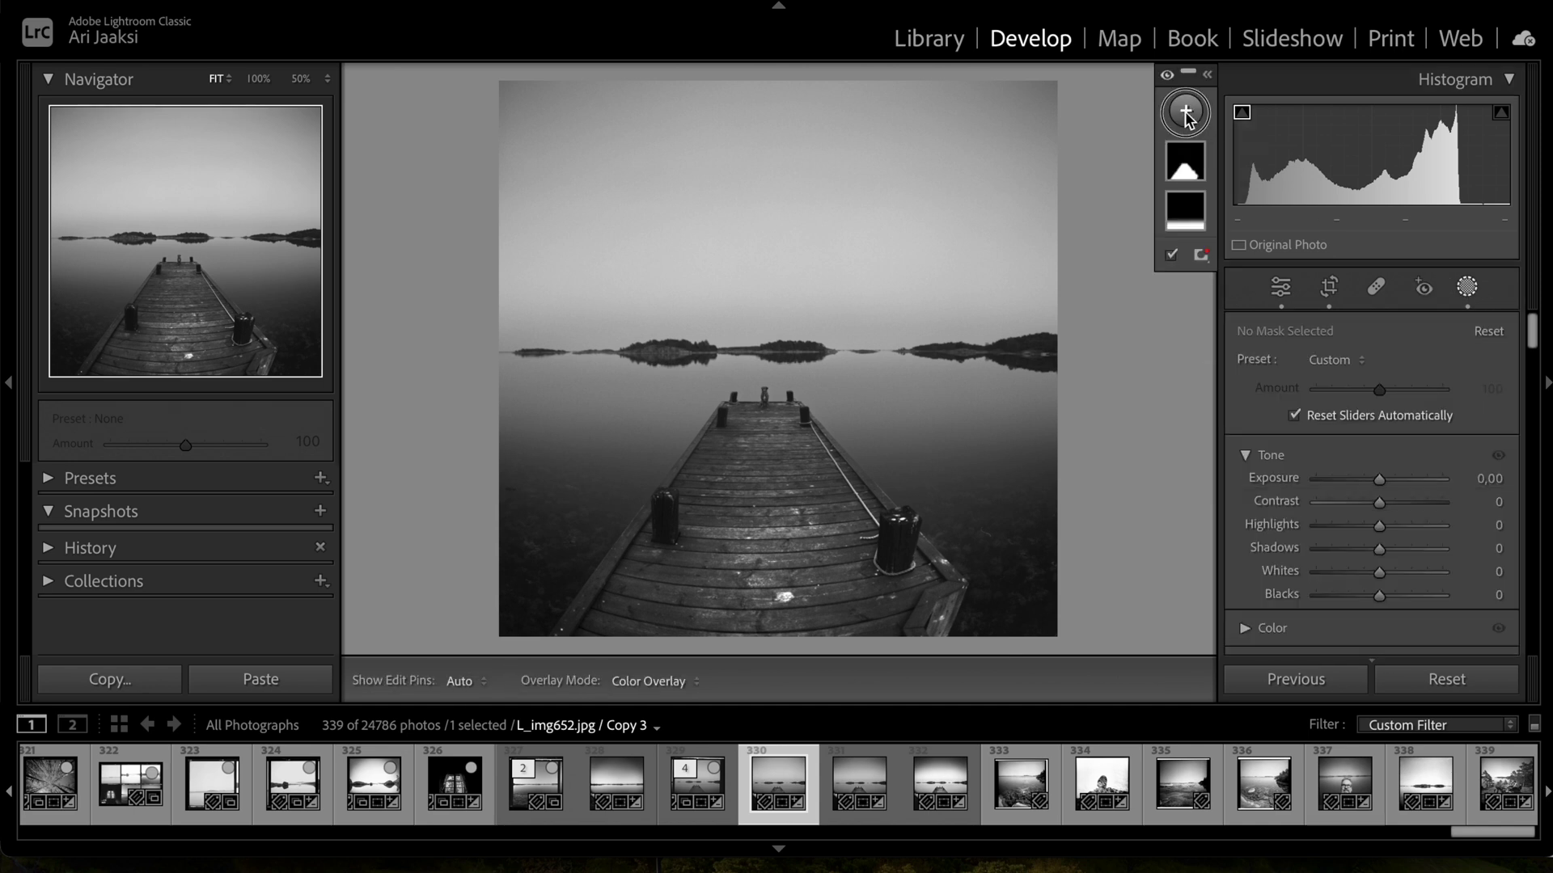
{"action": "left_click", "coordinate": [1185, 110]}
{"action": "left_click", "coordinate": [1206, 373]}
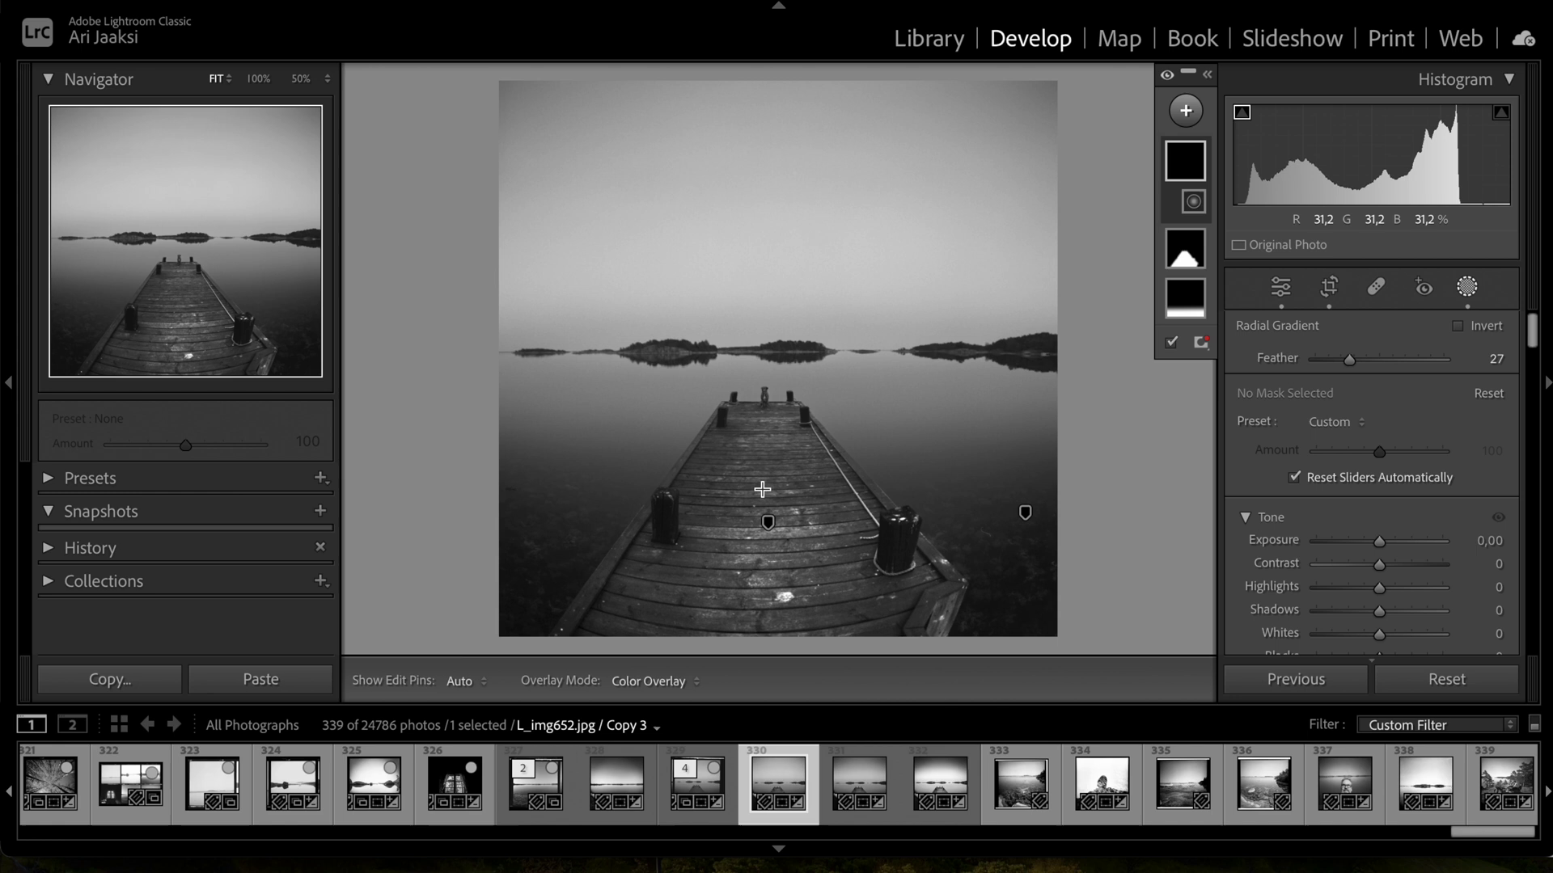
{"action": "mouse_move", "coordinate": [764, 473]}
{"action": "left_mouse_down"}
{"action": "mouse_move", "coordinate": [813, 548]}
{"action": "mouse_move", "coordinate": [760, 484]}
{"action": "left_mouse_up"}
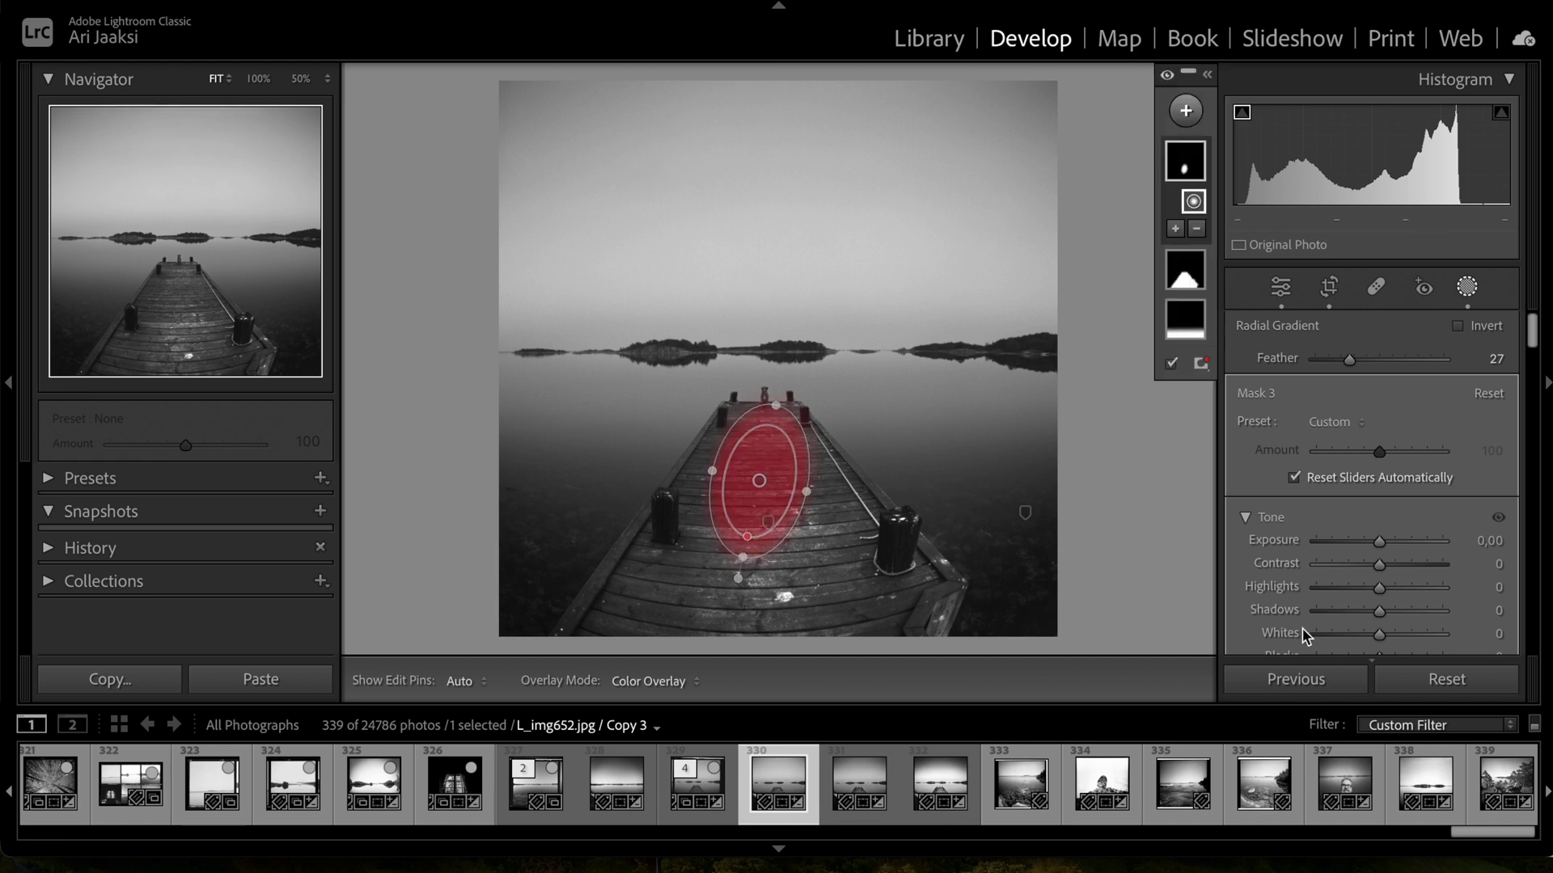
Set the radial mask's whites to 65 and exposure to 0.08, and widen its ellipse across the pier.
{"action": "left_click_drag", "start_coordinate": [1380, 635], "coordinate": [1423, 635]}
{"action": "left_click_drag", "start_coordinate": [1377, 546], "coordinate": [1381, 544]}
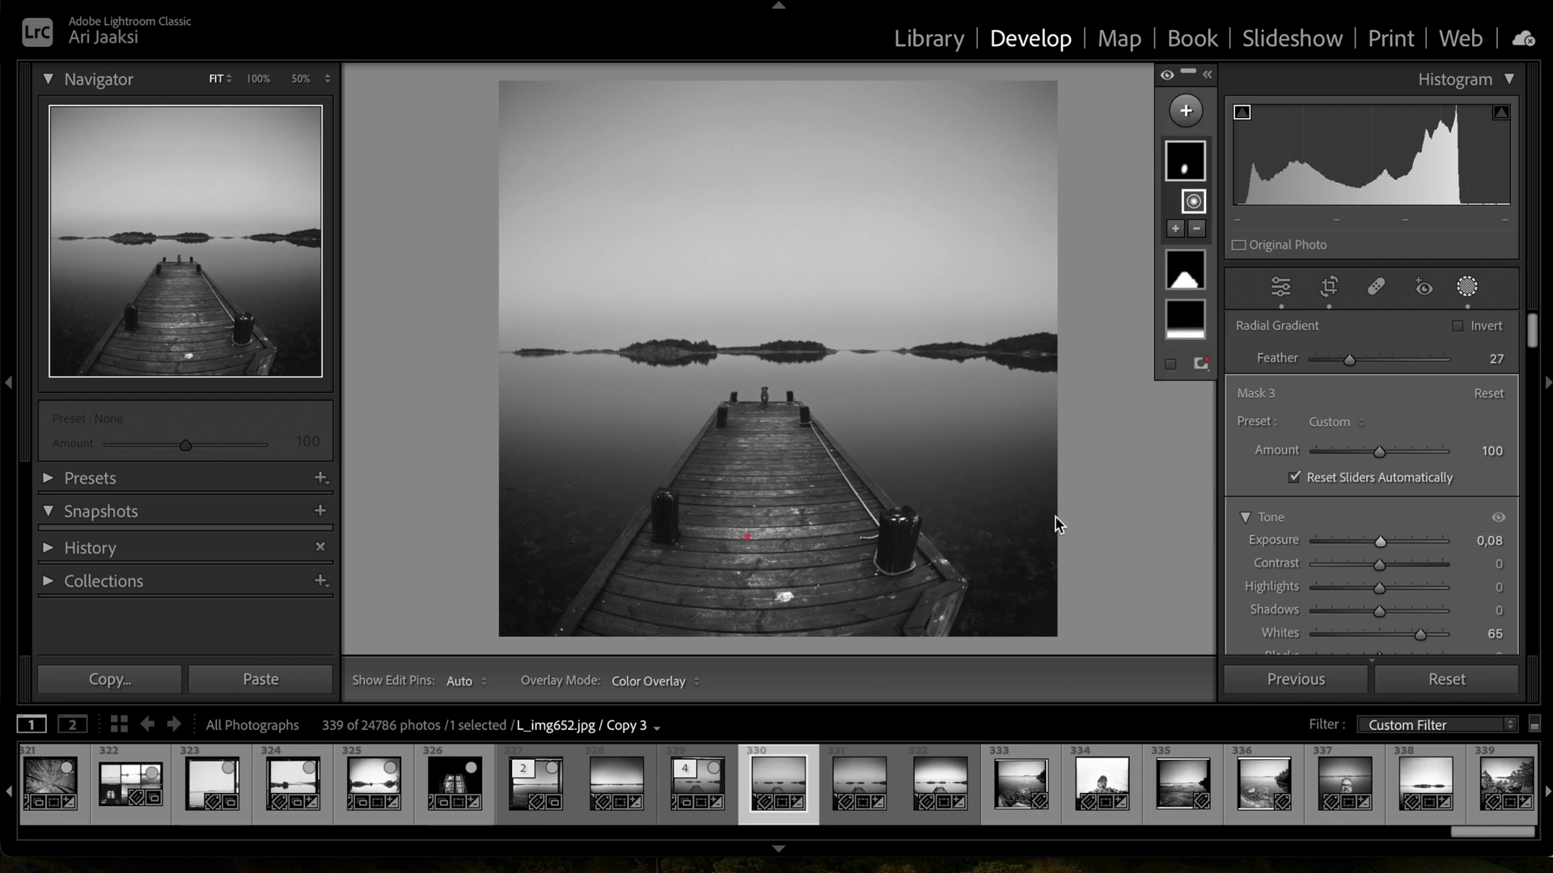
{"action": "left_click_drag", "start_coordinate": [811, 492], "coordinate": [826, 496]}
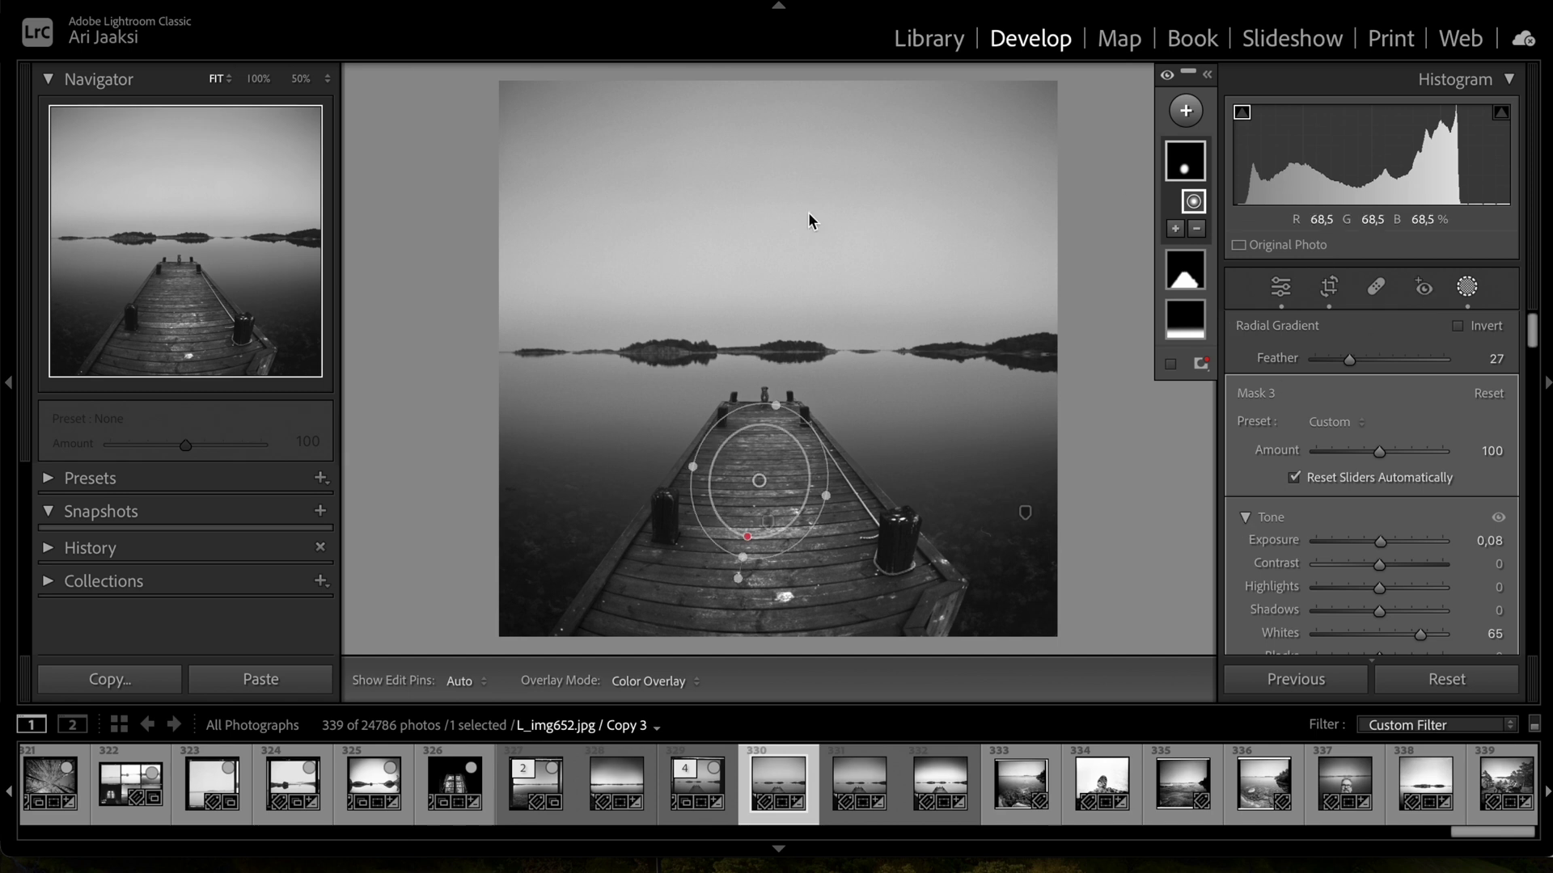
Add a radial gradient mask as a small ellipse closely covering the bright white spot on the pier's front planks.
{"action": "left_click", "coordinate": [258, 78]}
{"action": "left_click_drag", "start_coordinate": [196, 371], "coordinate": [188, 354]}
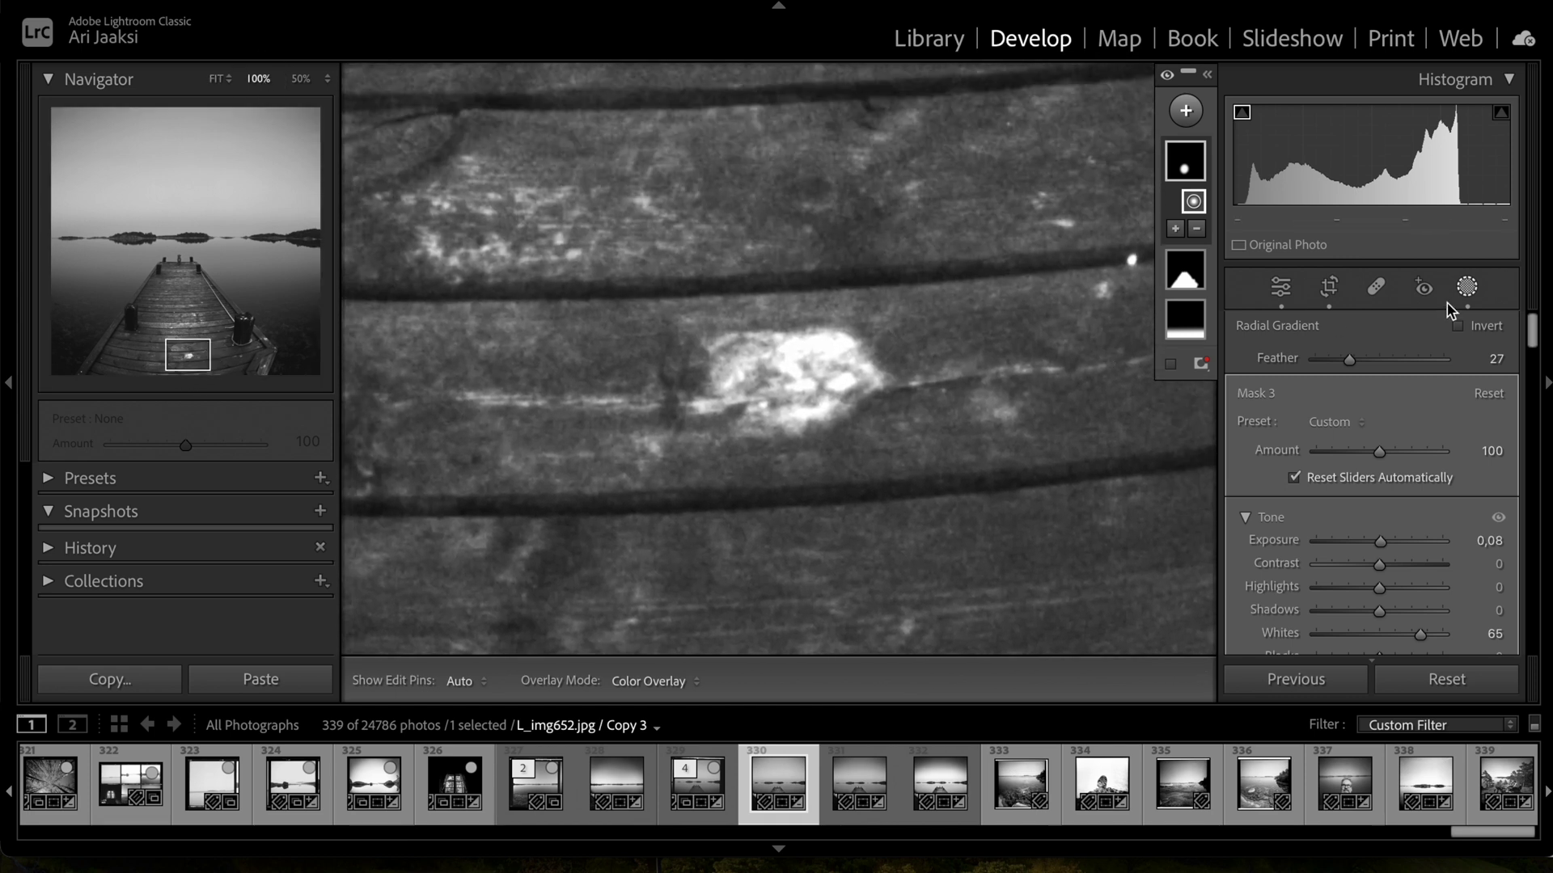
{"action": "left_click", "coordinate": [1466, 289]}
{"action": "left_click", "coordinate": [1463, 290]}
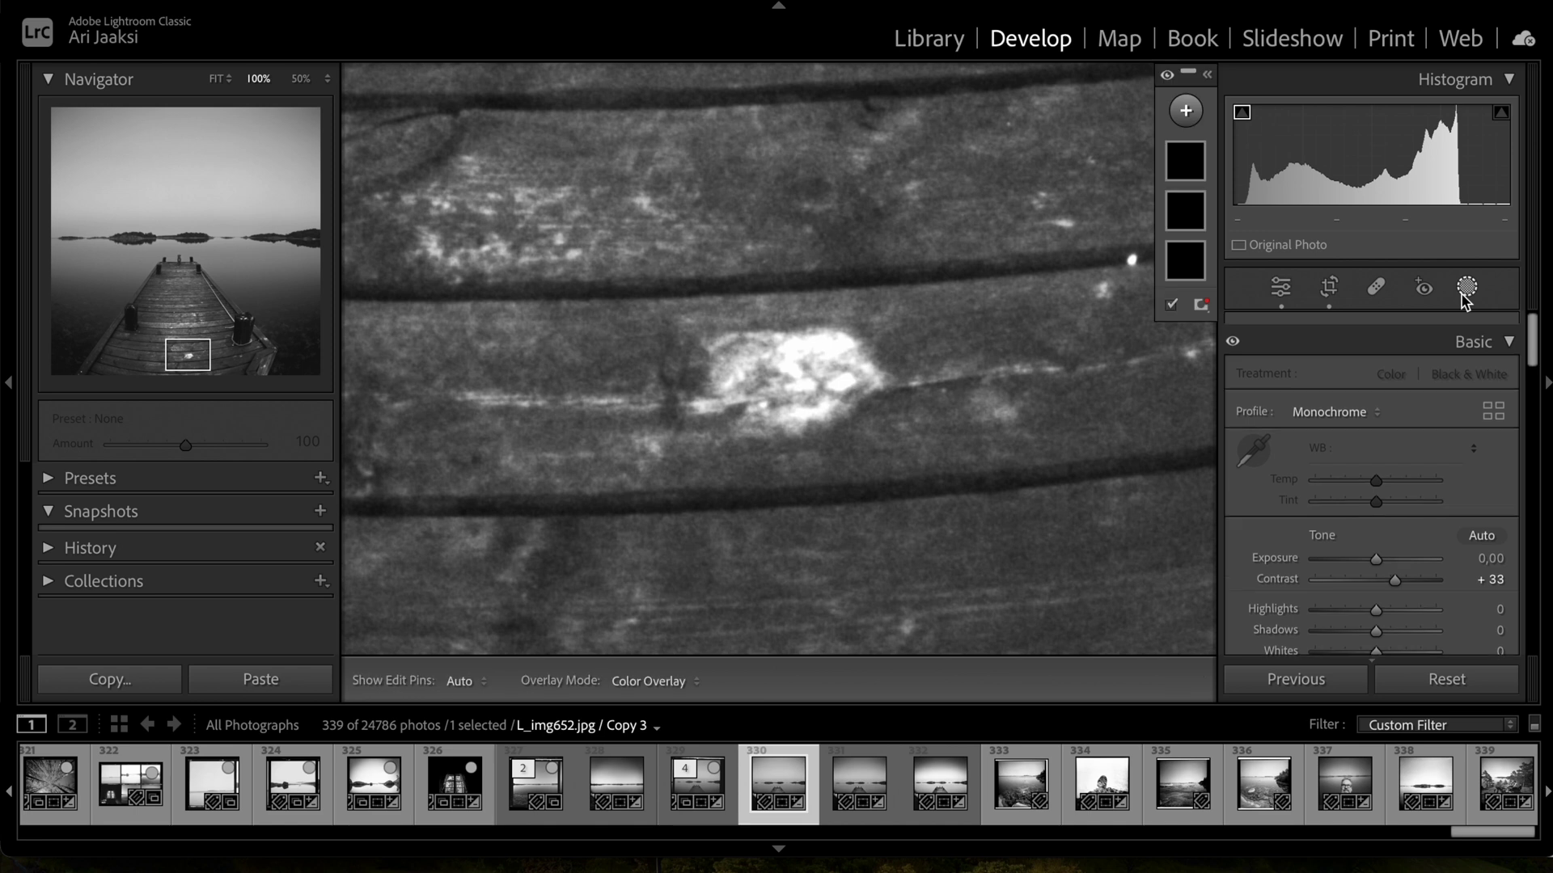
{"action": "left_click", "coordinate": [1185, 111]}
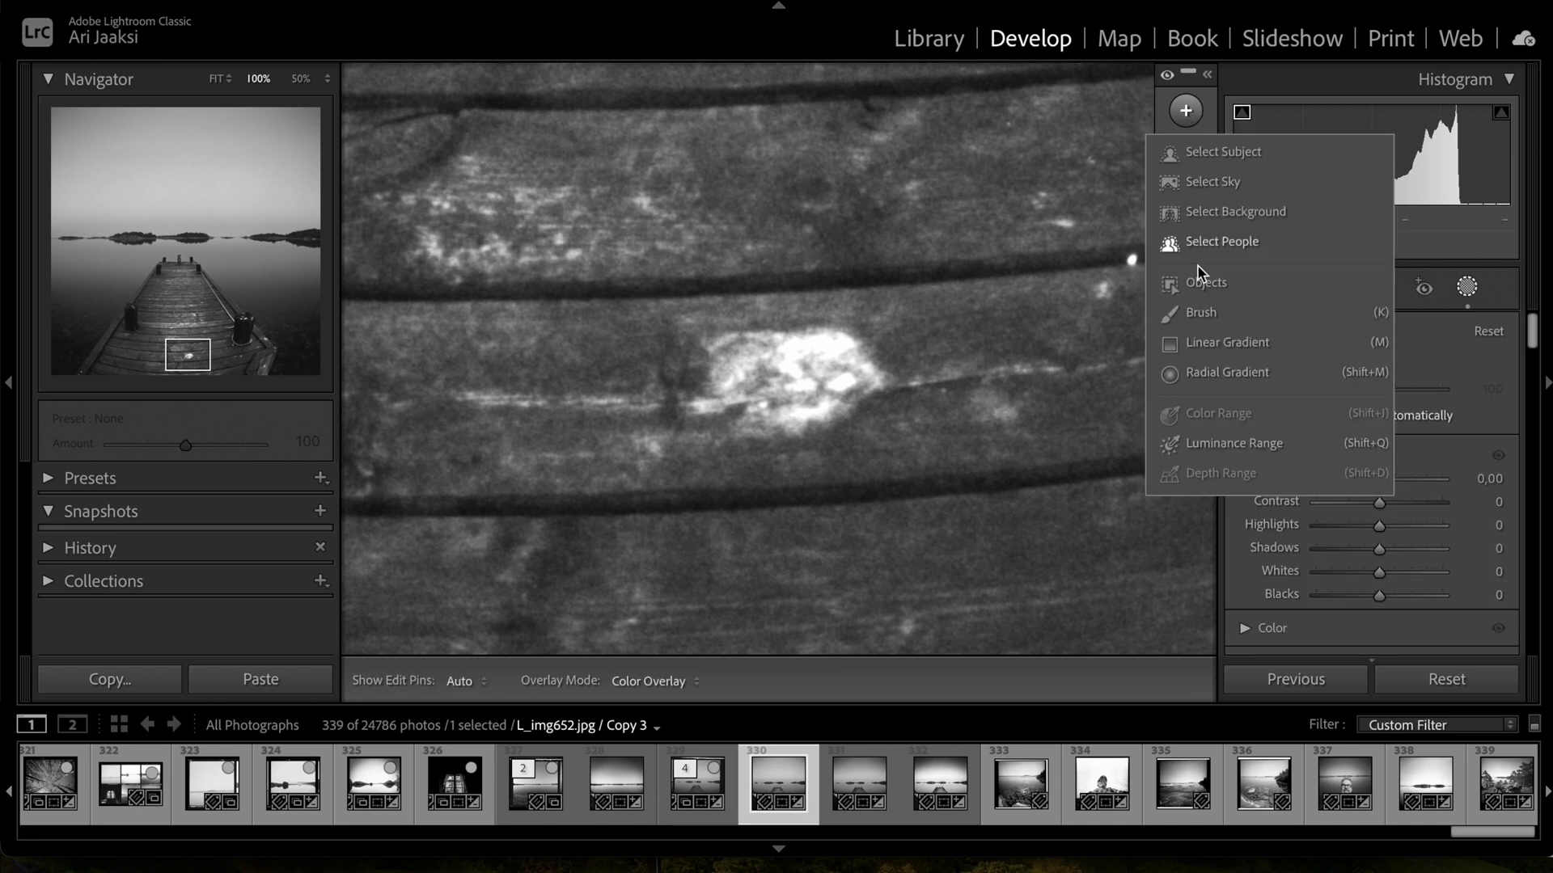
{"action": "left_click", "coordinate": [1203, 373]}
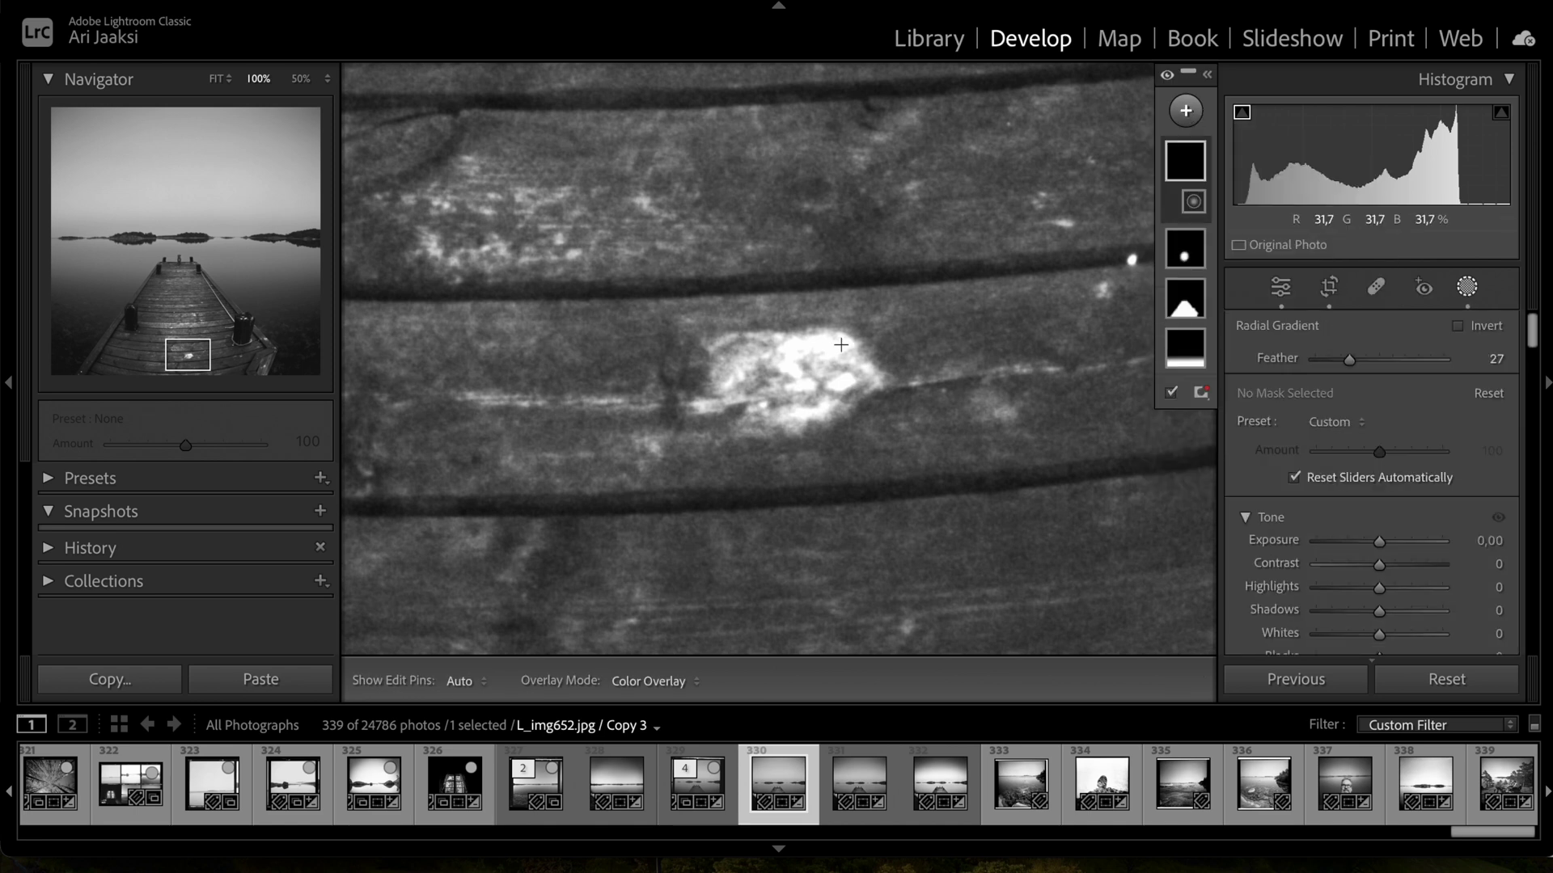
{"action": "left_click_drag", "start_coordinate": [796, 380], "coordinate": [903, 447]}
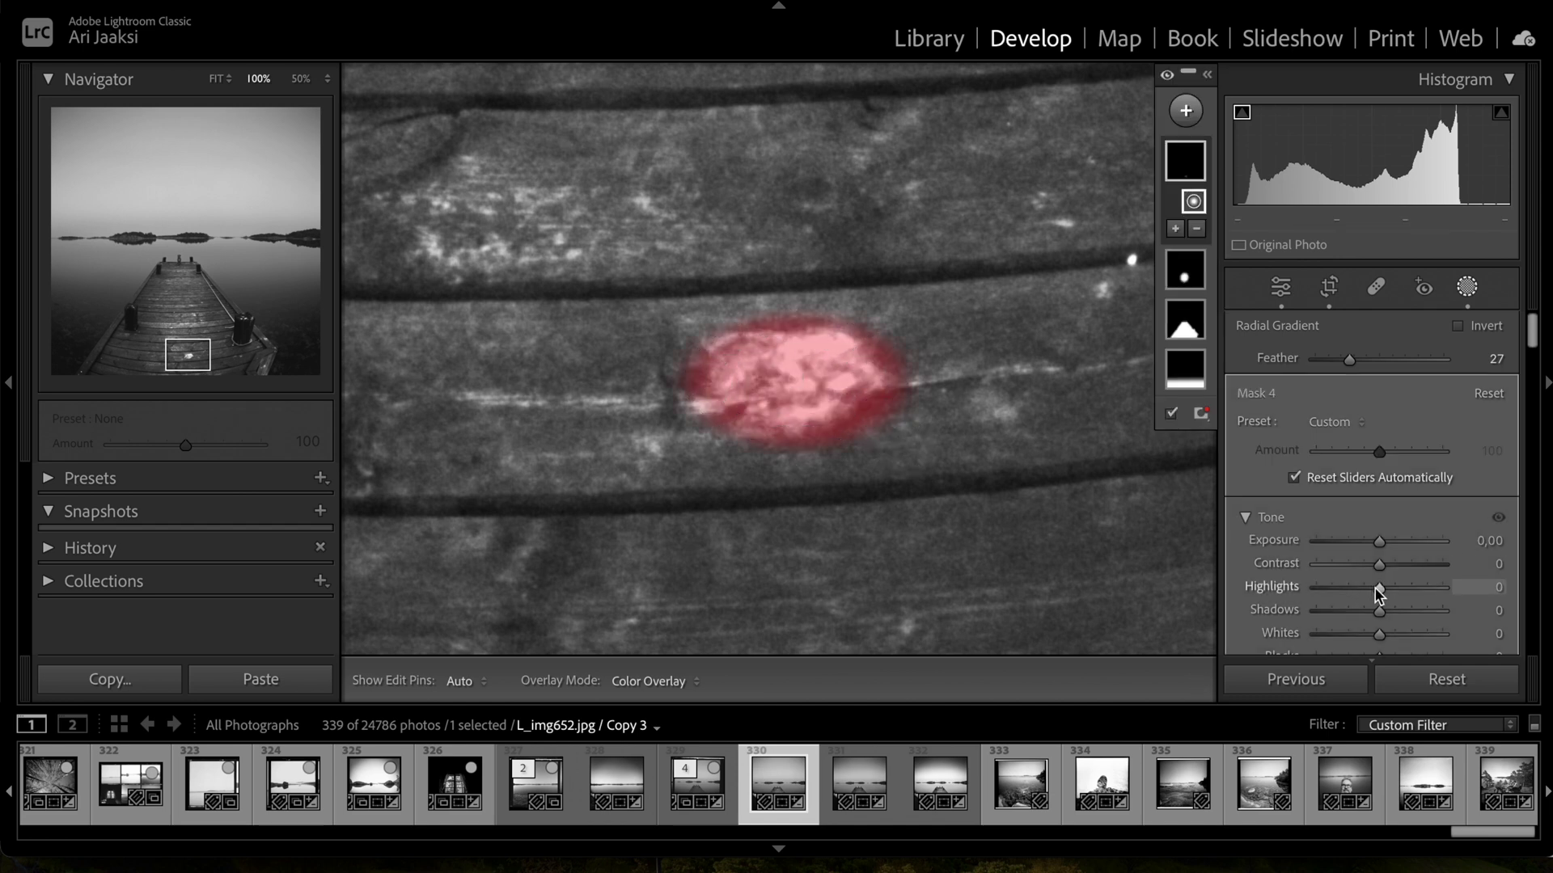
Set the bright-spot mask's highlights to −100 and finish masking with the whole photo in view.
{"action": "left_click_drag", "start_coordinate": [1379, 589], "coordinate": [1312, 589]}
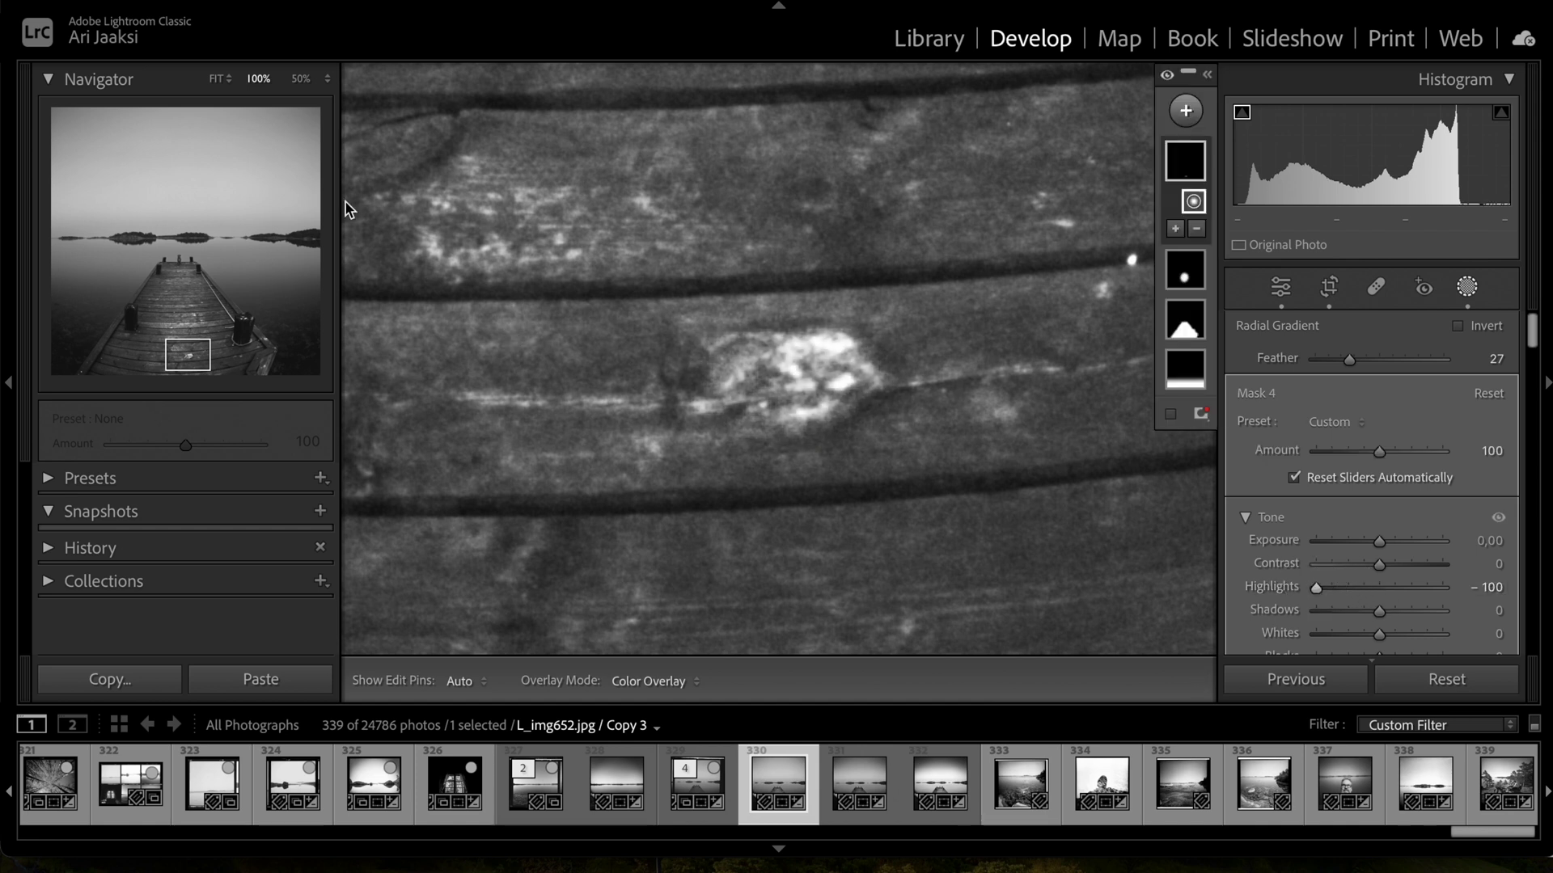
{"action": "left_click", "coordinate": [217, 78]}
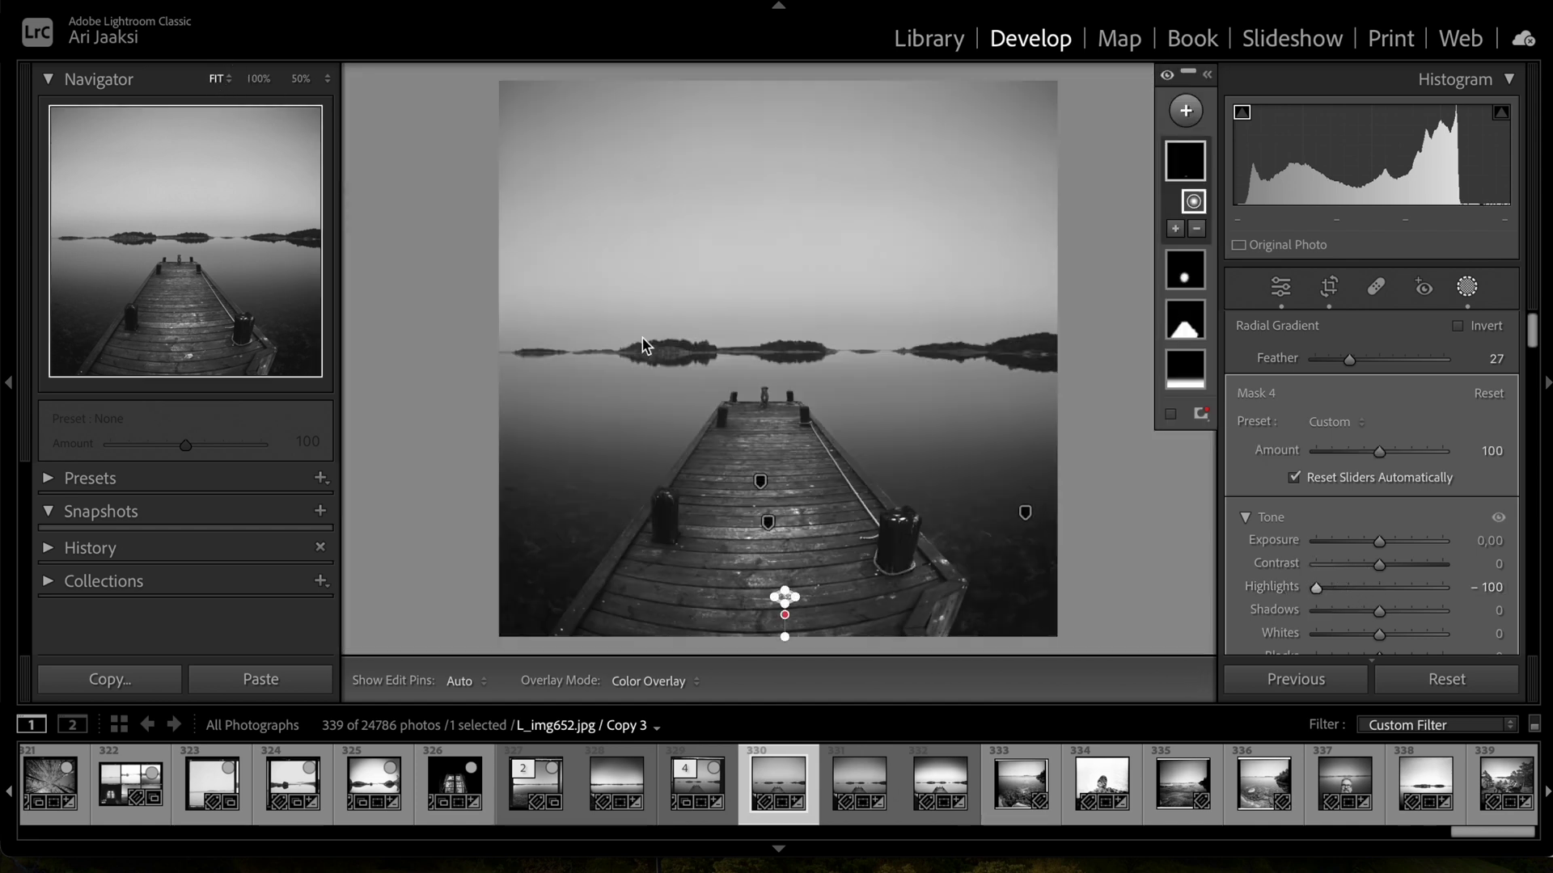
{"action": "left_click", "coordinate": [1468, 287]}
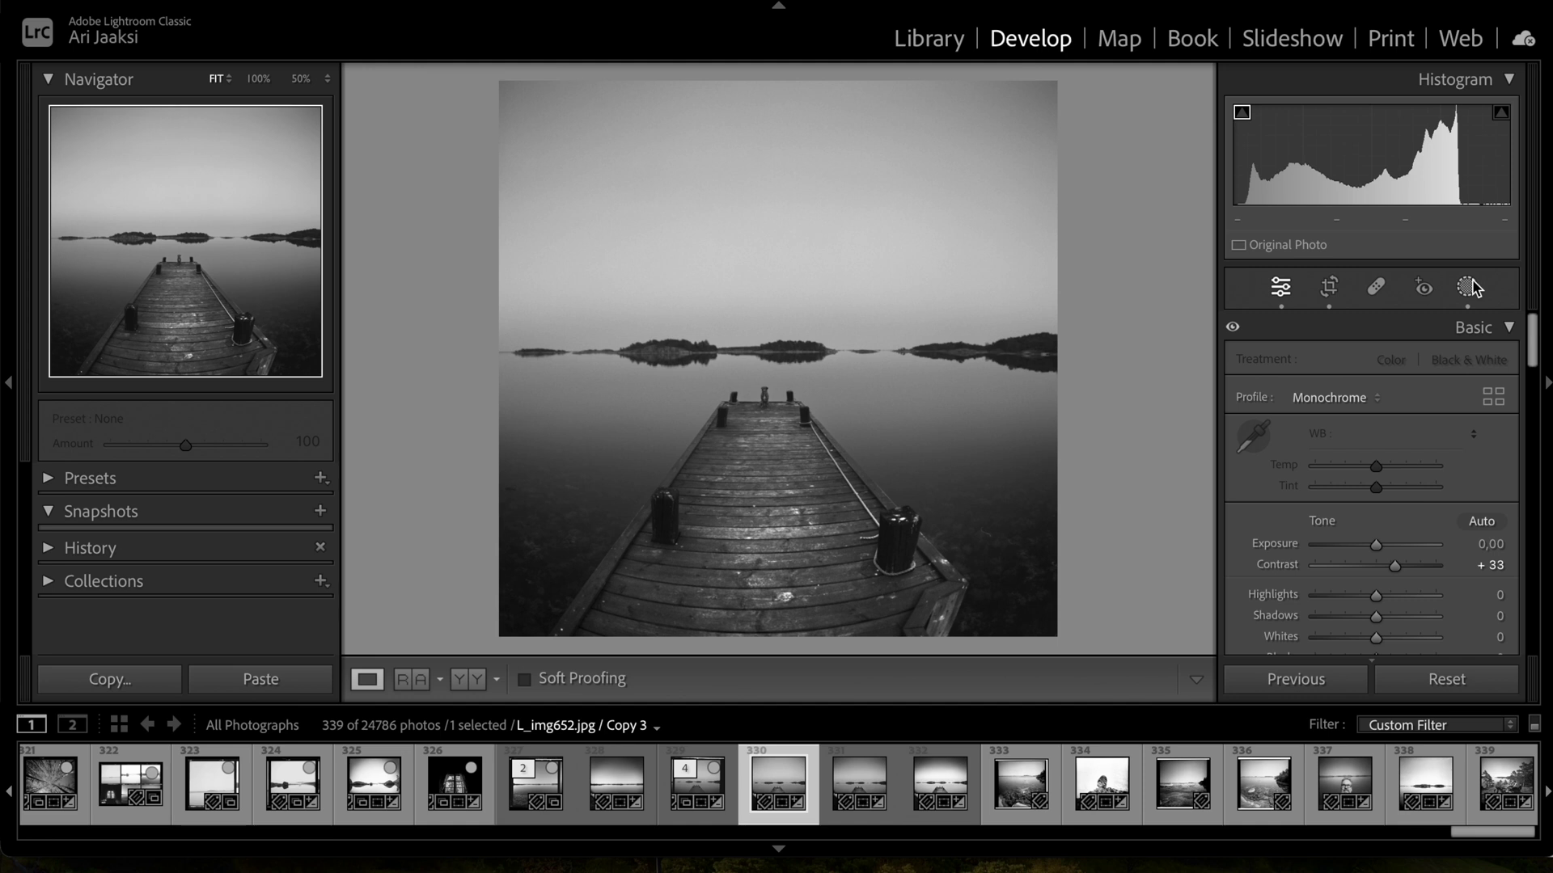
Remove the two bright white specks on the near-left corner of the pier with the Remove tool at size 18.
{"action": "left_click", "coordinate": [262, 81]}
{"action": "left_click_drag", "start_coordinate": [188, 348], "coordinate": [89, 361]}
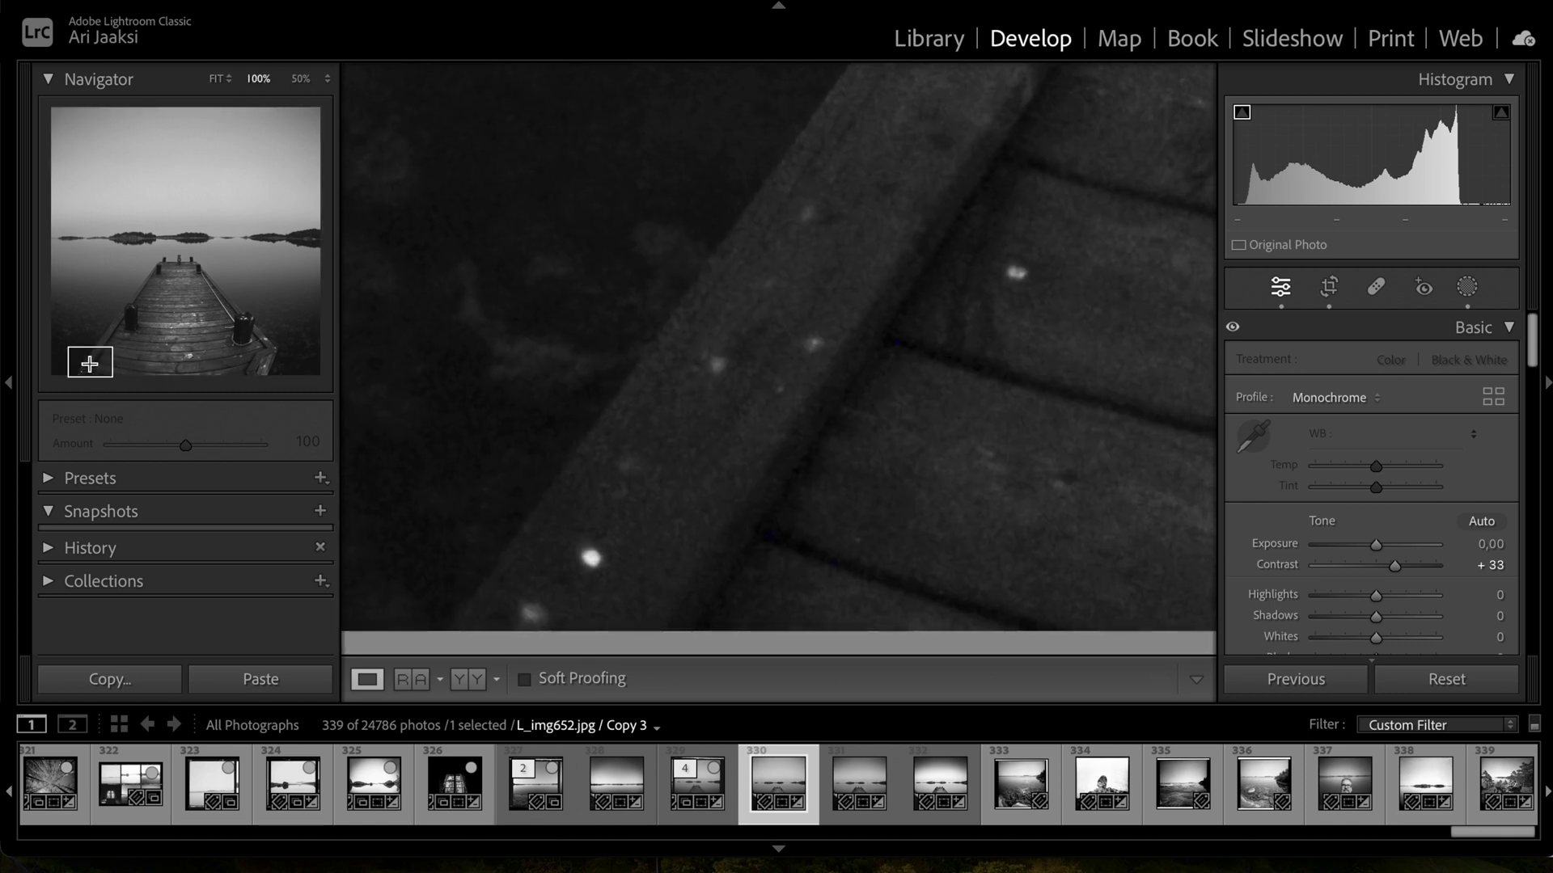
{"action": "left_click", "coordinate": [1379, 291]}
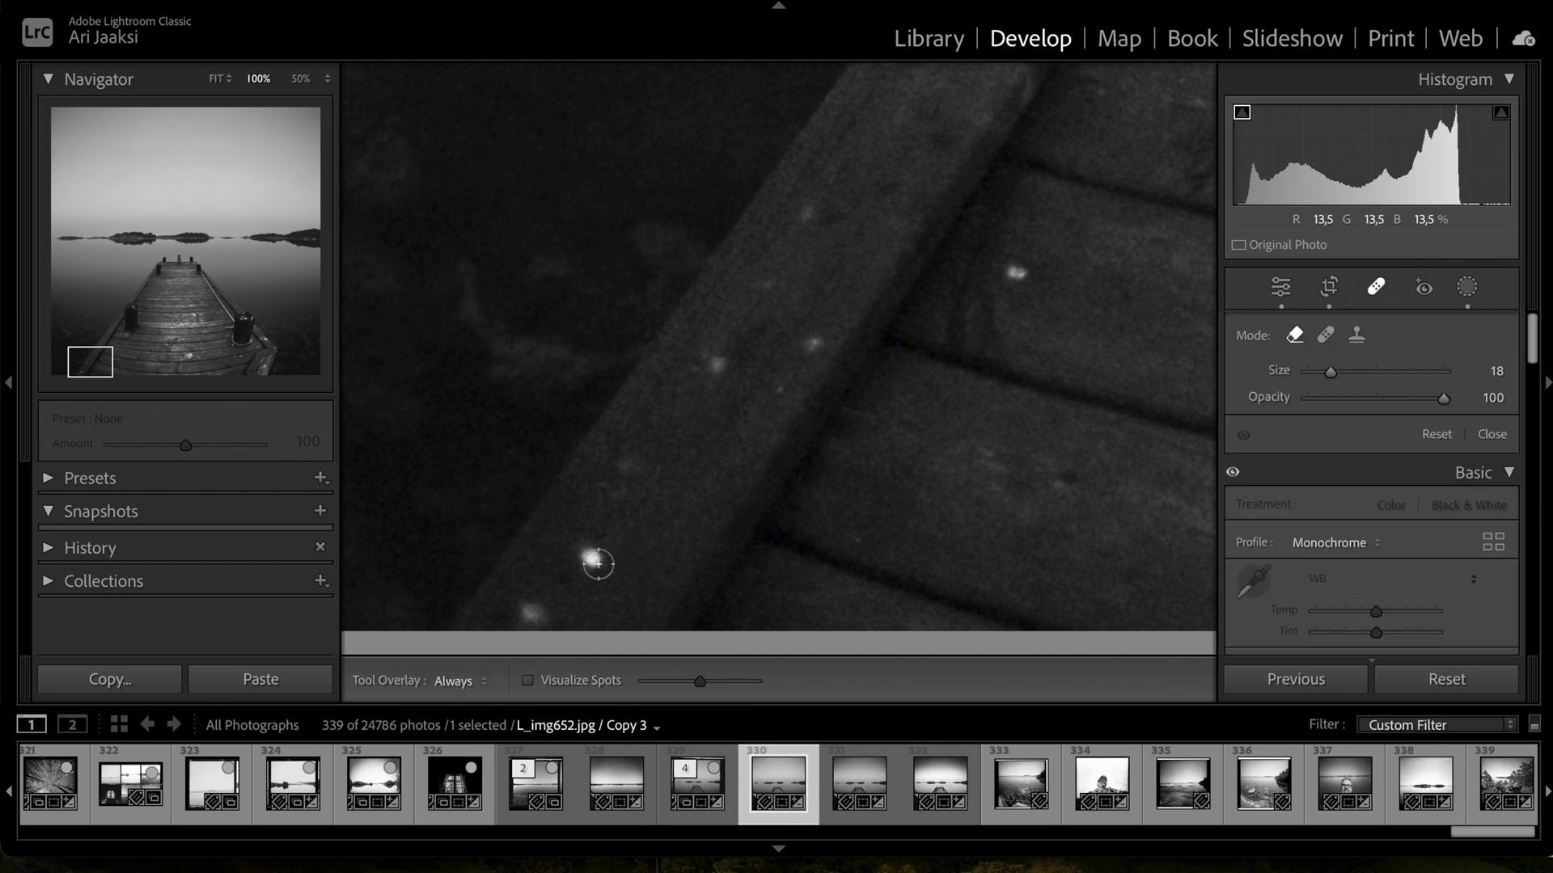
{"action": "left_click", "coordinate": [595, 562]}
{"action": "left_click", "coordinate": [1014, 274]}
{"action": "left_click", "coordinate": [212, 79]}
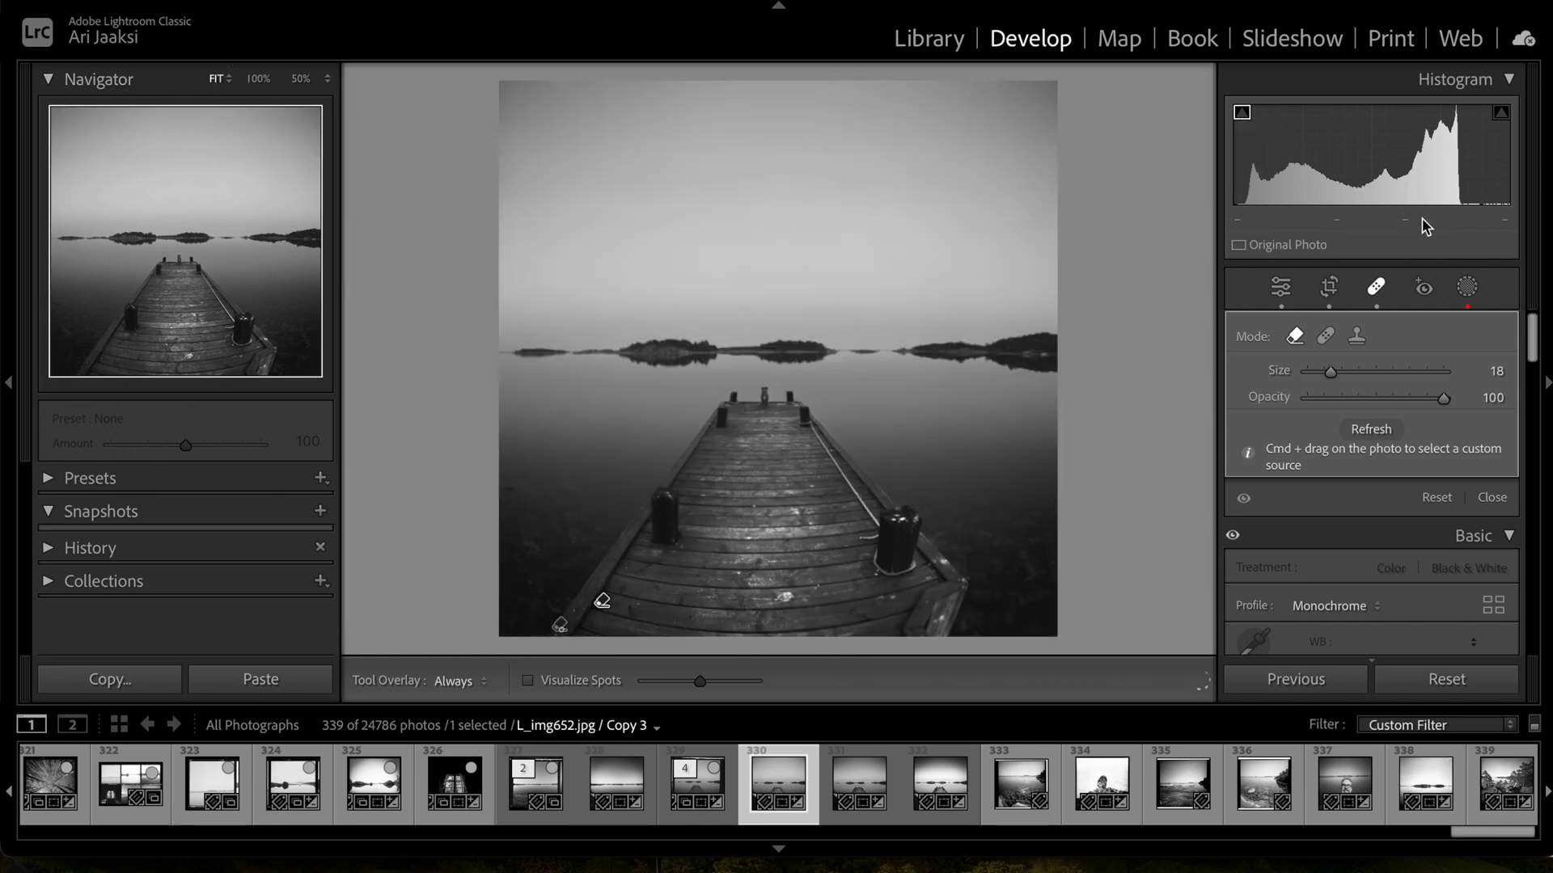
{"action": "left_click", "coordinate": [1376, 290]}
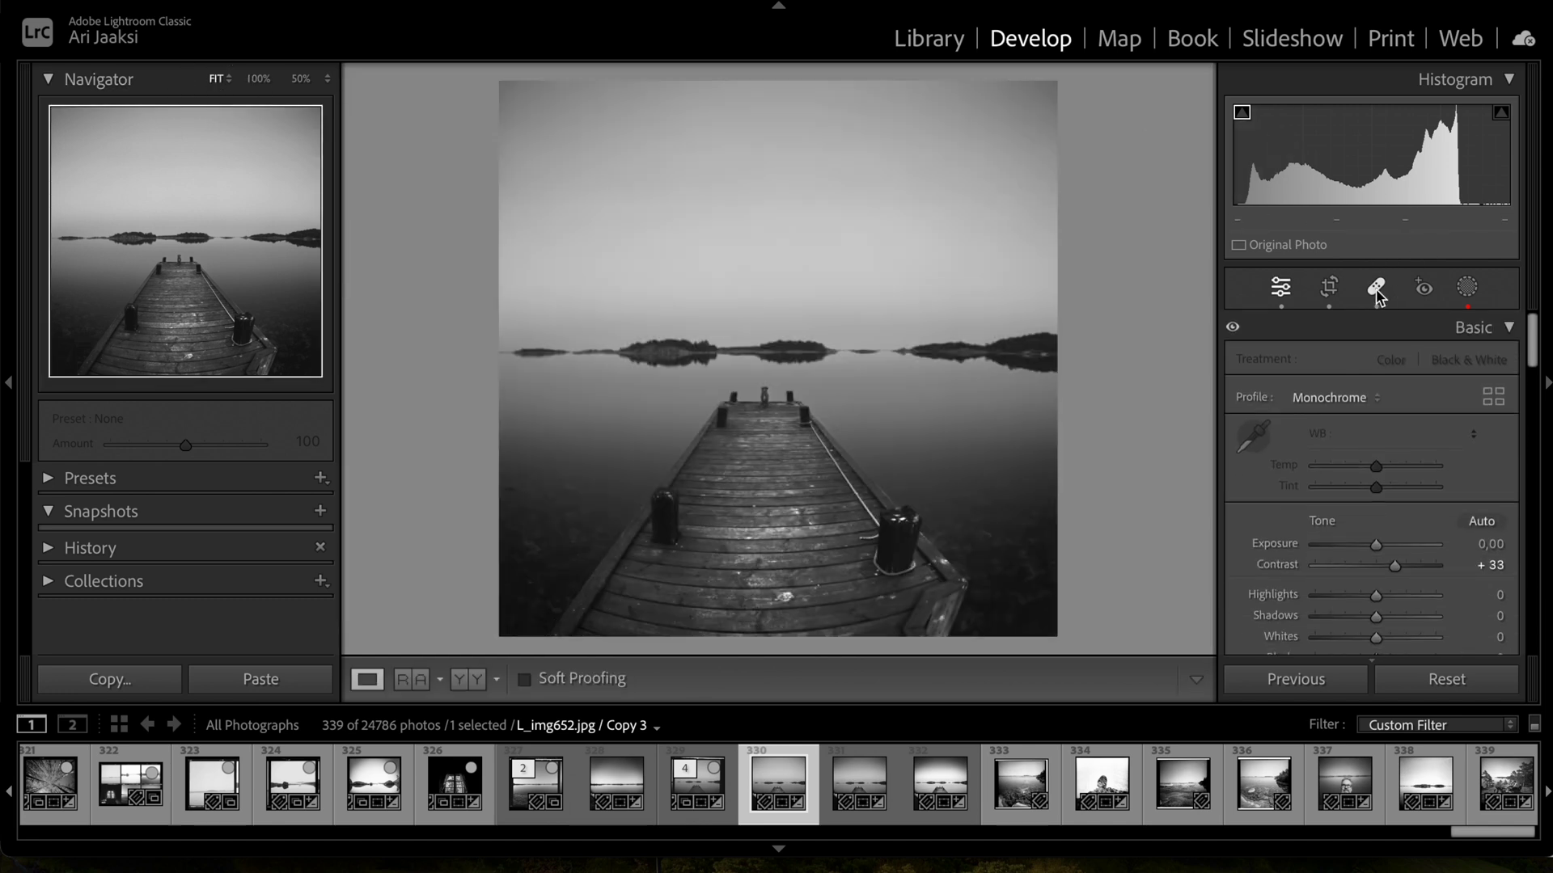
Add a radial gradient mask over the near-left corner of the pier and set its exposure to 0.17.
{"action": "left_click", "coordinate": [1469, 288]}
{"action": "left_click", "coordinate": [1185, 110]}
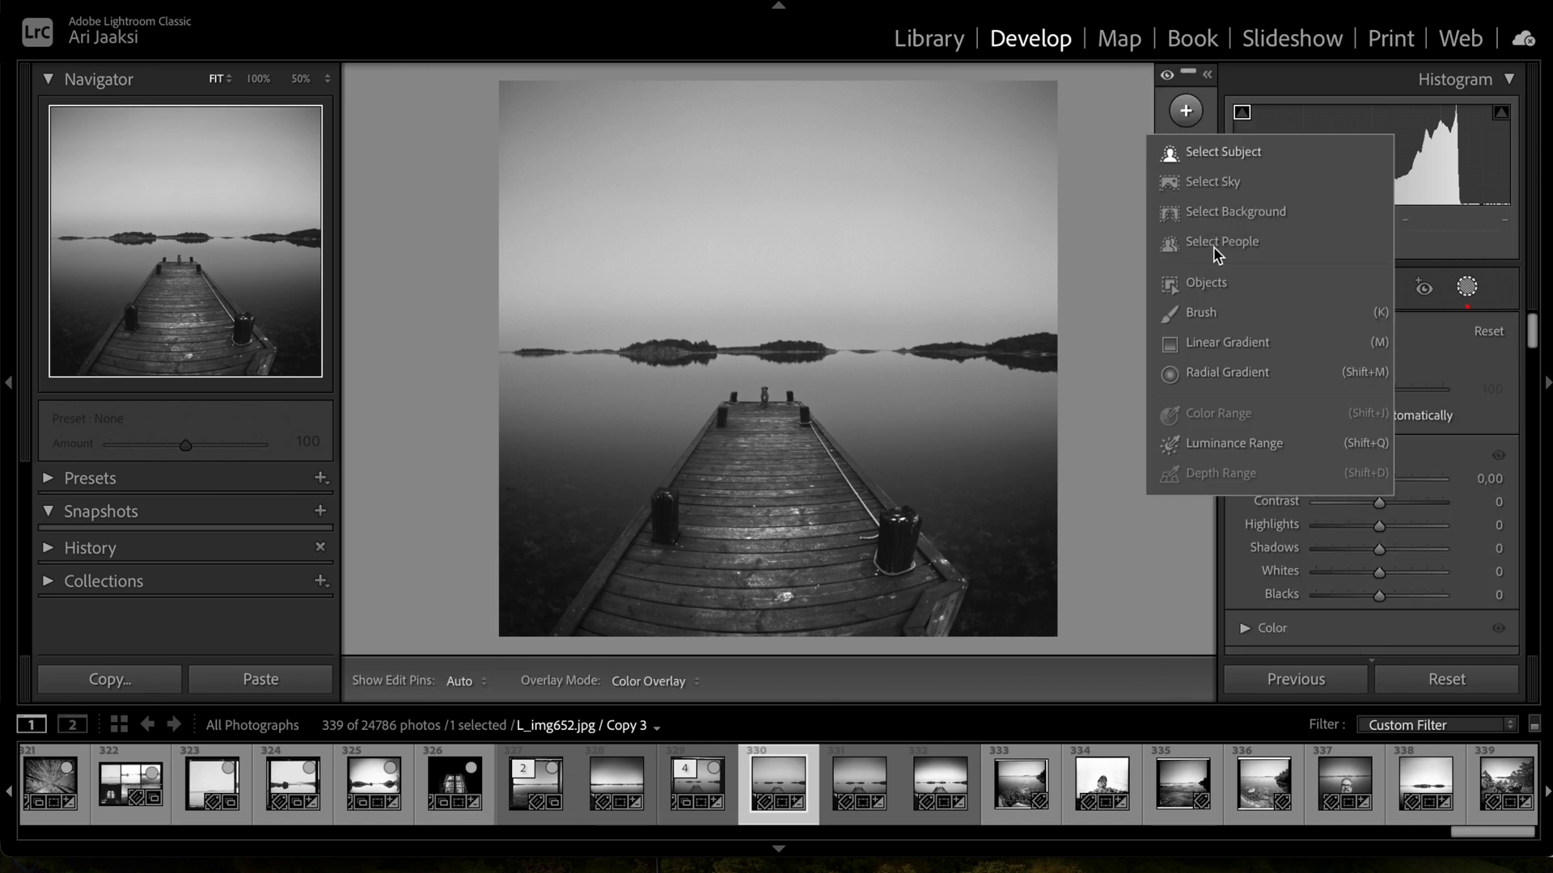
{"action": "left_click", "coordinate": [1223, 368]}
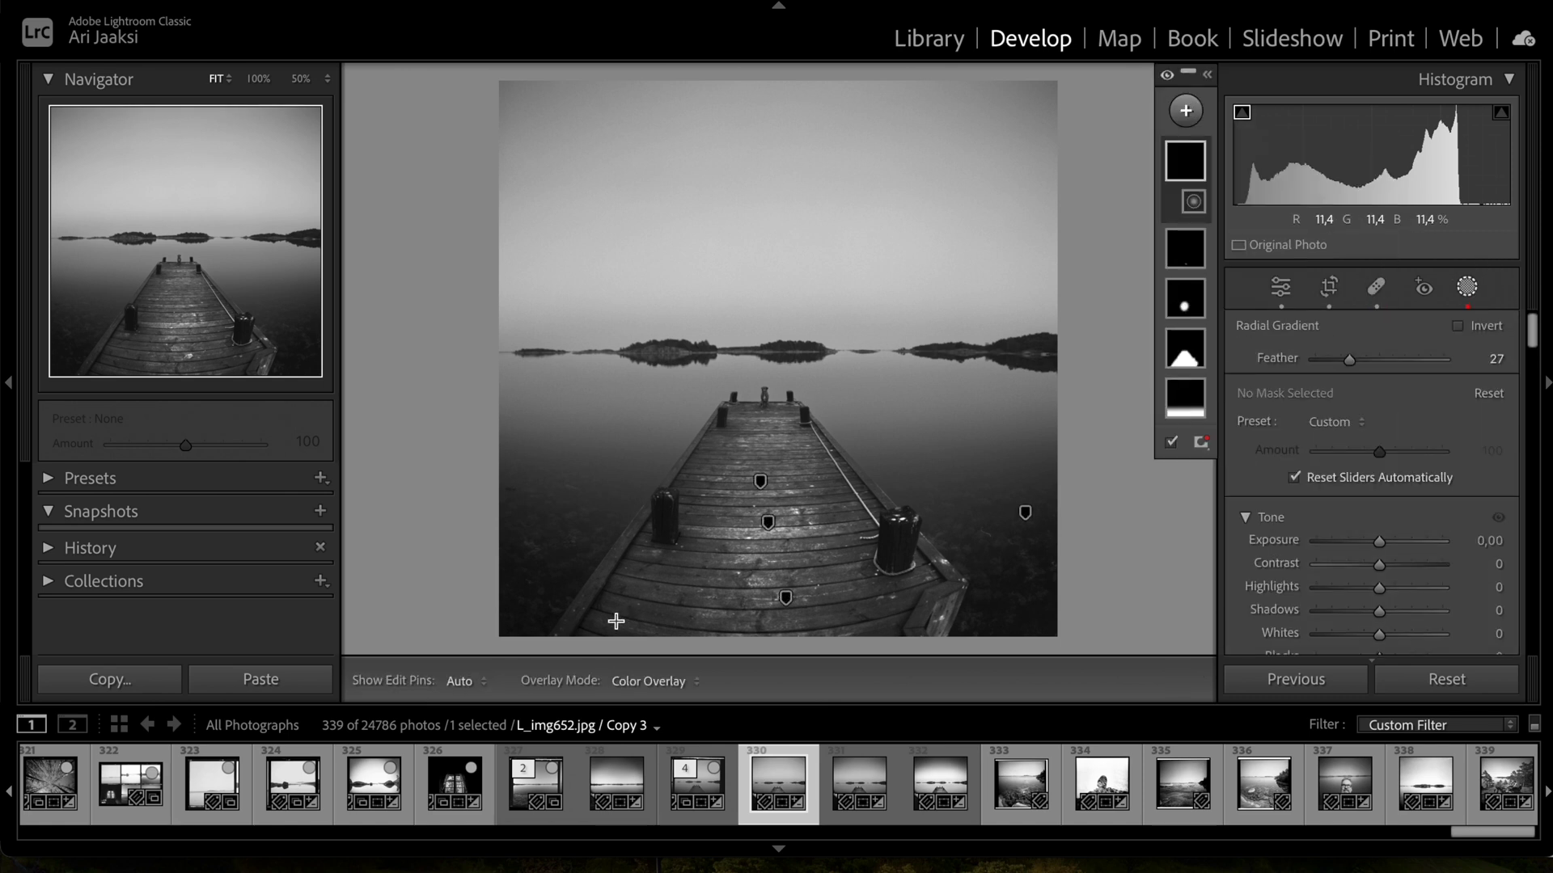
{"action": "left_click_drag", "start_coordinate": [617, 619], "coordinate": [641, 533]}
{"action": "left_click_drag", "start_coordinate": [619, 614], "coordinate": [646, 618]}
{"action": "left_click_drag", "start_coordinate": [1379, 544], "coordinate": [1380, 548]}
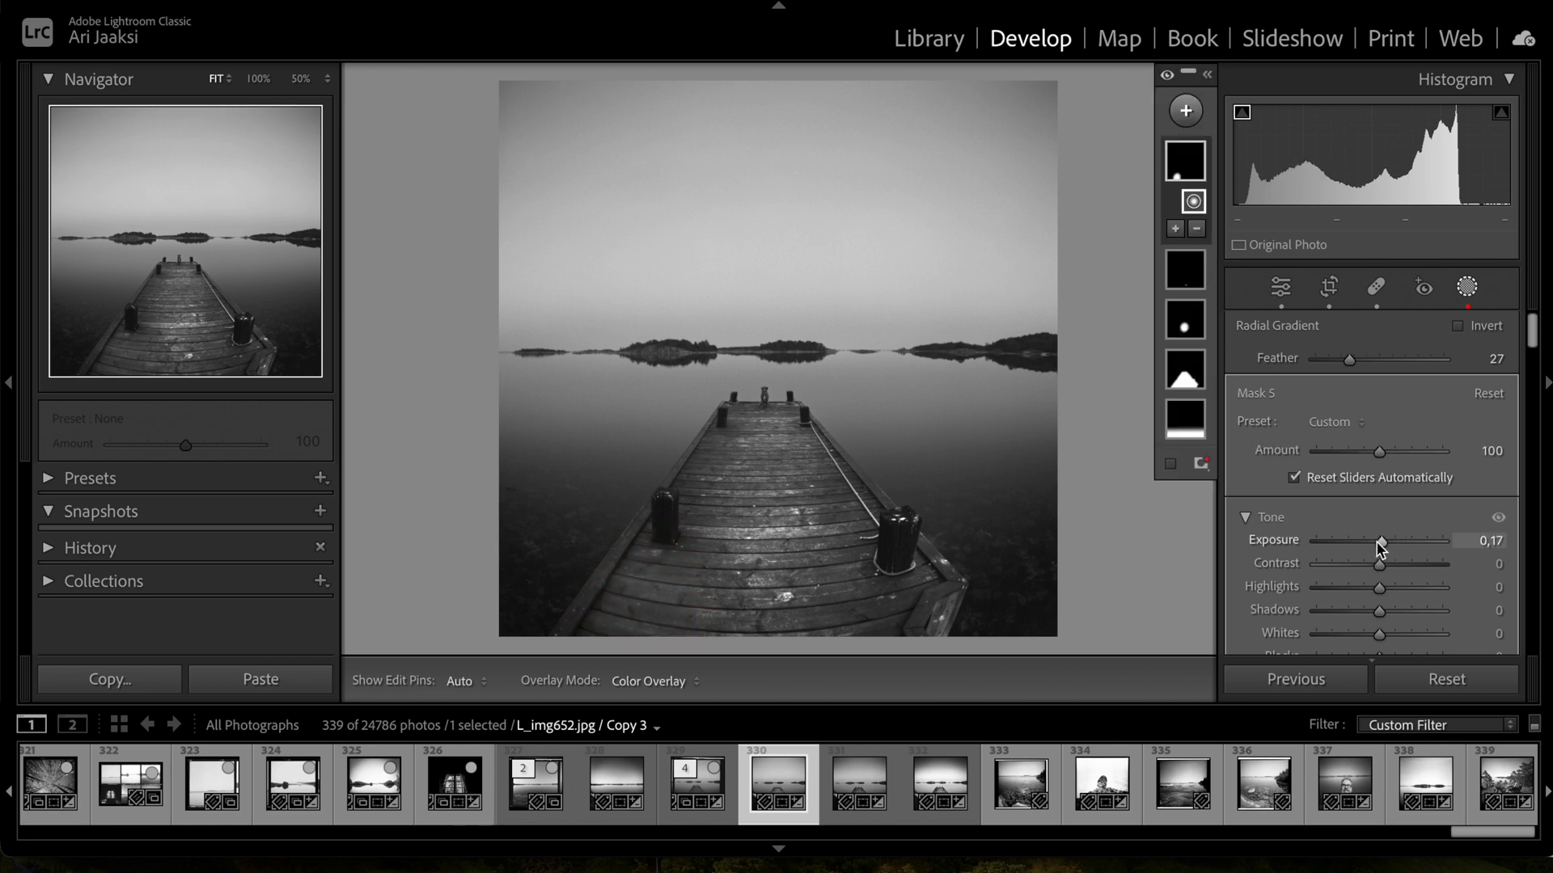
{"action": "left_click", "coordinate": [1477, 291]}
Add a linear gradient mask over the sky, fading from near the photo's upper edge down to the horizon.
{"action": "left_click", "coordinate": [1468, 290]}
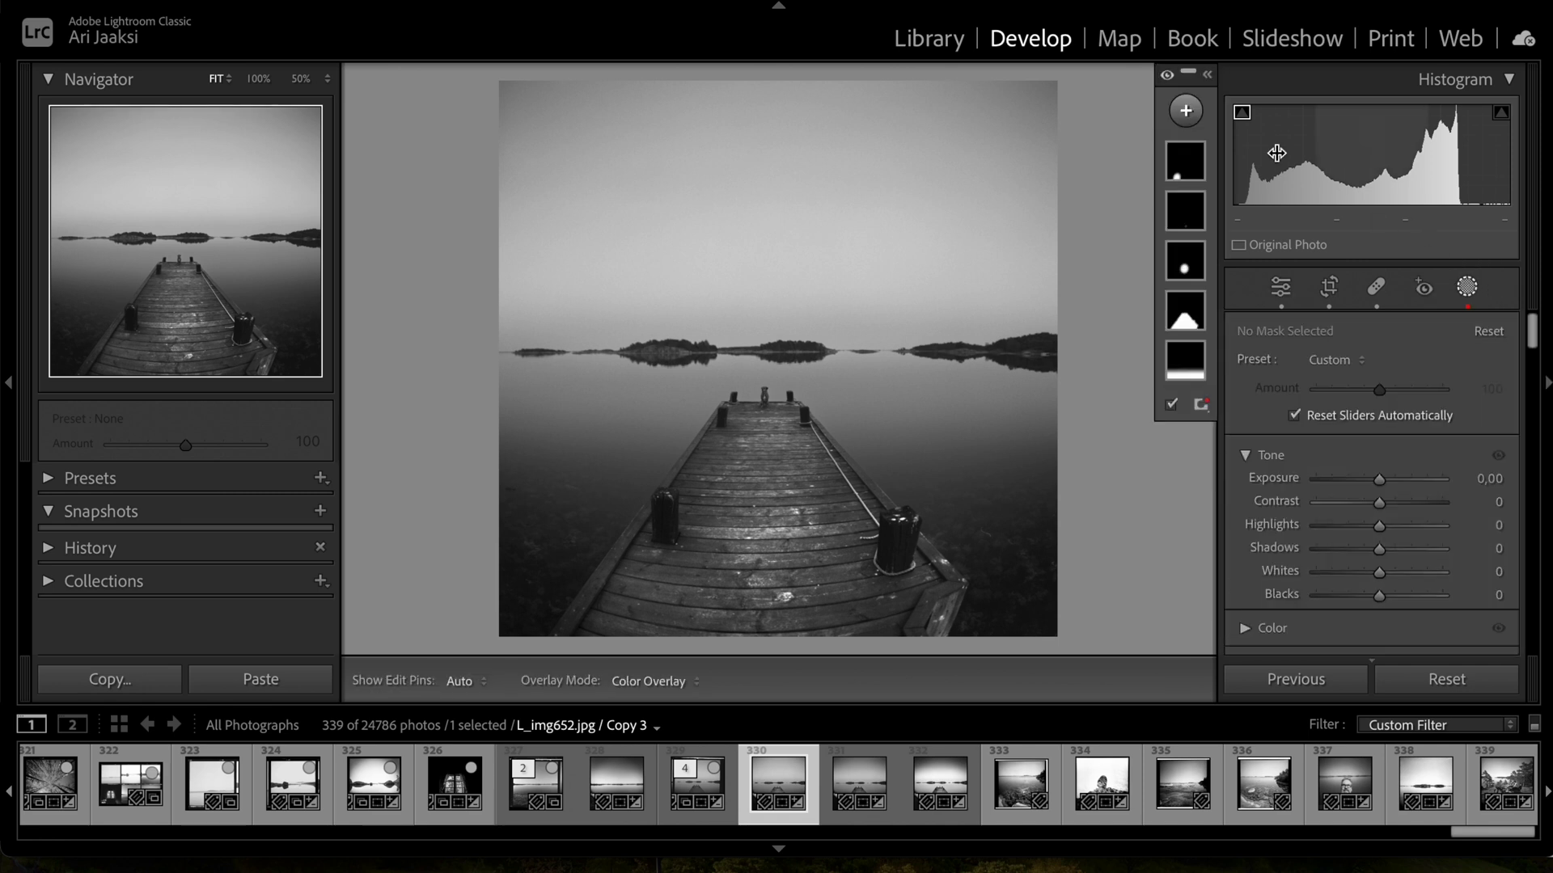
{"action": "left_click", "coordinate": [1187, 108]}
{"action": "left_click", "coordinate": [1208, 350]}
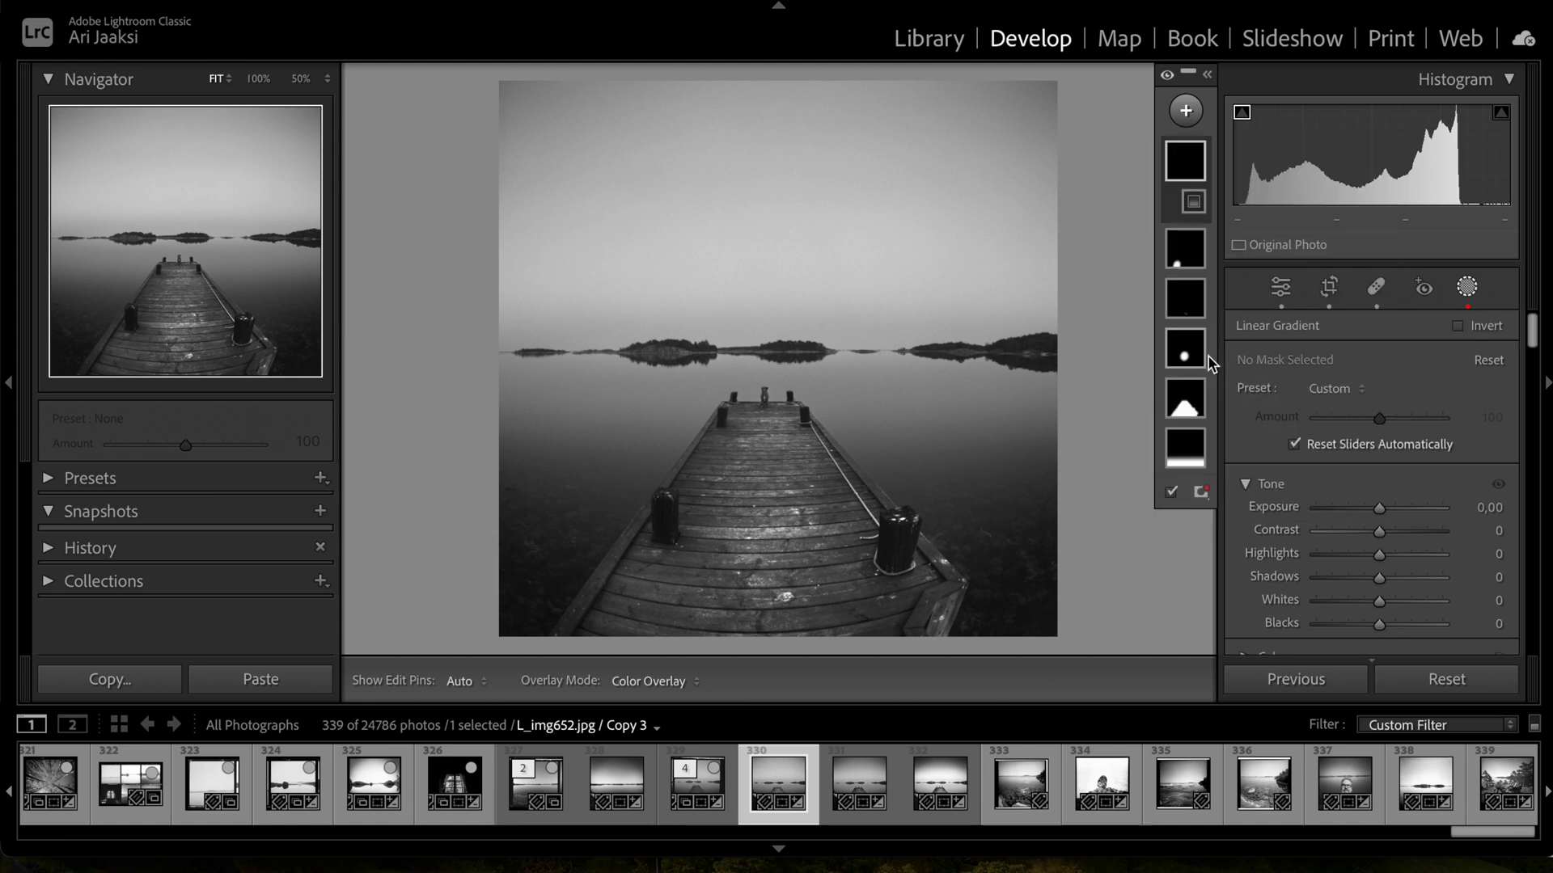
{"action": "left_click_drag", "start_coordinate": [978, 148], "coordinate": [974, 354]}
{"action": "left_click_drag", "start_coordinate": [1024, 143], "coordinate": [1024, 111]}
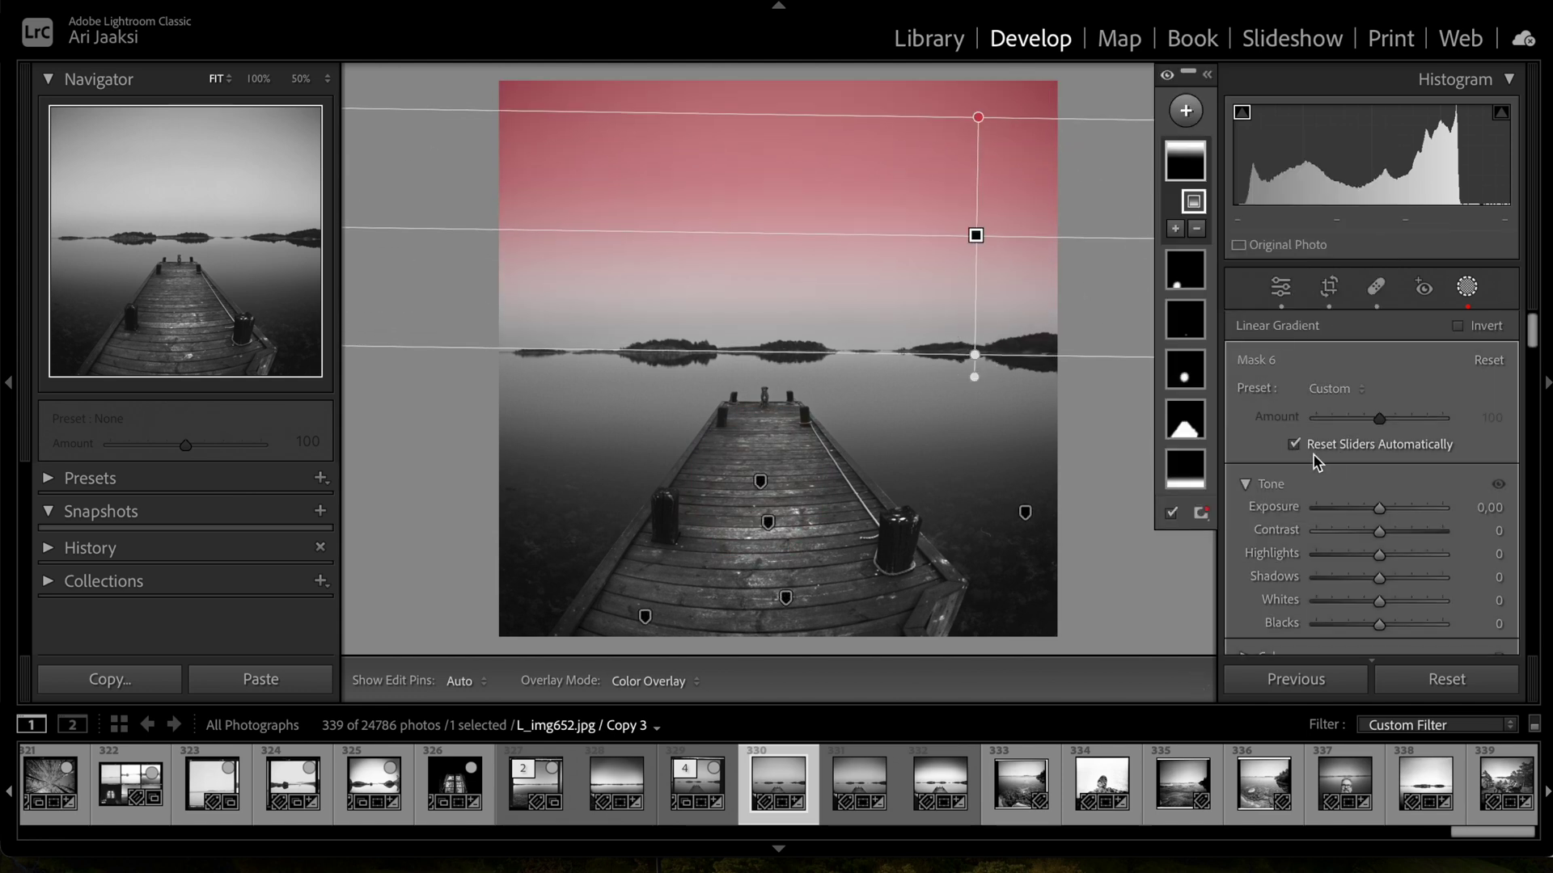
Set the sky gradient's exposure to −0.30 and blacks to −11, and shift the gradient slightly downward.
{"action": "left_click", "coordinate": [1382, 508]}
{"action": "left_click_drag", "start_coordinate": [1381, 507], "coordinate": [1373, 507]}
{"action": "left_click_drag", "start_coordinate": [1378, 624], "coordinate": [1370, 628]}
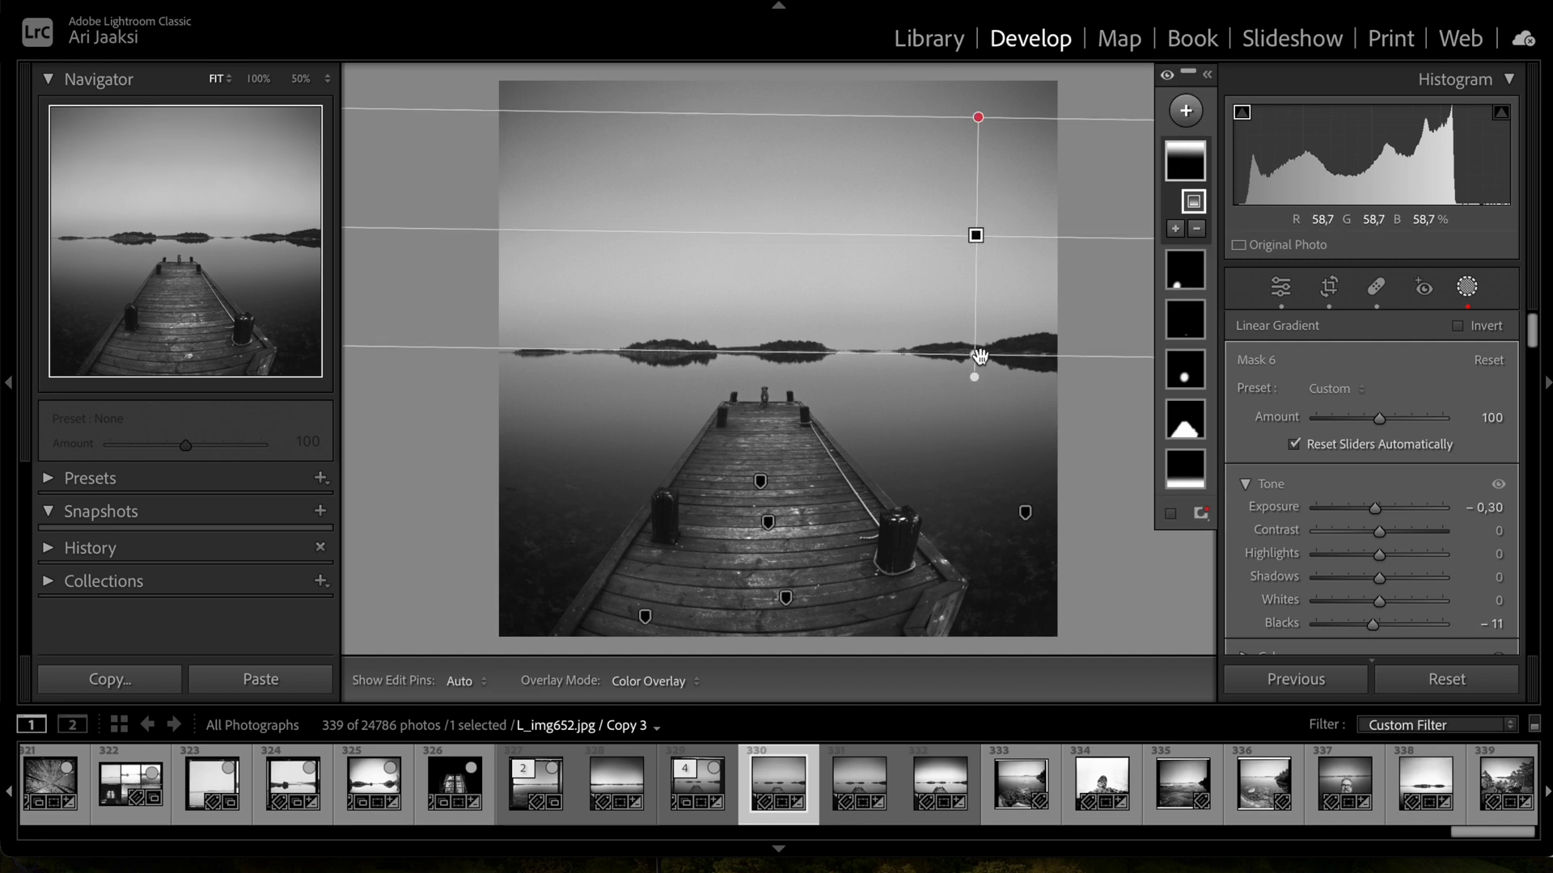
{"action": "left_click_drag", "start_coordinate": [975, 235], "coordinate": [977, 242]}
{"action": "left_click", "coordinate": [1467, 289]}
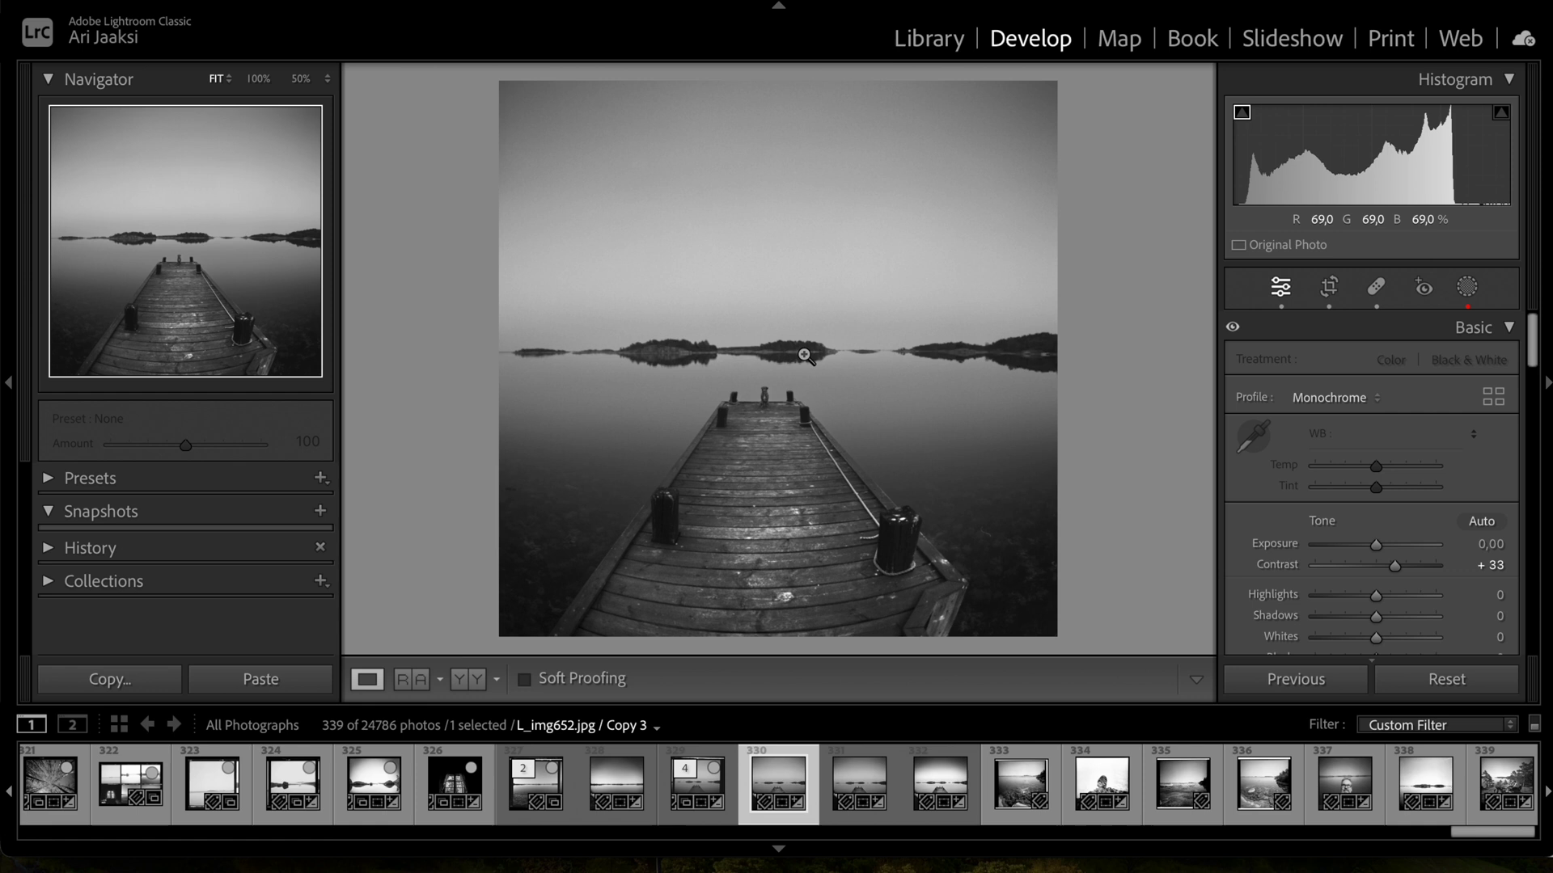
Try a wide radial gradient mask centred on the horizon with exposure 0.73, and delete that mask.
{"action": "left_click", "coordinate": [1466, 287]}
{"action": "left_click", "coordinate": [1186, 113]}
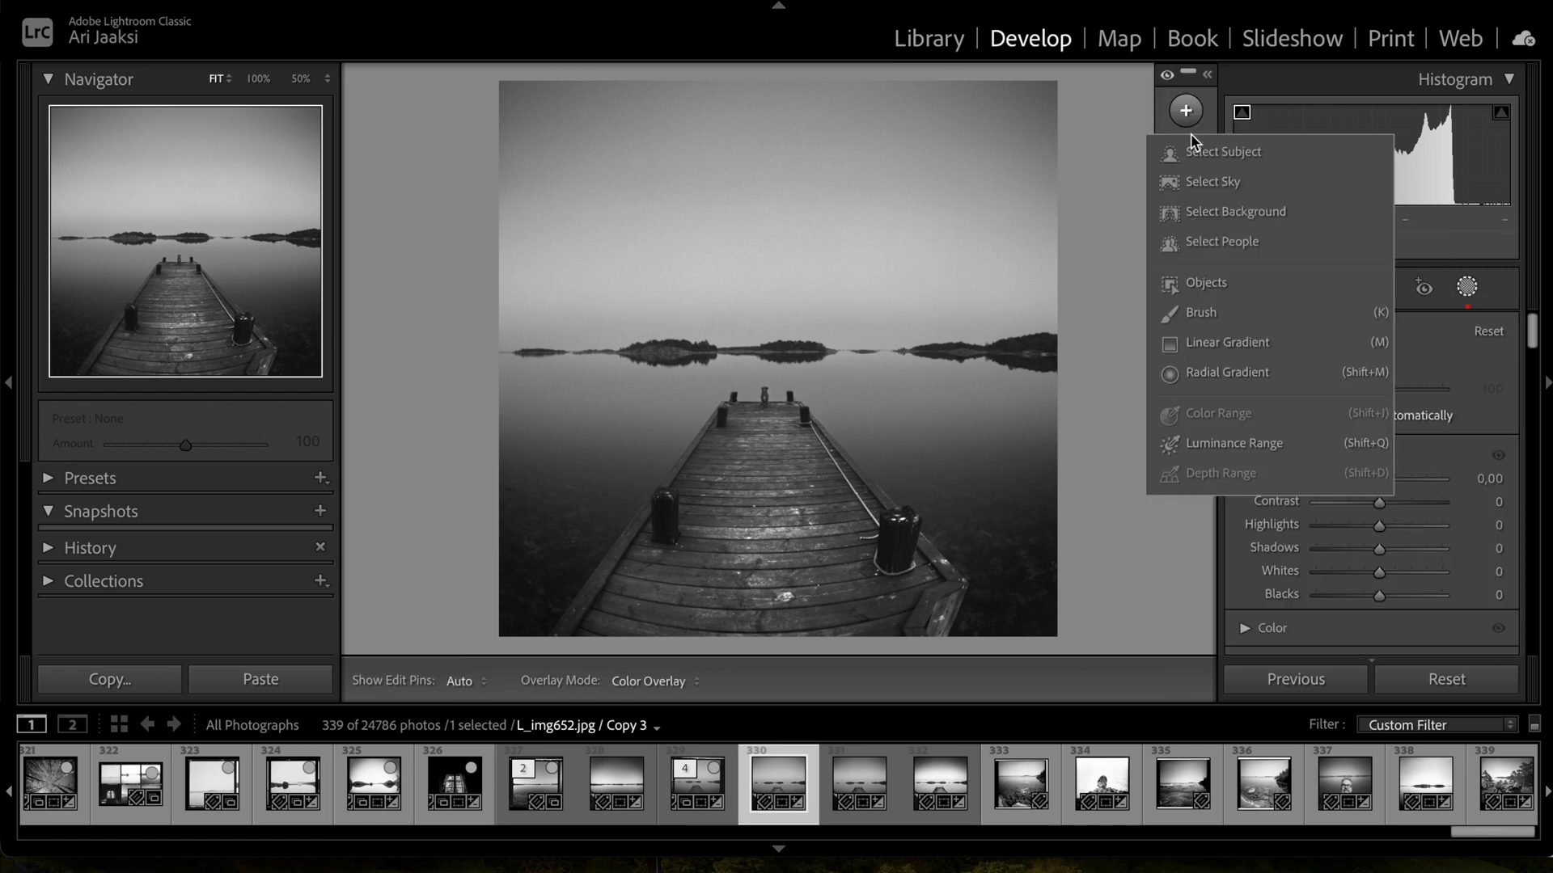
{"action": "left_click", "coordinate": [1223, 372]}
{"action": "left_click_drag", "start_coordinate": [765, 362], "coordinate": [1213, 530]}
{"action": "left_click_drag", "start_coordinate": [1379, 540], "coordinate": [1392, 546]}
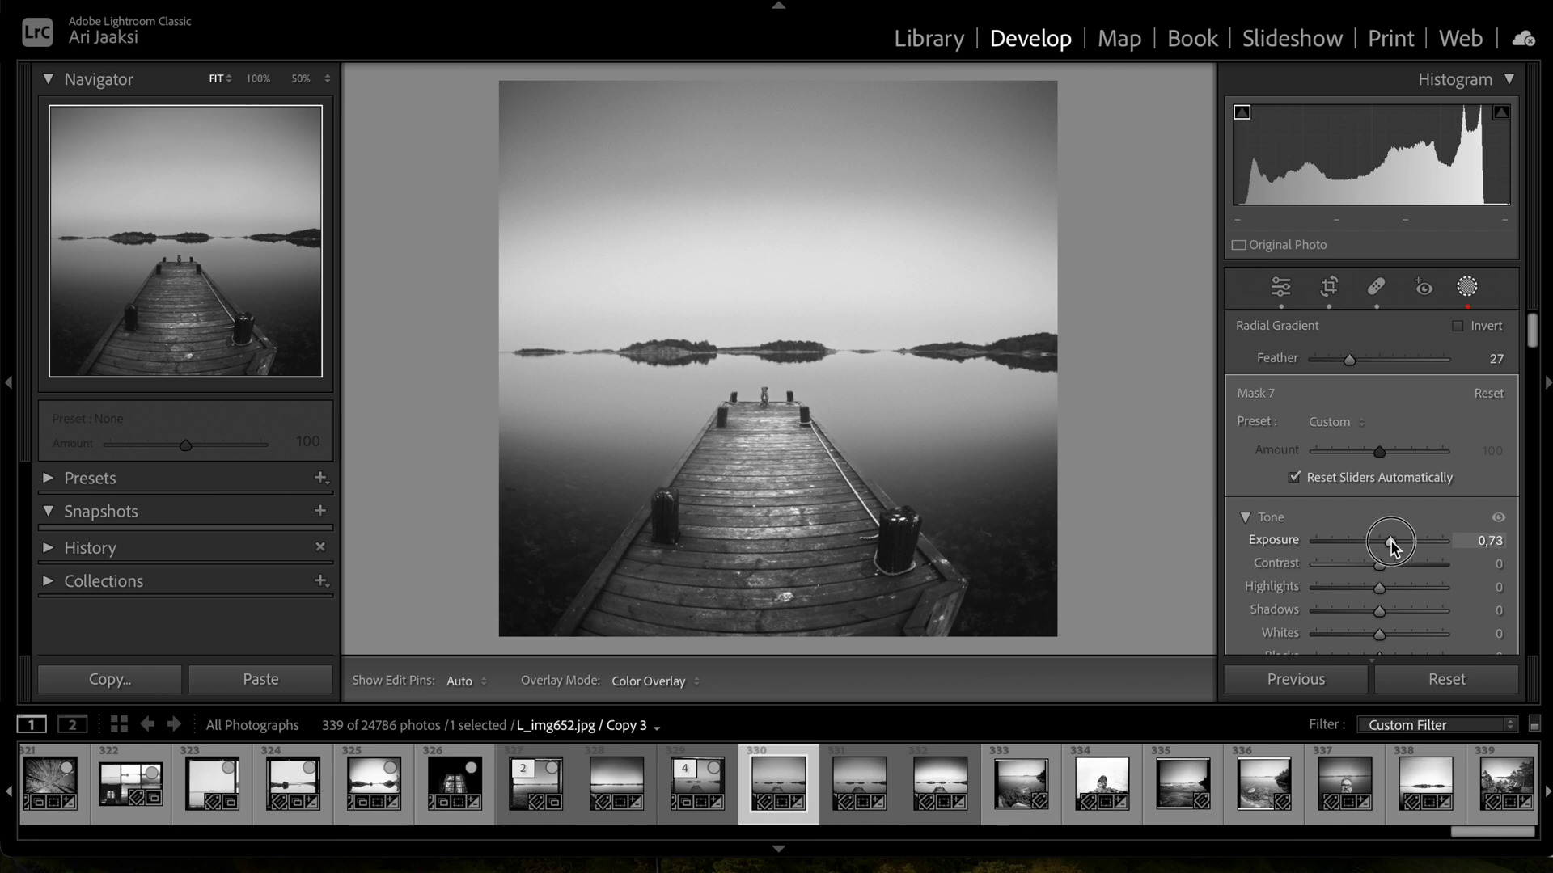
{"action": "left_click_drag", "start_coordinate": [1391, 541], "coordinate": [1391, 541]}
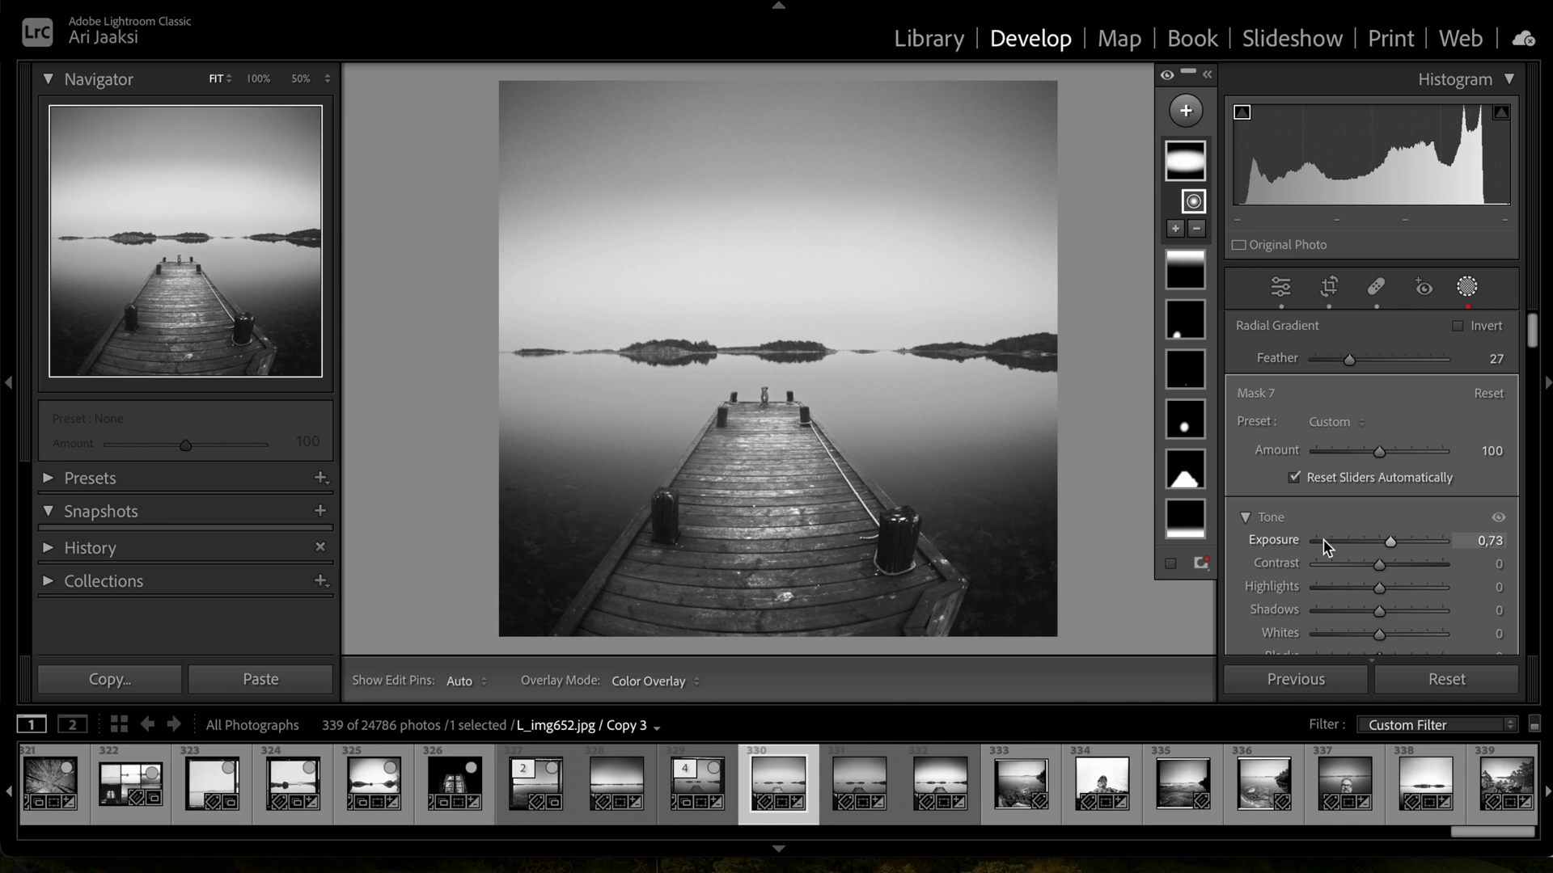
{"action": "mouse_move", "coordinate": [1178, 159]}
{"action": "key", "text": "Delete"}
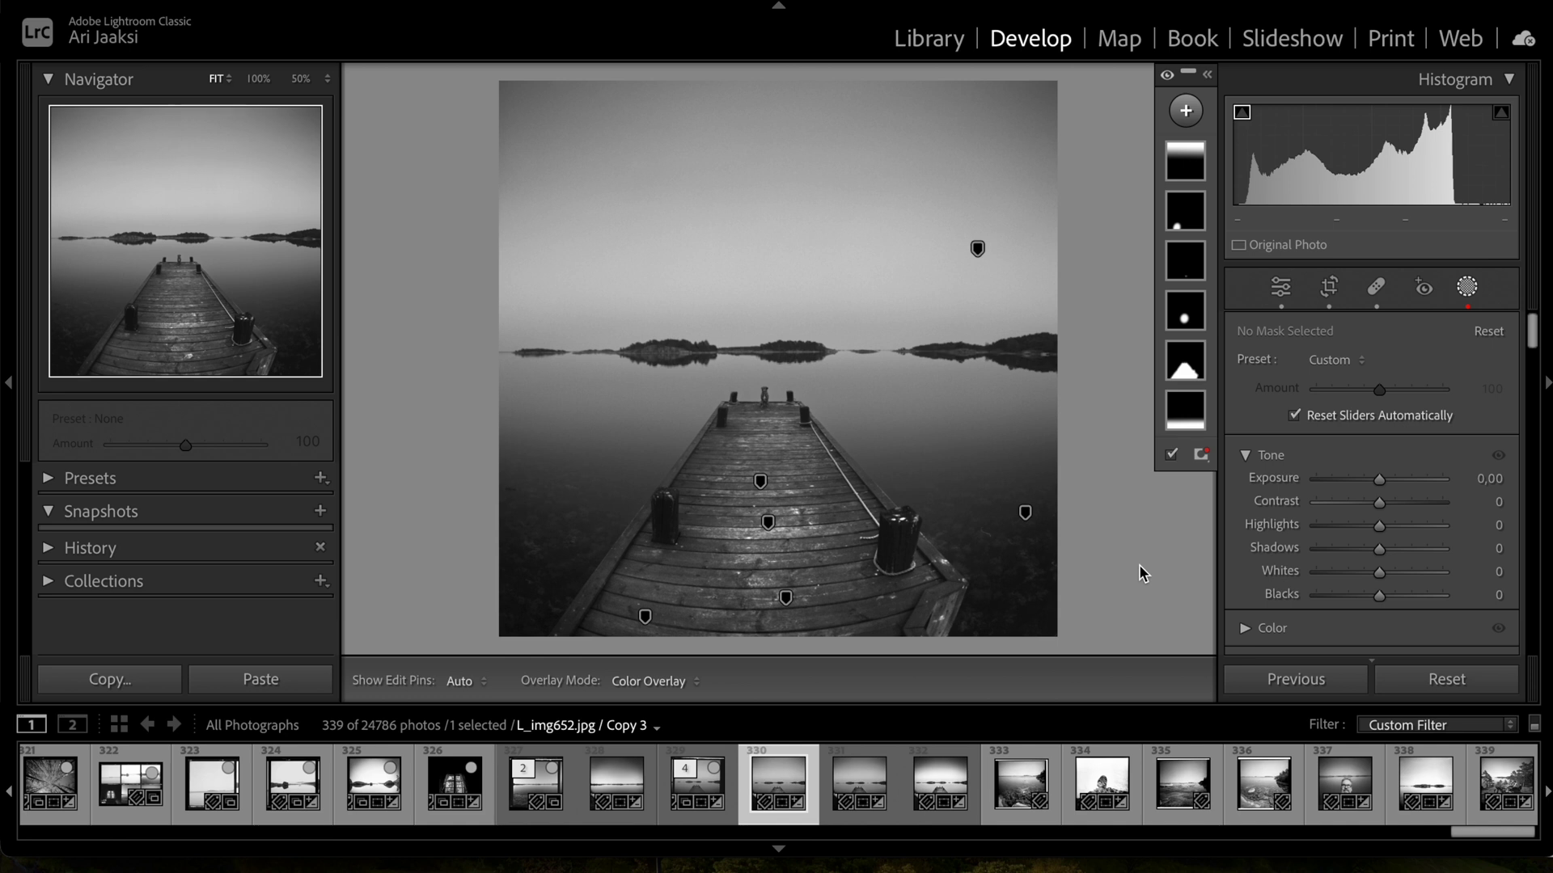
{"action": "scroll", "coordinate": [1349, 596], "scroll_direction": "down", "scroll_amount": 5}
{"action": "scroll", "coordinate": [1349, 600], "scroll_direction": "up", "scroll_amount": 3}
{"action": "scroll", "coordinate": [1348, 595], "scroll_direction": "down", "scroll_amount": 2}
{"action": "scroll", "coordinate": [1348, 596], "scroll_direction": "down", "scroll_amount": 1}
{"action": "scroll", "coordinate": [1351, 597], "scroll_direction": "up", "scroll_amount": 3}
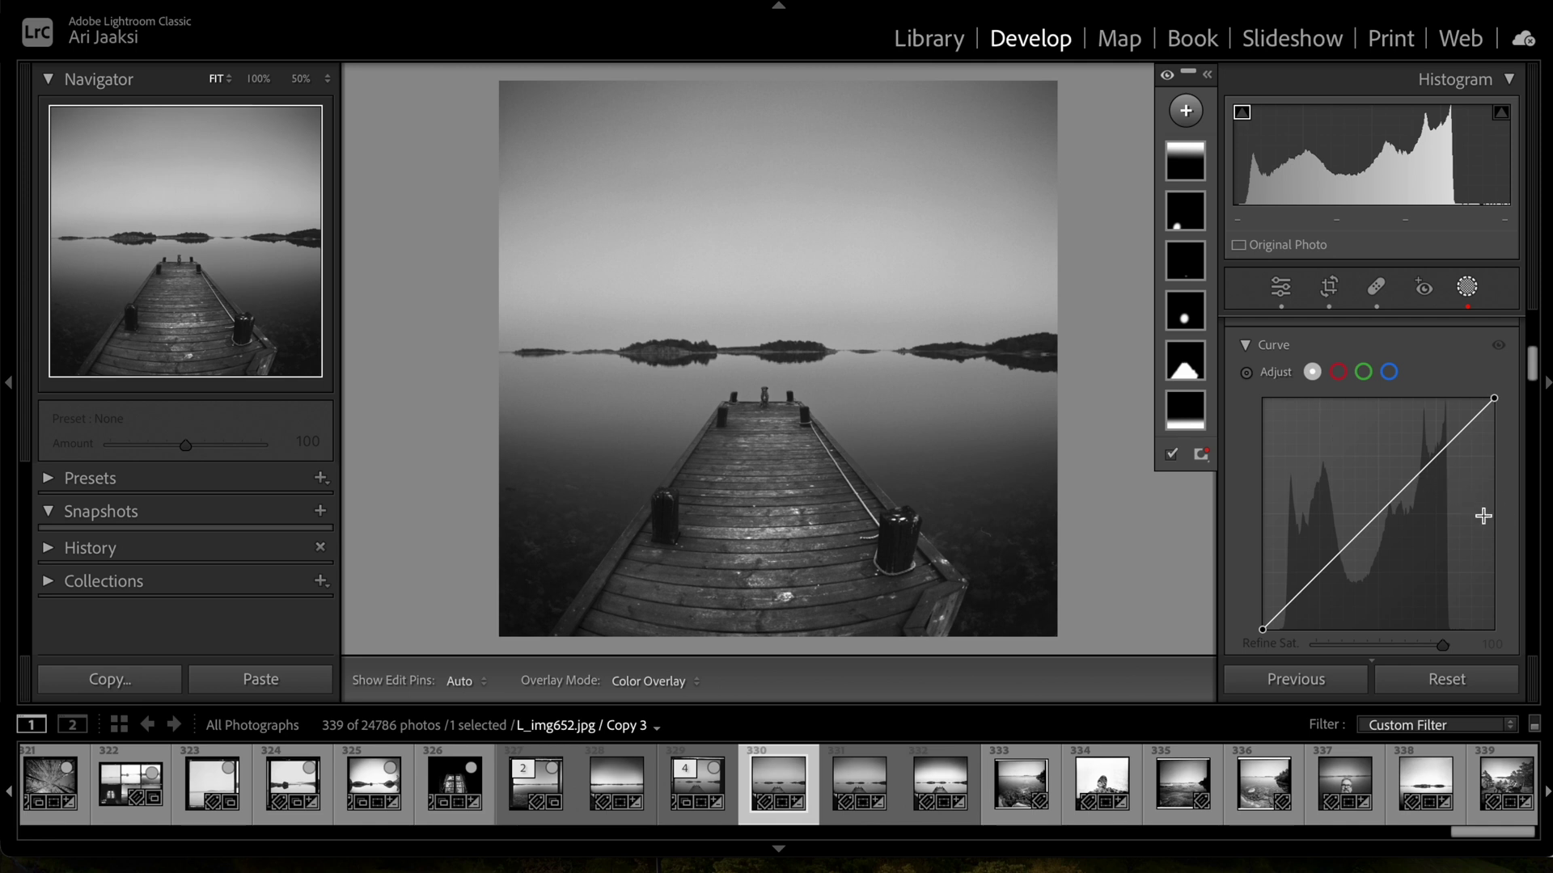
{"action": "scroll", "coordinate": [1330, 556], "scroll_direction": "up", "scroll_amount": 5}
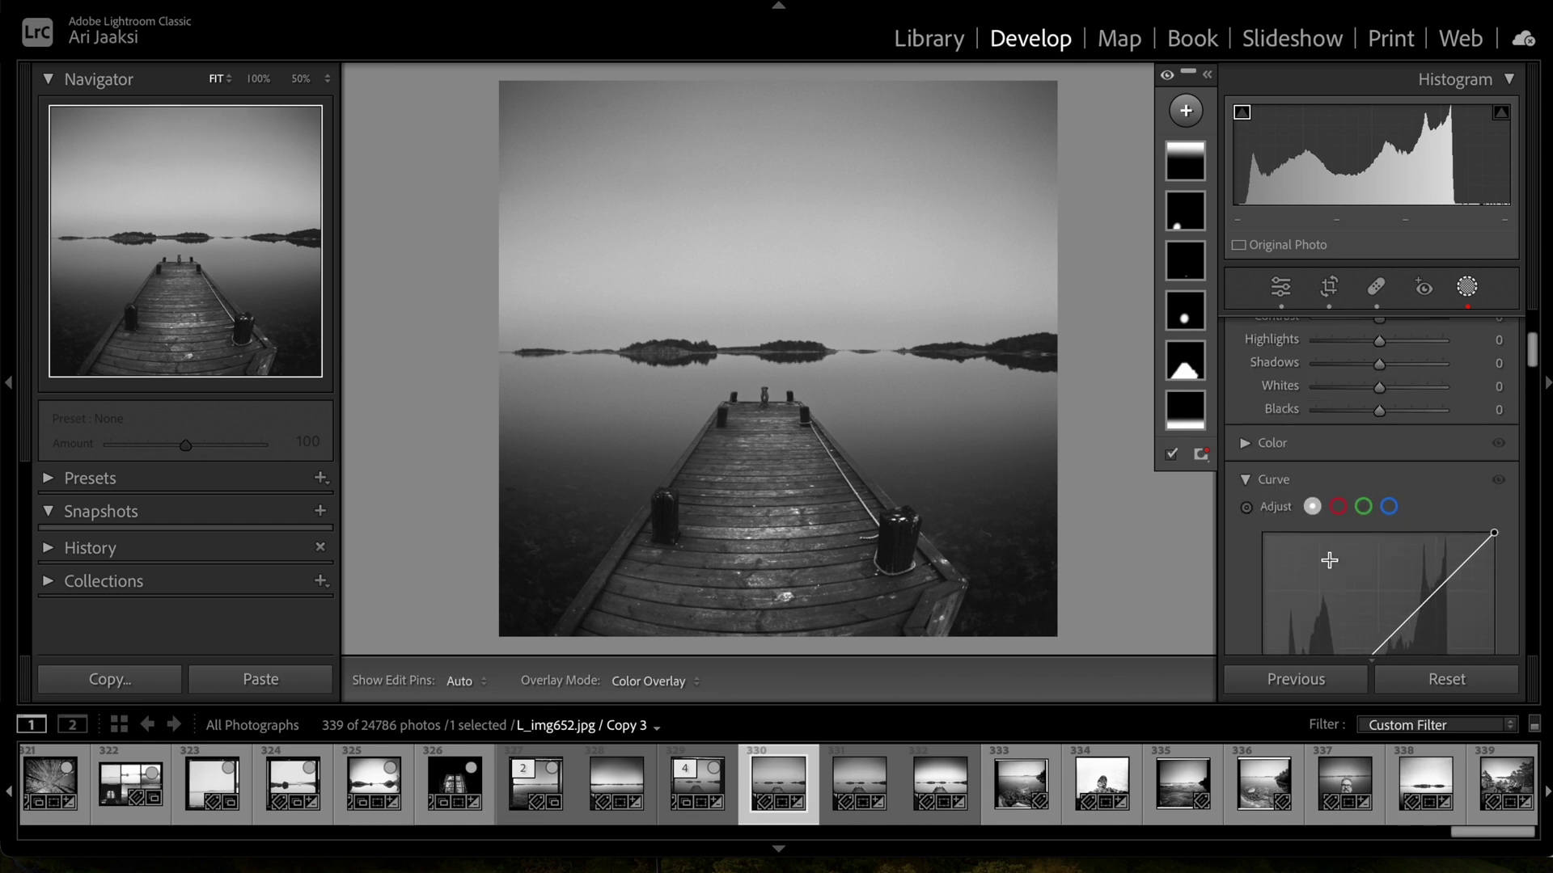
Set the whole photo's contrast to +65 and exposure to +0.20 in the Basic adjustments.
{"action": "left_click", "coordinate": [1466, 288]}
{"action": "mouse_move", "coordinate": [1395, 566]}
{"action": "left_mouse_down"}
{"action": "mouse_move", "coordinate": [1417, 568]}
{"action": "mouse_move", "coordinate": [1378, 547]}
{"action": "left_mouse_up"}
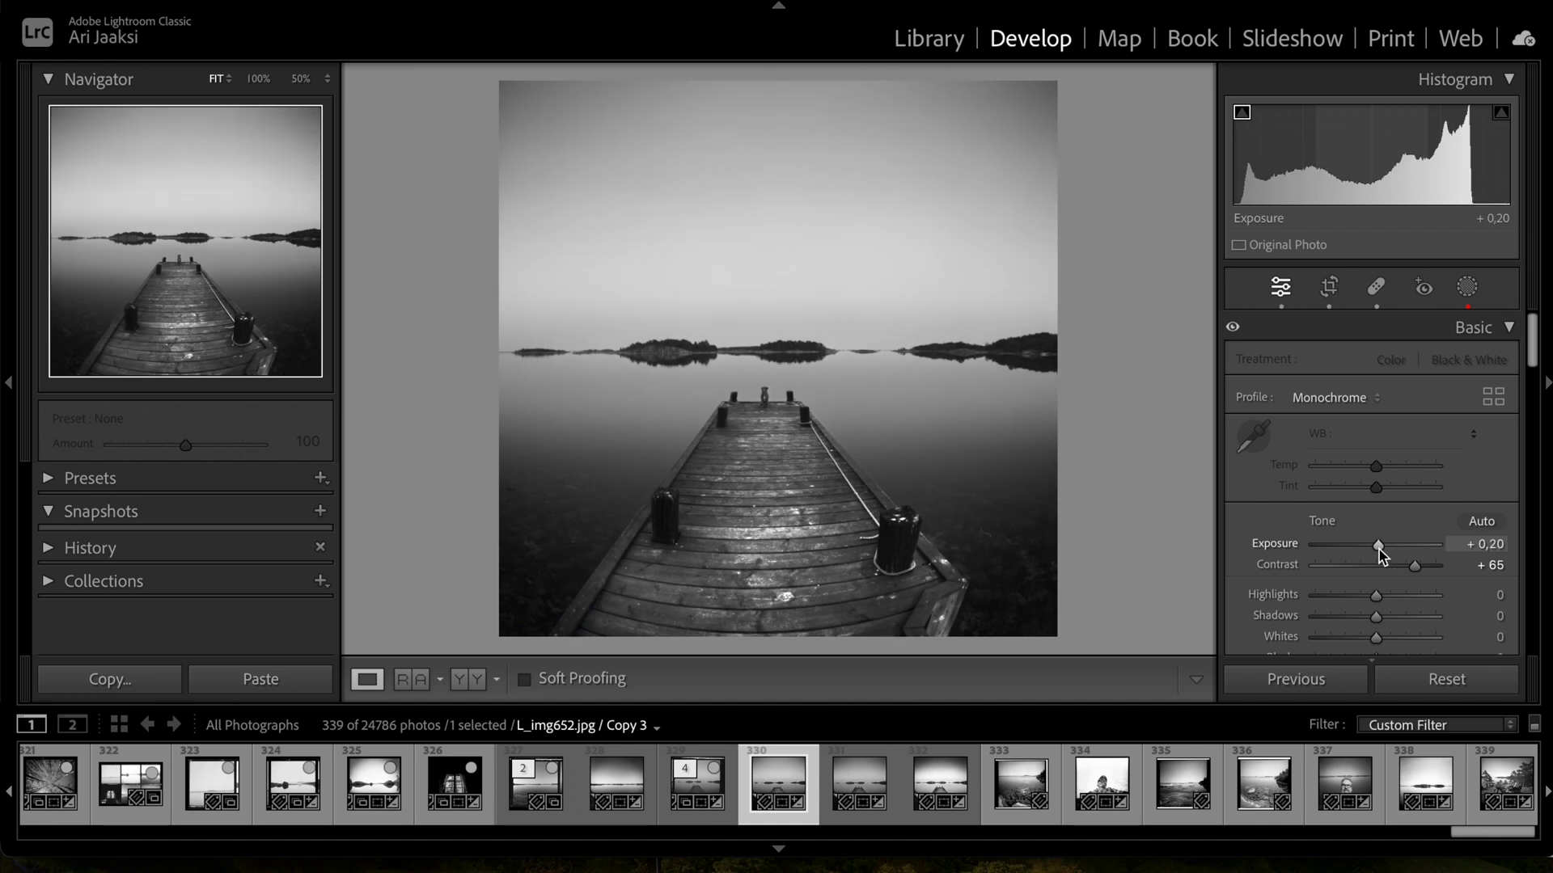
Try moving the tone curve's white point to input 218, output 255, and return it to its linear position.
{"action": "scroll", "coordinate": [1341, 585], "scroll_direction": "down", "scroll_amount": 10}
{"action": "scroll", "coordinate": [1339, 588], "scroll_direction": "down", "scroll_amount": 2}
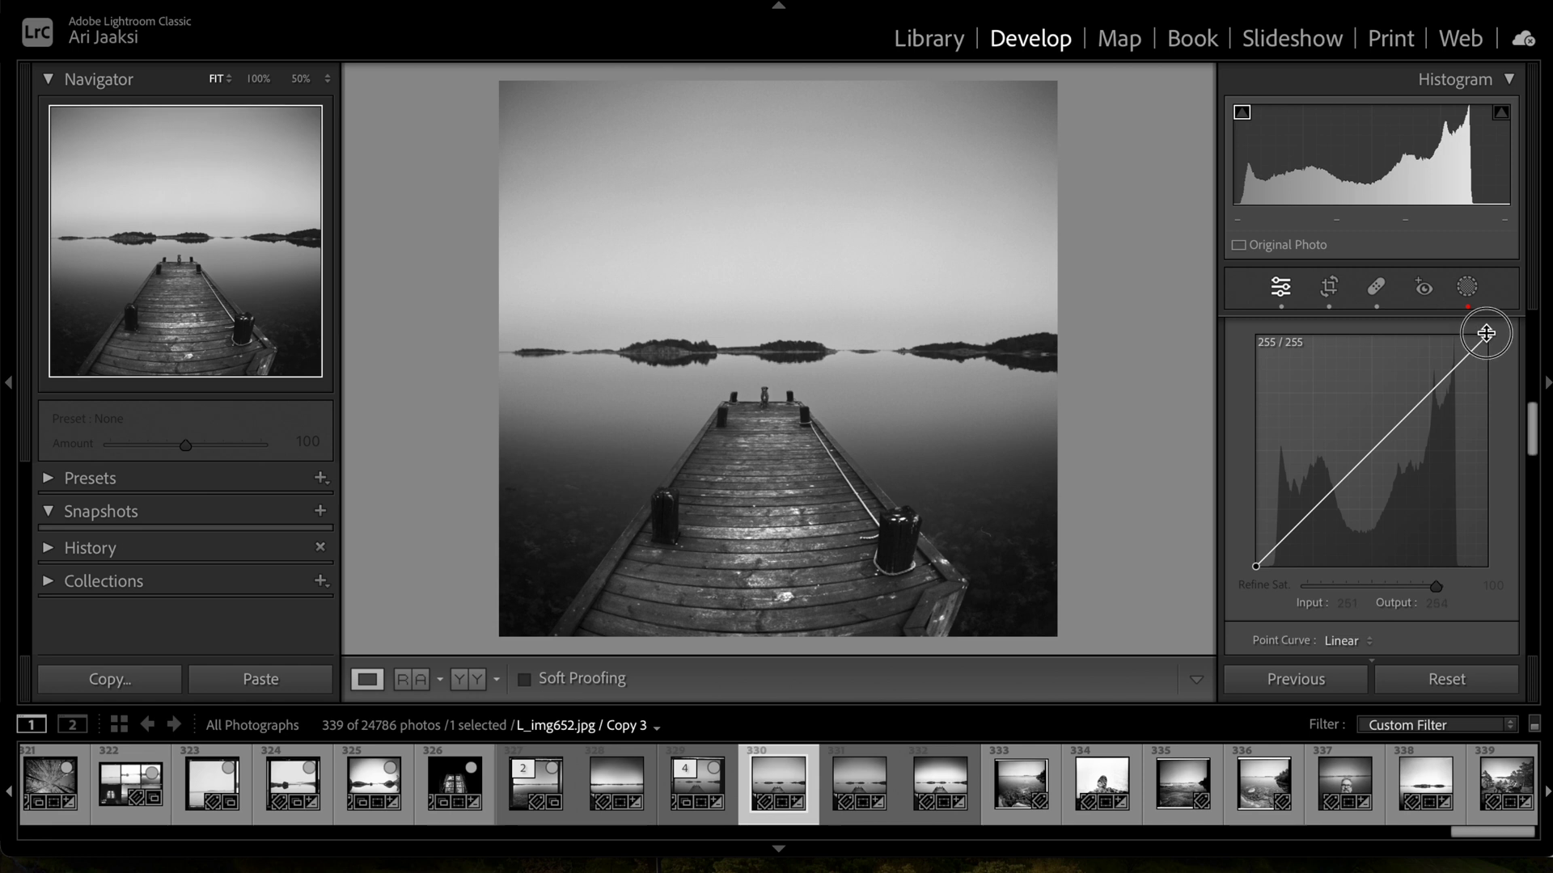
{"action": "left_click_drag", "start_coordinate": [1485, 331], "coordinate": [1455, 332]}
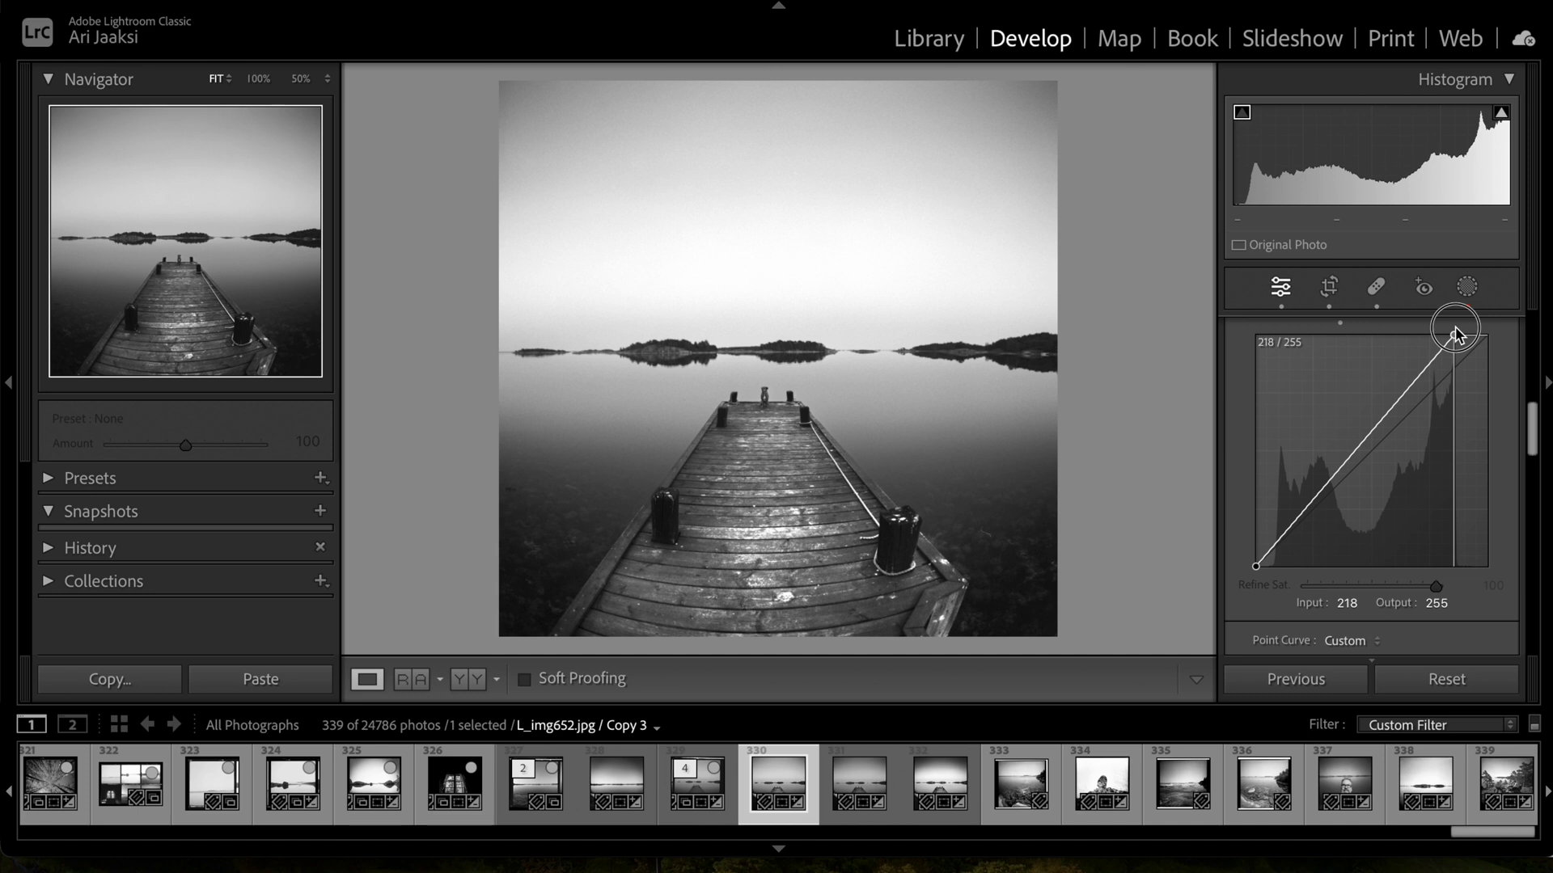
{"action": "left_click_drag", "start_coordinate": [1455, 327], "coordinate": [1492, 339]}
Compare the edited virtual copy with the original uncropped scan.
{"action": "left_click", "coordinate": [1466, 287]}
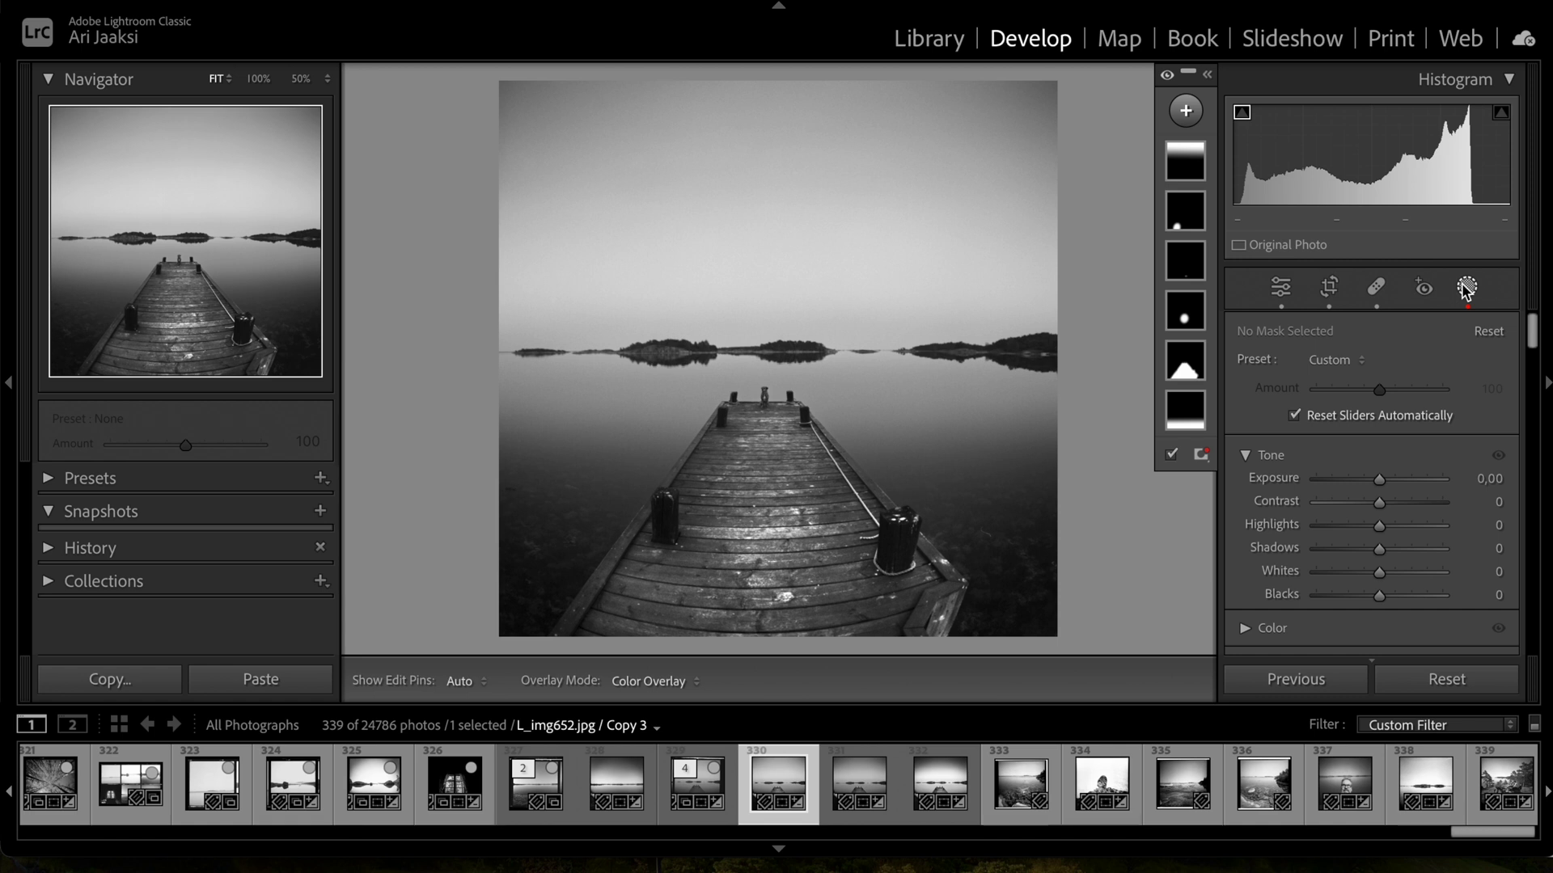
{"action": "key", "text": "Left"}
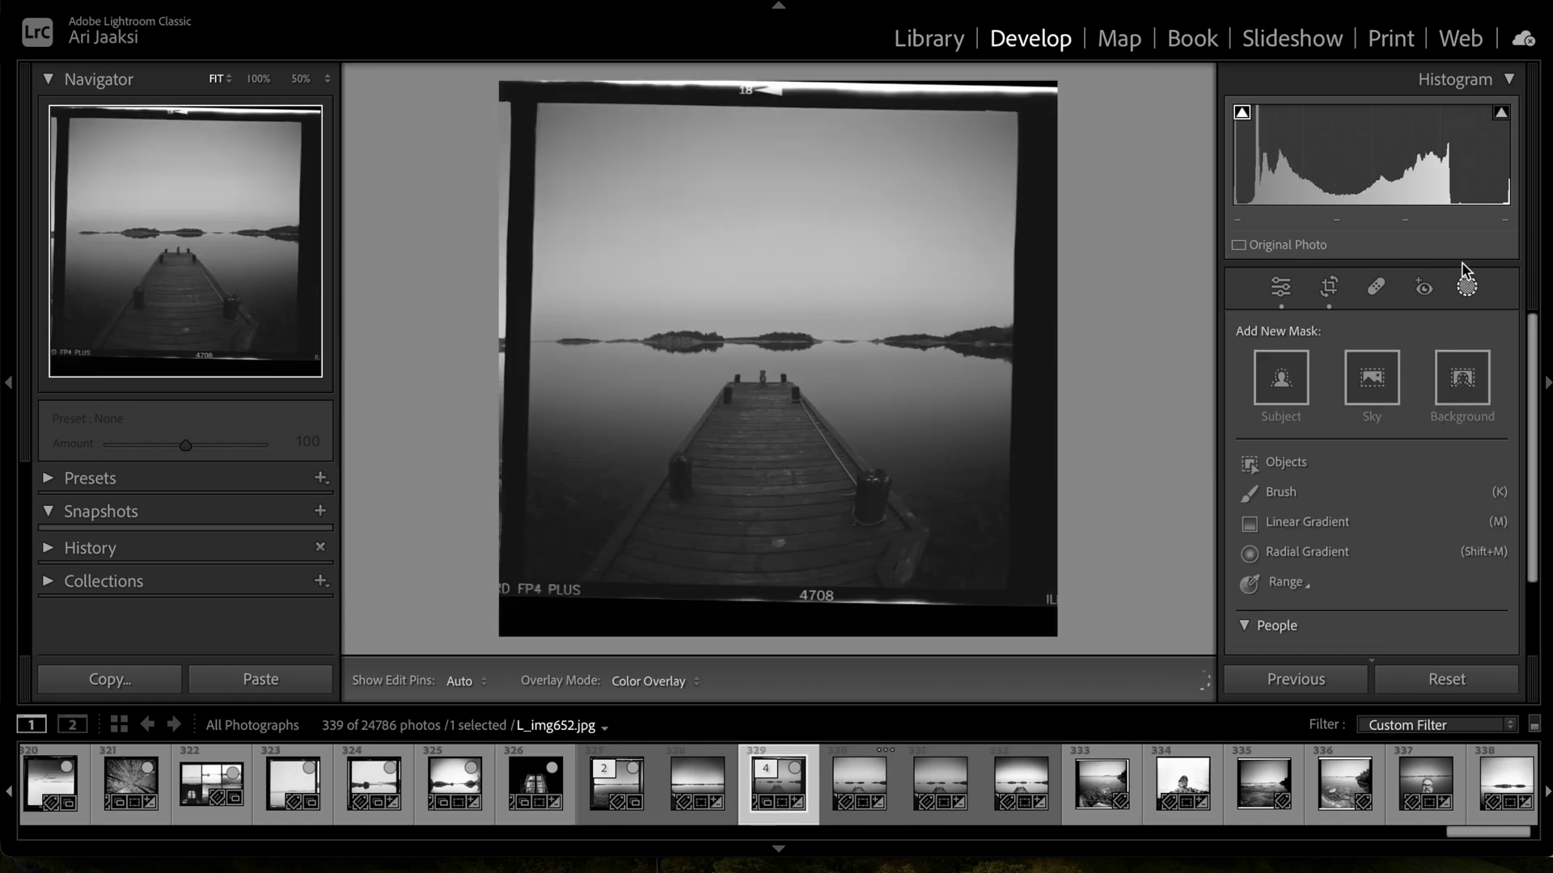
{"action": "key", "text": "Right"}
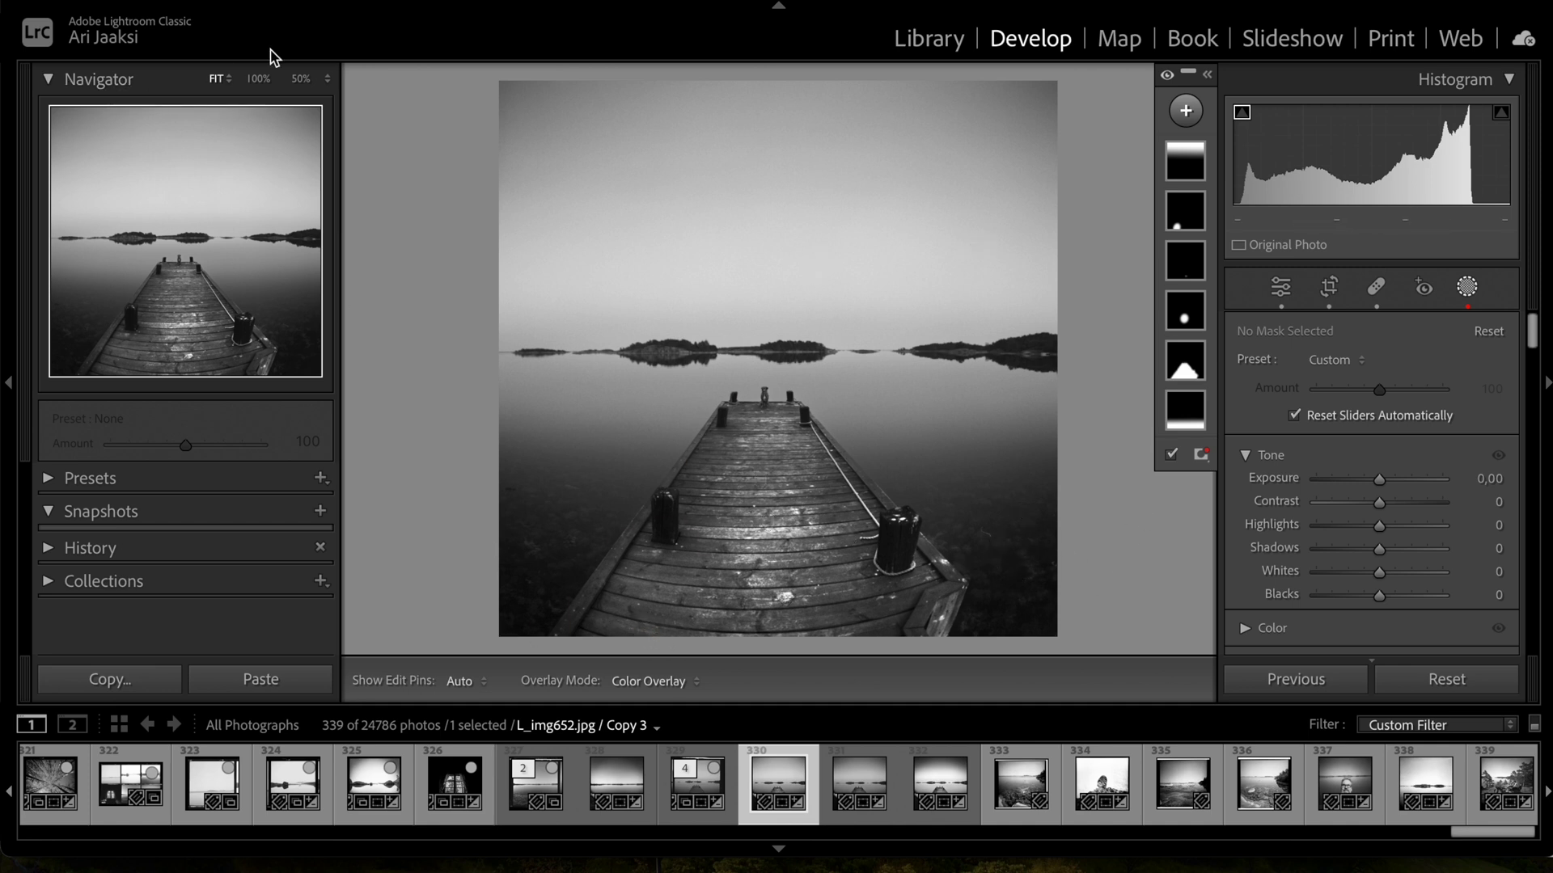
Remove the thin curved hair from the dark water to the right of the pier with the Remove tool at size 18.
{"action": "left_click", "coordinate": [300, 79]}
{"action": "left_click_drag", "start_coordinate": [73, 373], "coordinate": [284, 327]}
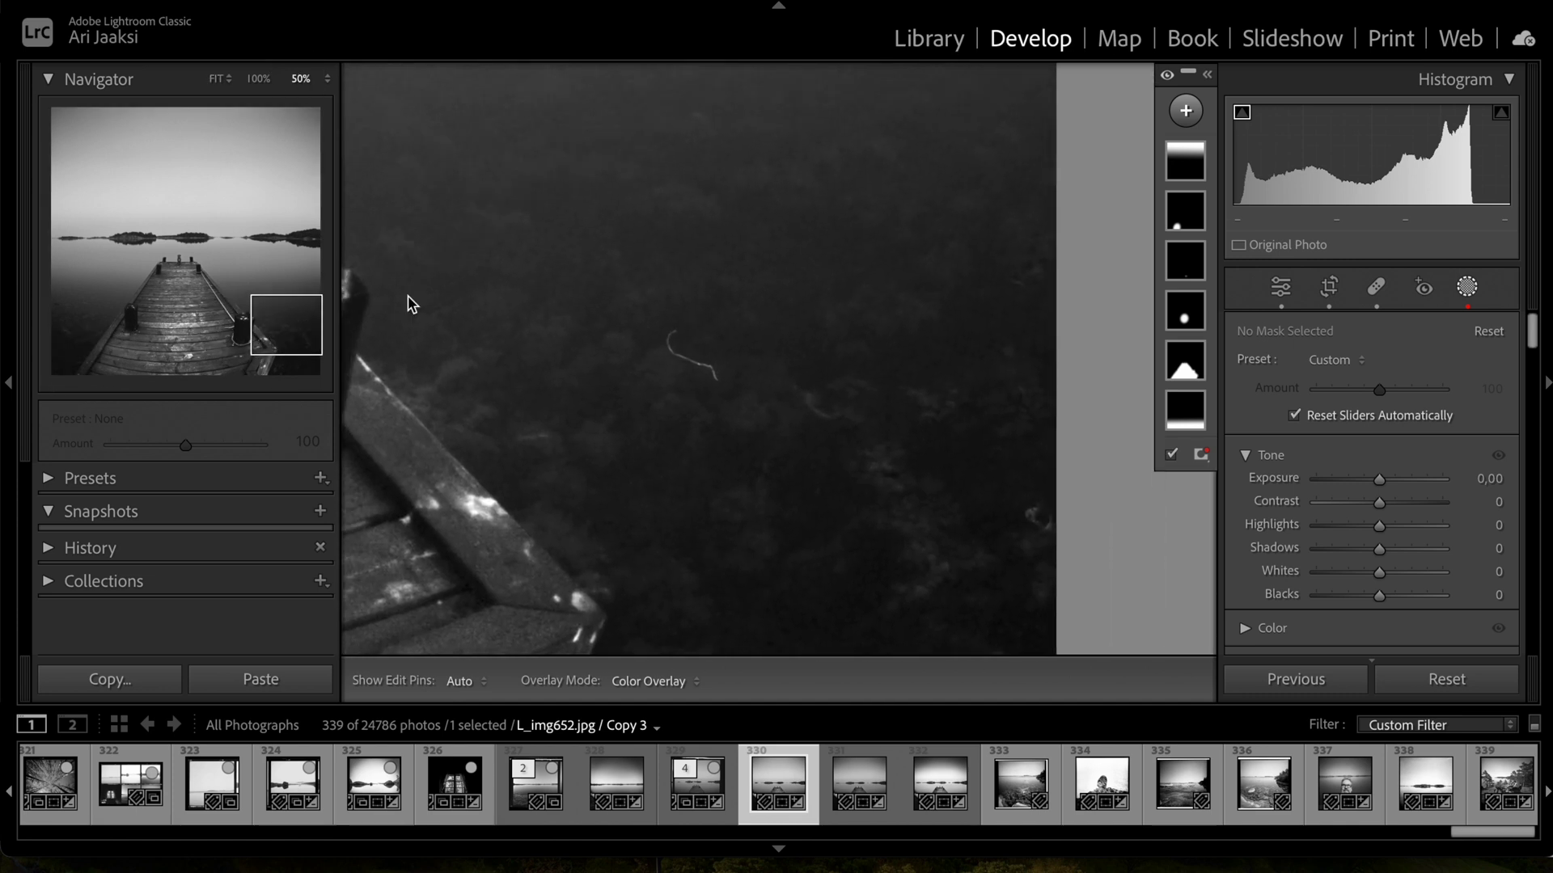
{"action": "left_click", "coordinate": [1375, 288]}
{"action": "left_click_drag", "start_coordinate": [666, 329], "coordinate": [720, 391]}
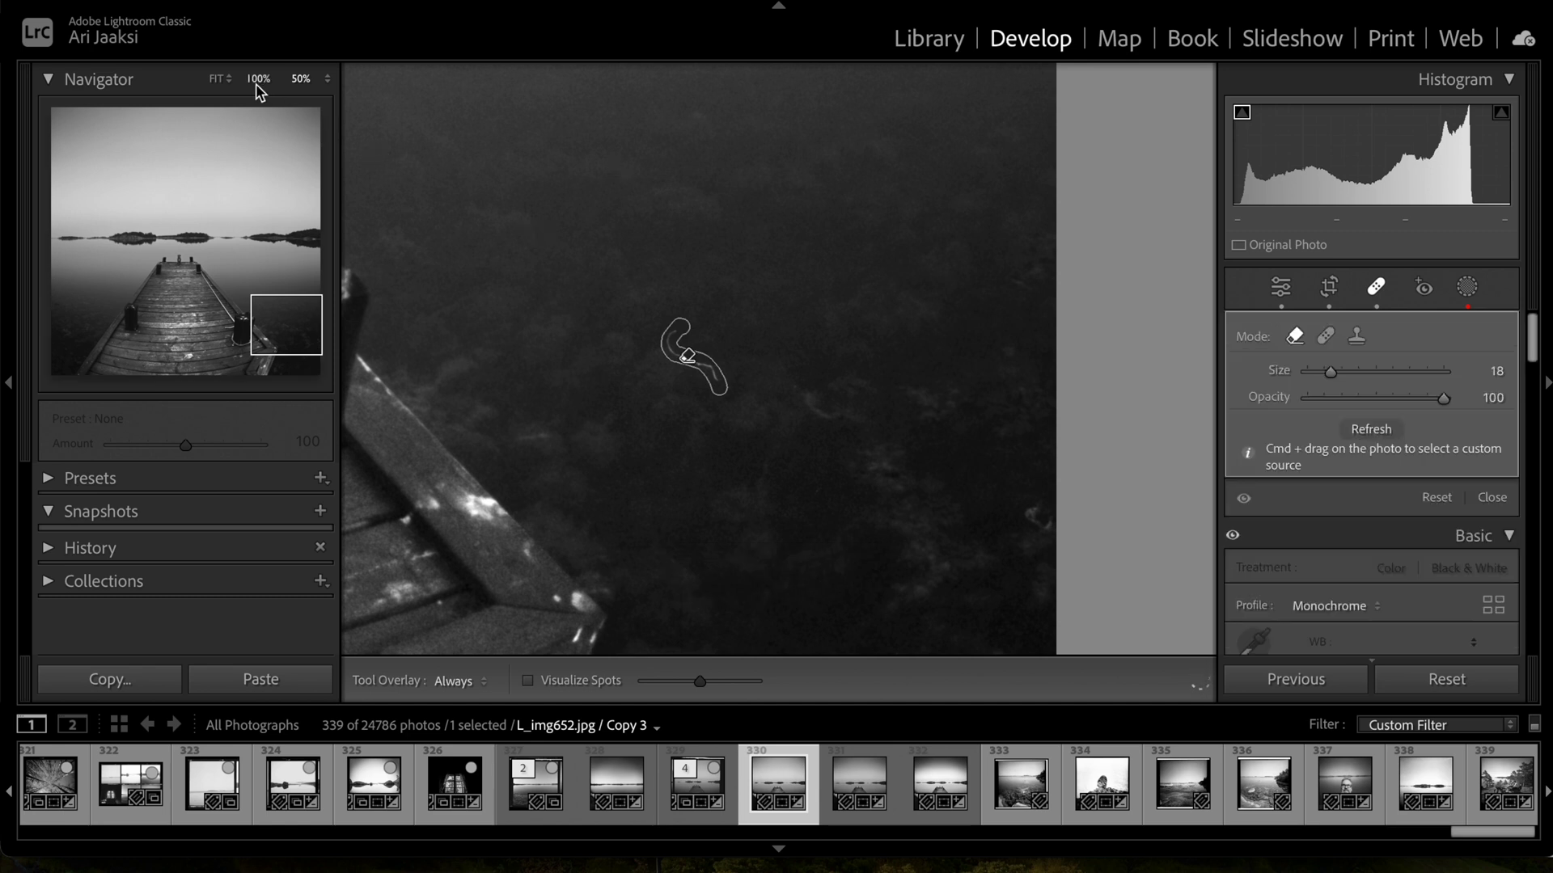
{"action": "left_click", "coordinate": [216, 79]}
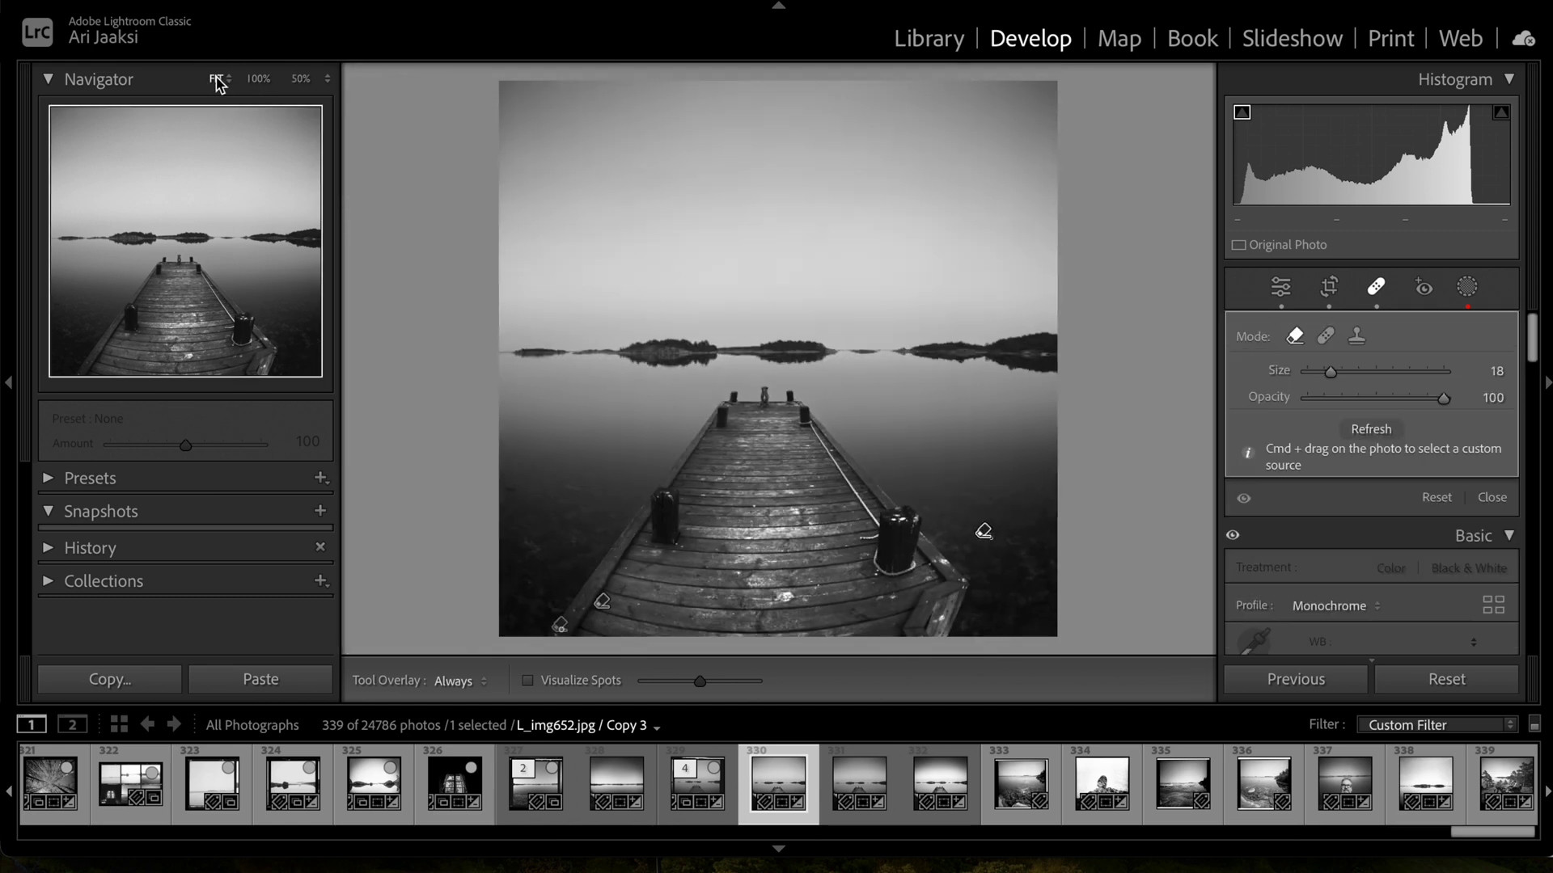
Set the pier photo's post-crop vignetting amount to -2.
{"action": "left_click", "coordinate": [1466, 289]}
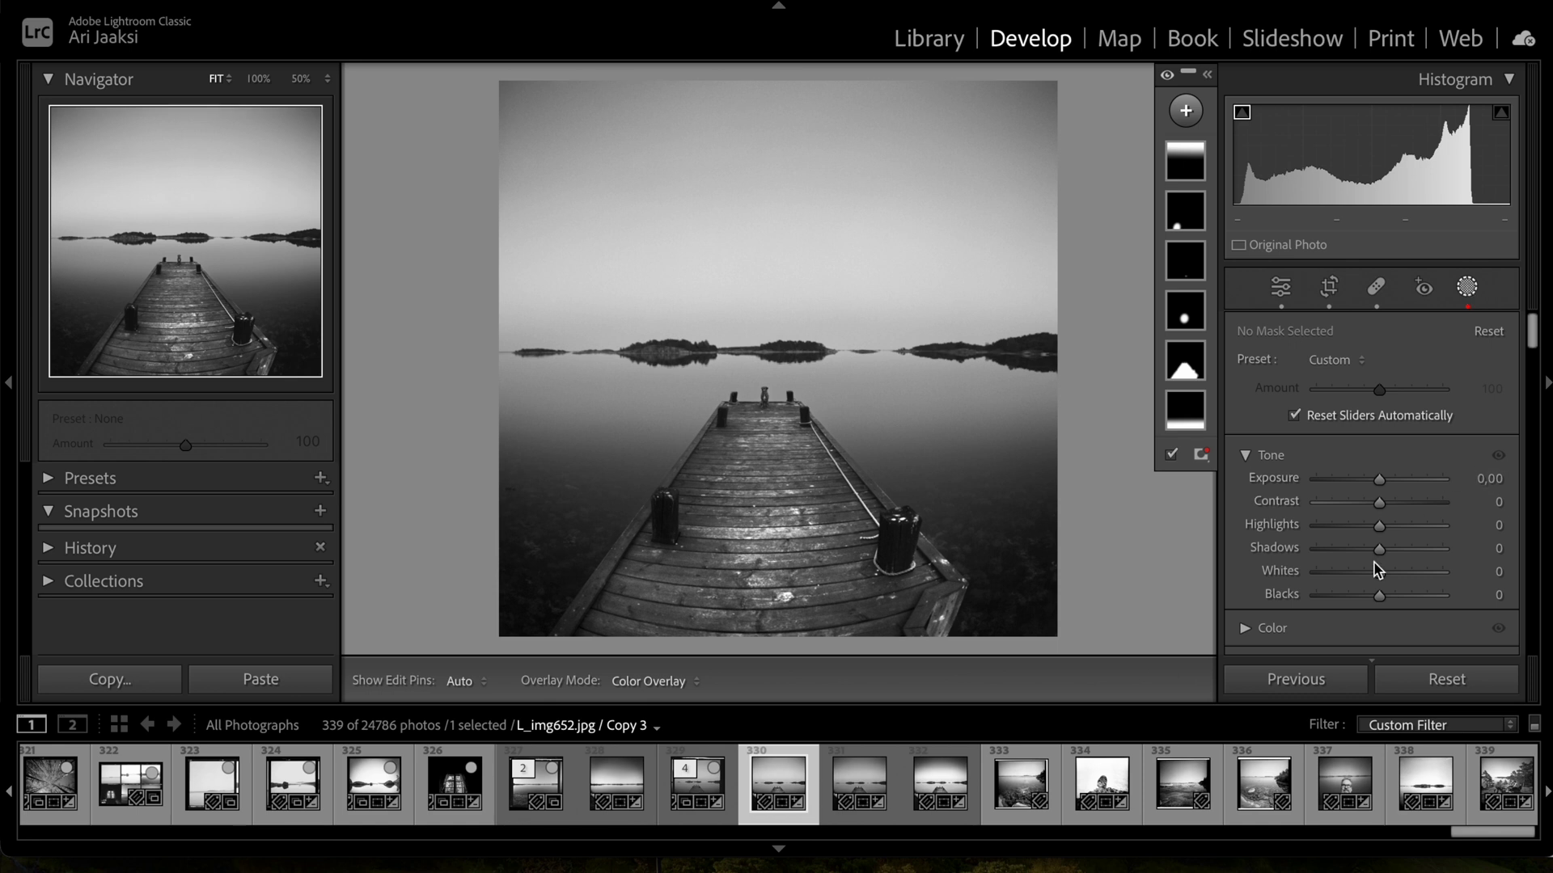
{"action": "scroll", "coordinate": [1373, 561], "scroll_direction": "down", "scroll_amount": 15}
{"action": "left_click_drag", "start_coordinate": [1377, 421], "coordinate": [1377, 418]}
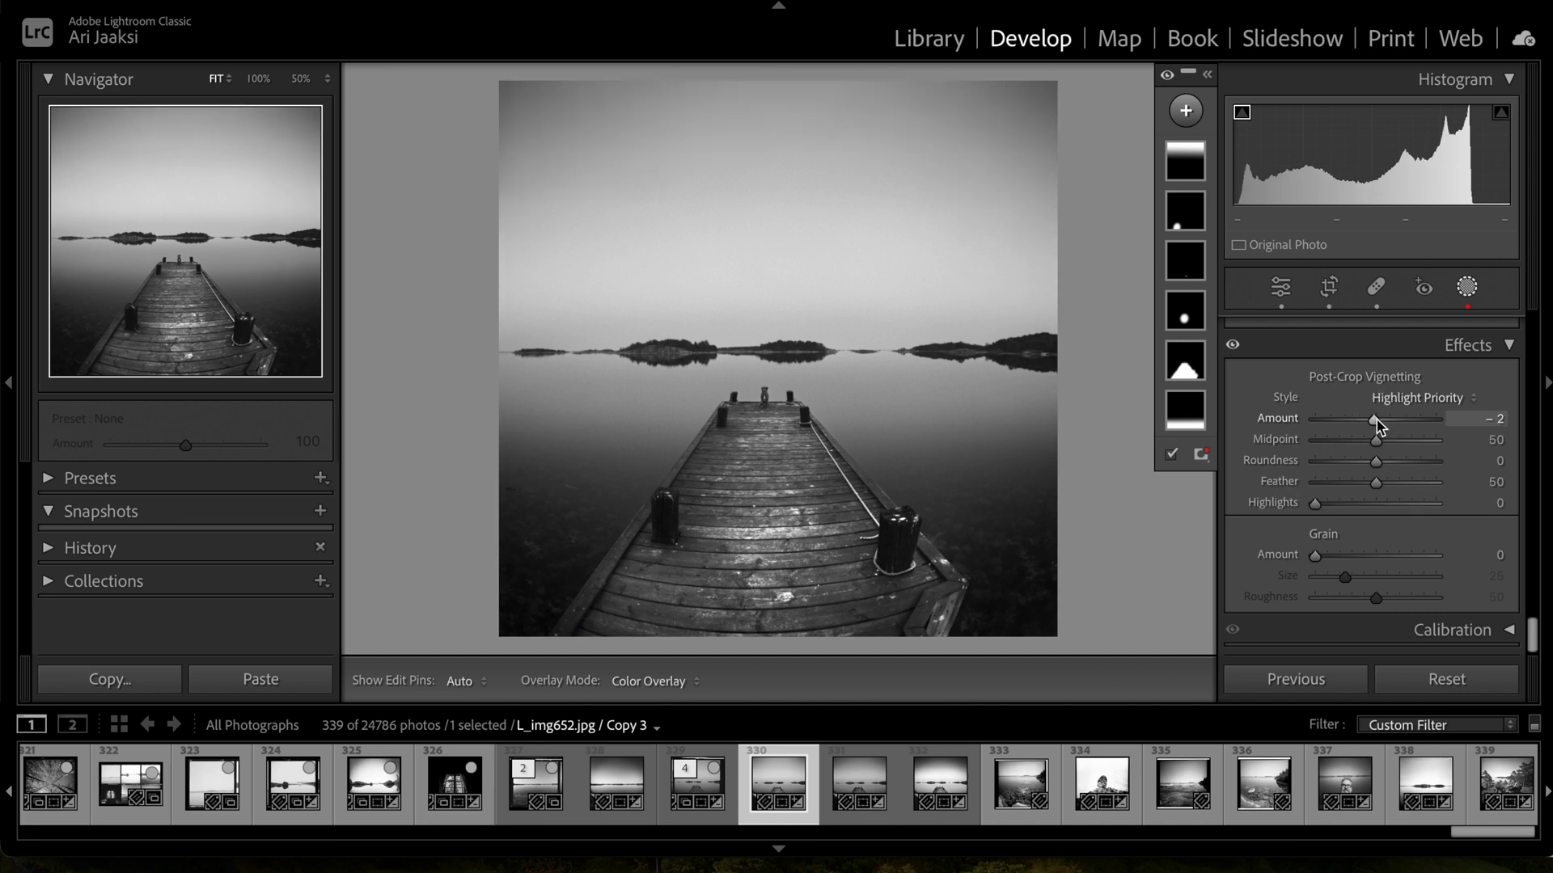
Add a radial gradient mask over the dark water in the photo's lower-left corner, with whites 49 and exposure 0.10.
{"action": "left_click", "coordinate": [1468, 293]}
{"action": "left_click", "coordinate": [1468, 293]}
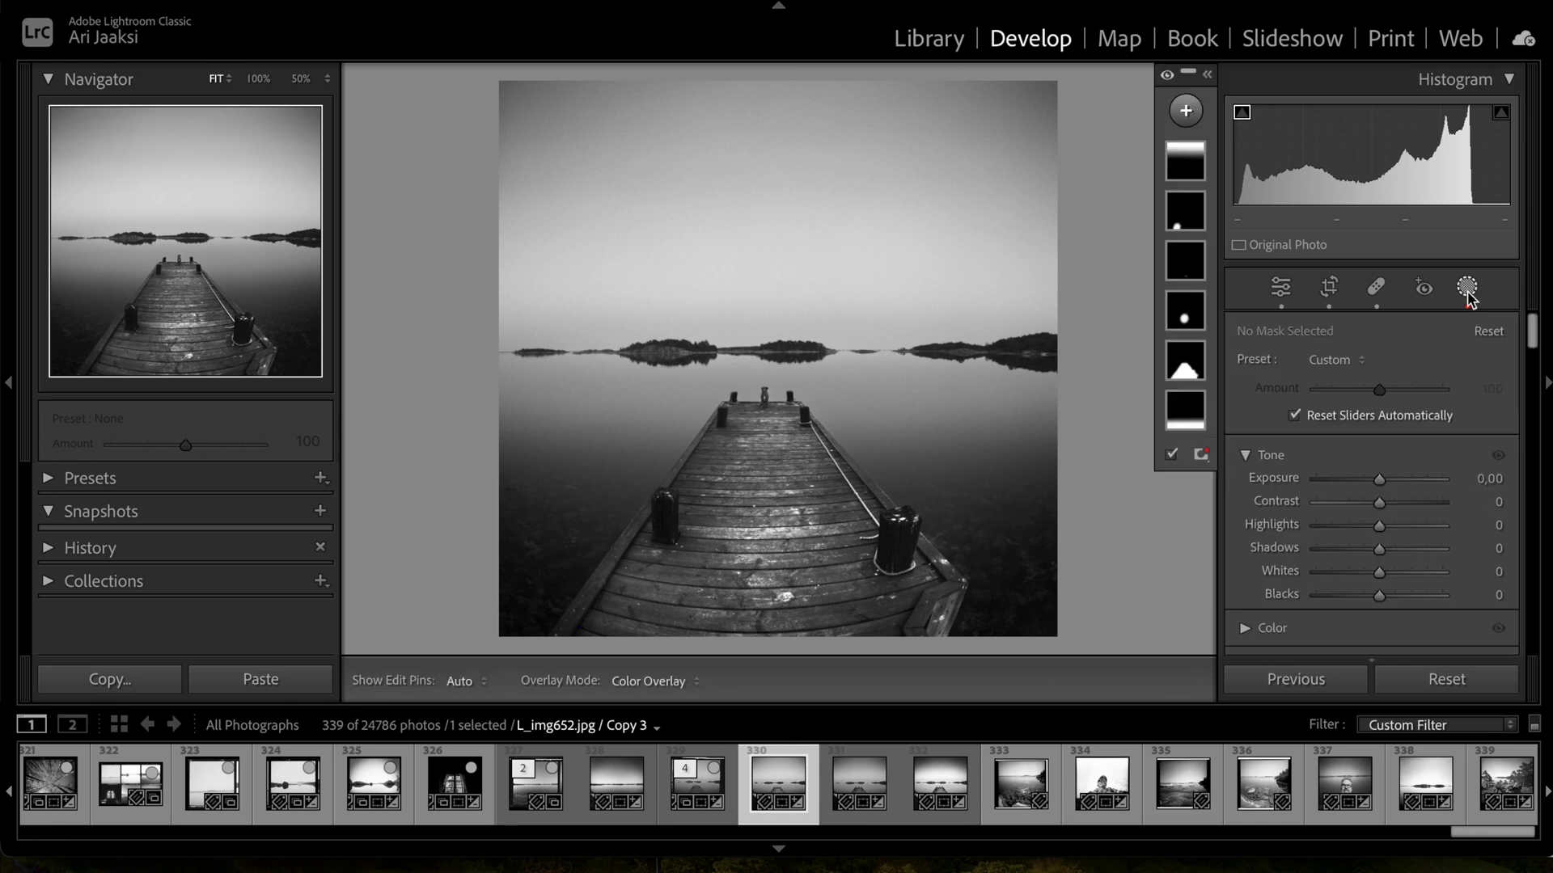
{"action": "left_click", "coordinate": [1186, 110]}
{"action": "left_click", "coordinate": [1263, 362]}
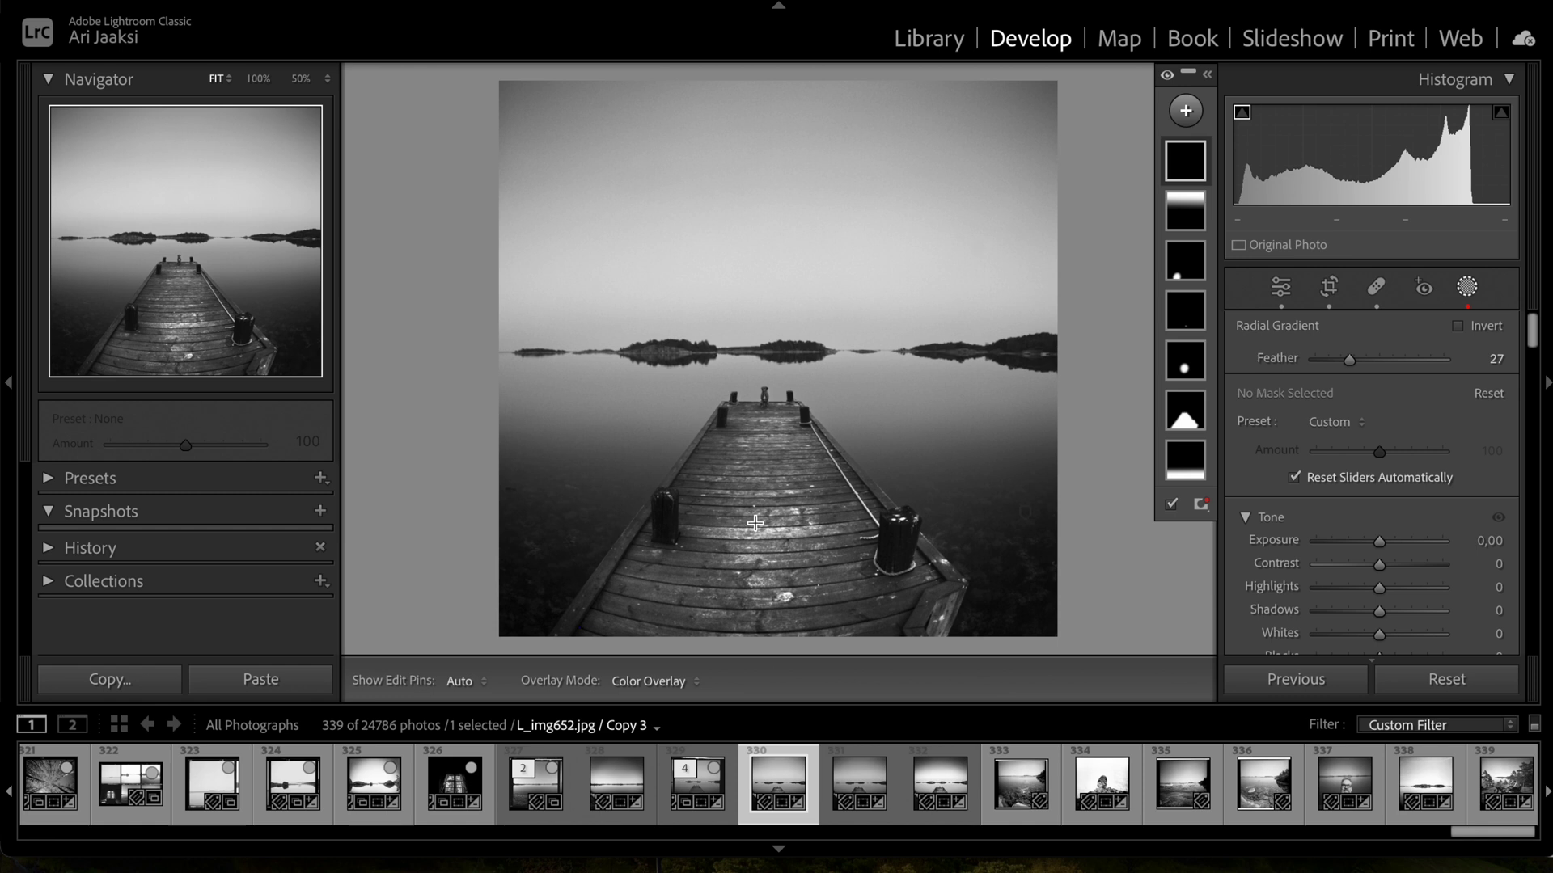
{"action": "left_click_drag", "start_coordinate": [547, 538], "coordinate": [538, 572]}
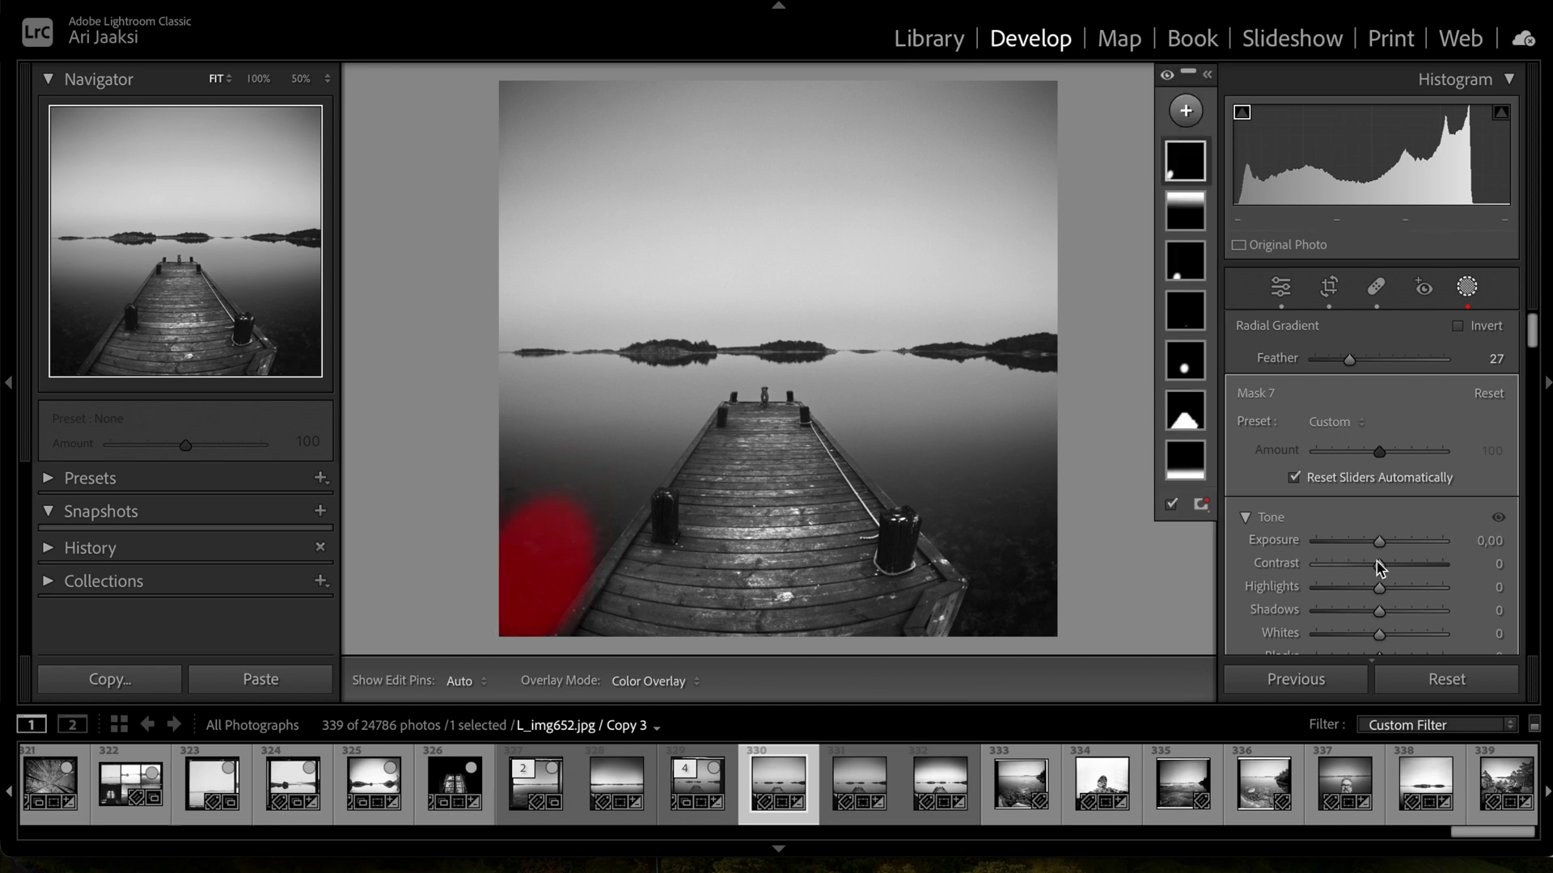
{"action": "left_click_drag", "start_coordinate": [1379, 634], "coordinate": [1406, 635]}
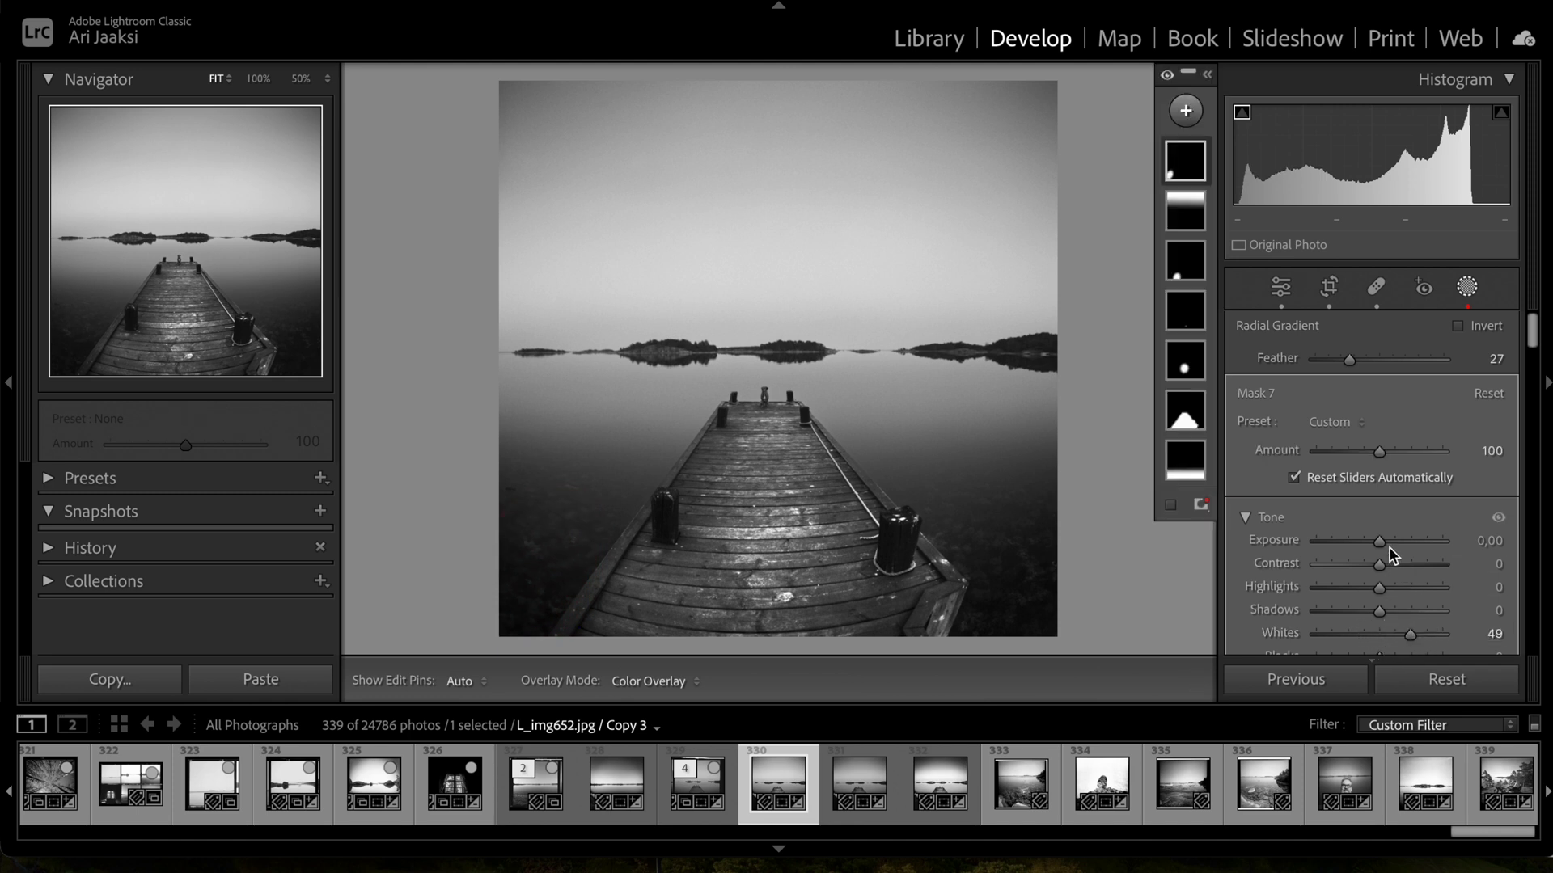
{"action": "left_click_drag", "start_coordinate": [1380, 540], "coordinate": [1381, 543]}
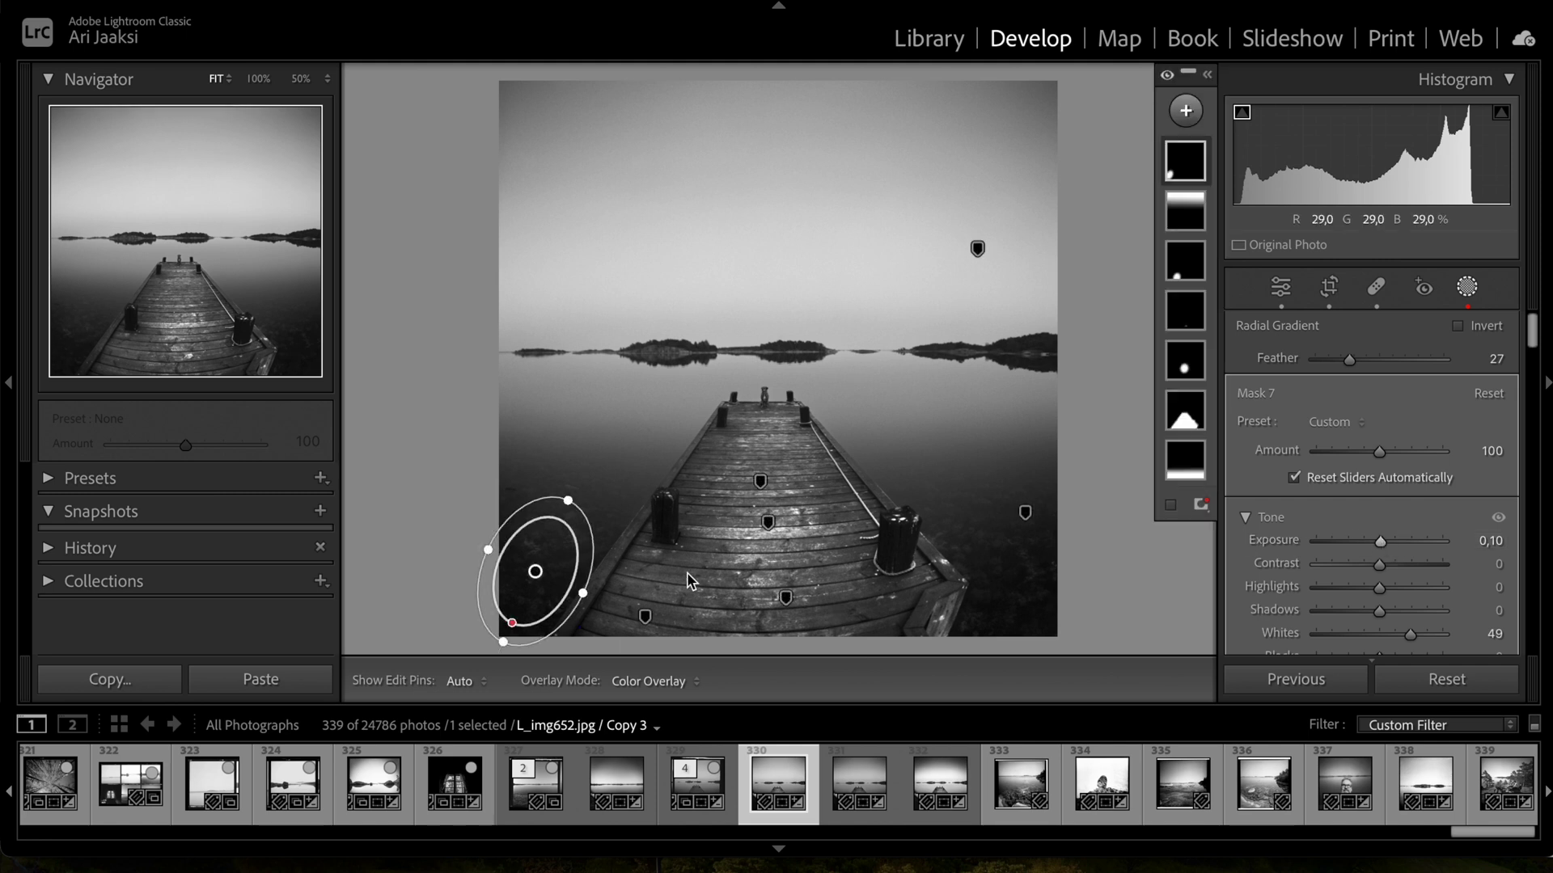
Duplicate the radial gradient onto the dark water right of the pier, then rotate and widen it to fit that corner.
{"action": "key", "text": "ctrl+c"}
{"action": "left_click_drag", "start_coordinate": [534, 575], "coordinate": [1007, 580]}
{"action": "left_click_drag", "start_coordinate": [1026, 493], "coordinate": [942, 473]}
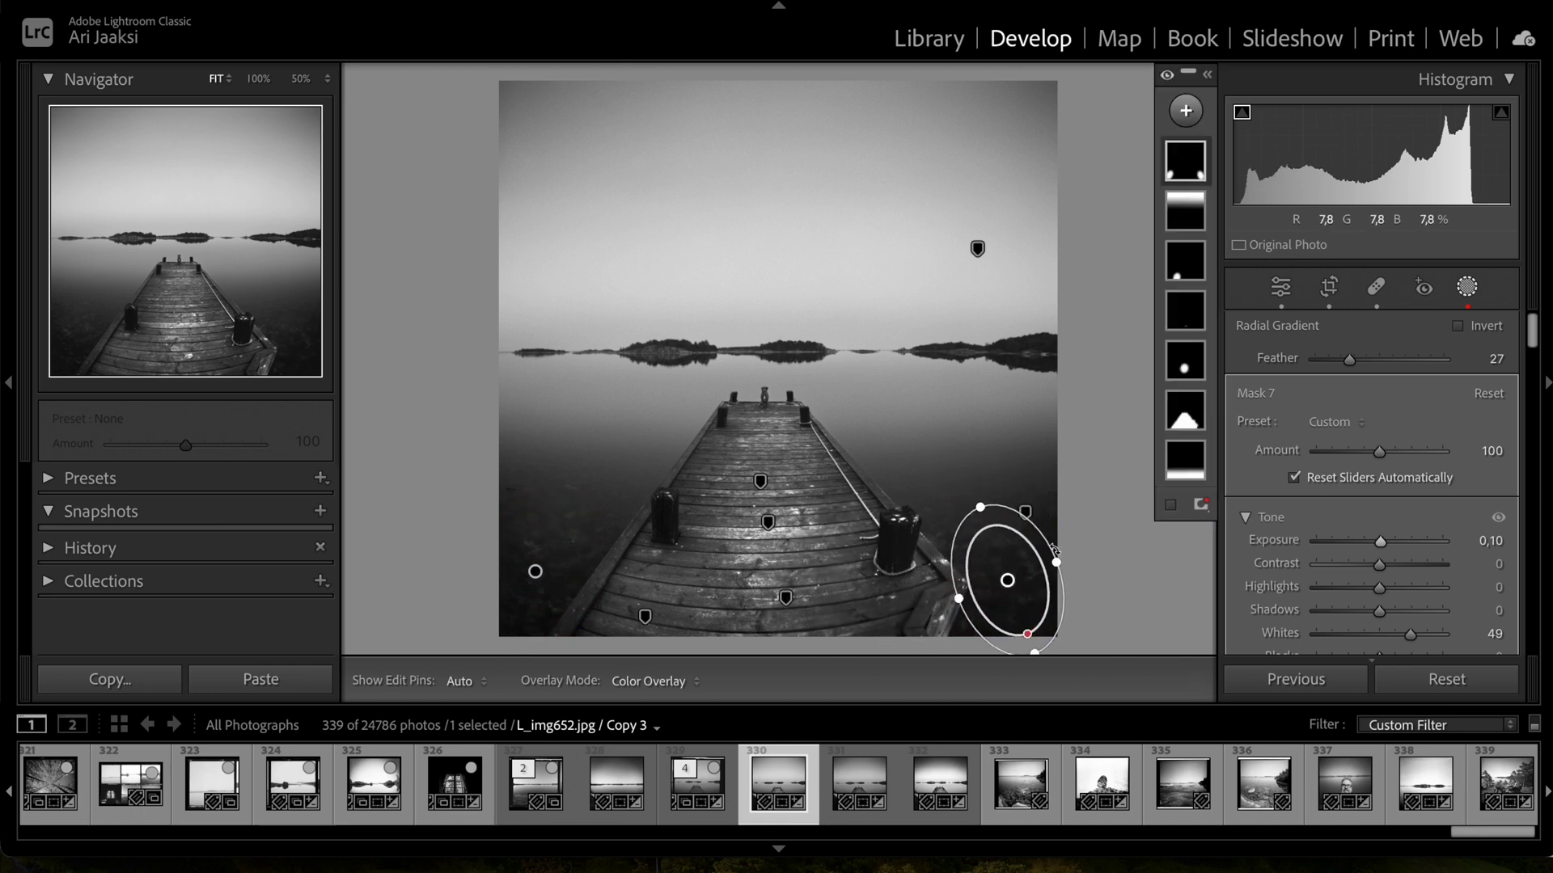
{"action": "left_click_drag", "start_coordinate": [1056, 562], "coordinate": [1065, 558]}
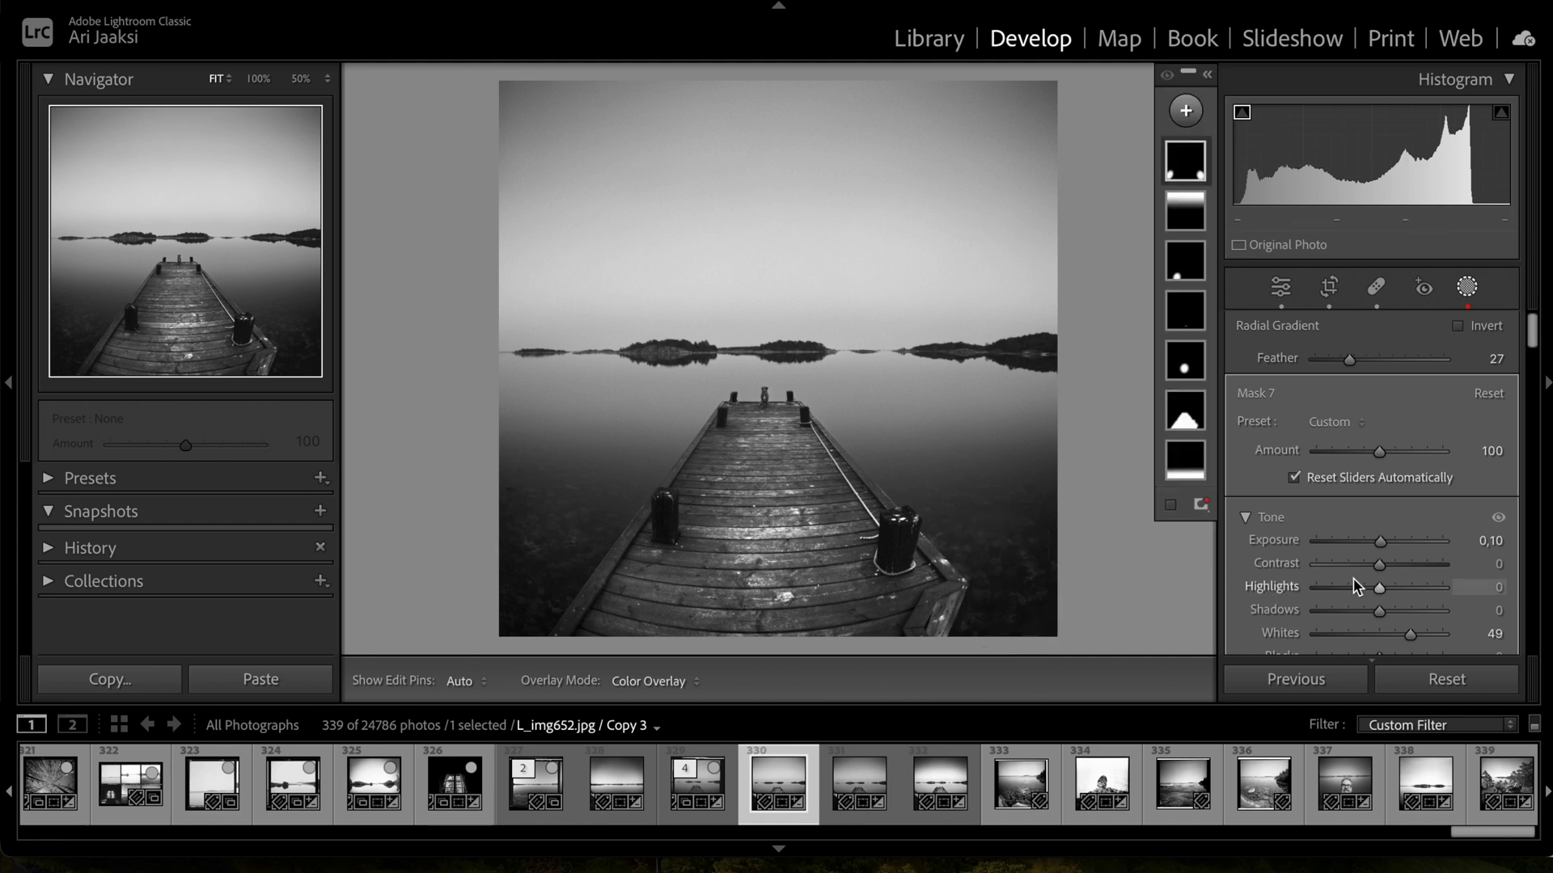
Adjust the water corner mask to exposure 0.12 and blacks -6, and leave masking.
{"action": "left_click", "coordinate": [1381, 540]}
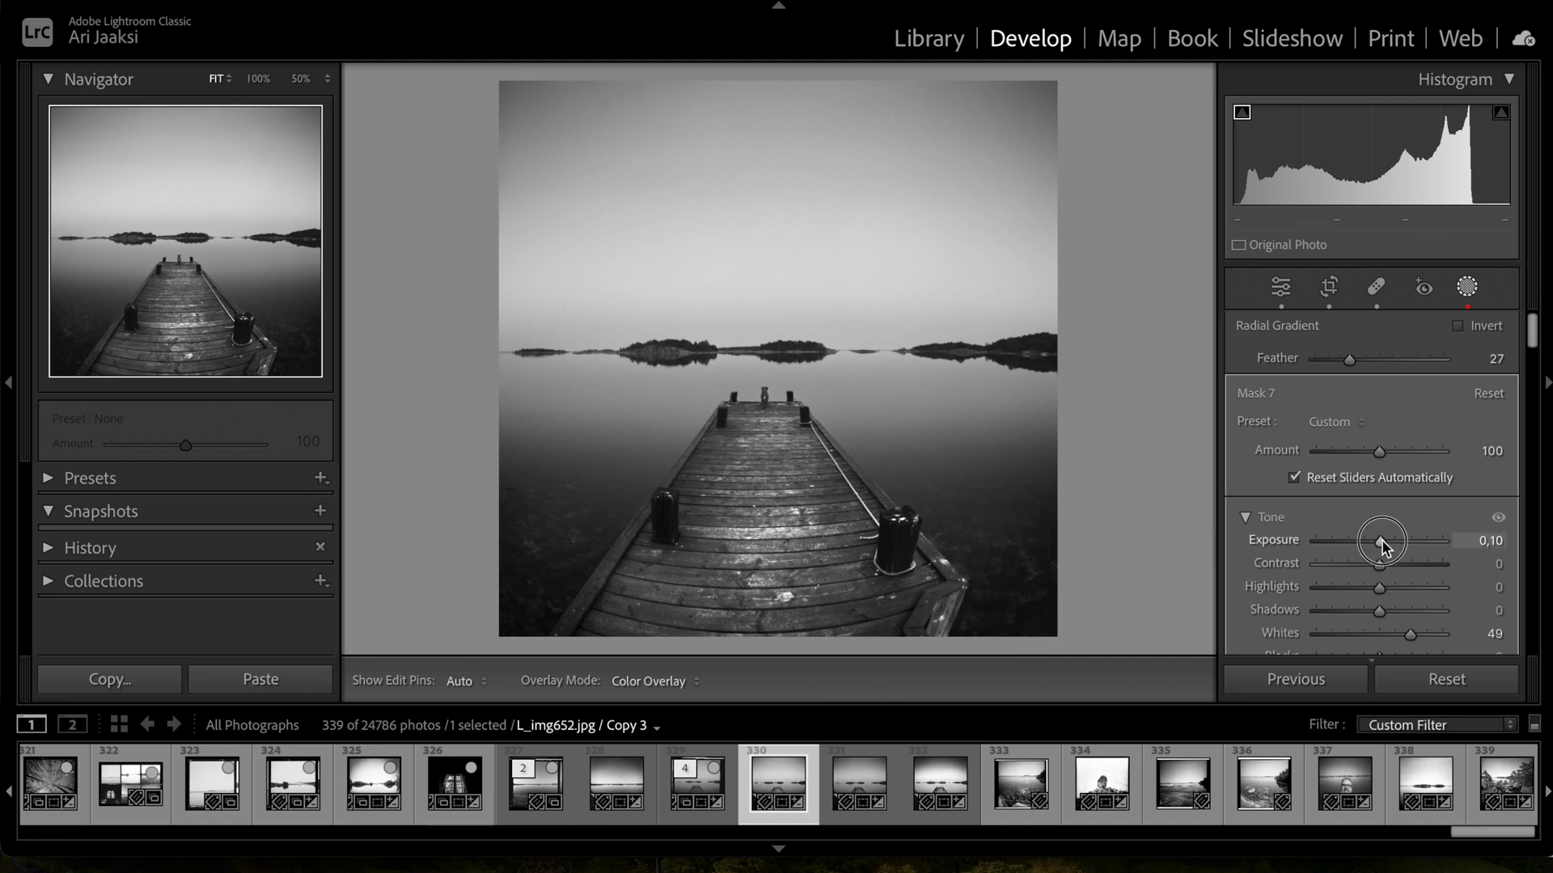
{"action": "scroll", "coordinate": [1376, 608], "scroll_direction": "down", "scroll_amount": 2}
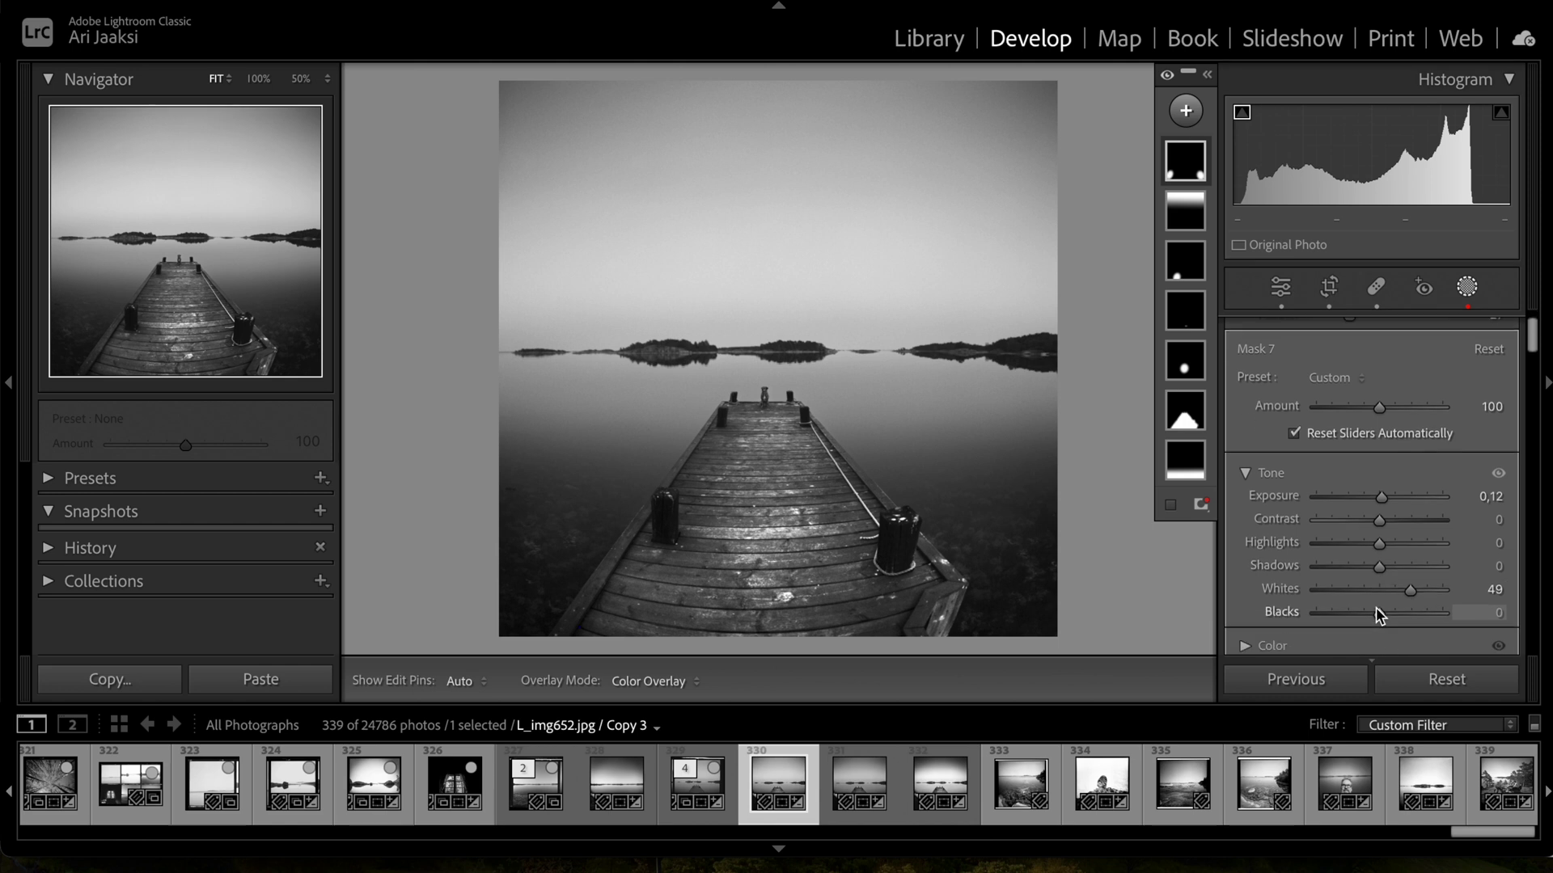
{"action": "left_click_drag", "start_coordinate": [1375, 613], "coordinate": [1371, 613]}
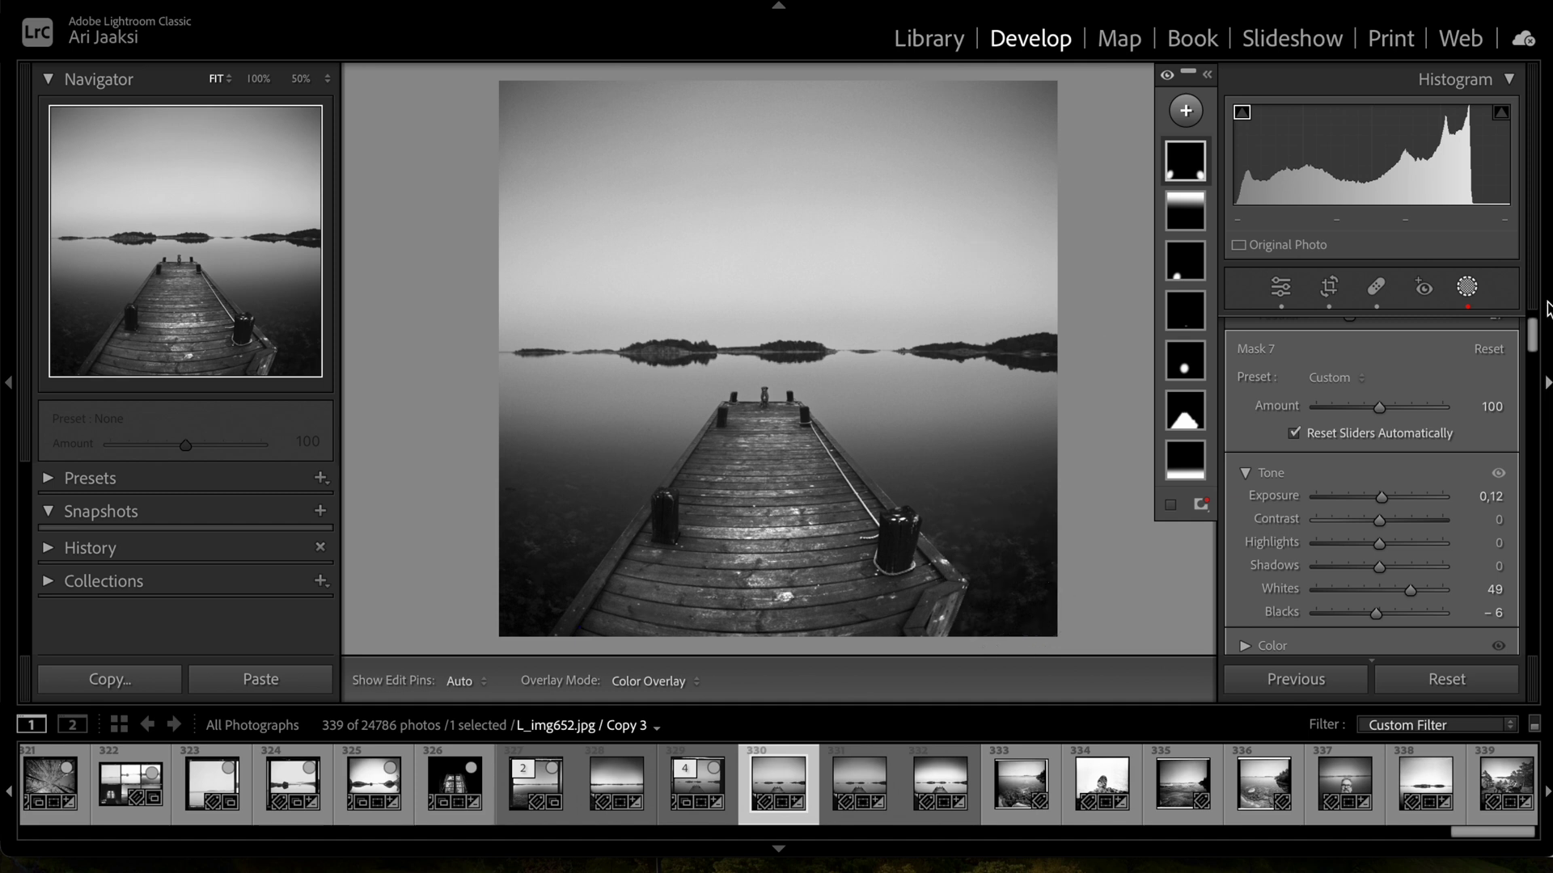
{"action": "left_click", "coordinate": [1467, 287]}
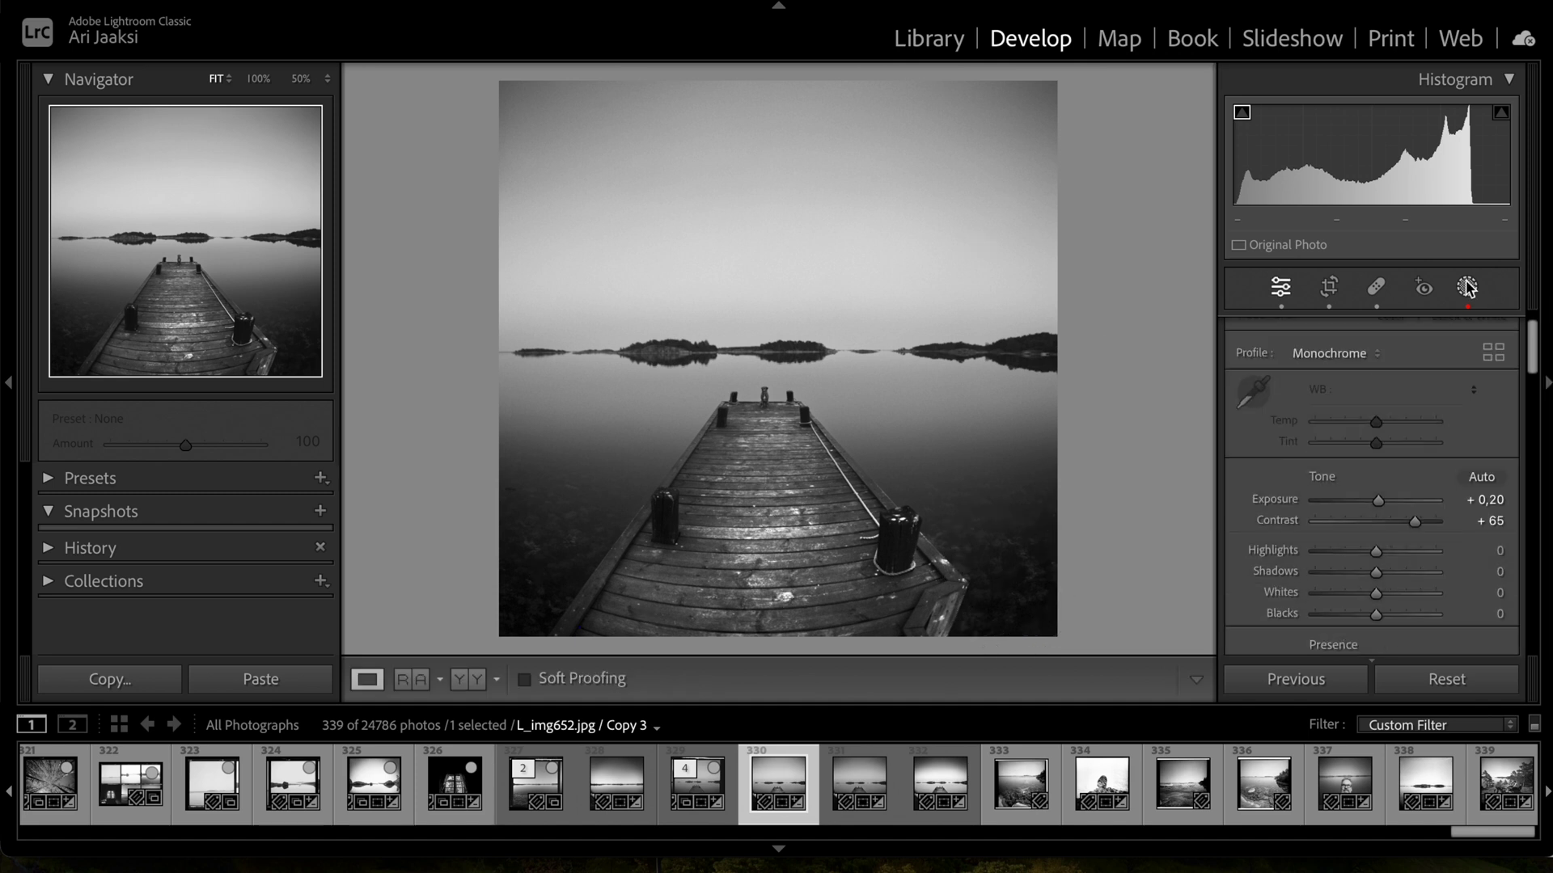
Compare the finished pier copy with the original unedited scan once more.
{"action": "key", "text": "Left"}
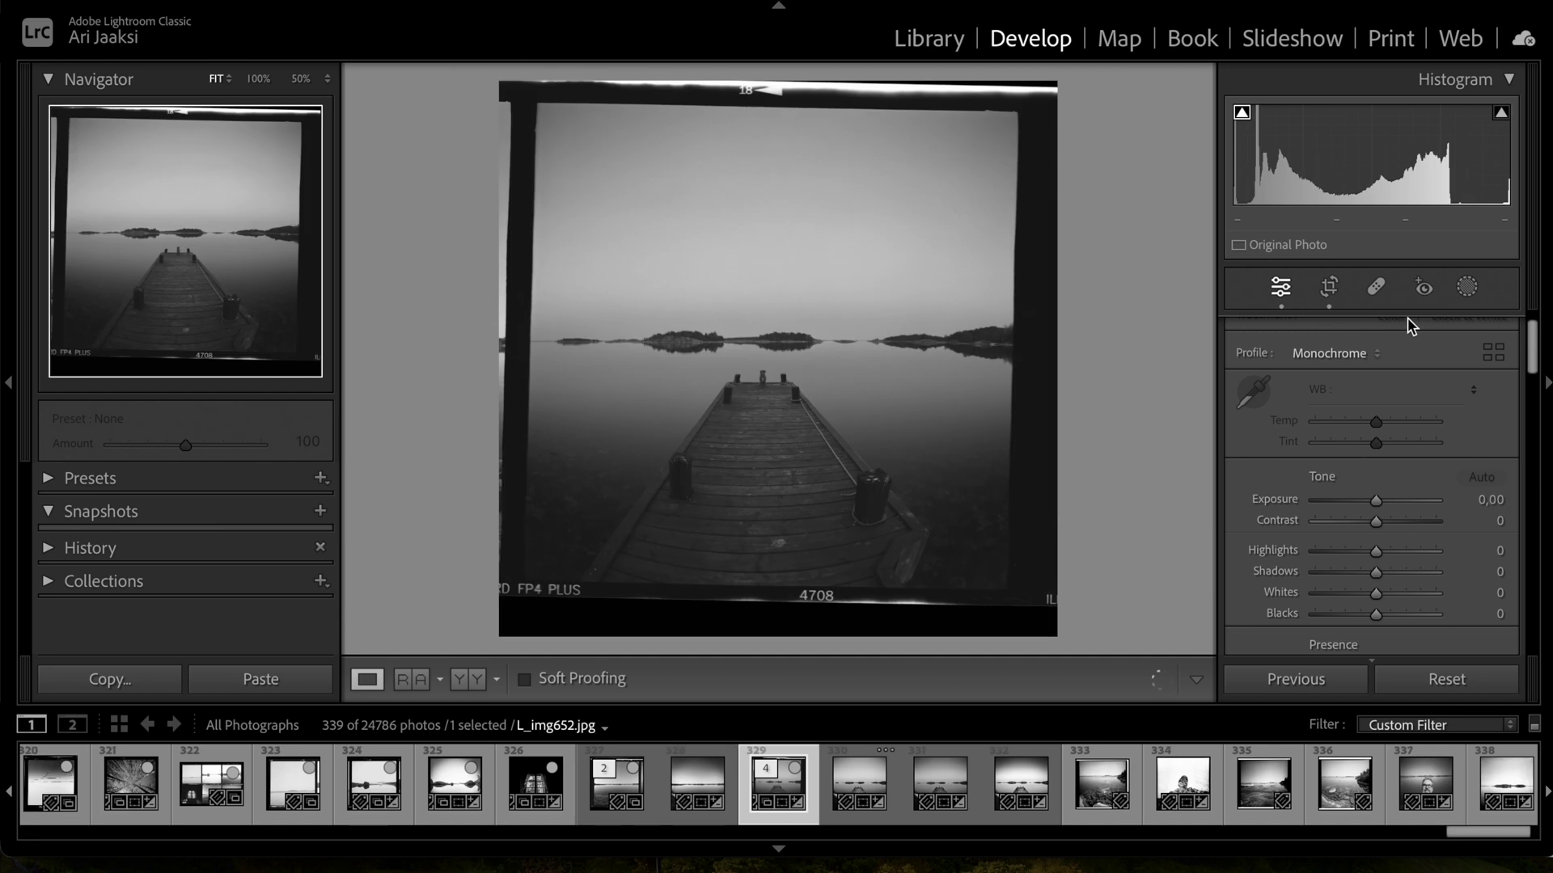
{"action": "key", "text": "Right"}
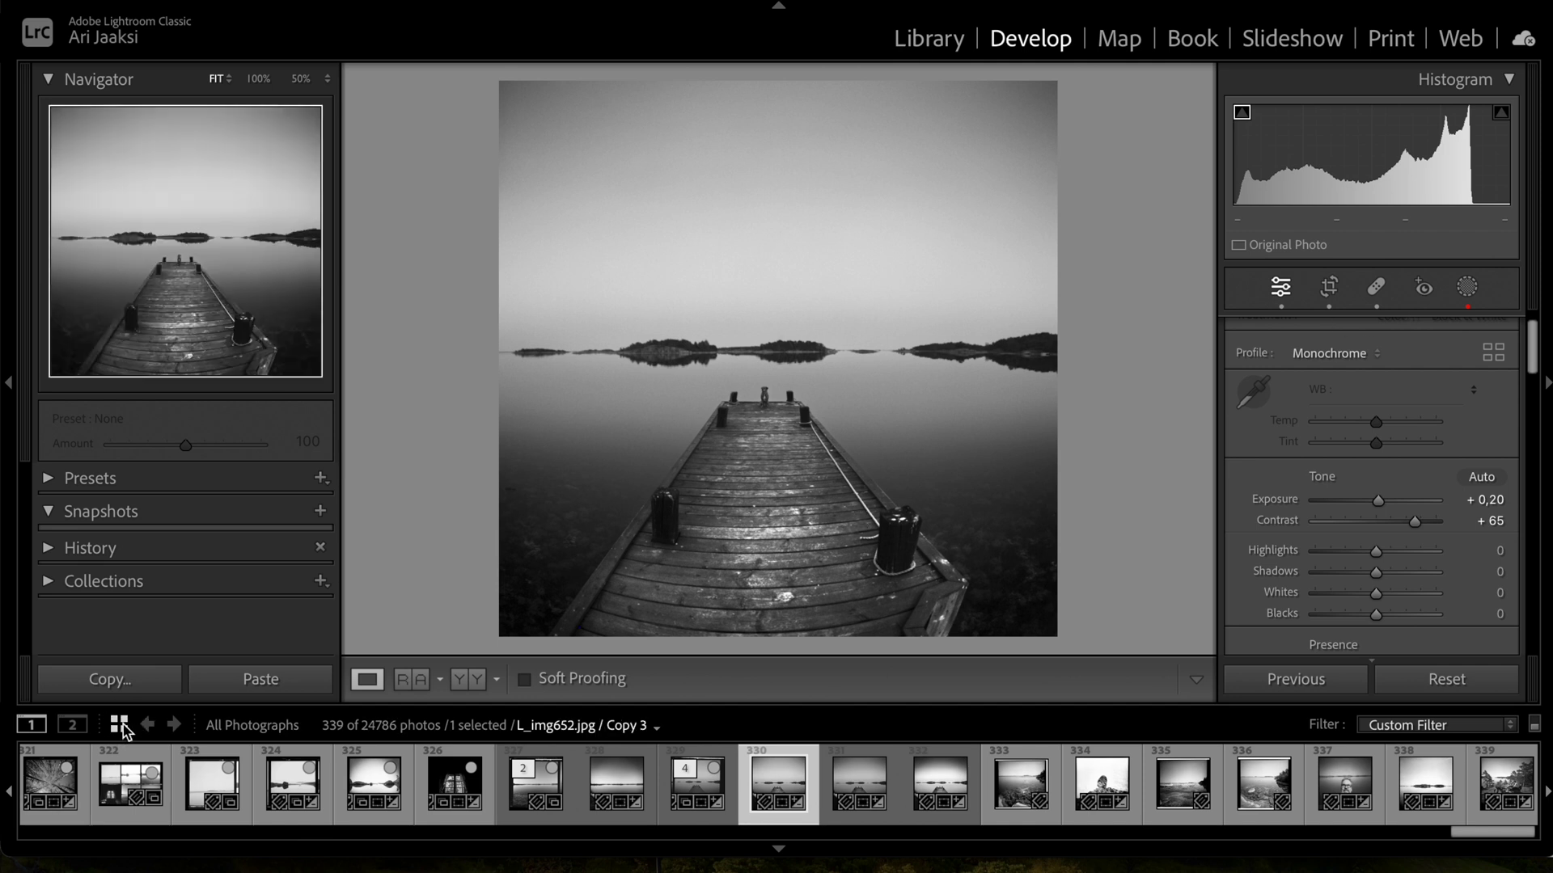
Search the library by the portrait subject's first name and open M_img773.jpg, the portrait with chin resting on hands.
{"action": "key", "text": "g"}
{"action": "left_click", "coordinate": [1115, 99]}
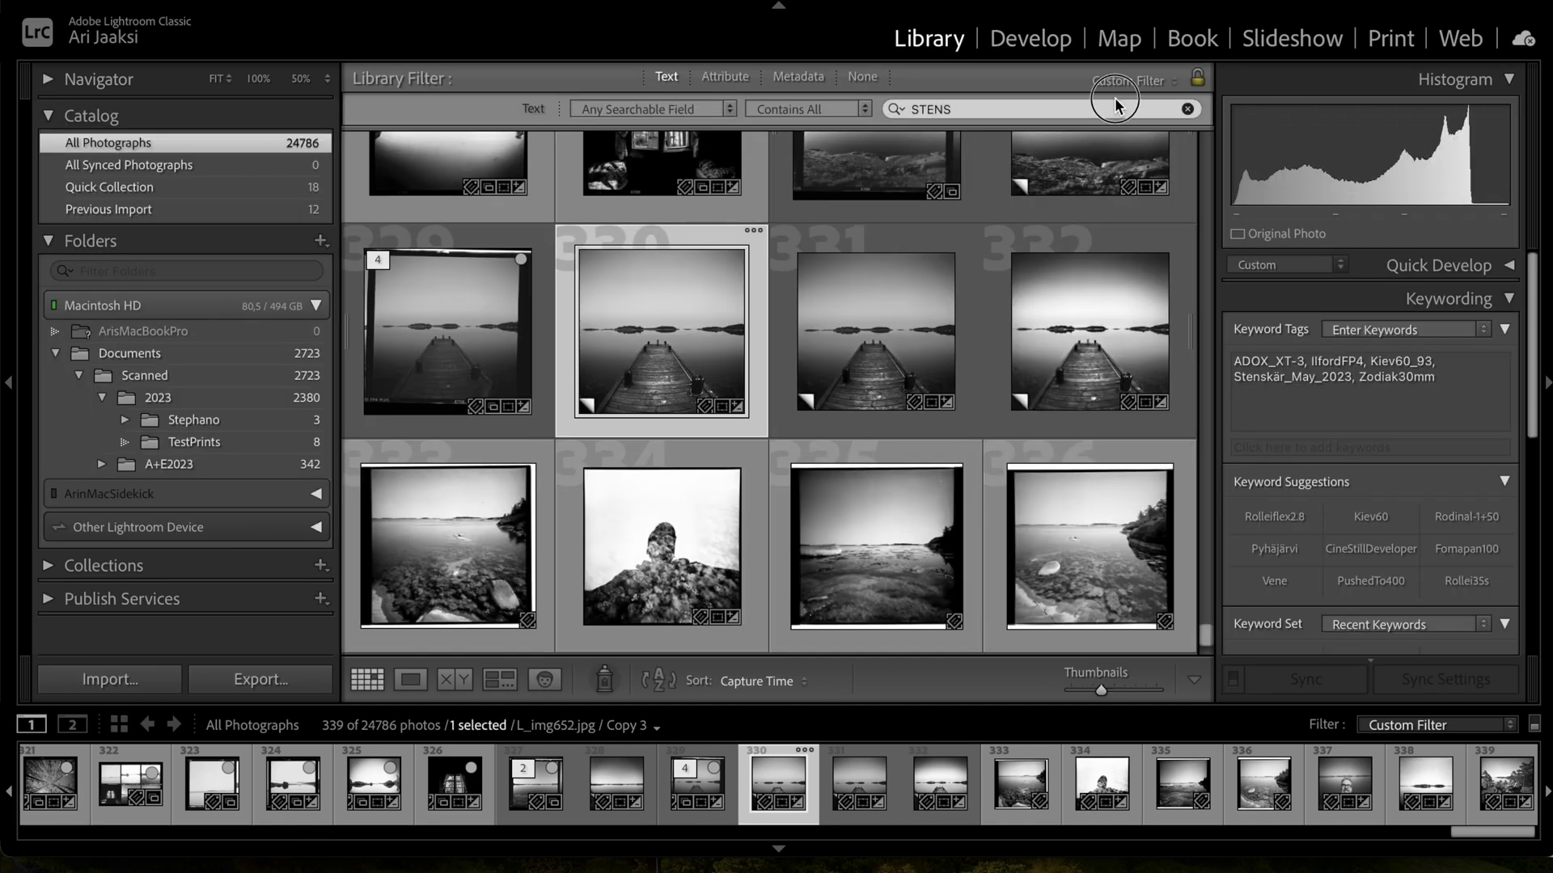
{"action": "type", "text": "evelii"}
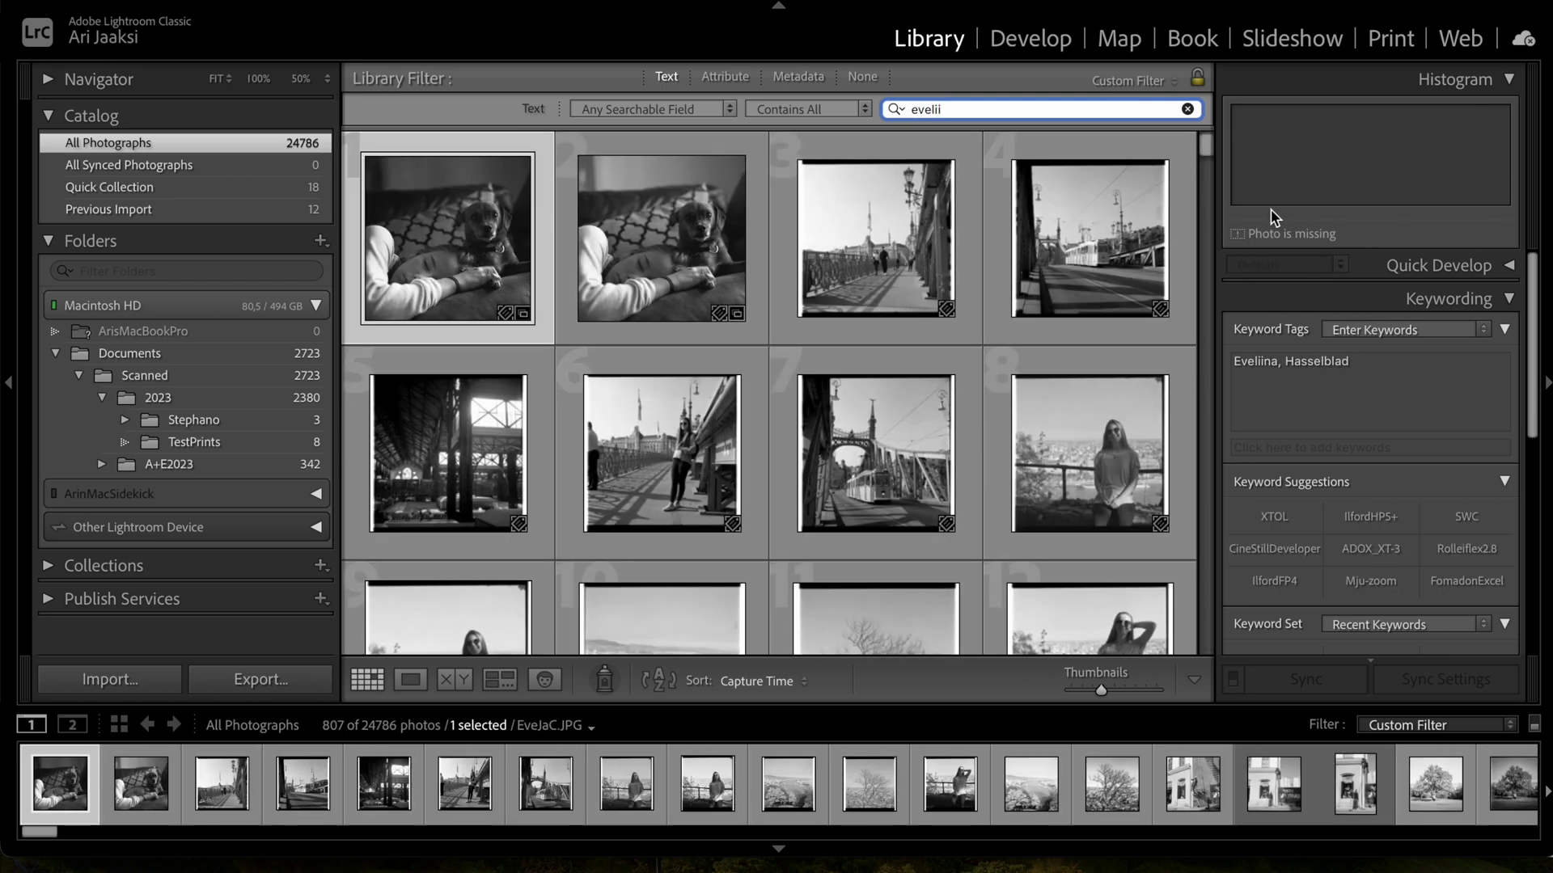
{"action": "left_click_drag", "start_coordinate": [1207, 144], "coordinate": [1179, 731]}
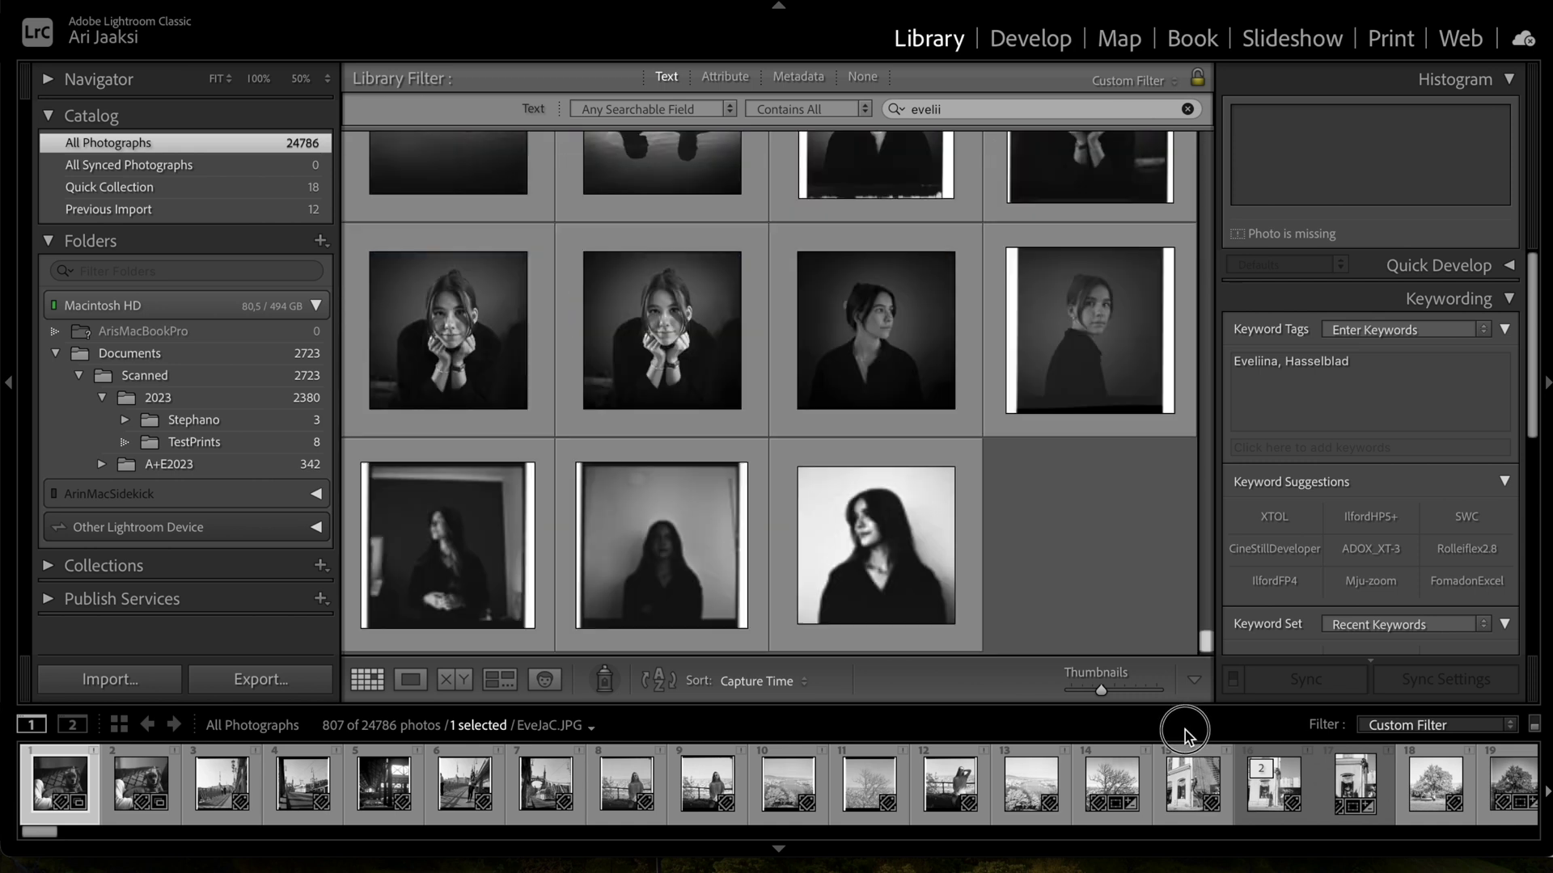
{"action": "scroll", "coordinate": [1032, 567], "scroll_direction": "up", "scroll_amount": 2}
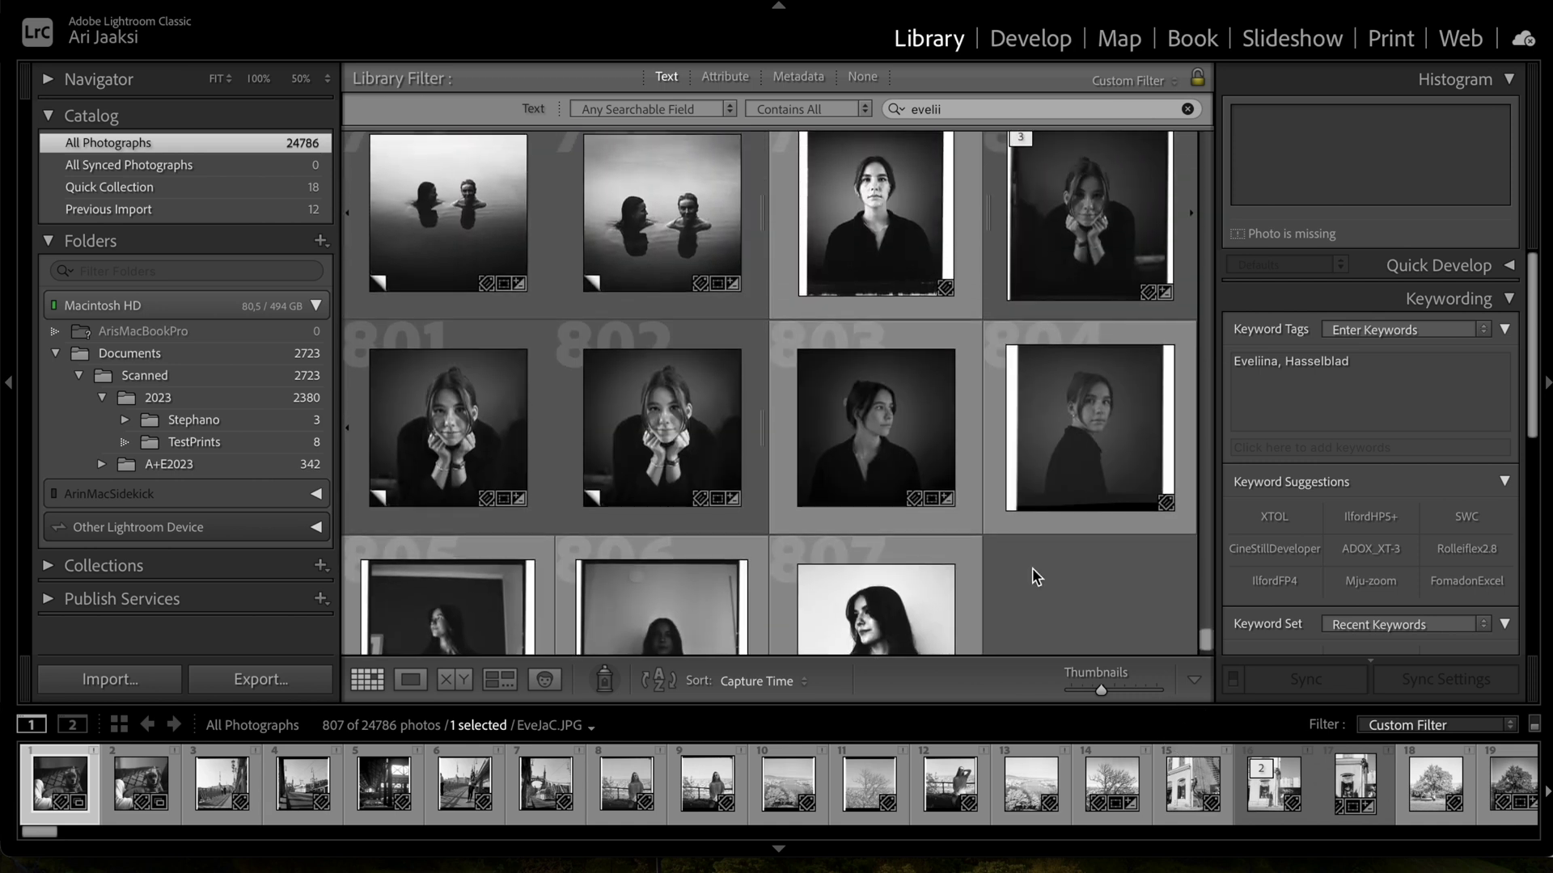
{"action": "double_click", "coordinate": [1113, 255]}
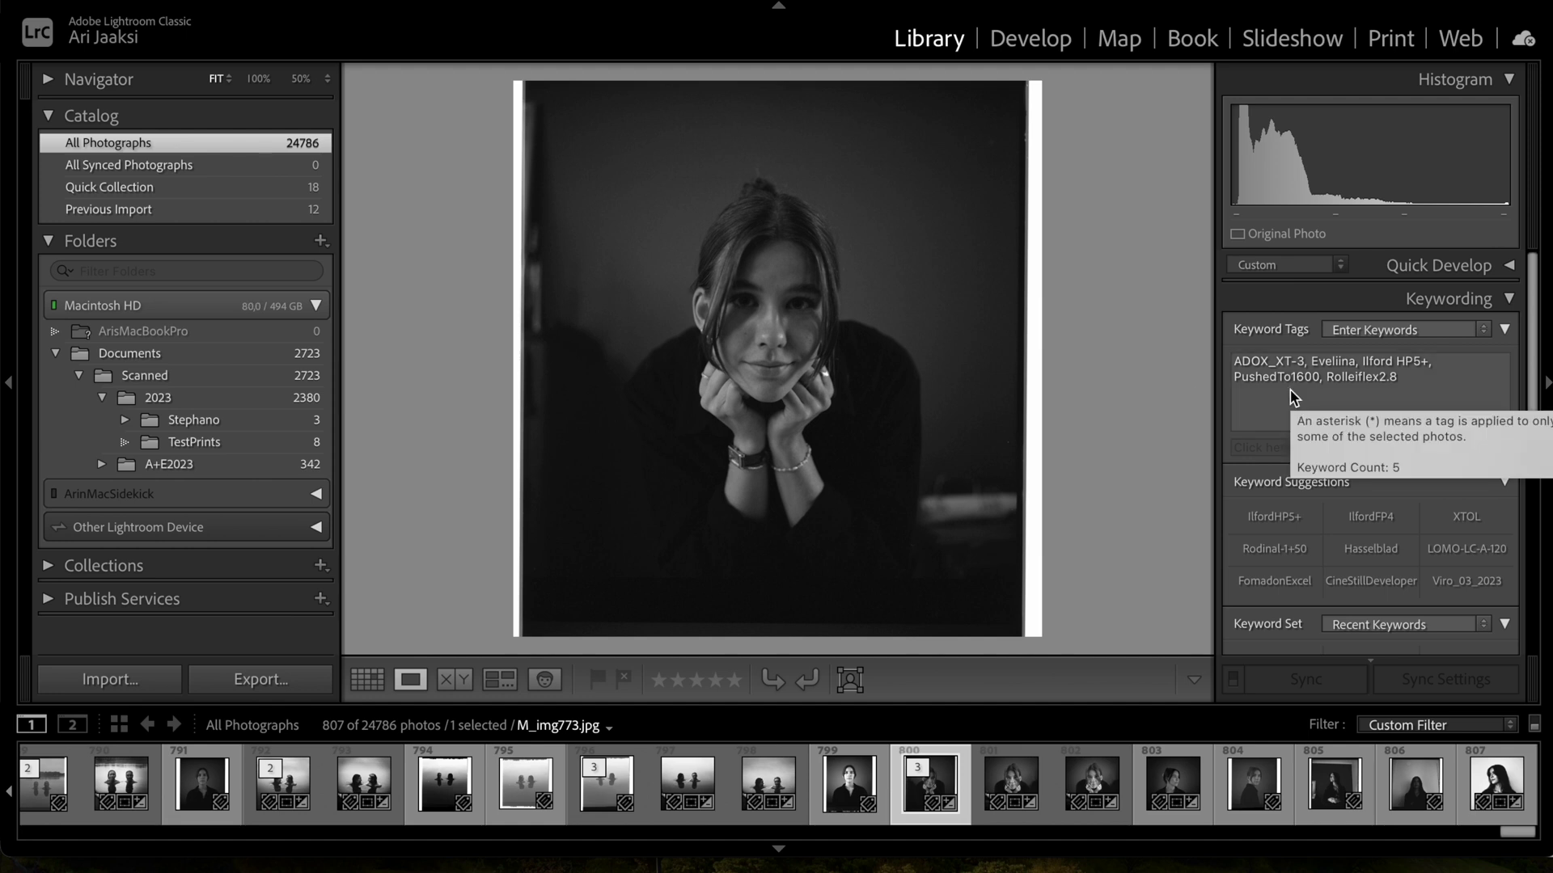
Create a virtual copy of the portrait scan and flip it horizontally.
{"action": "right_click", "coordinate": [858, 370]}
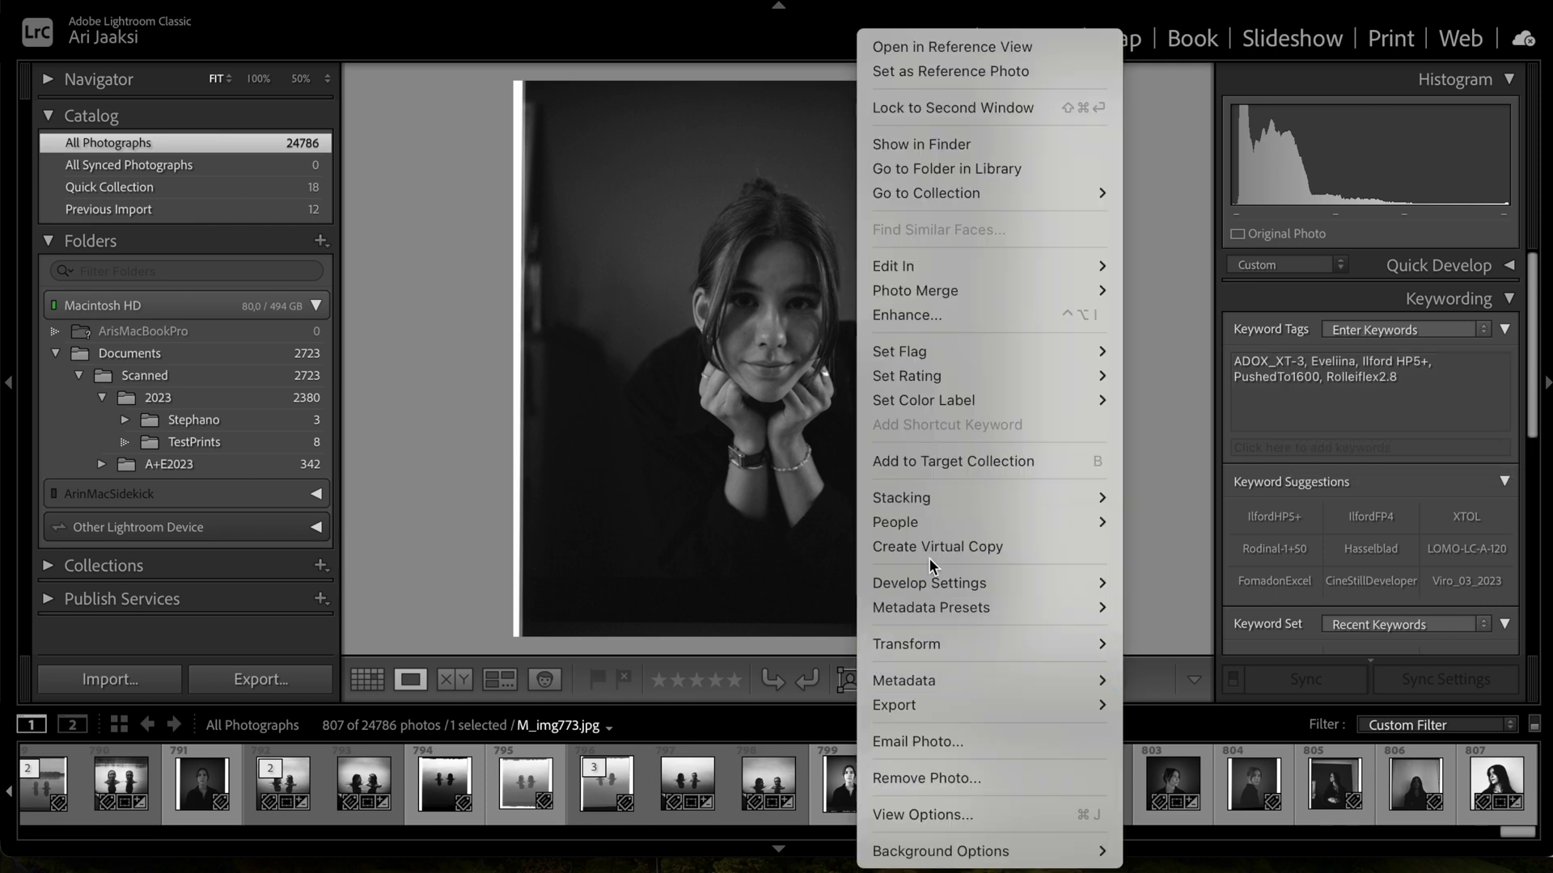
{"action": "left_click", "coordinate": [929, 548]}
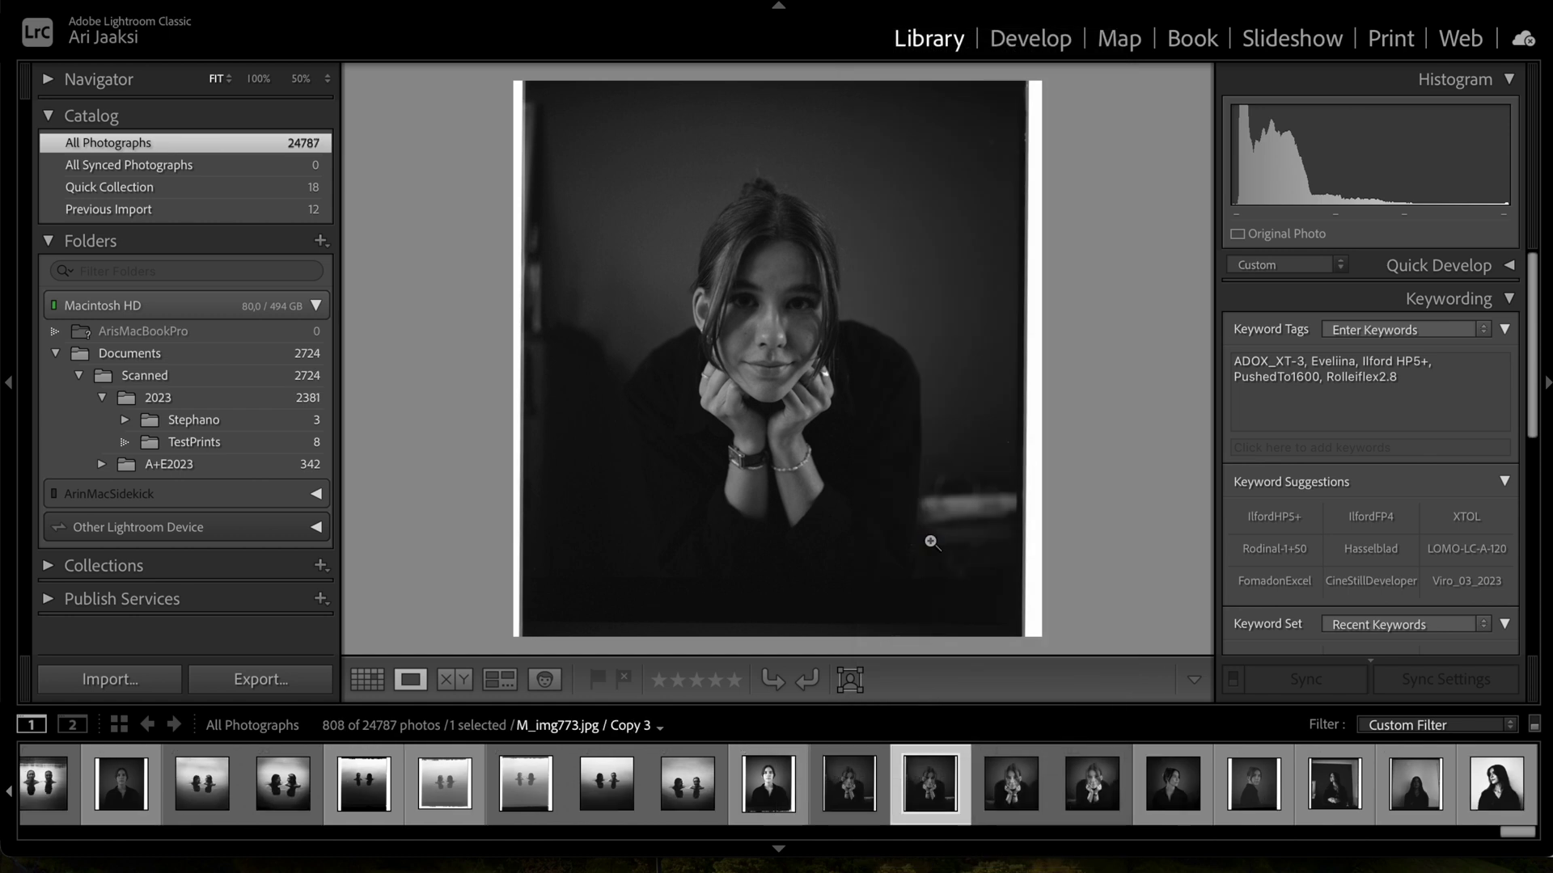
{"action": "right_click", "coordinate": [811, 429]}
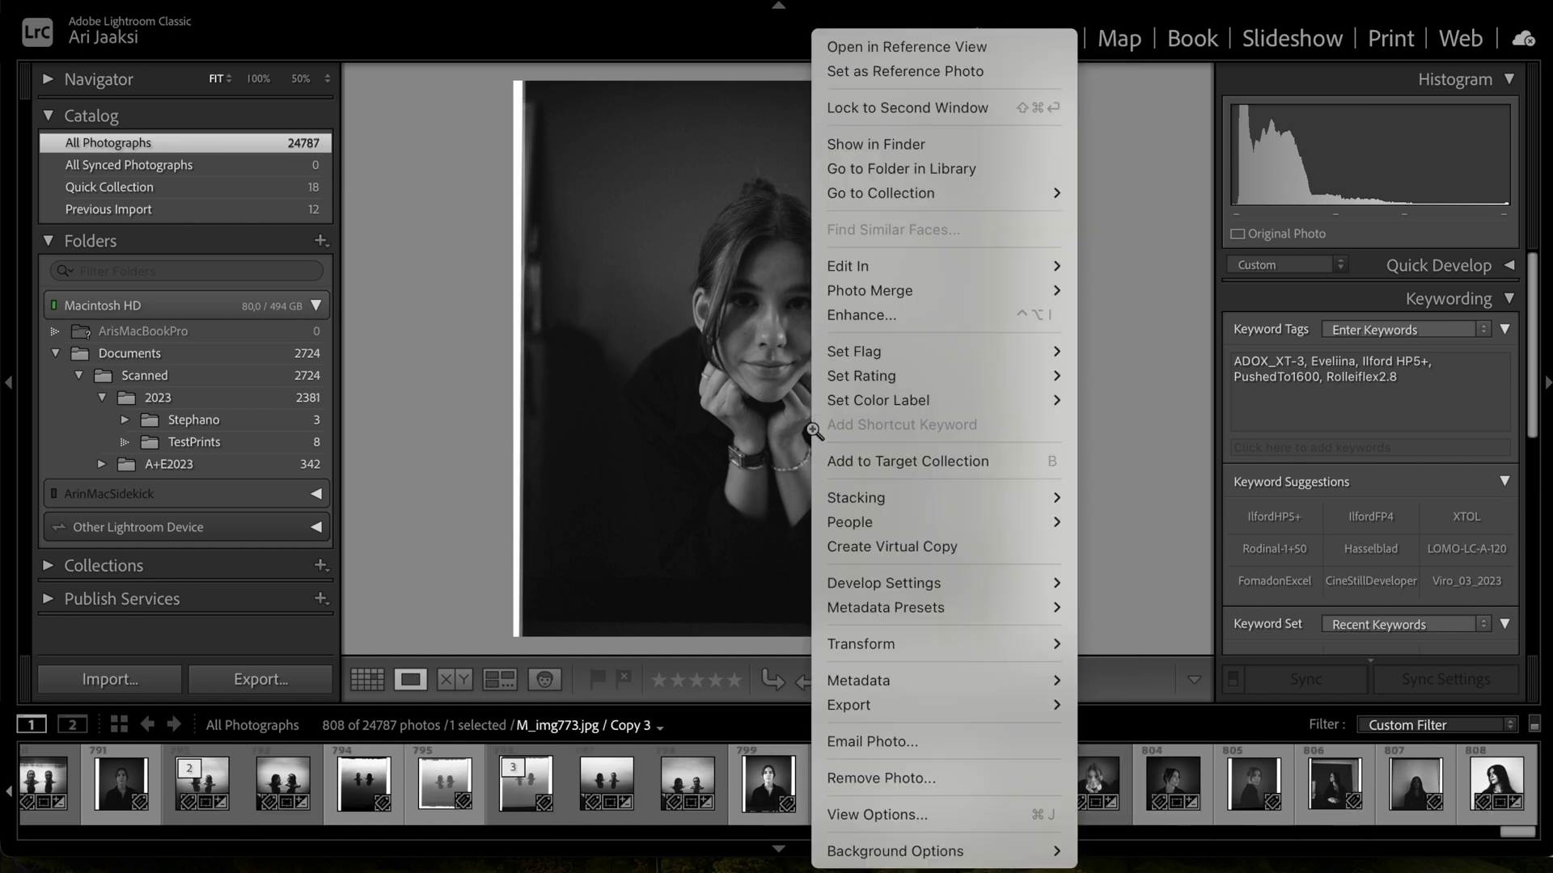
{"action": "mouse_move", "coordinate": [884, 644]}
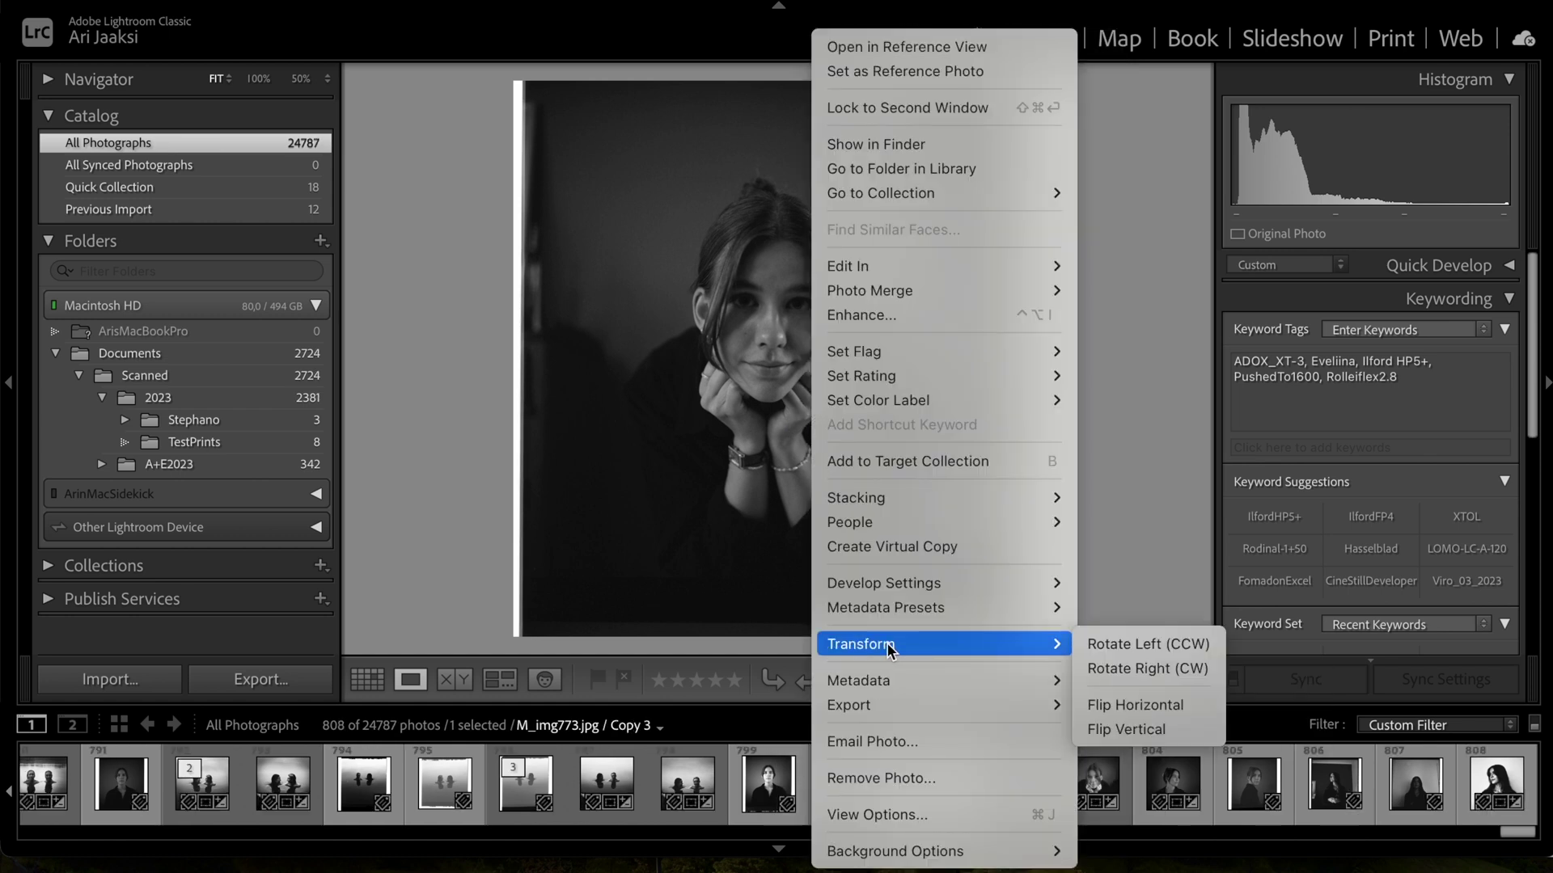
{"action": "left_click", "coordinate": [1140, 705]}
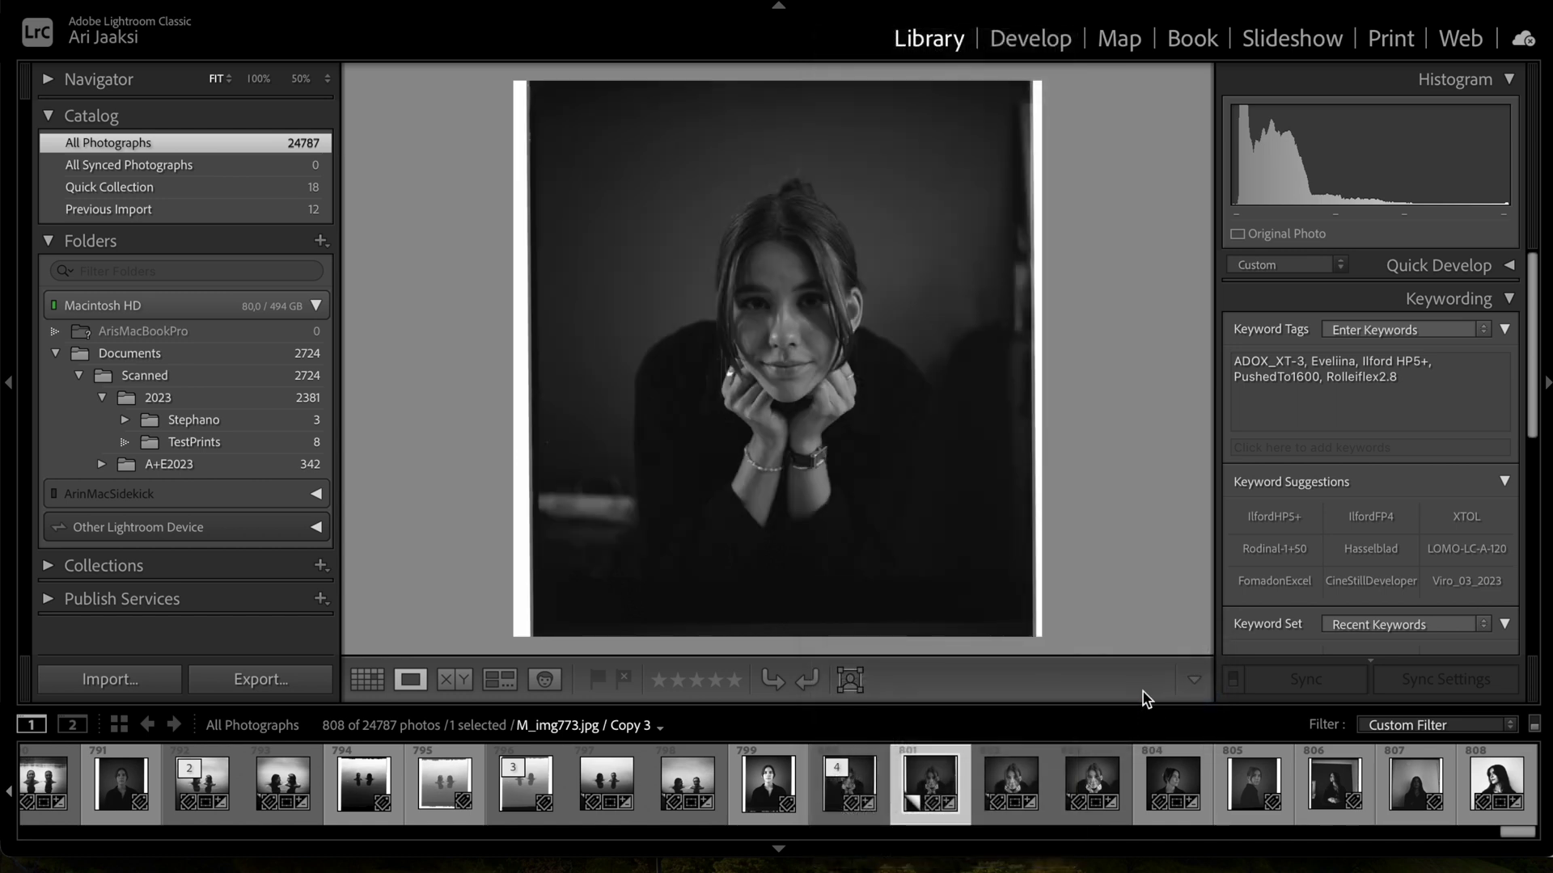
Crop the portrait copy to a 1 x 1 square inside the film borders, framing the face, hands and shoulders.
{"action": "left_click", "coordinate": [1029, 38]}
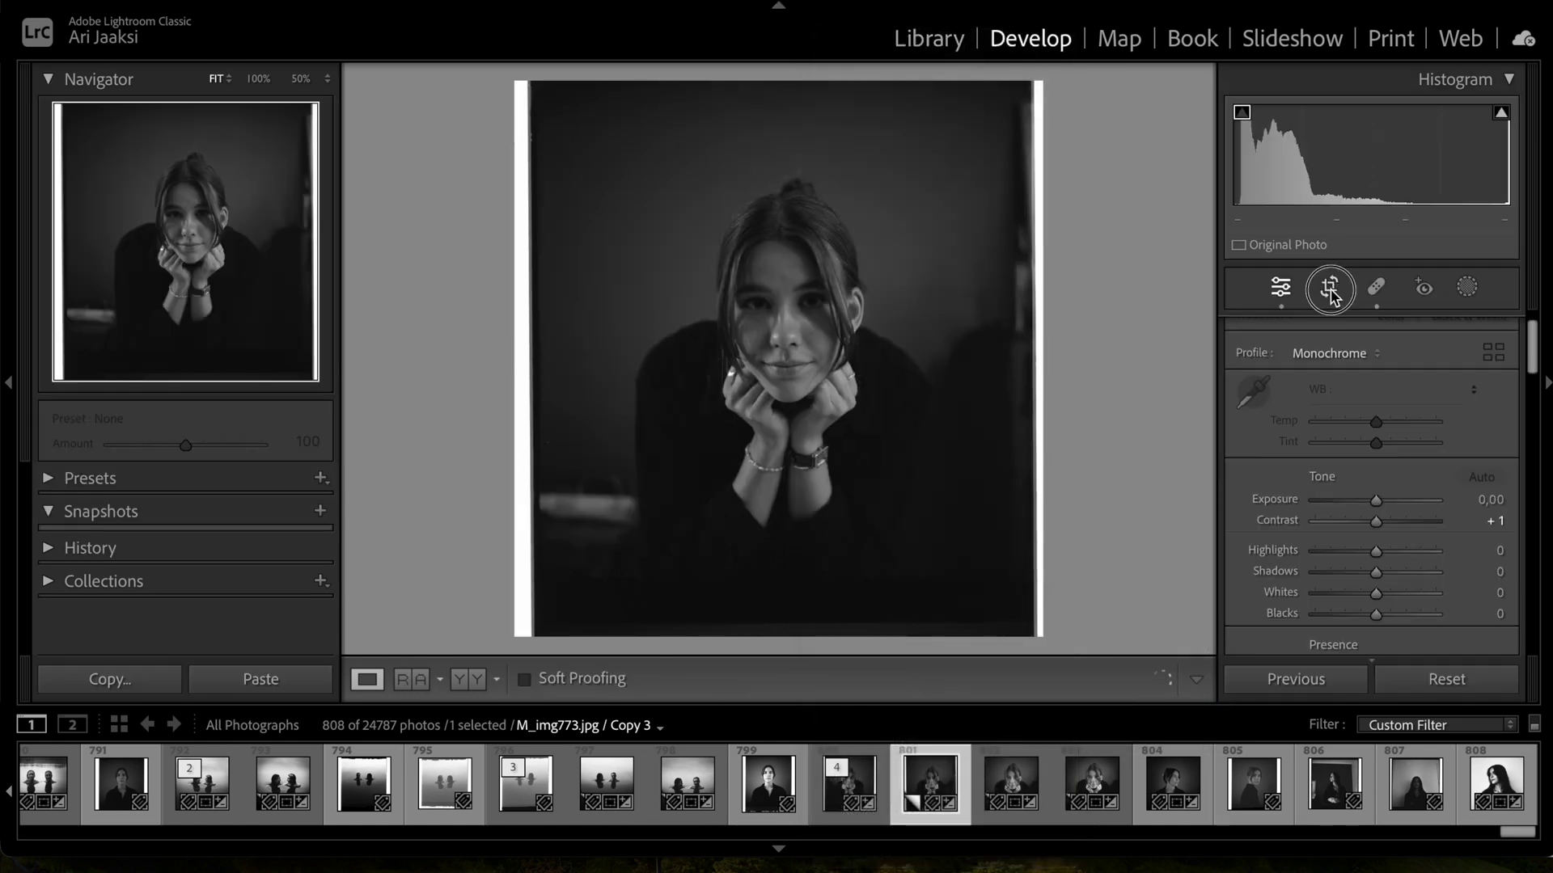
{"action": "left_click", "coordinate": [1328, 287]}
{"action": "left_click", "coordinate": [1429, 371]}
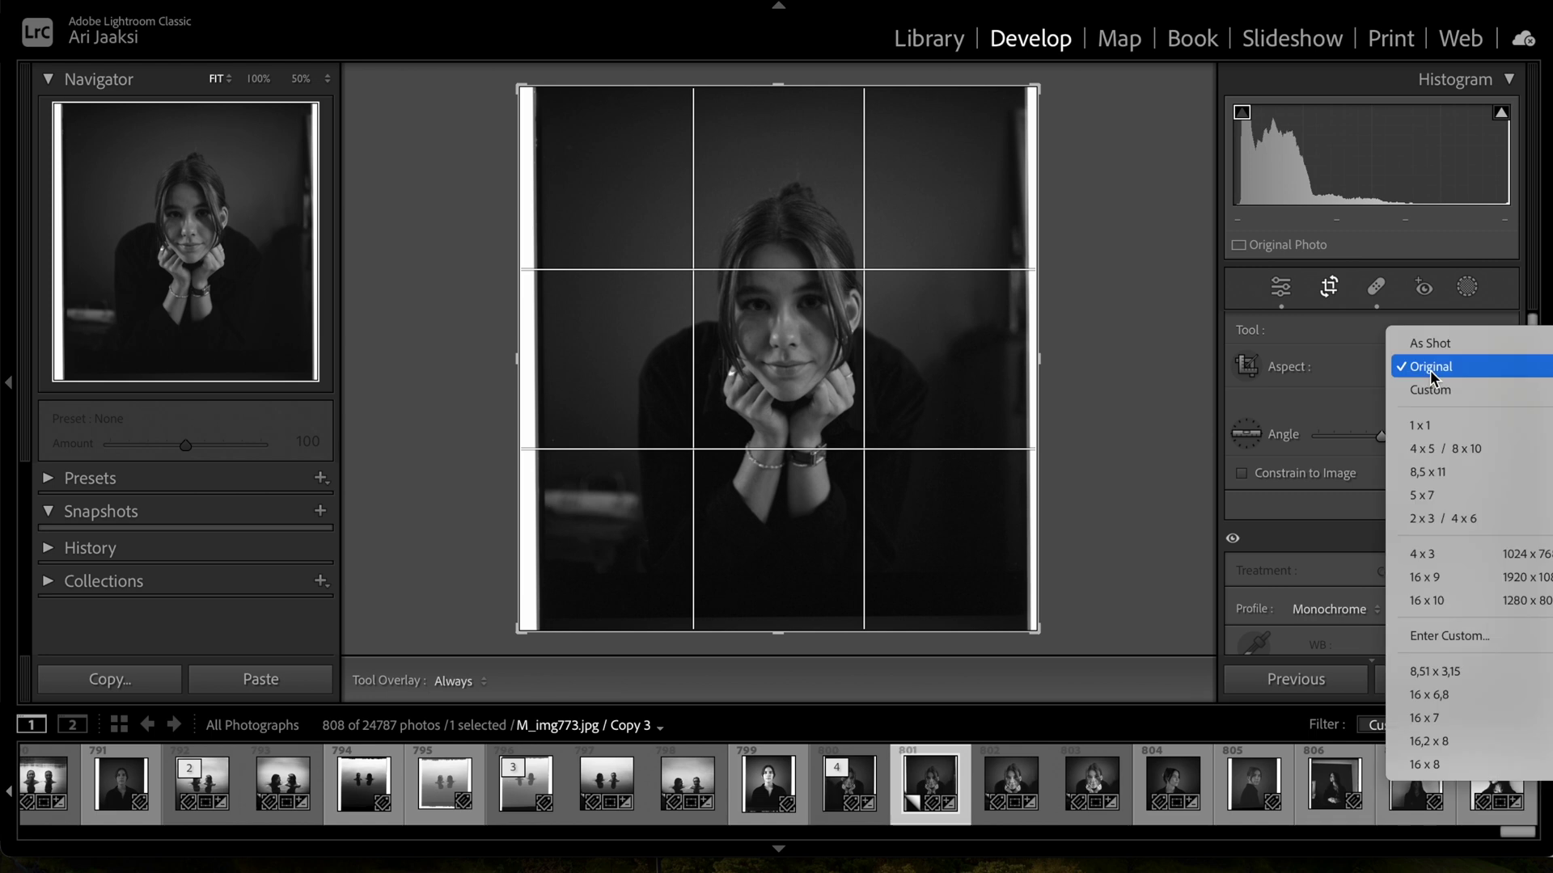
{"action": "left_click", "coordinate": [1420, 425]}
{"action": "left_click_drag", "start_coordinate": [1036, 103], "coordinate": [1011, 114]}
{"action": "left_click_drag", "start_coordinate": [540, 592], "coordinate": [555, 582]}
{"action": "left_click_drag", "start_coordinate": [697, 416], "coordinate": [693, 448]}
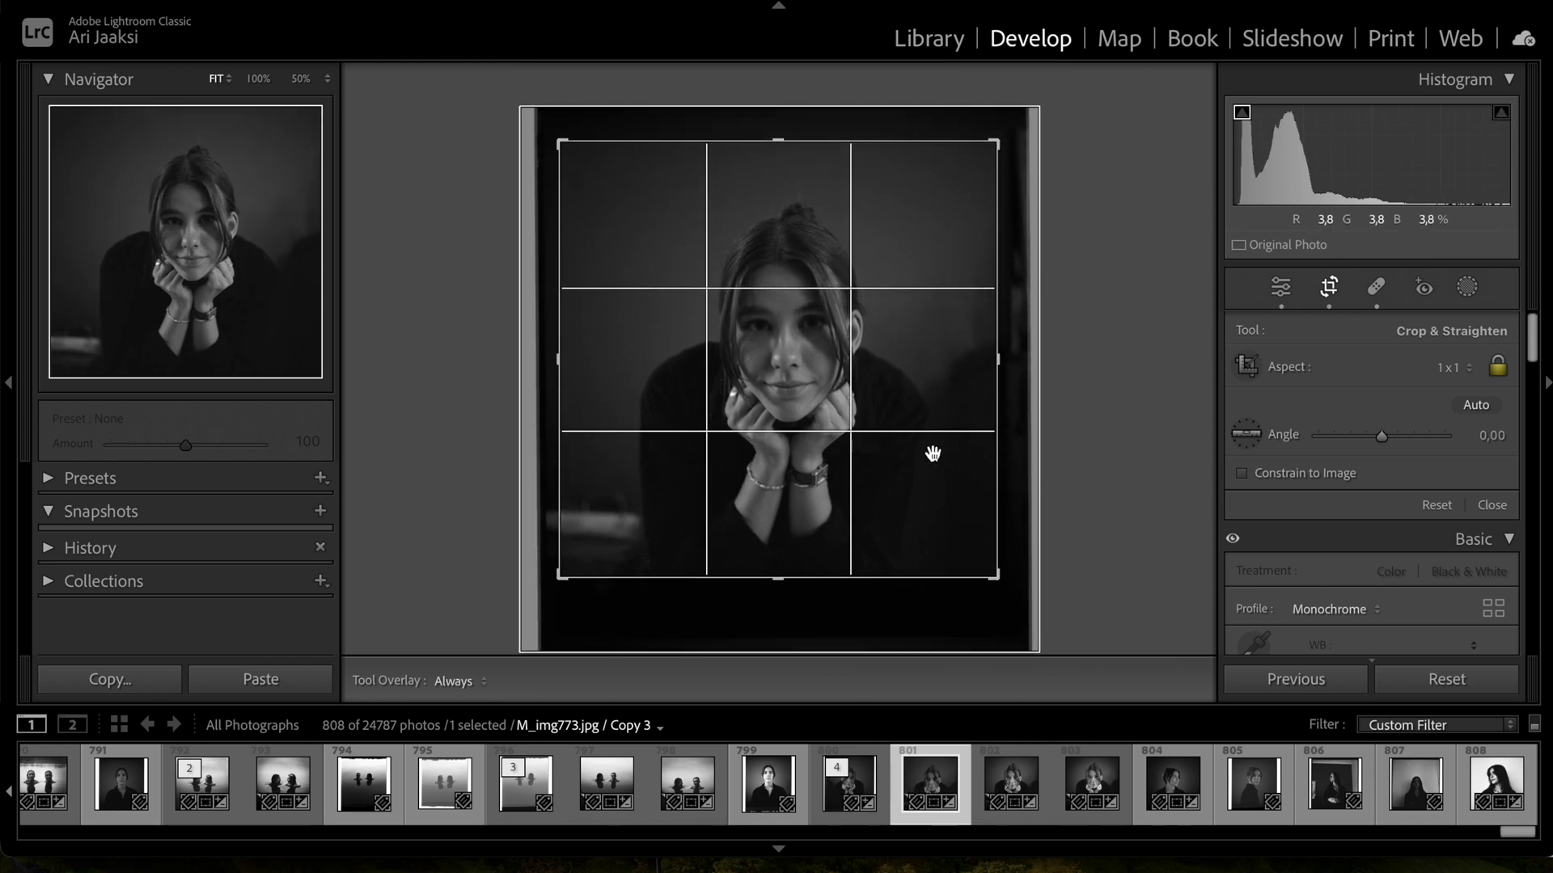
{"action": "left_click", "coordinate": [1329, 289]}
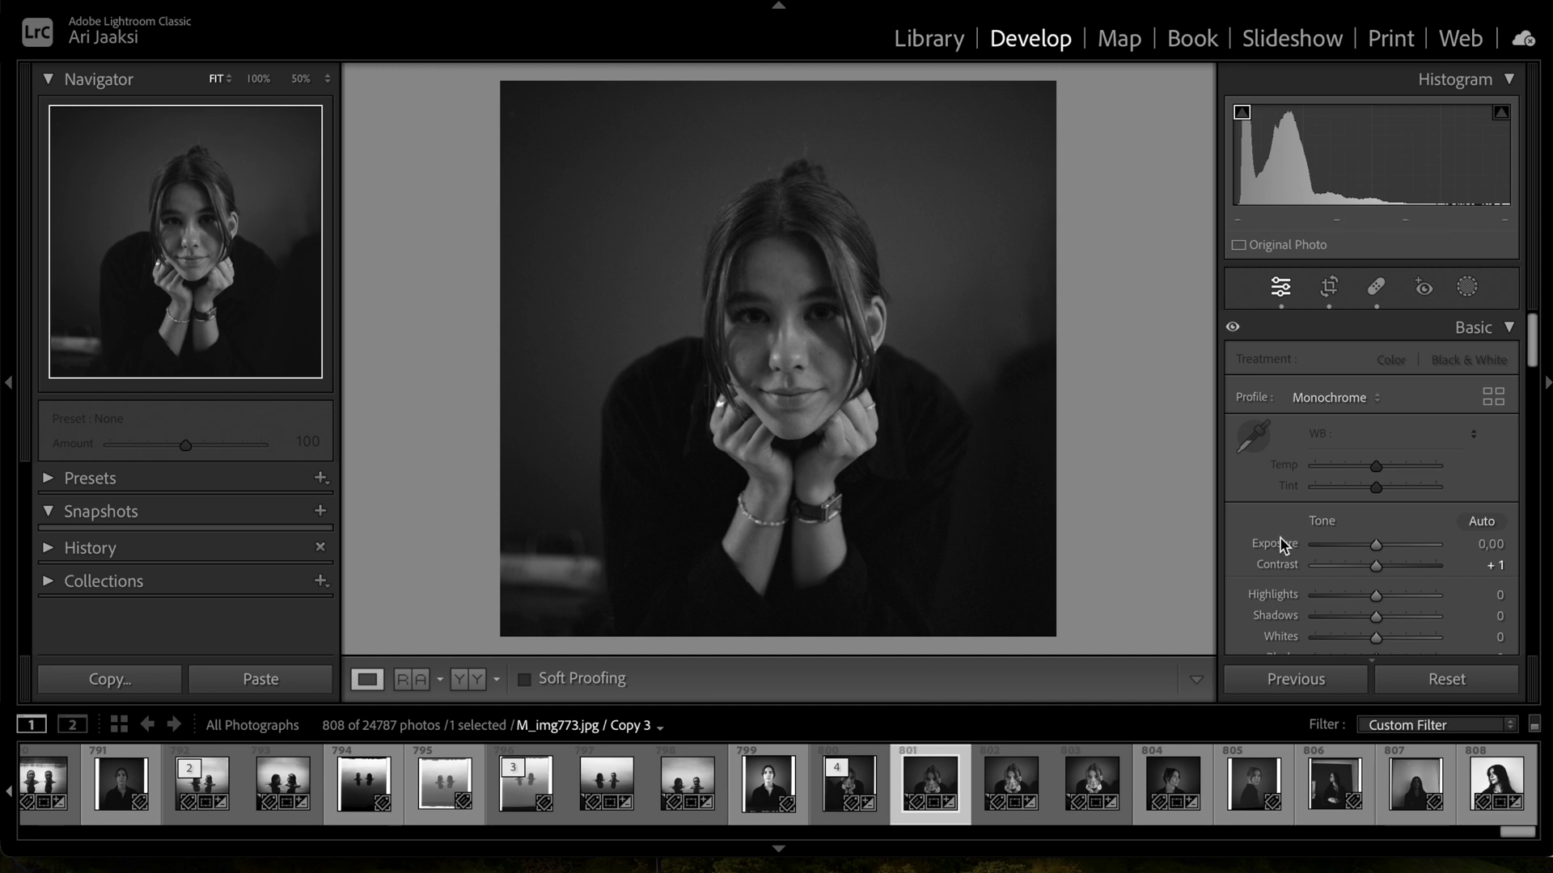
Set the portrait's overall contrast to -2 in the Basic adjustments.
{"action": "left_click", "coordinate": [1376, 566]}
{"action": "mouse_move", "coordinate": [1377, 569]}
{"action": "left_mouse_down"}
{"action": "mouse_move", "coordinate": [1412, 565]}
{"action": "mouse_move", "coordinate": [1312, 565]}
{"action": "mouse_move", "coordinate": [1377, 571]}
{"action": "left_mouse_up"}
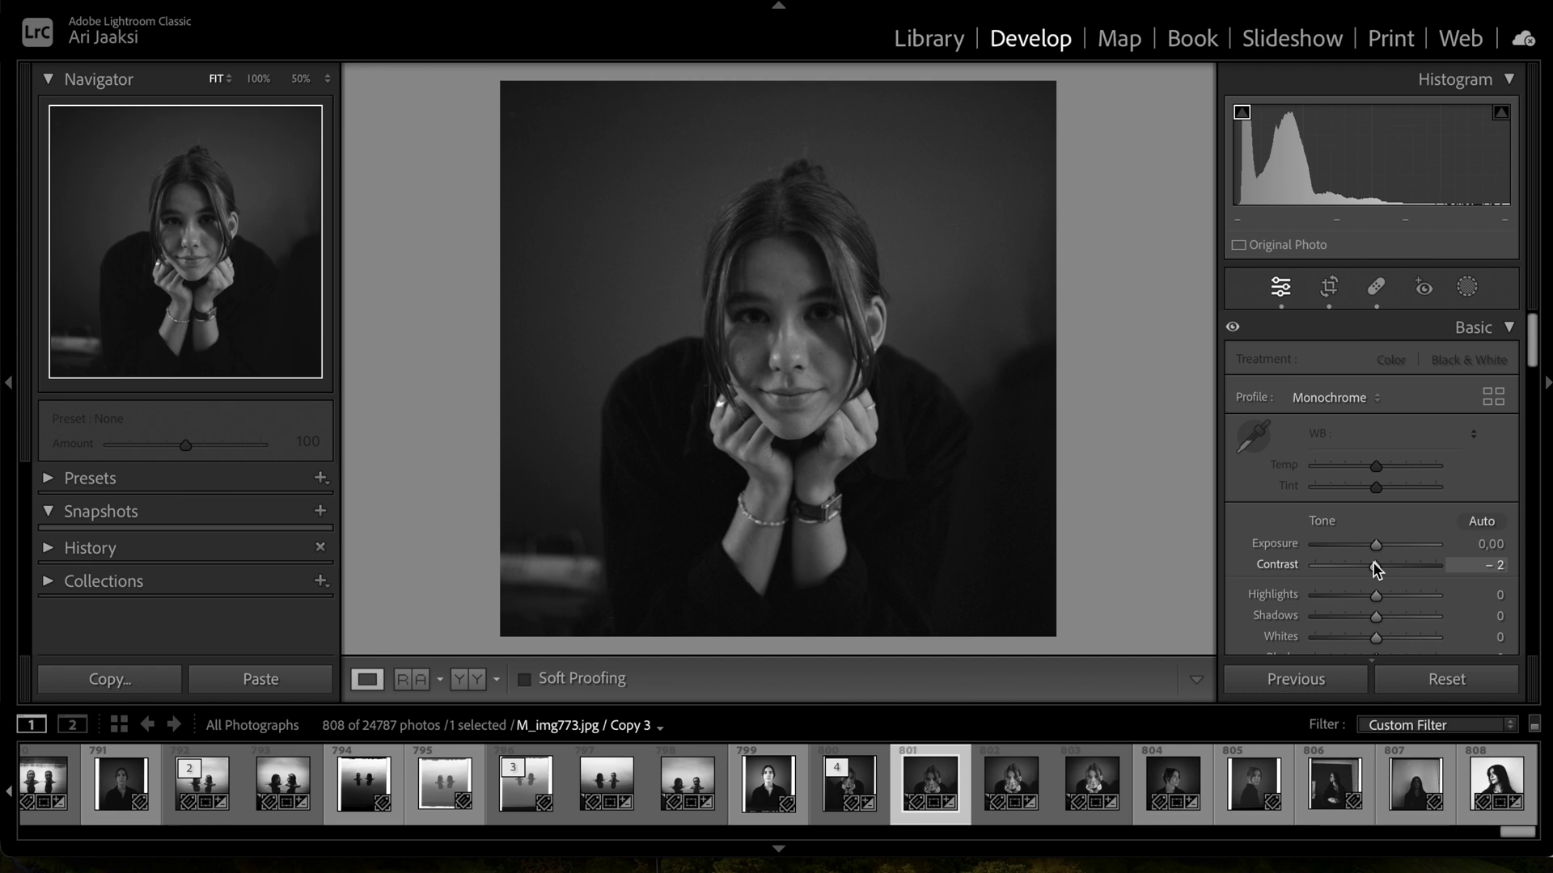
Add a radial gradient mask with feather 29 over the woman's face and set its exposure to 0.80.
{"action": "left_click", "coordinate": [1466, 288]}
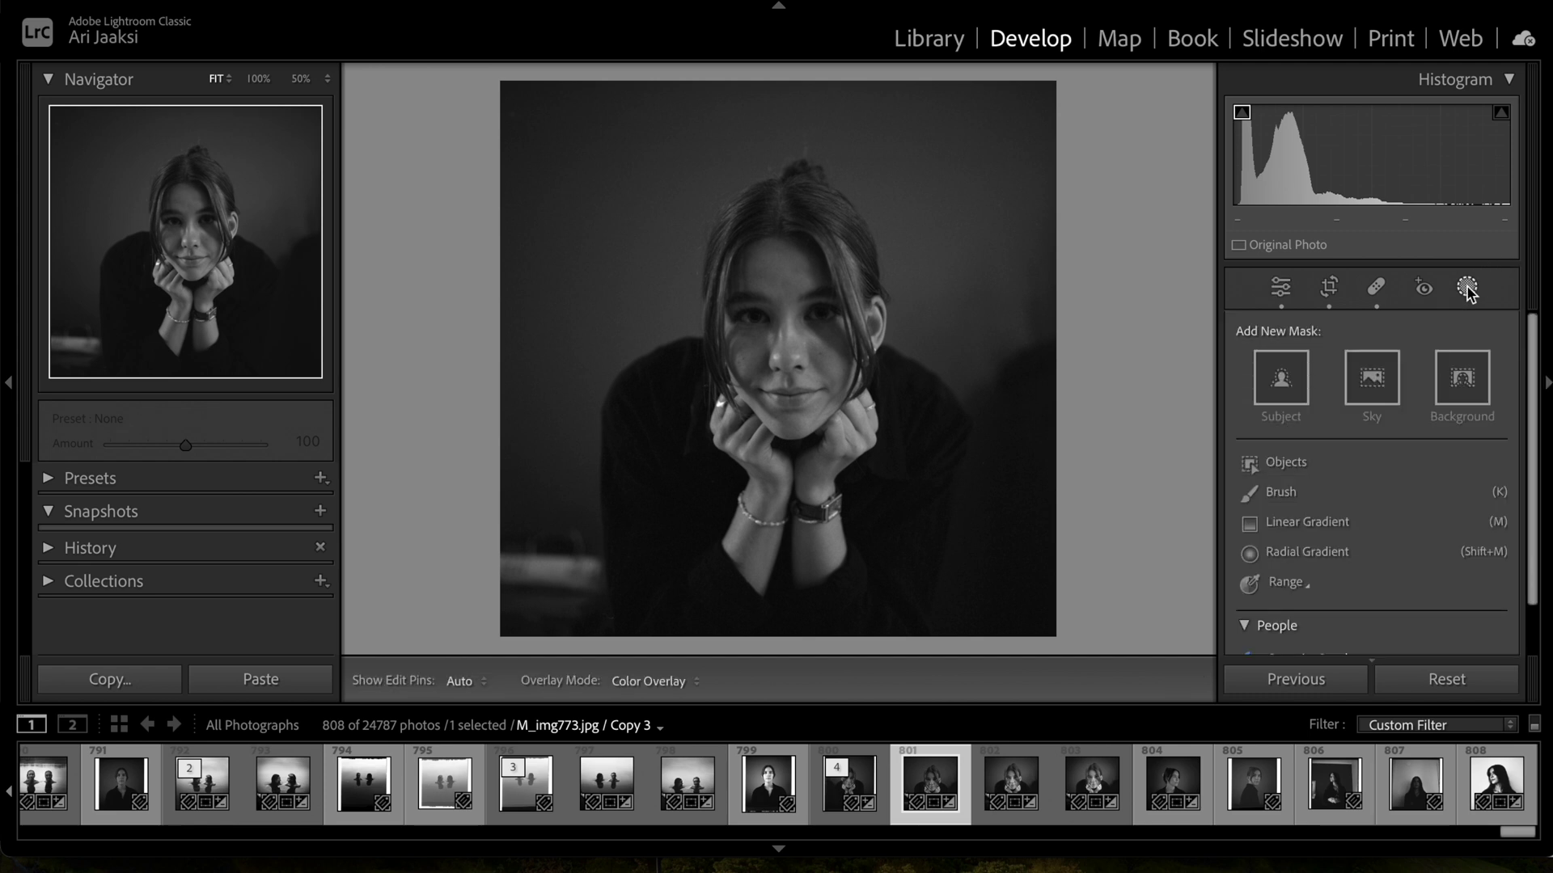
{"action": "left_click", "coordinate": [1251, 553]}
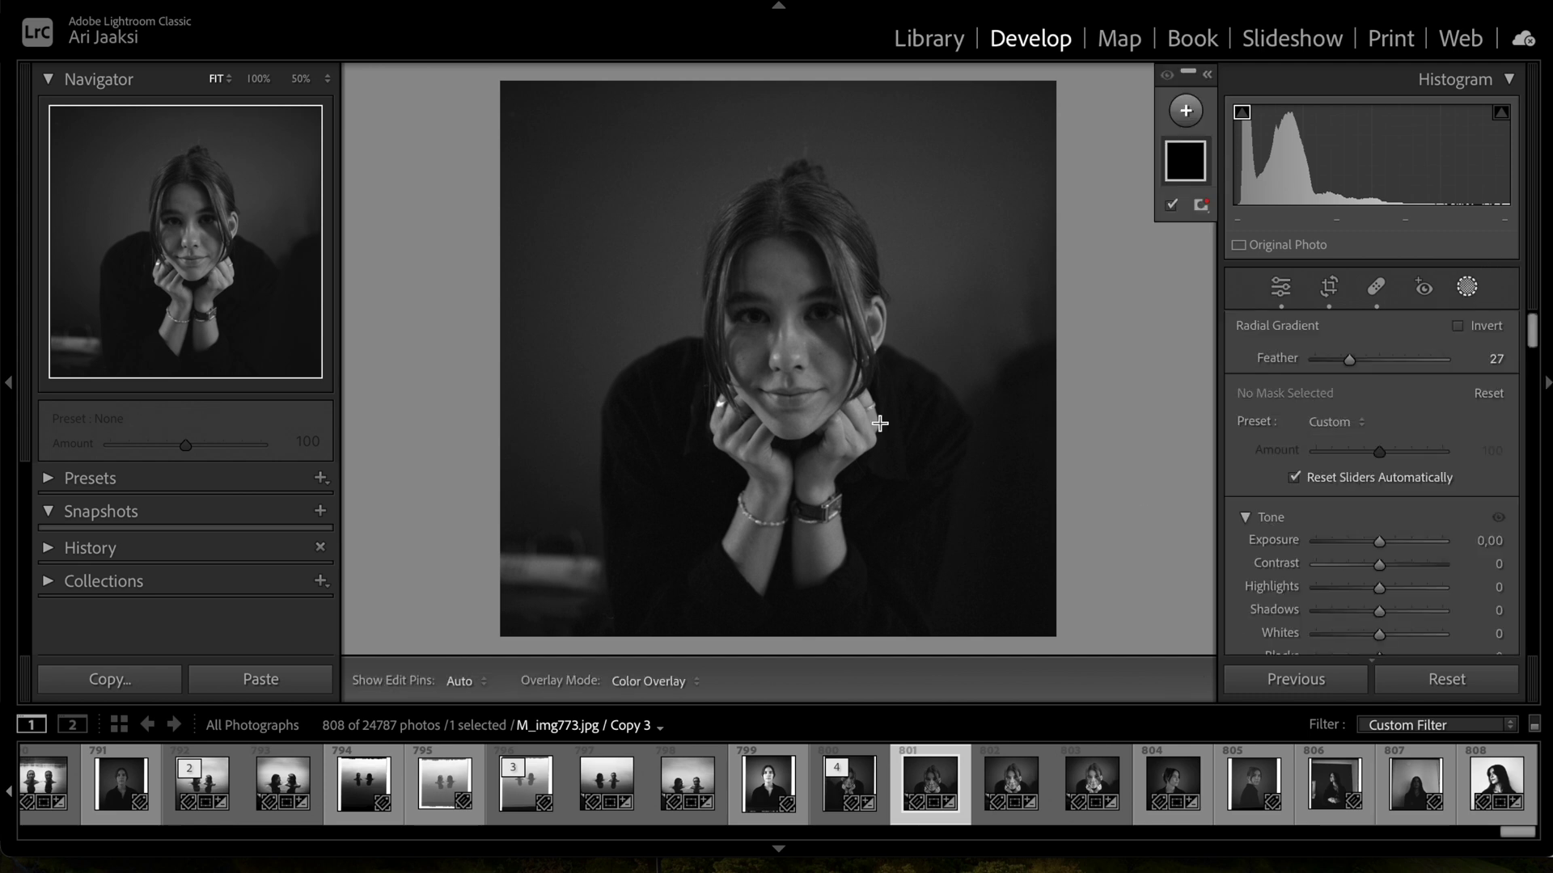
{"action": "left_click_drag", "start_coordinate": [784, 342], "coordinate": [859, 333]}
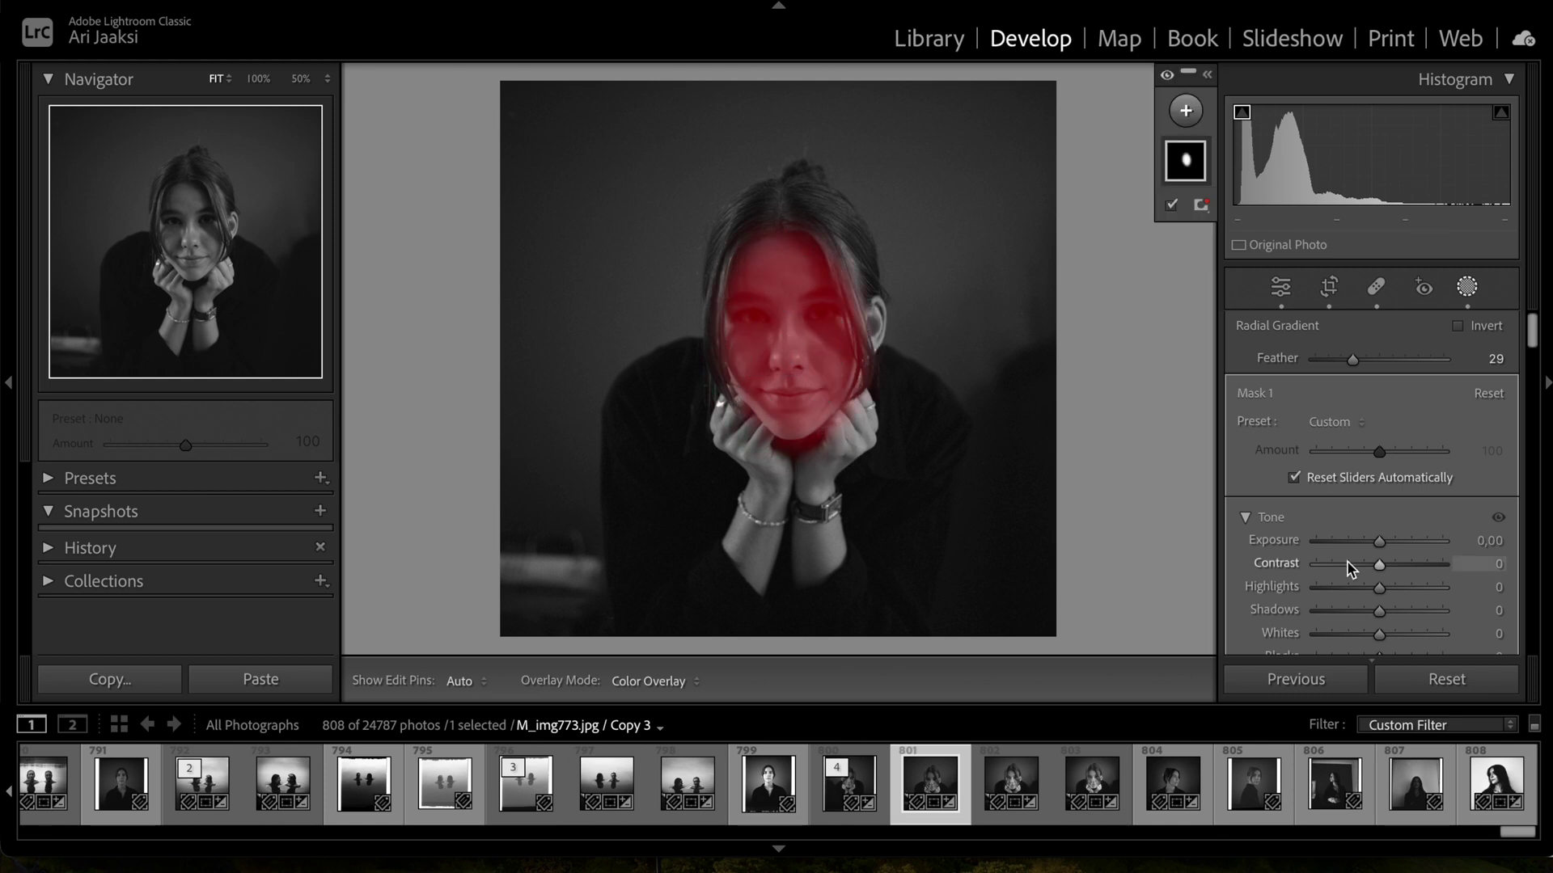
{"action": "left_click_drag", "start_coordinate": [1387, 548], "coordinate": [1393, 548]}
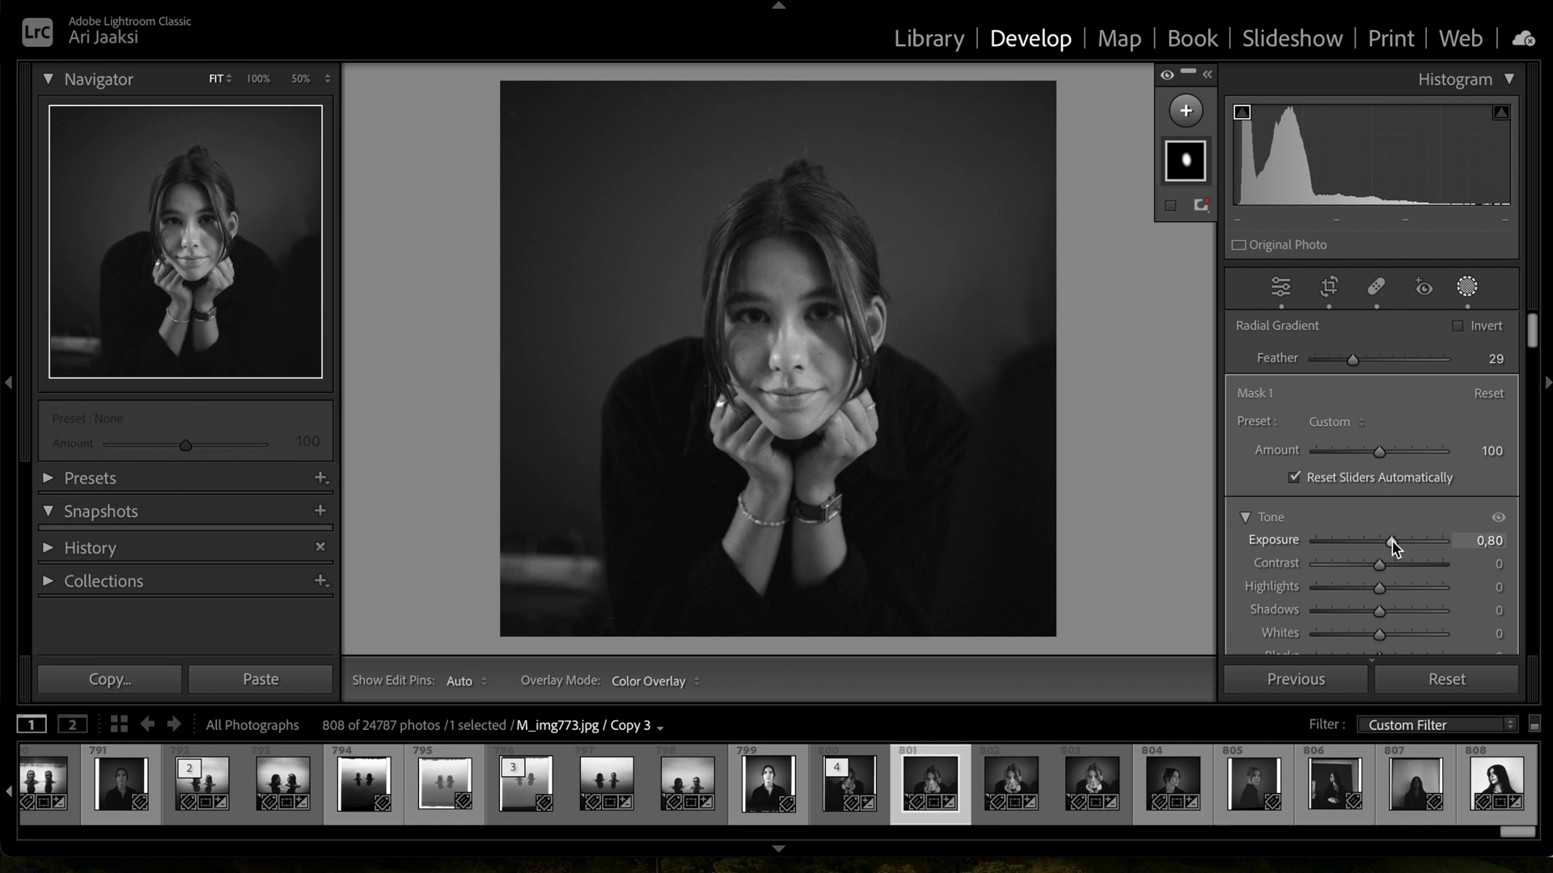
{"action": "left_click", "coordinate": [1466, 287]}
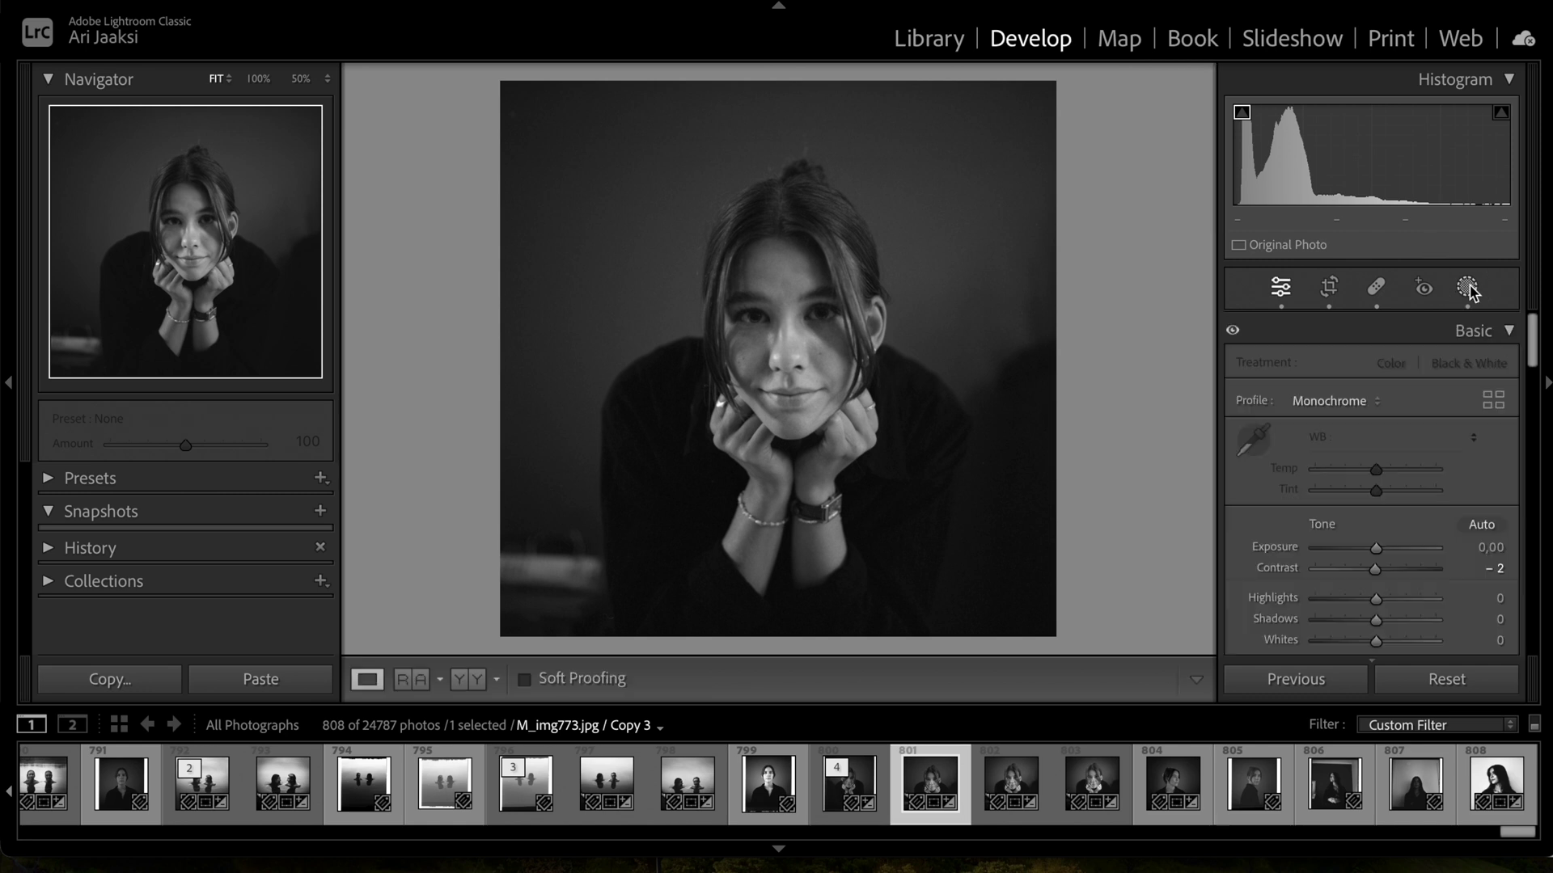
Add a small radial gradient mask over the bright hand beside the chin and set its exposure to -0.22.
{"action": "left_click", "coordinate": [1466, 288]}
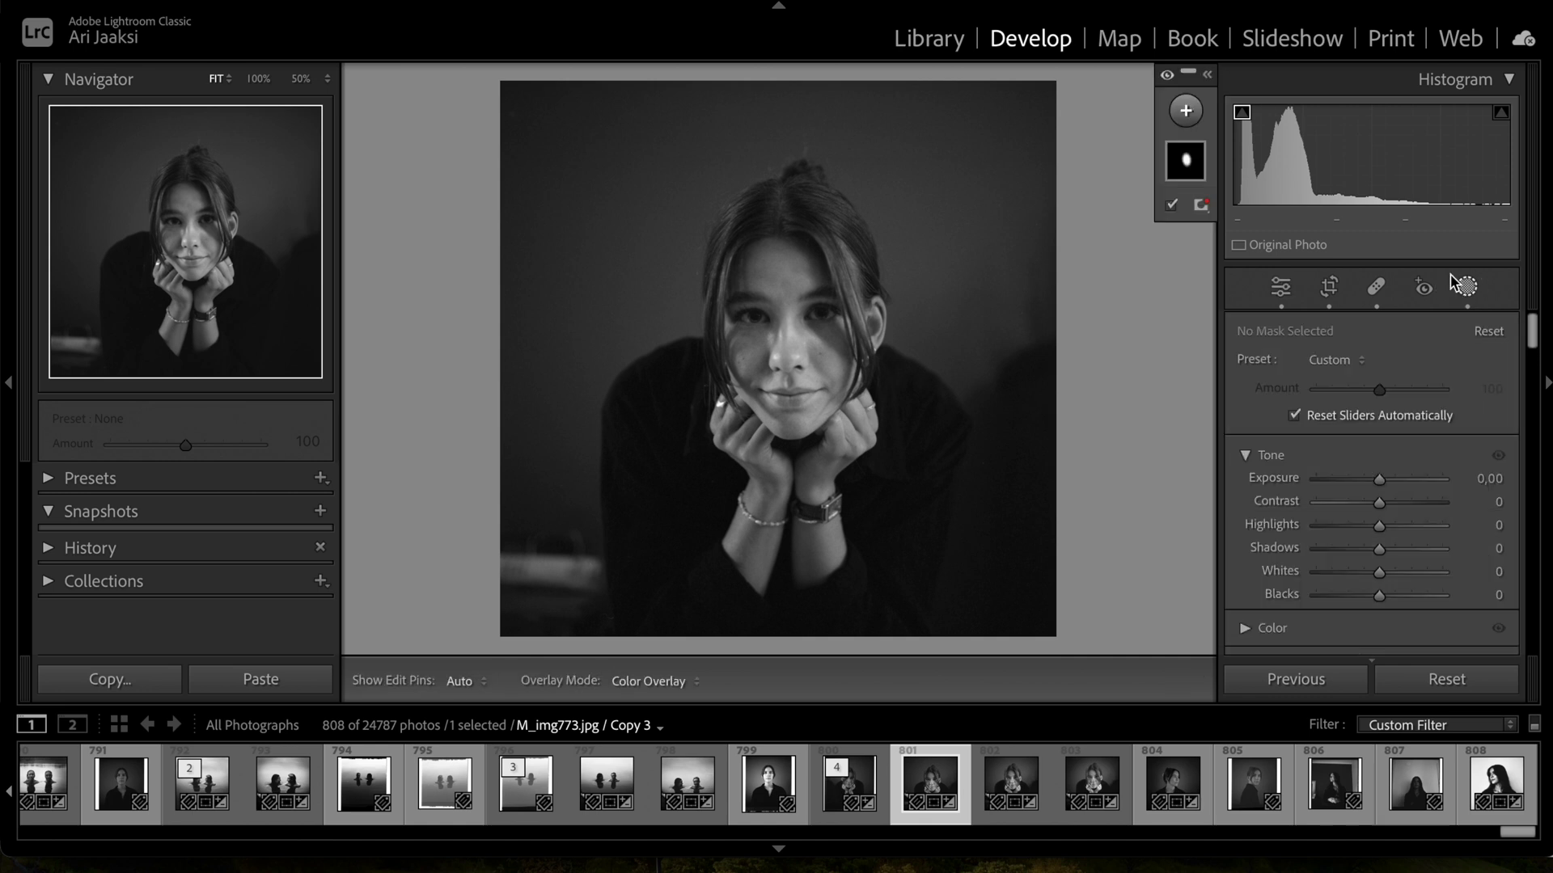
{"action": "left_click", "coordinate": [1187, 114]}
{"action": "left_click", "coordinate": [1189, 379]}
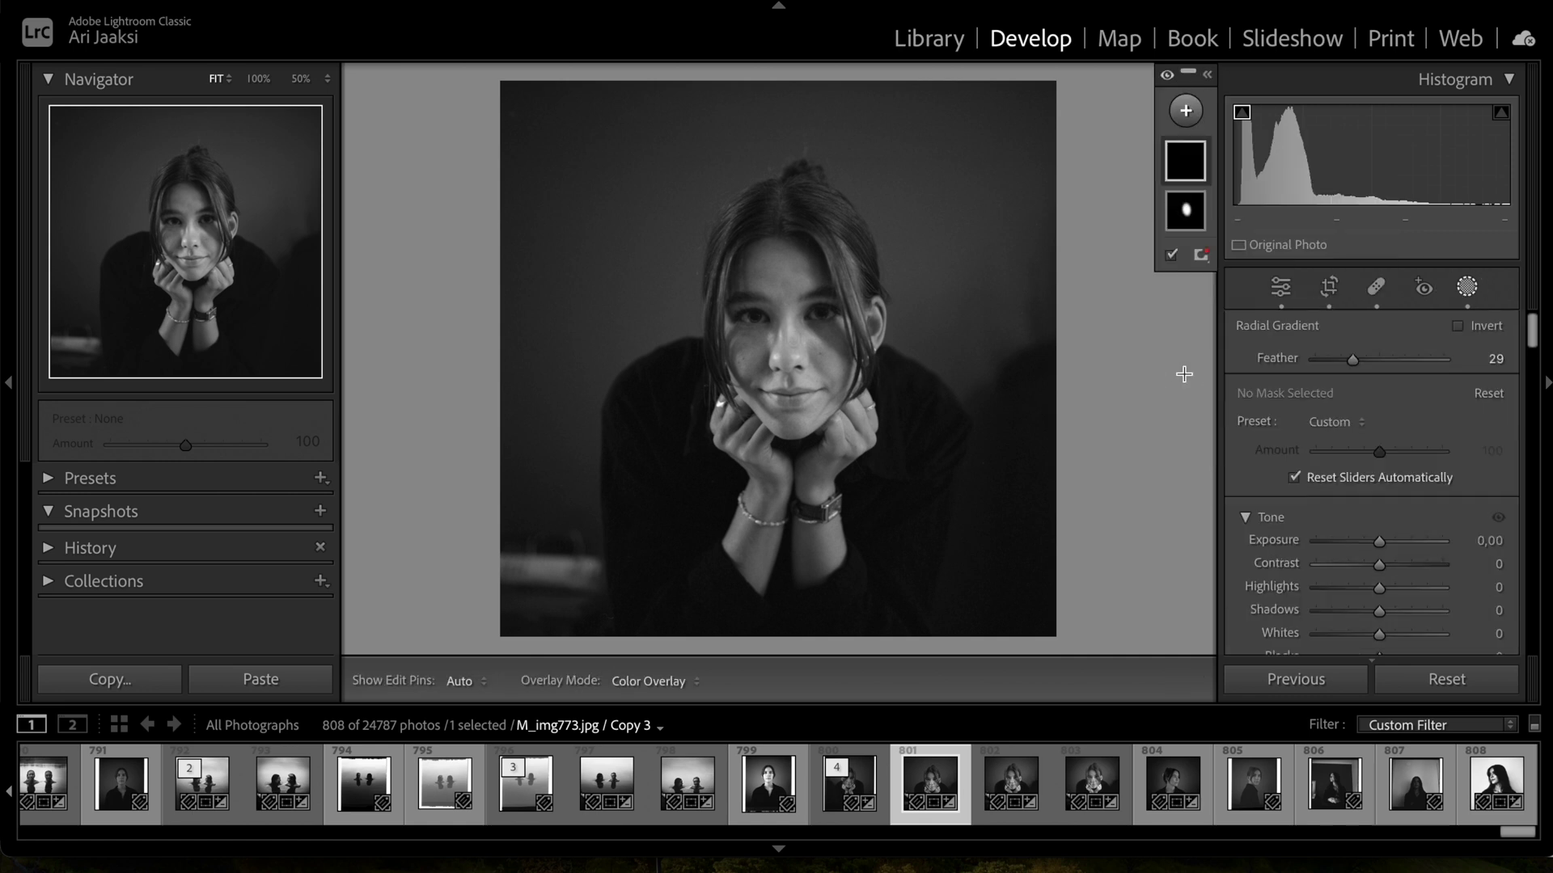
{"action": "mouse_move", "coordinate": [859, 422]}
{"action": "left_mouse_down"}
{"action": "mouse_move", "coordinate": [894, 450]}
{"action": "mouse_move", "coordinate": [898, 380]}
{"action": "mouse_move", "coordinate": [889, 449]}
{"action": "mouse_move", "coordinate": [858, 430]}
{"action": "left_mouse_up"}
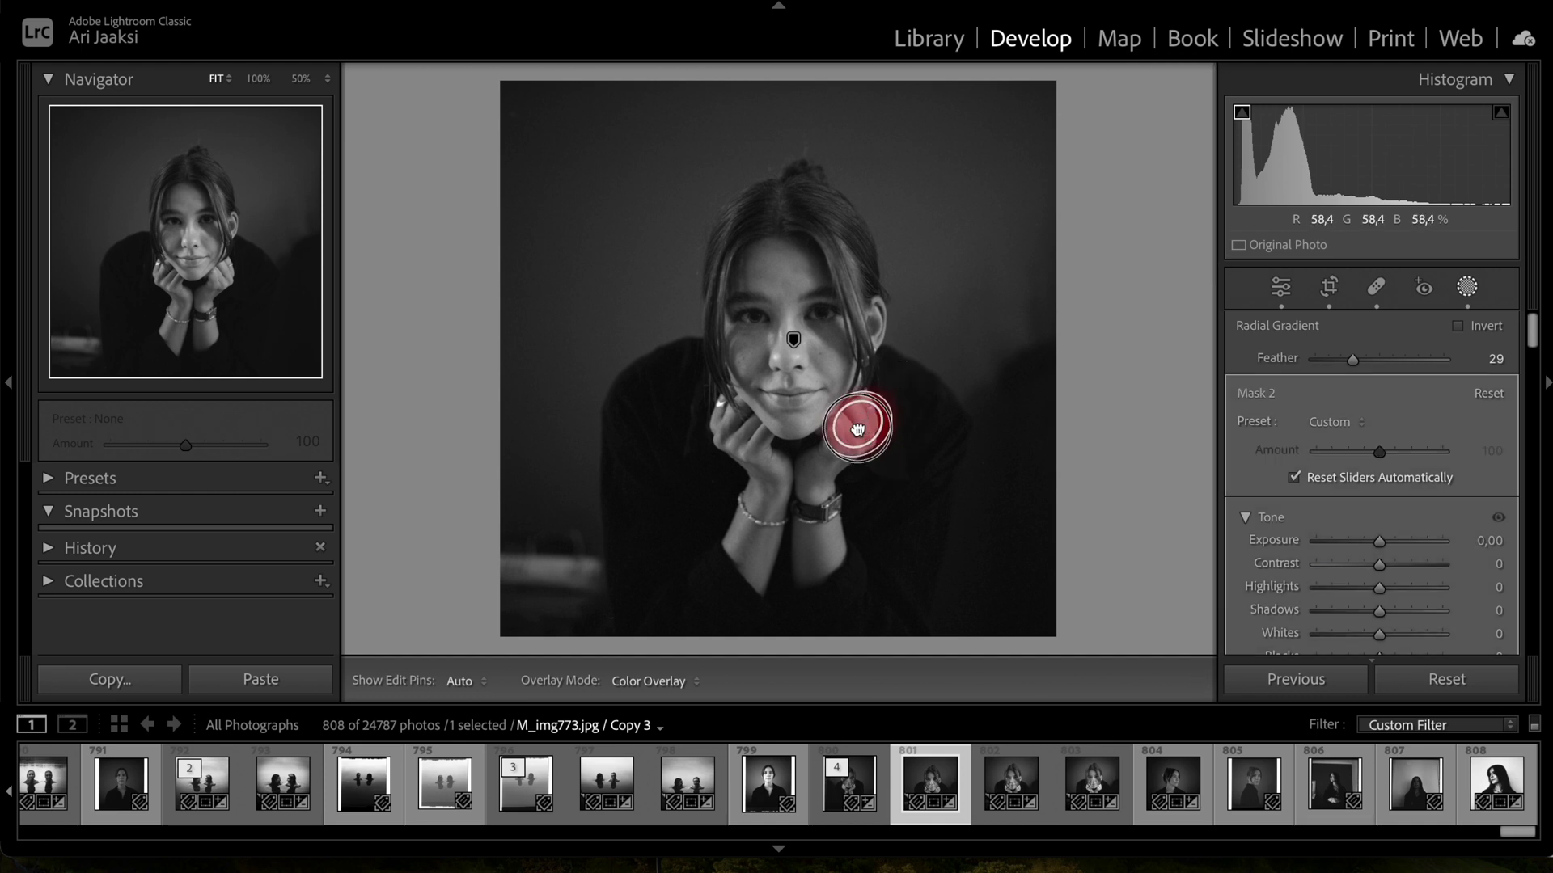
{"action": "left_click_drag", "start_coordinate": [1378, 543], "coordinate": [1373, 543]}
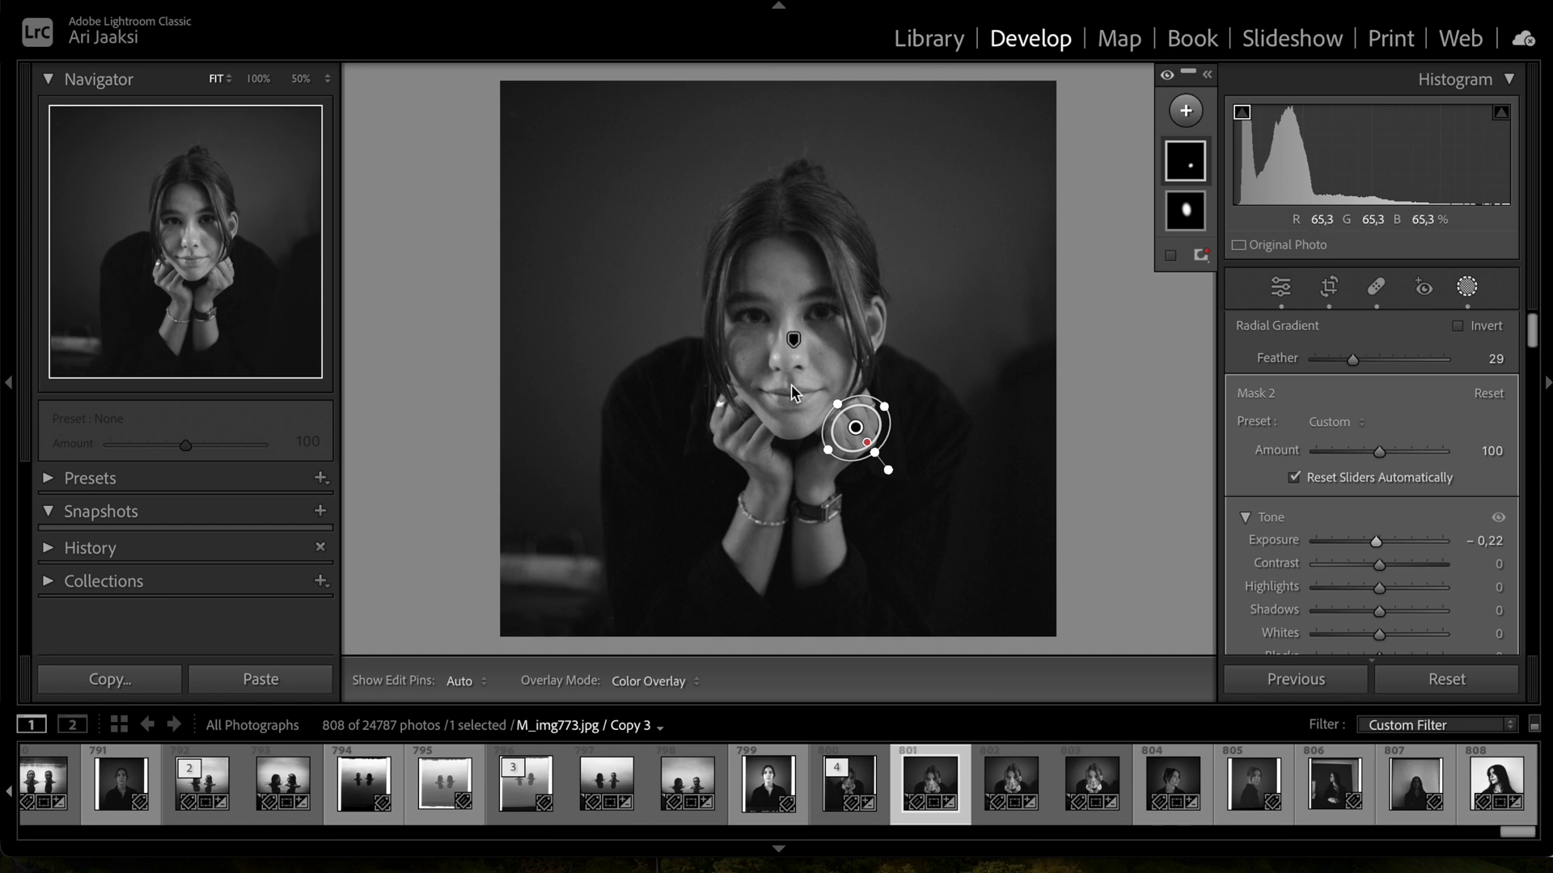
{"action": "left_click", "coordinate": [1466, 287]}
Add a radial gradient mask with feather 29 over the forehead and eyes and set its exposure to 0.31.
{"action": "left_click", "coordinate": [1467, 288]}
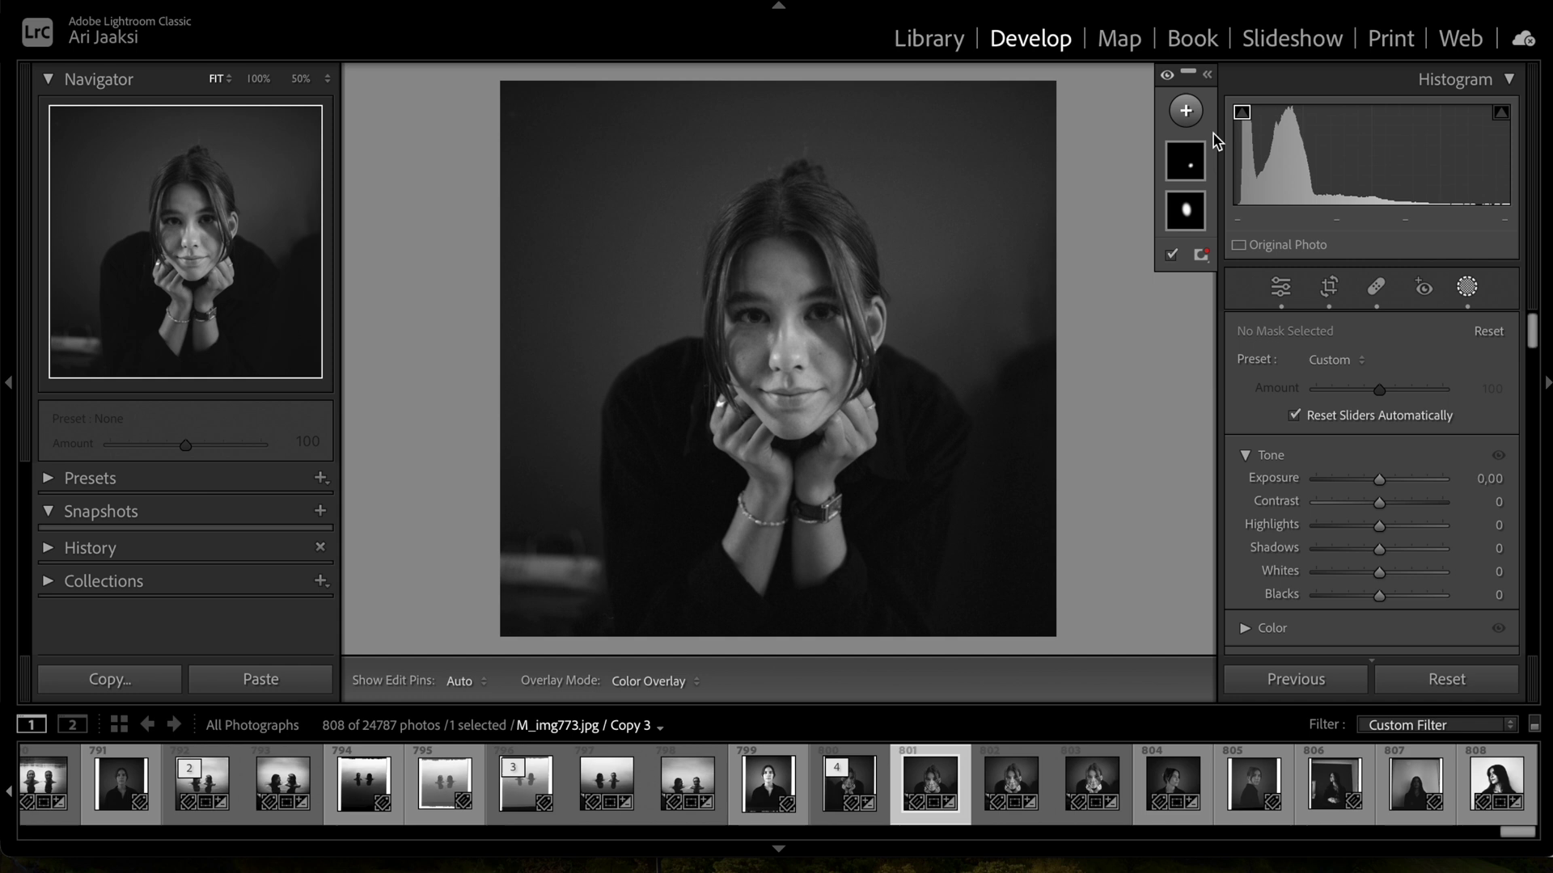
{"action": "left_click", "coordinate": [1186, 111]}
{"action": "left_click", "coordinate": [1221, 375]}
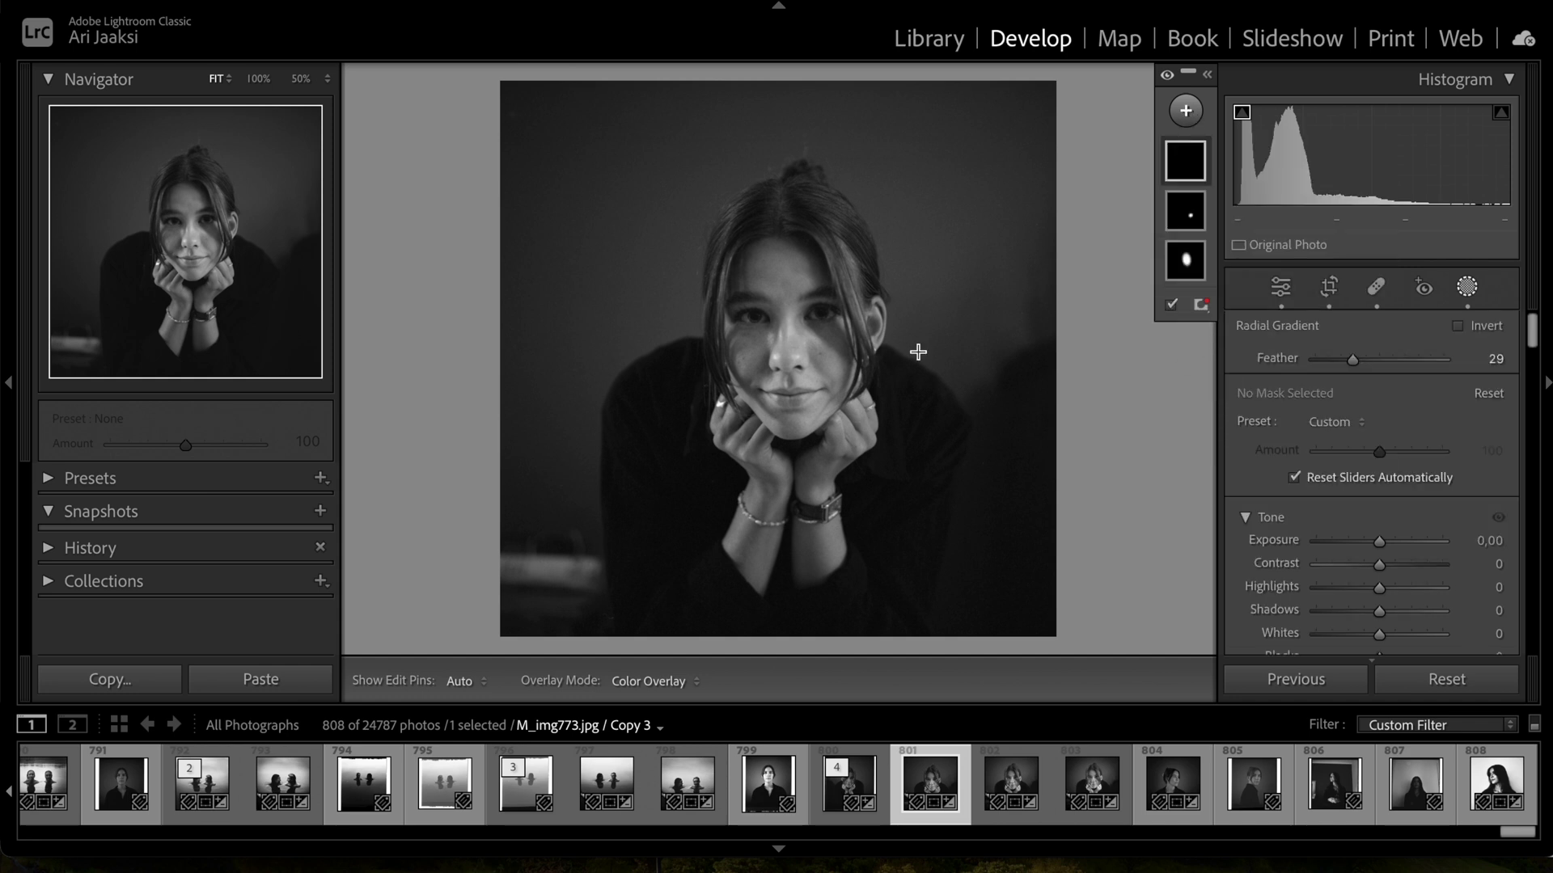
{"action": "left_click_drag", "start_coordinate": [783, 305], "coordinate": [841, 361]}
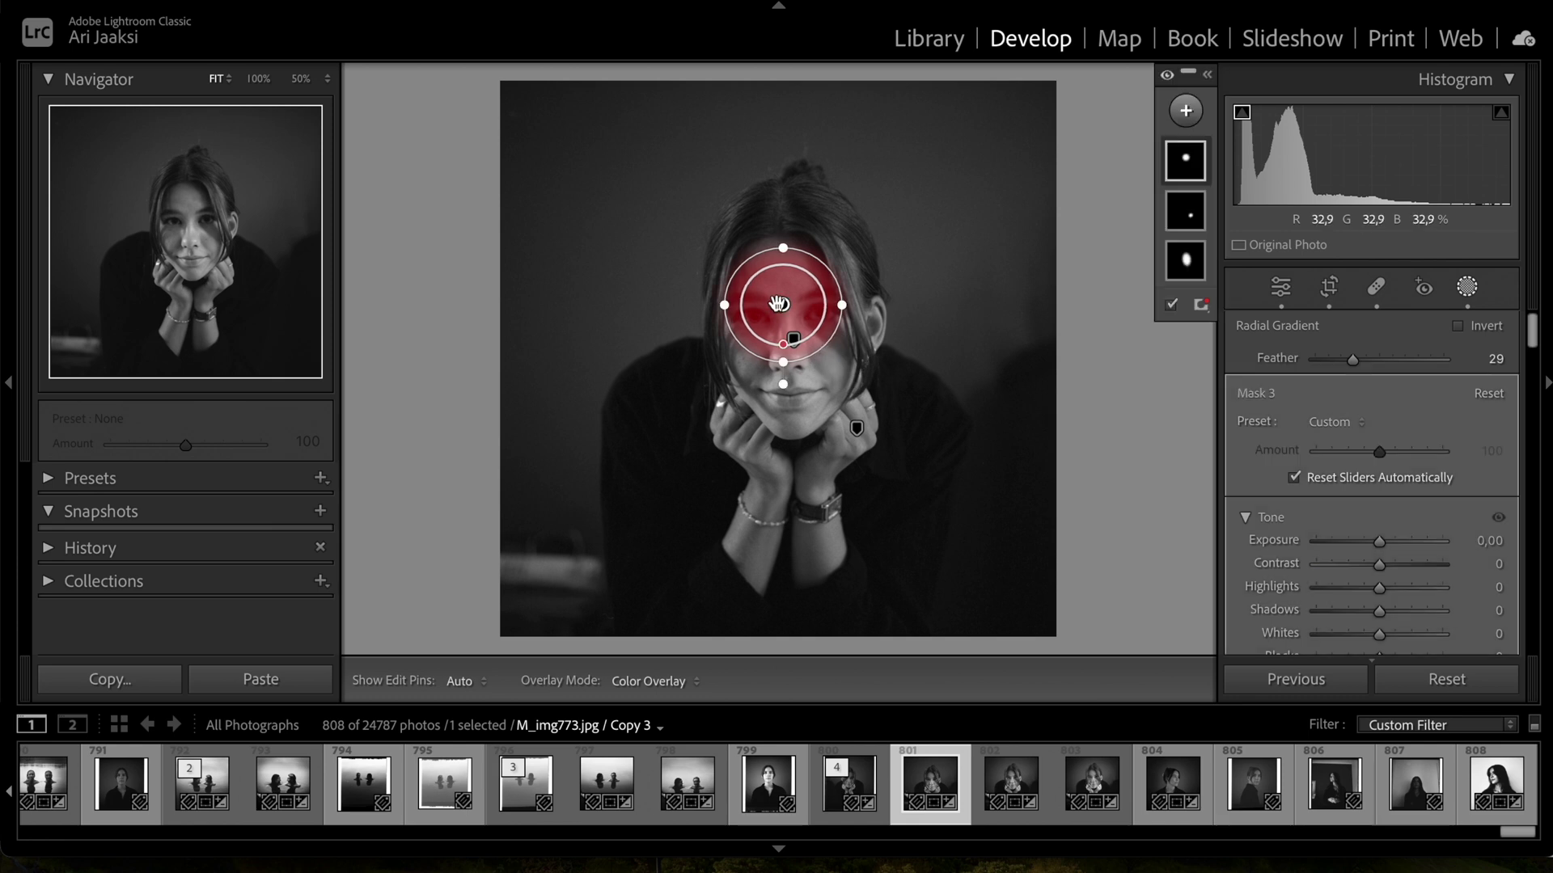
{"action": "left_click", "coordinate": [1379, 542]}
{"action": "left_click_drag", "start_coordinate": [1379, 544], "coordinate": [1381, 544]}
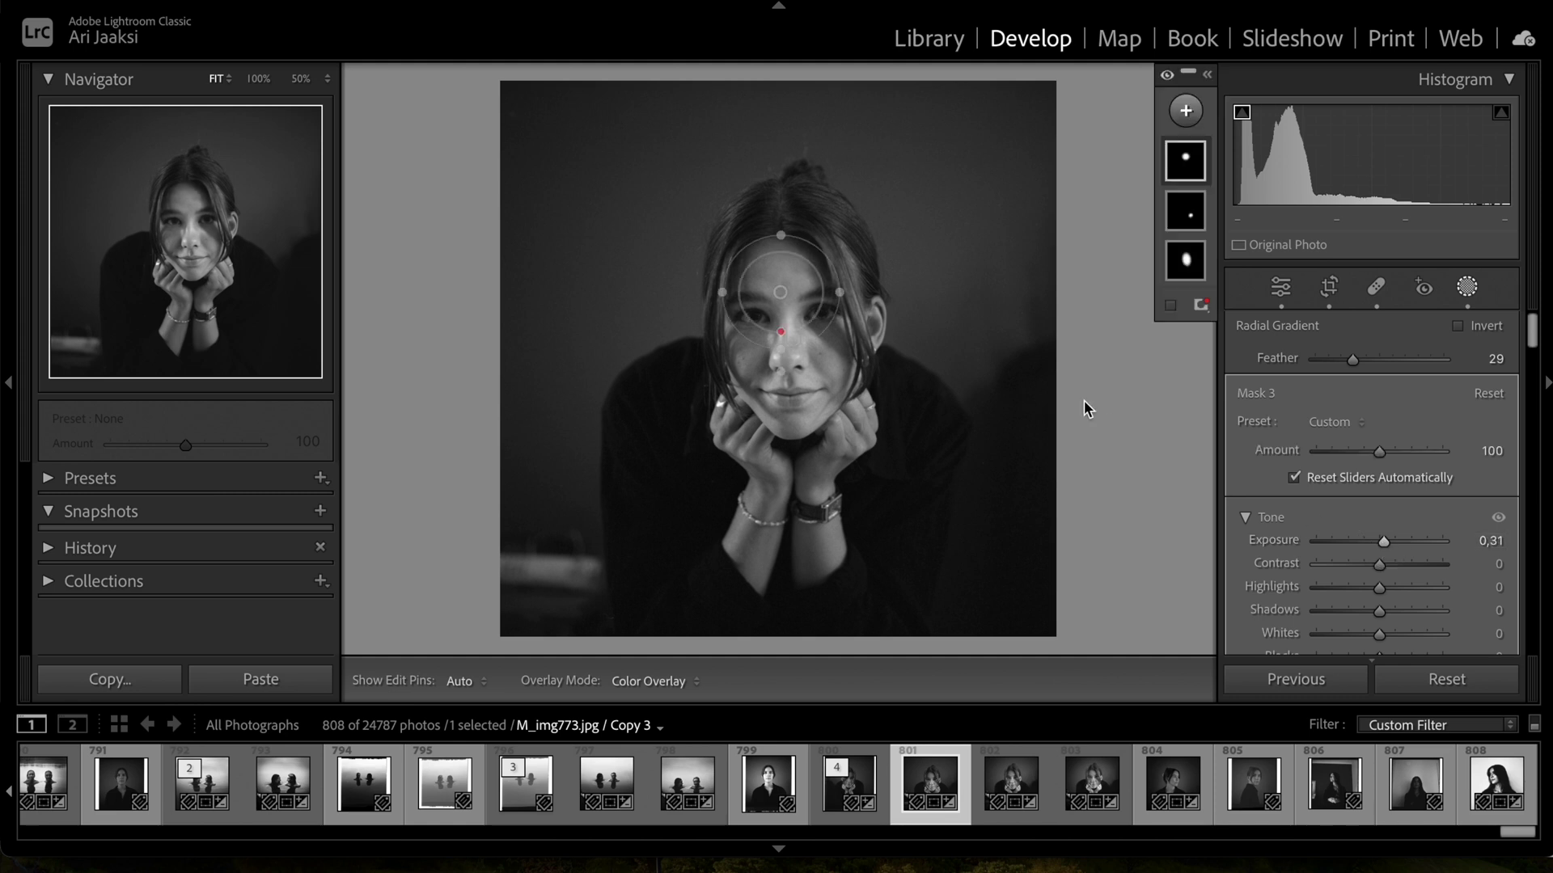
Widen the forehead mask into an ellipse across the brow and raise its exposure to 0.38.
{"action": "left_click_drag", "start_coordinate": [842, 293], "coordinate": [854, 292]}
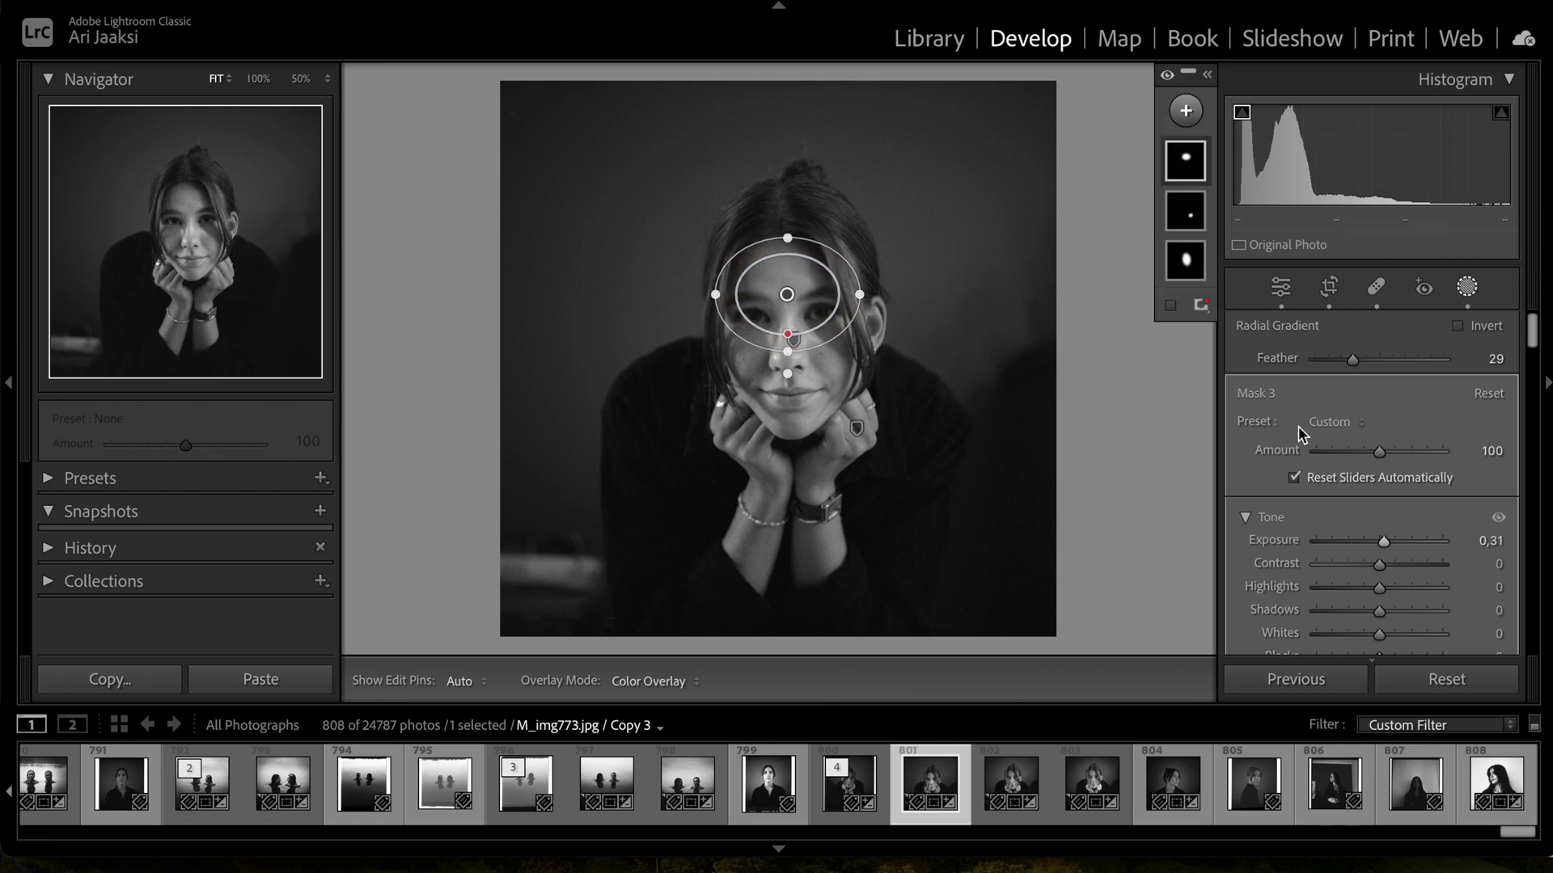
{"action": "left_click", "coordinate": [1383, 543]}
{"action": "left_click_drag", "start_coordinate": [1384, 546], "coordinate": [1386, 549]}
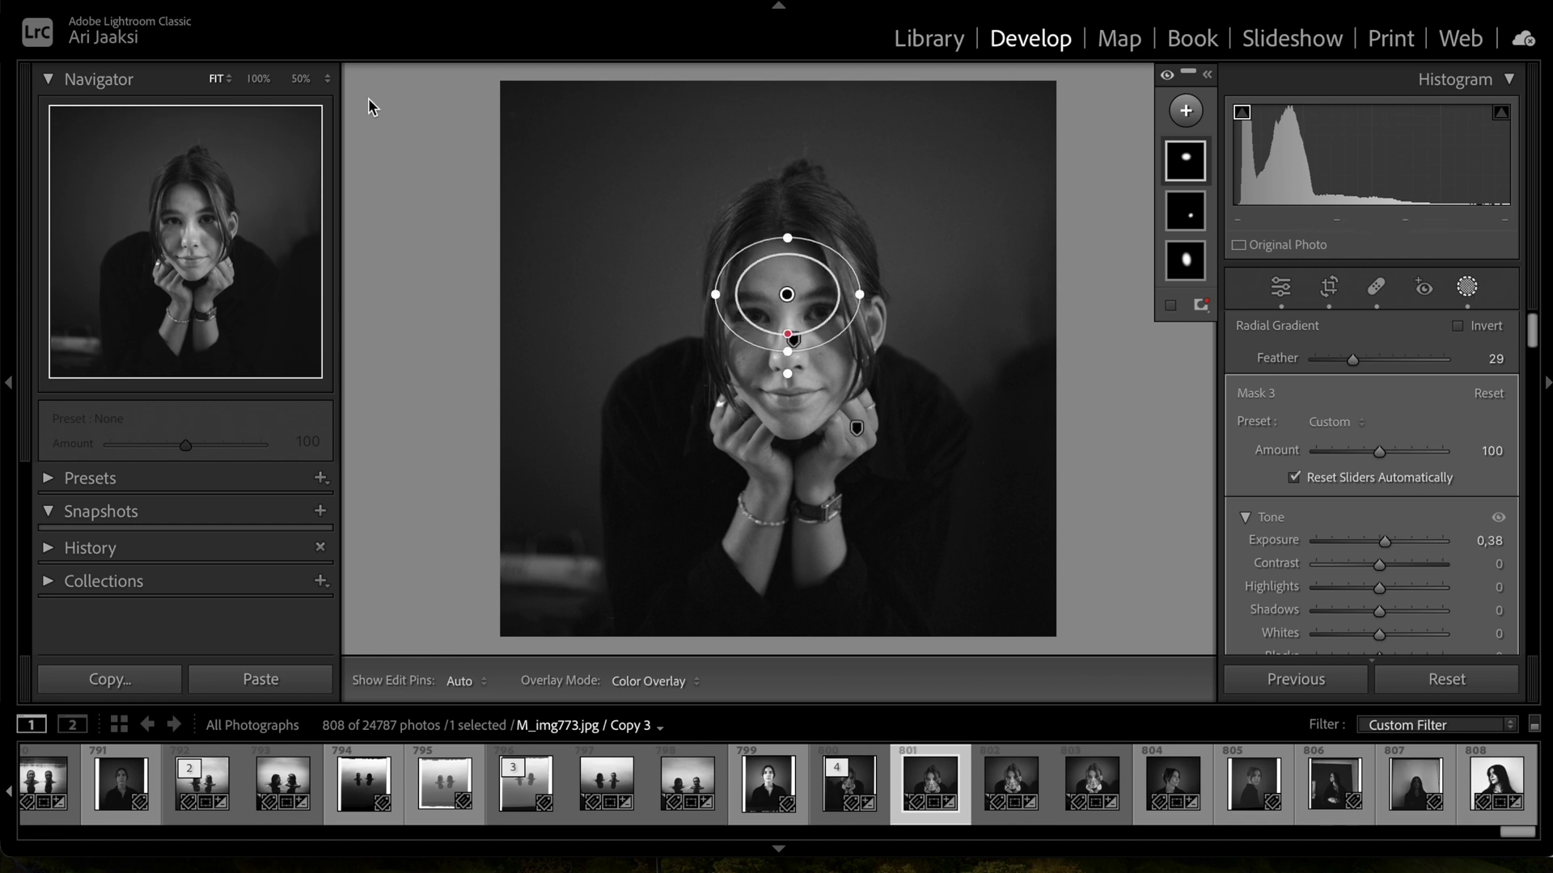
{"action": "left_click", "coordinate": [301, 79]}
{"action": "left_click_drag", "start_coordinate": [232, 186], "coordinate": [235, 224]}
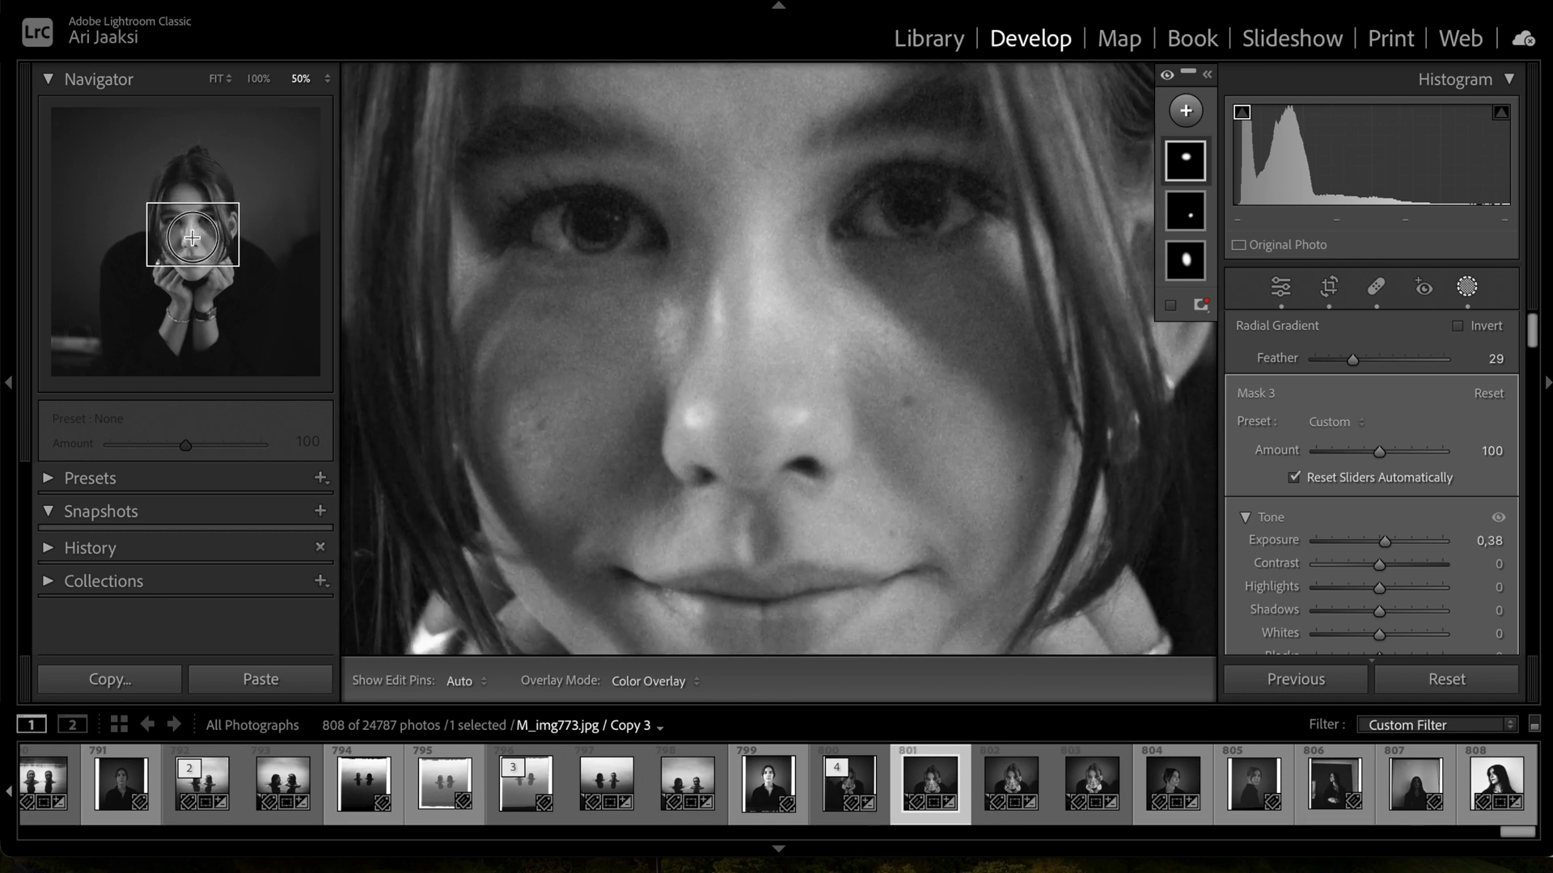
{"action": "left_click", "coordinate": [1468, 287]}
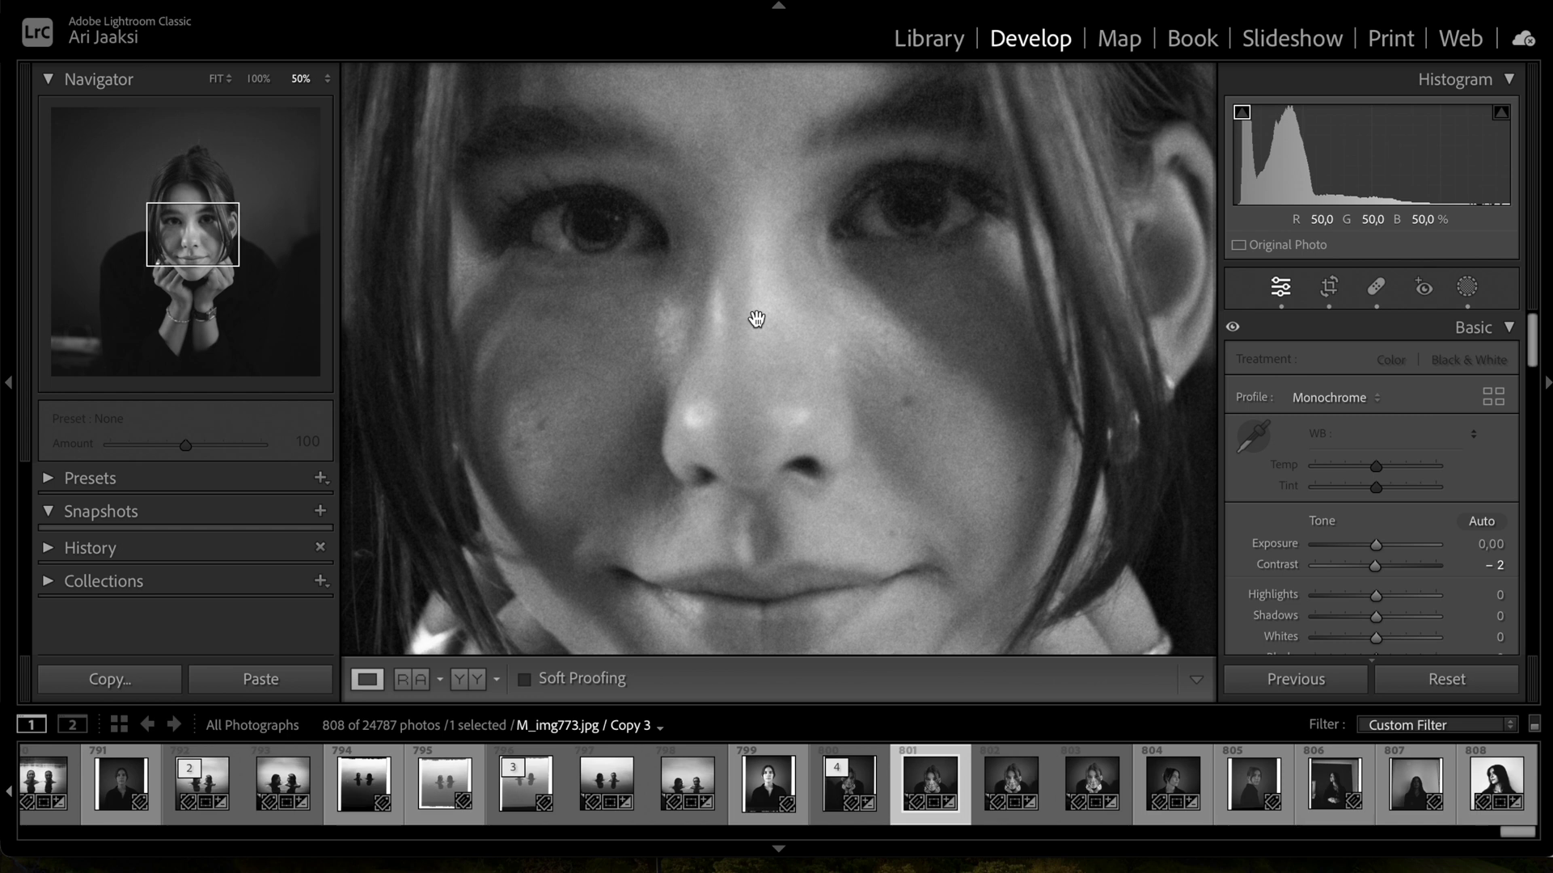
{"action": "left_click", "coordinate": [1467, 289]}
{"action": "left_click", "coordinate": [1185, 110]}
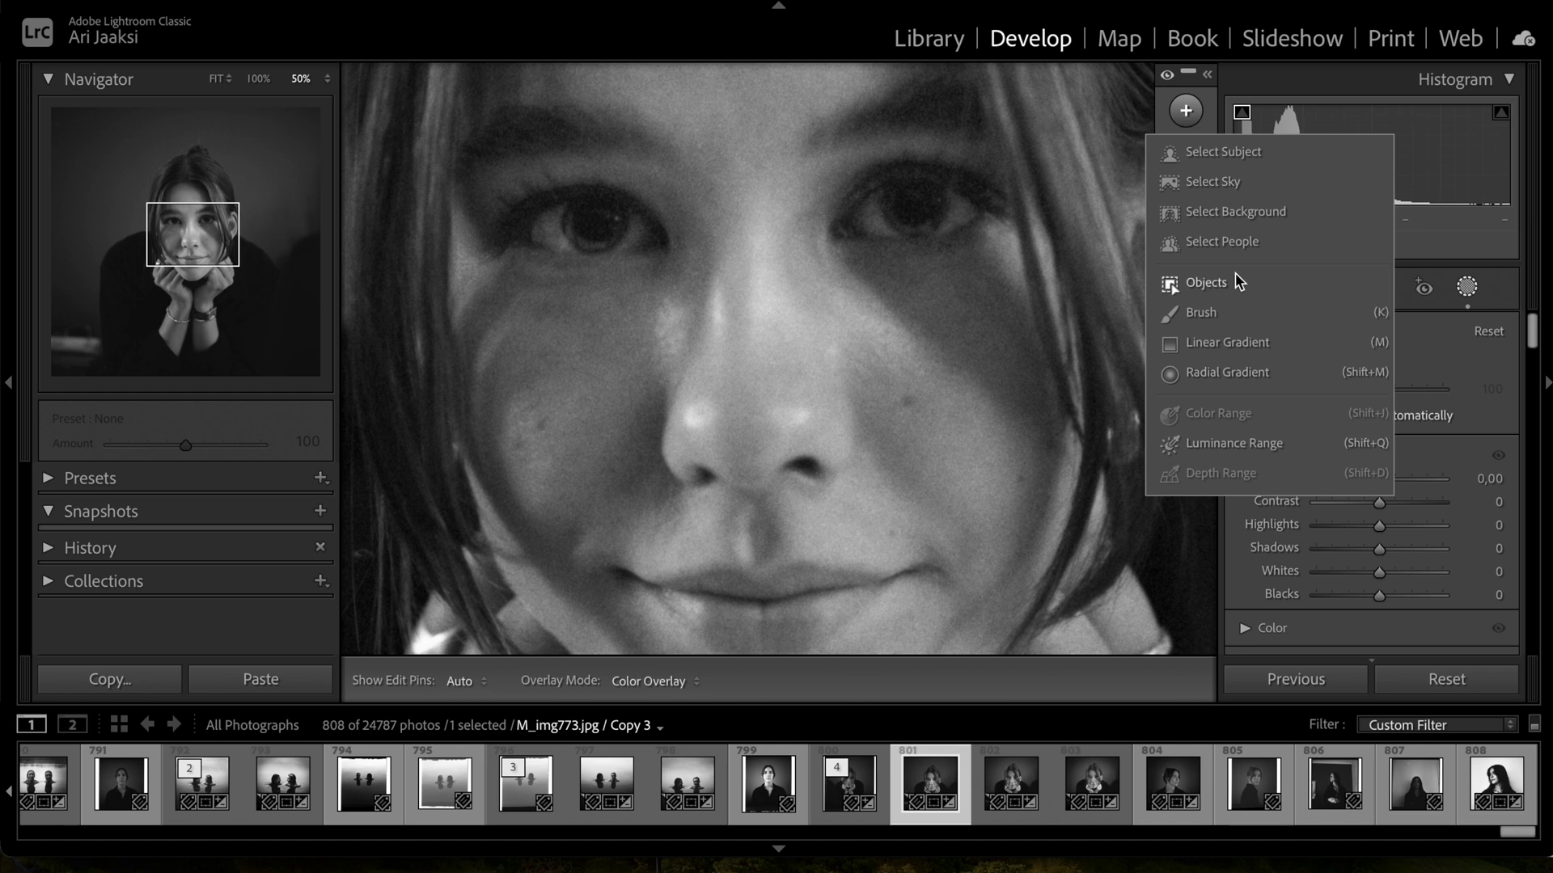
{"action": "left_click", "coordinate": [1234, 371]}
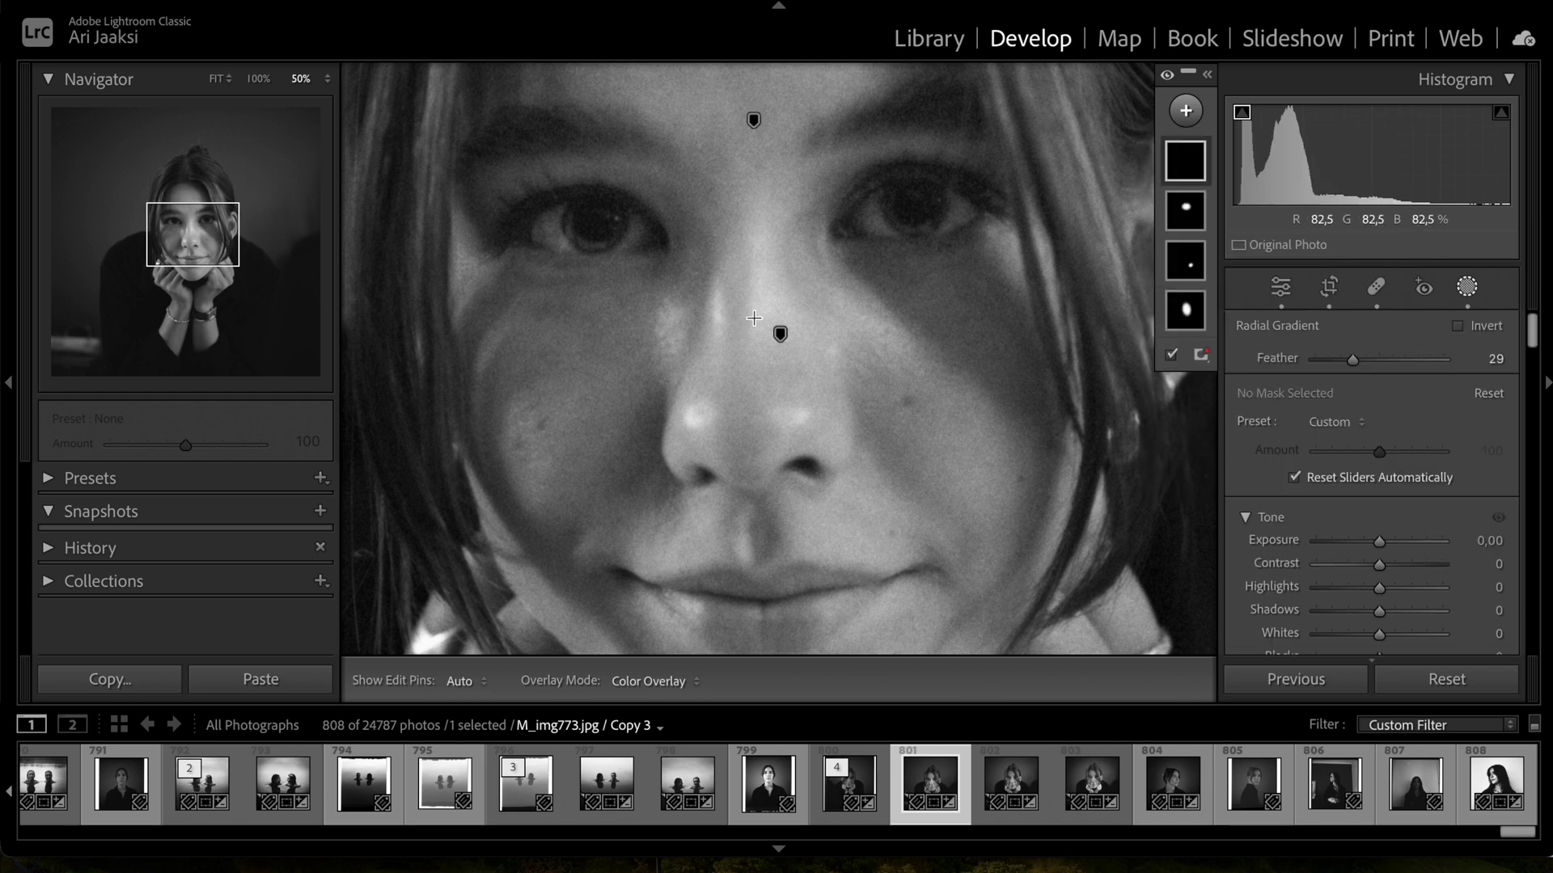
{"action": "left_click_drag", "start_coordinate": [749, 318], "coordinate": [969, 316]}
{"action": "key", "text": "Delete"}
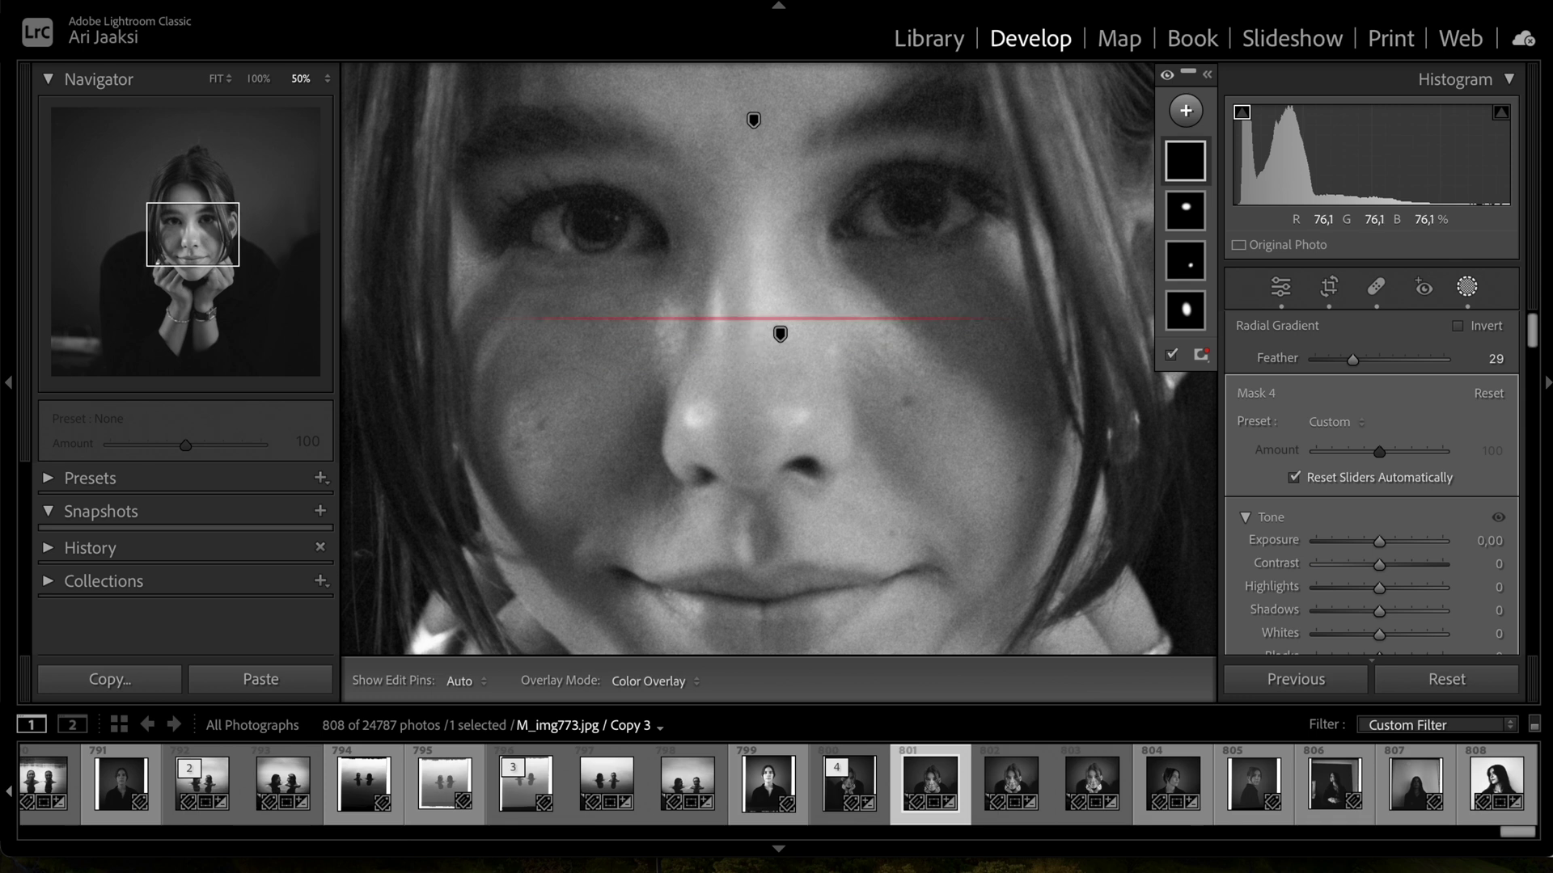
Add a tilted elliptical radial gradient mask over the nose bridge with feather 37 and highlights at -33.
{"action": "left_click", "coordinate": [1185, 111]}
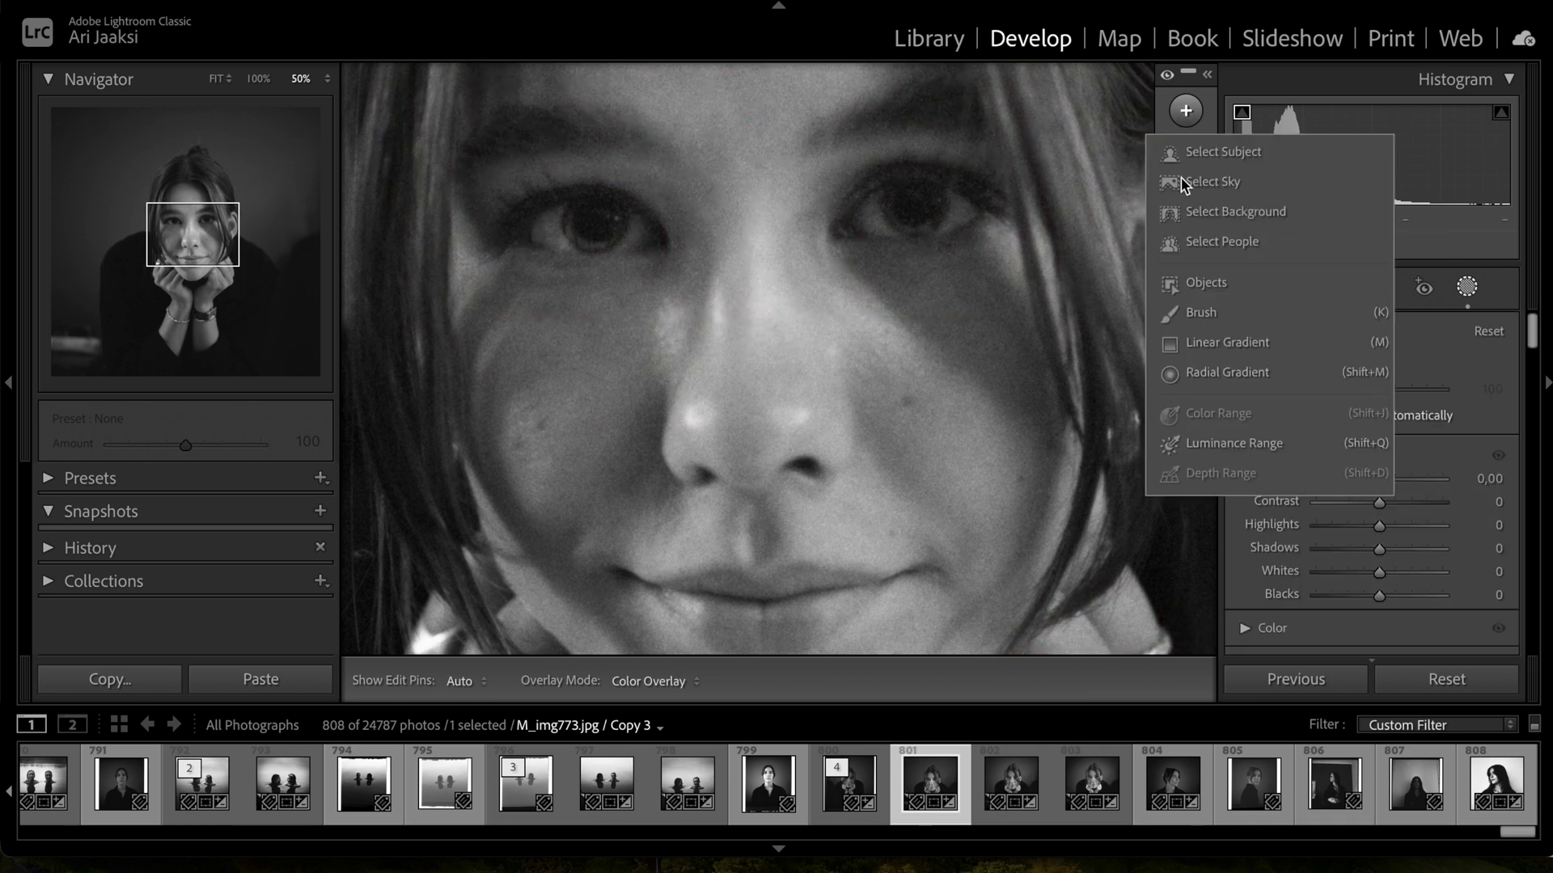
{"action": "left_click", "coordinate": [1195, 372]}
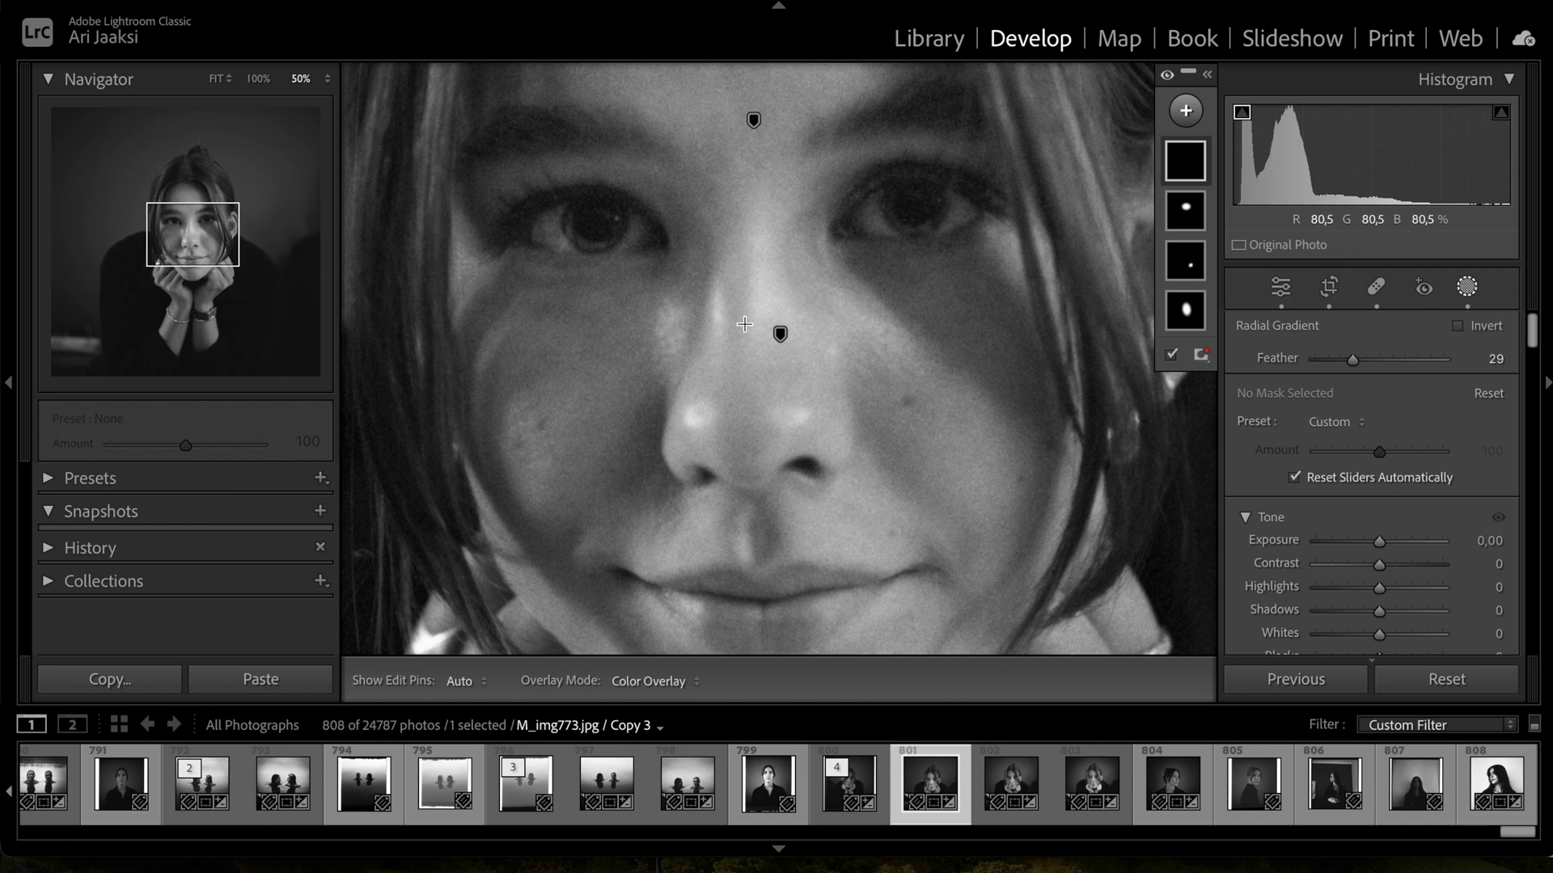
{"action": "left_click_drag", "start_coordinate": [745, 324], "coordinate": [910, 396]}
{"action": "left_click_drag", "start_coordinate": [916, 315], "coordinate": [910, 342]}
{"action": "left_click_drag", "start_coordinate": [749, 327], "coordinate": [747, 371]}
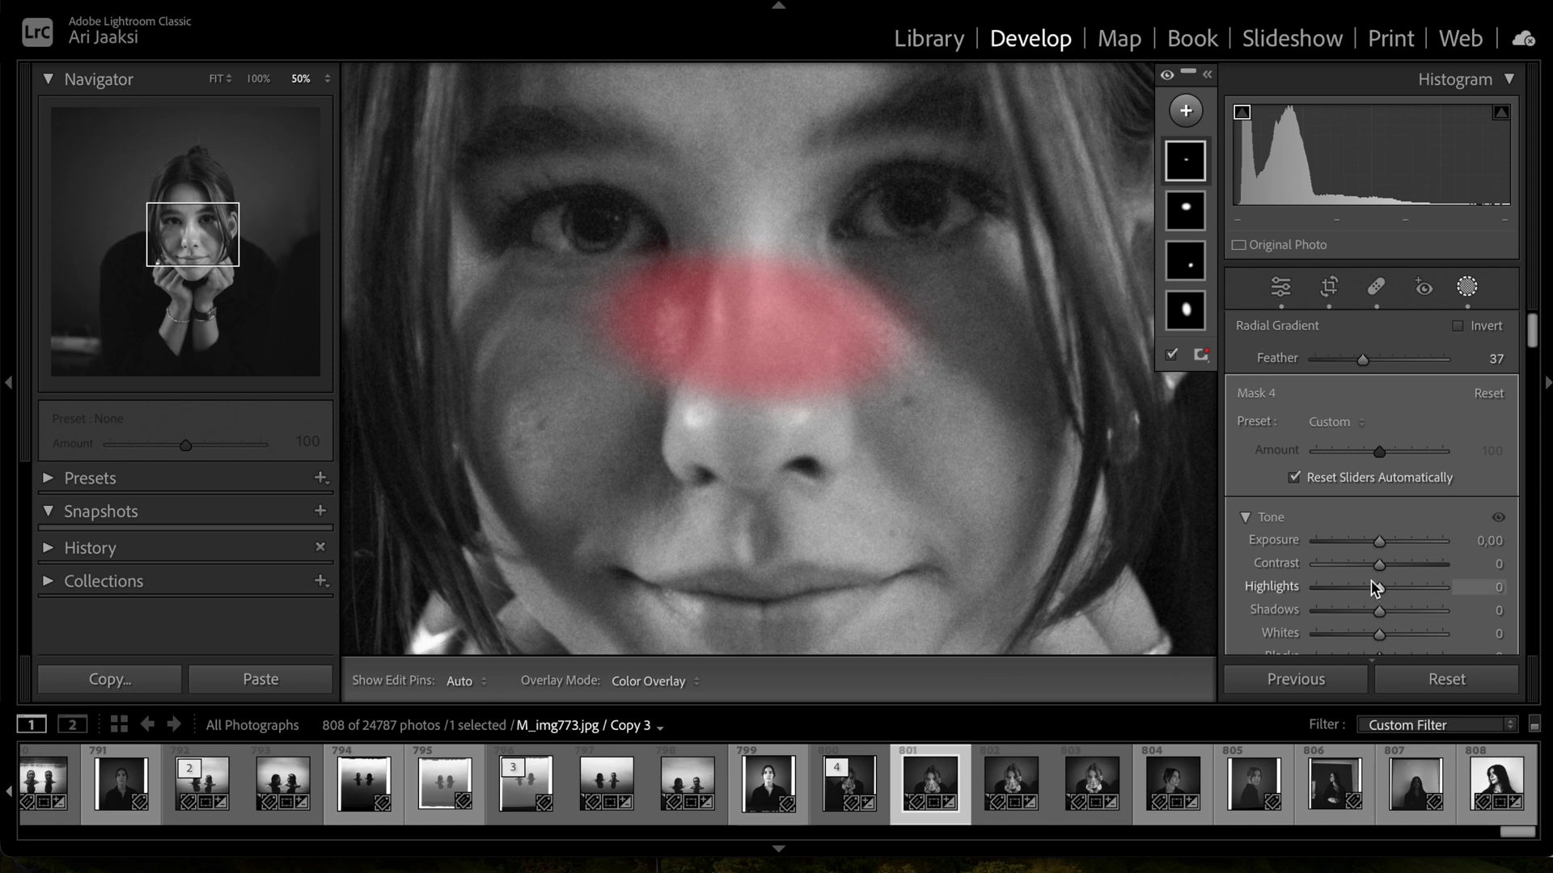
{"action": "left_click_drag", "start_coordinate": [1379, 590], "coordinate": [1359, 593]}
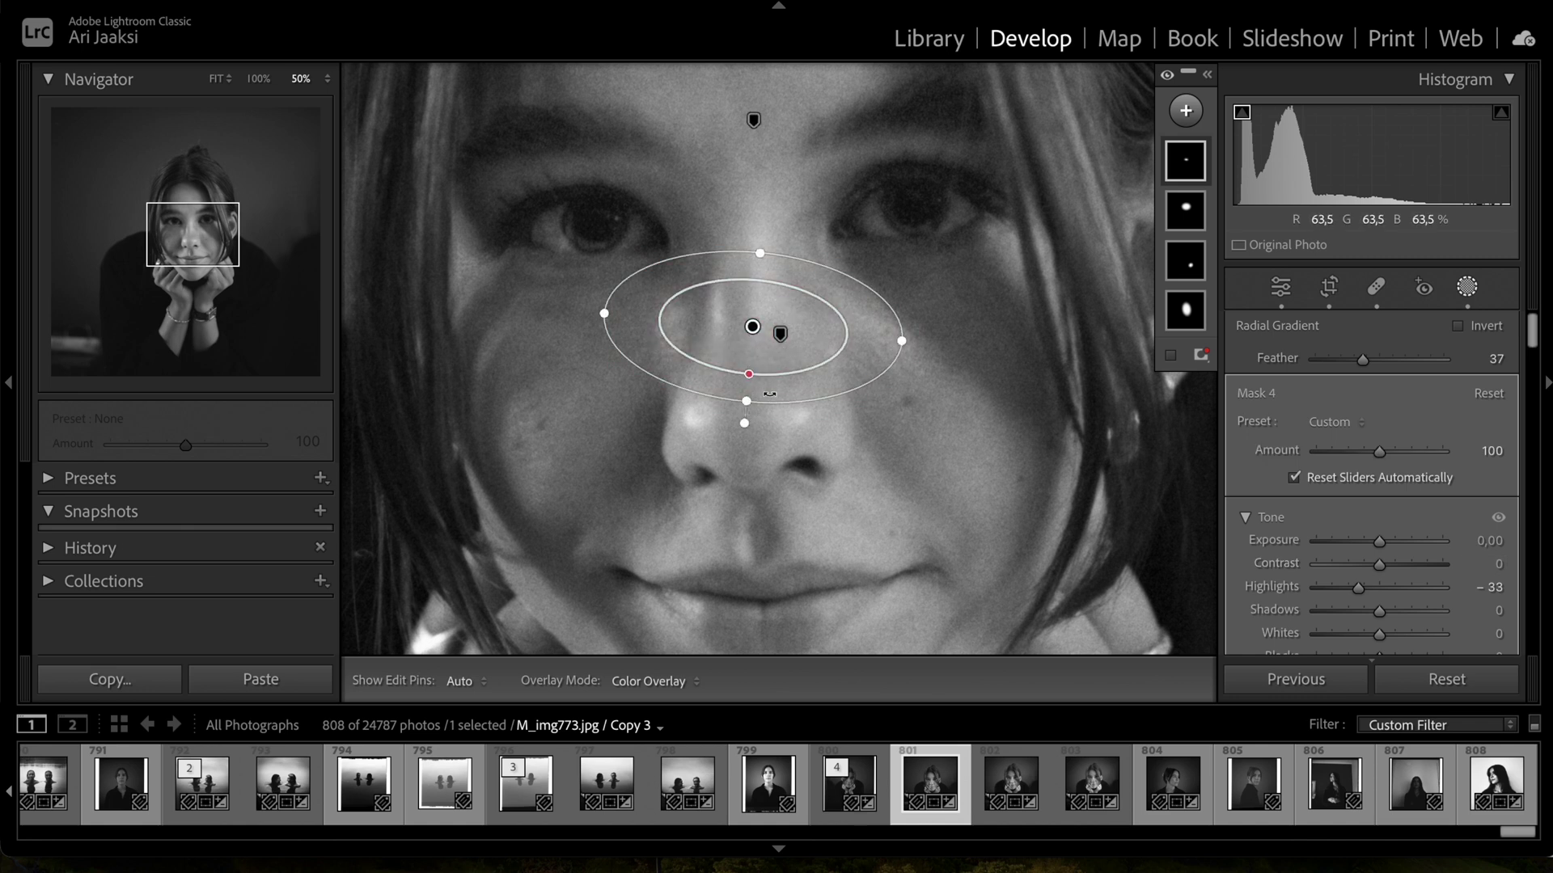
Enlarge and recenter the nose mask so it reaches from the inner eyes to the nostrils and onto both cheeks.
{"action": "left_click_drag", "start_coordinate": [742, 405], "coordinate": [733, 462]}
{"action": "left_click_drag", "start_coordinate": [756, 329], "coordinate": [763, 336]}
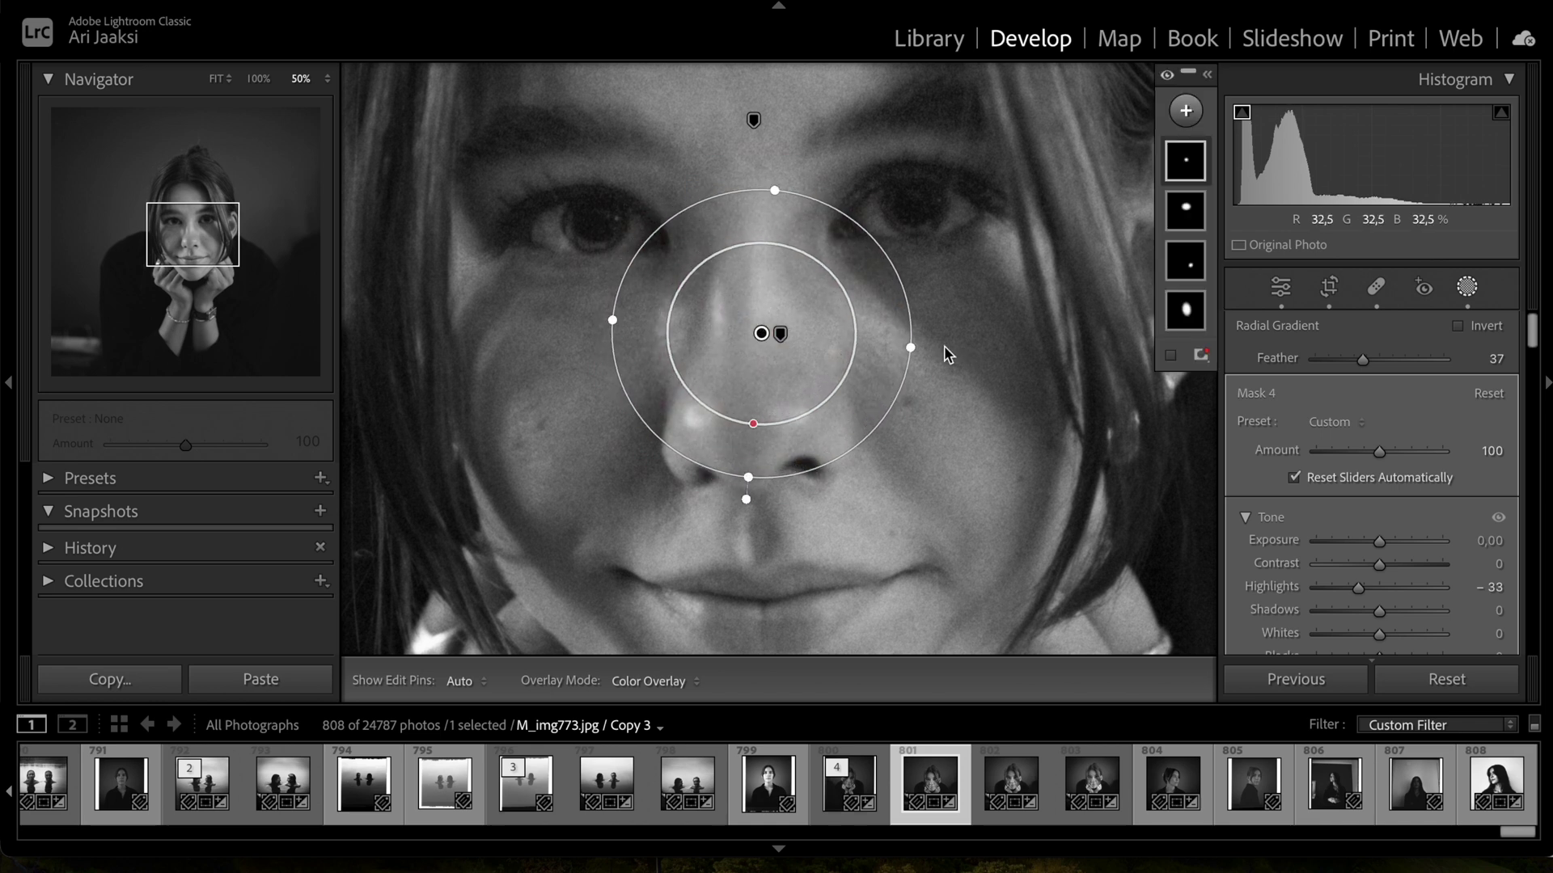
{"action": "left_click_drag", "start_coordinate": [910, 347], "coordinate": [941, 352]}
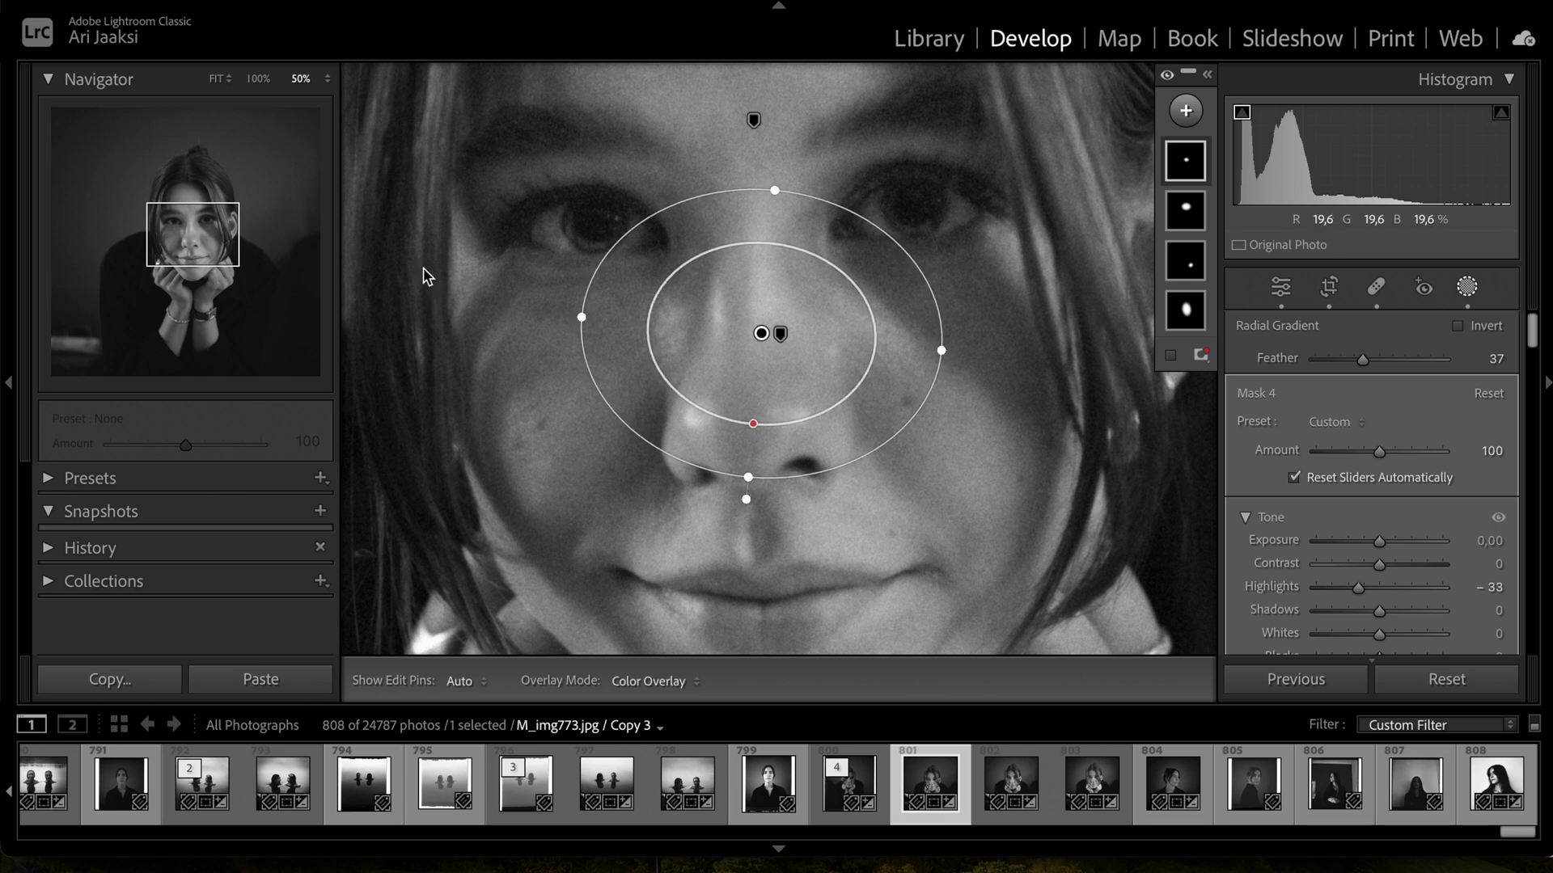
Raise the exposure of the existing forehead and eyes mask to 0.53.
{"action": "left_click", "coordinate": [217, 79]}
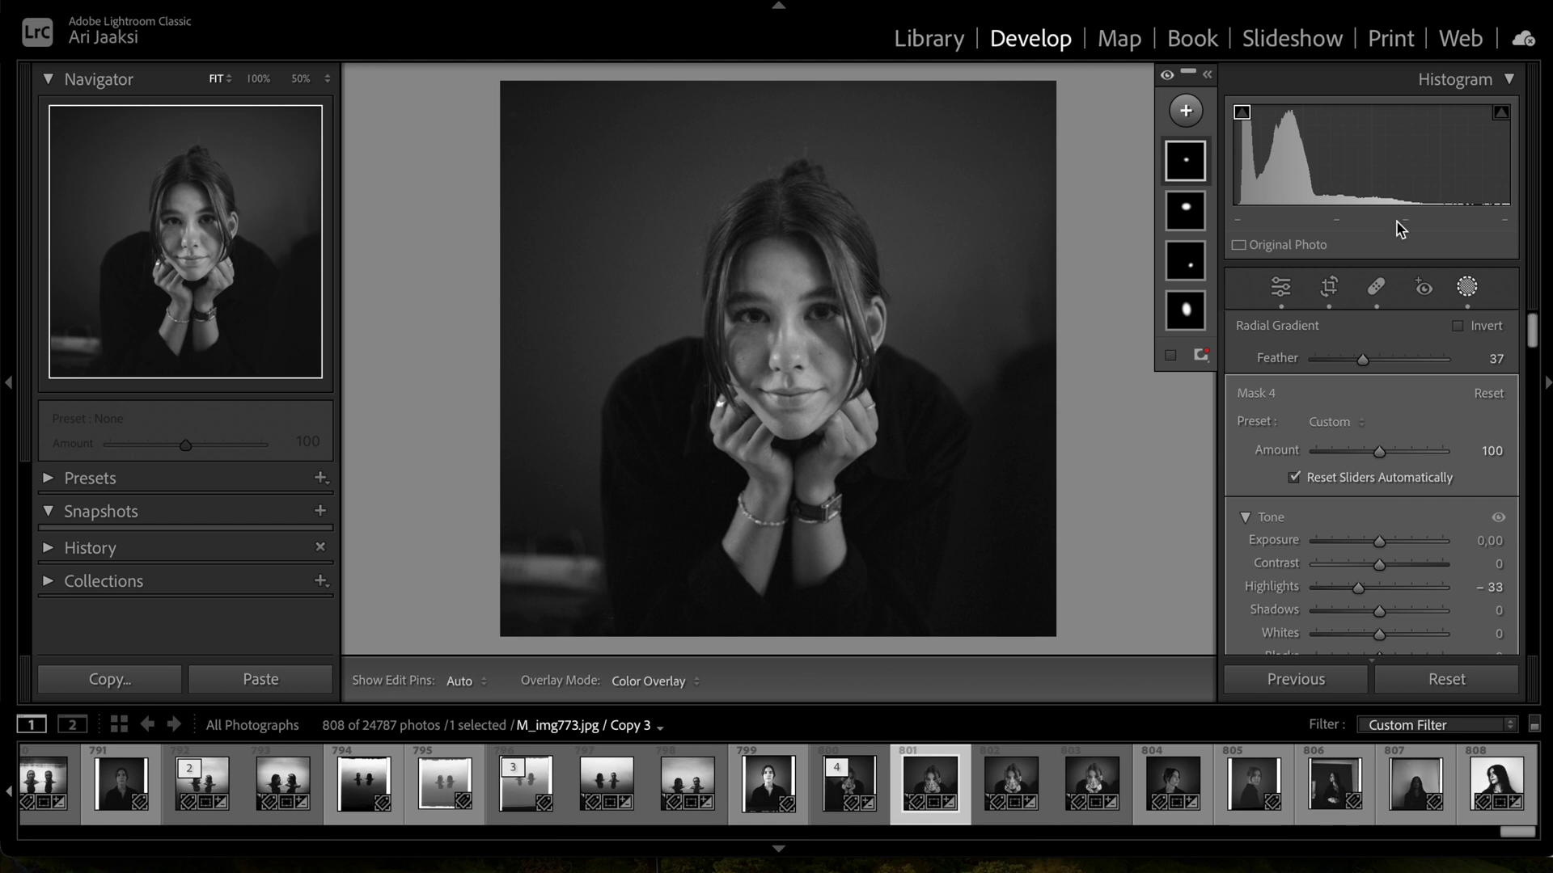
{"action": "left_click", "coordinate": [1186, 209]}
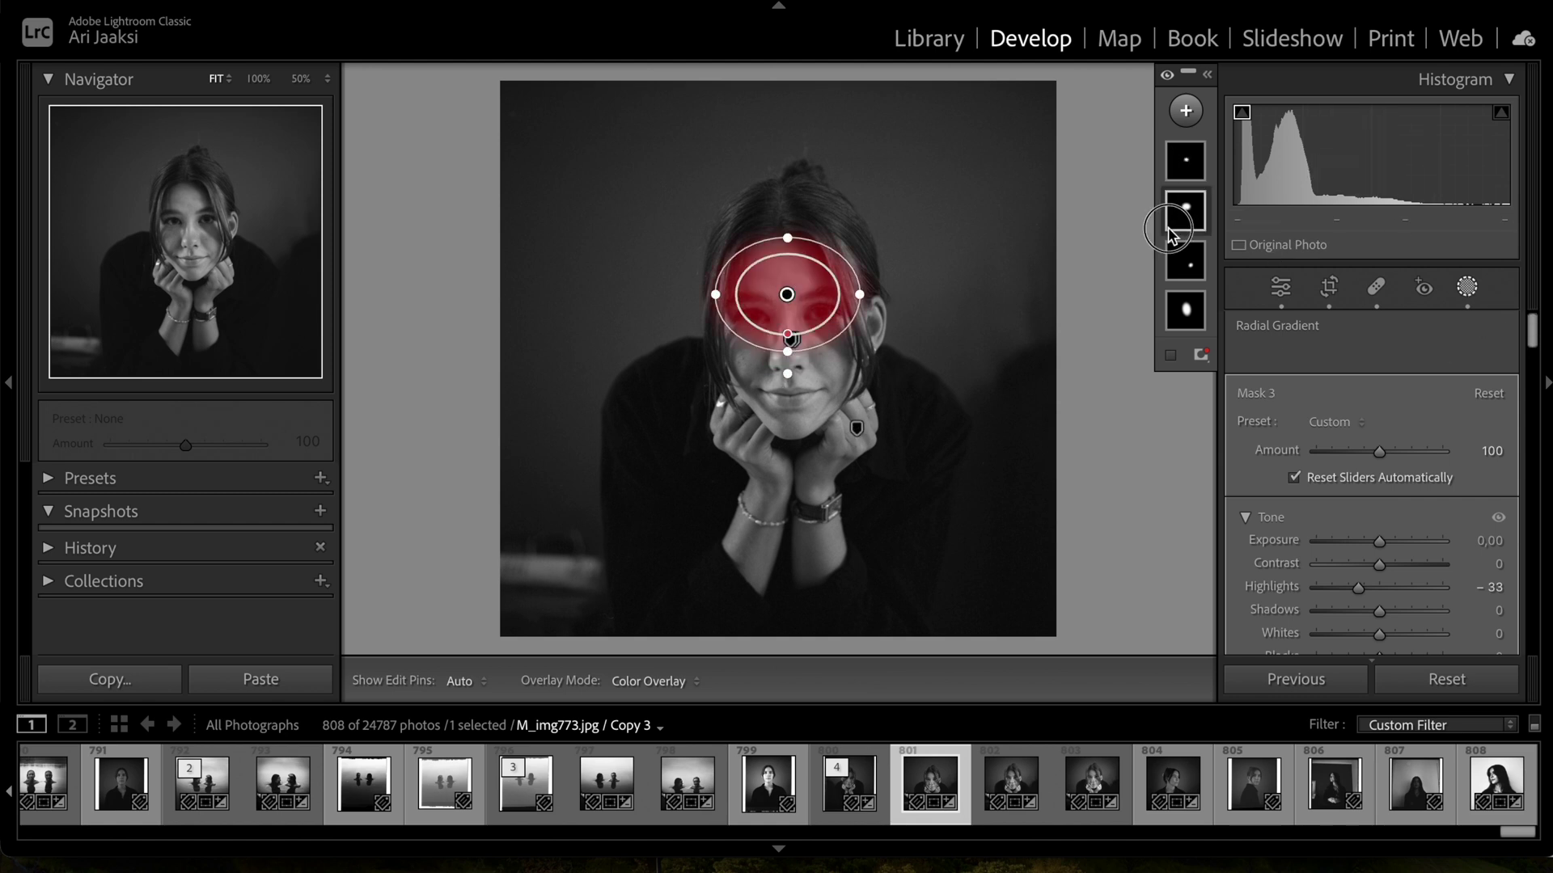
{"action": "left_click_drag", "start_coordinate": [1383, 544], "coordinate": [1388, 546]}
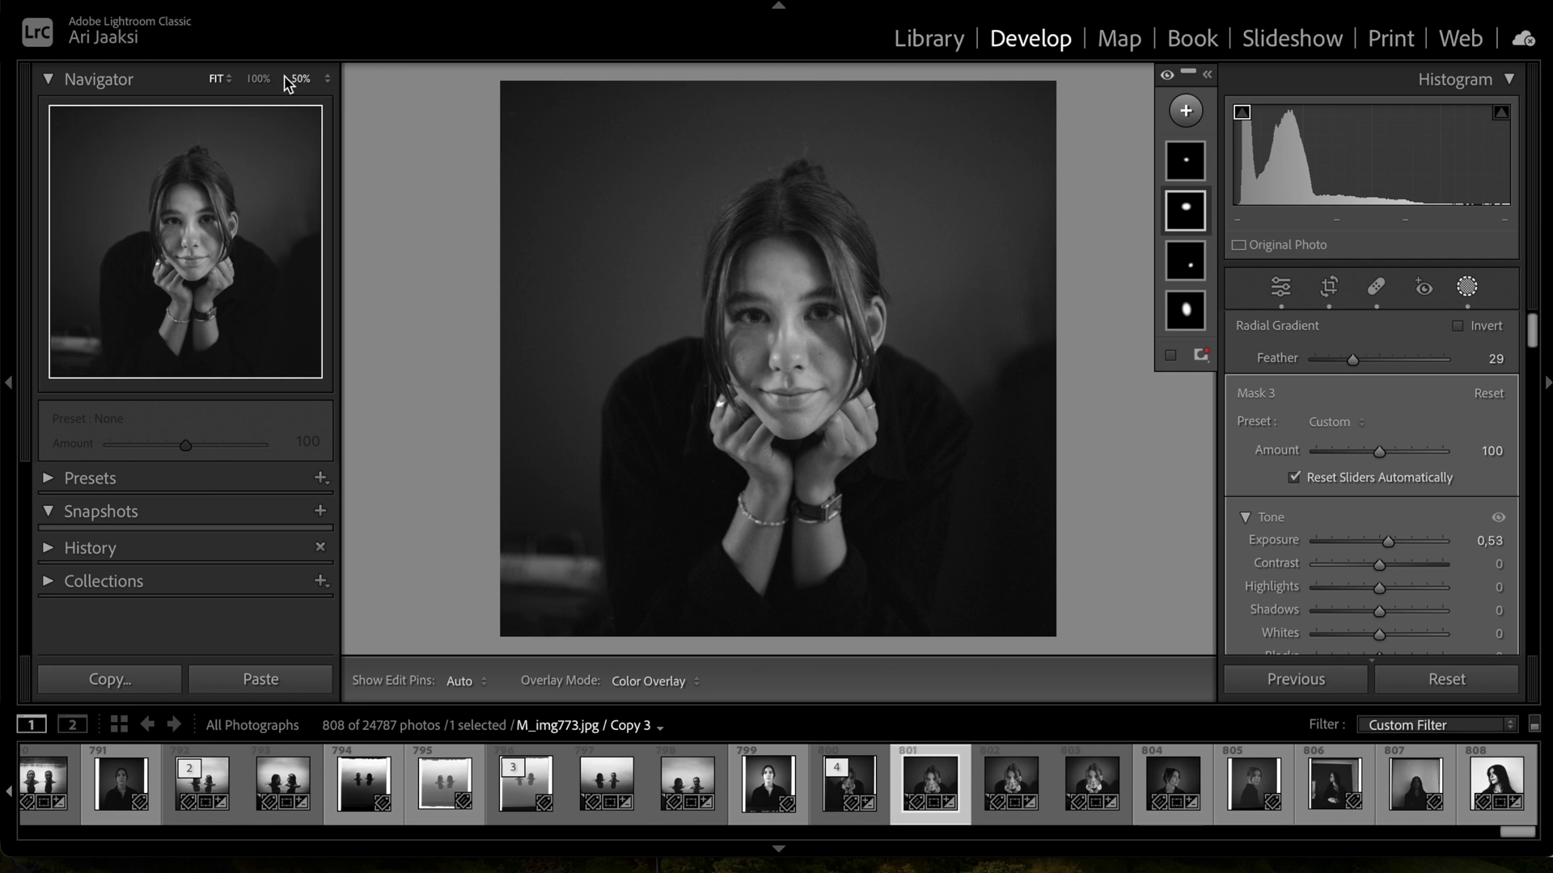
Add an elliptical radial gradient mask with feather 29 over one eye and duplicate the ellipse onto the other eye.
{"action": "left_click", "coordinate": [259, 78]}
{"action": "left_click_drag", "start_coordinate": [198, 243], "coordinate": [174, 225]}
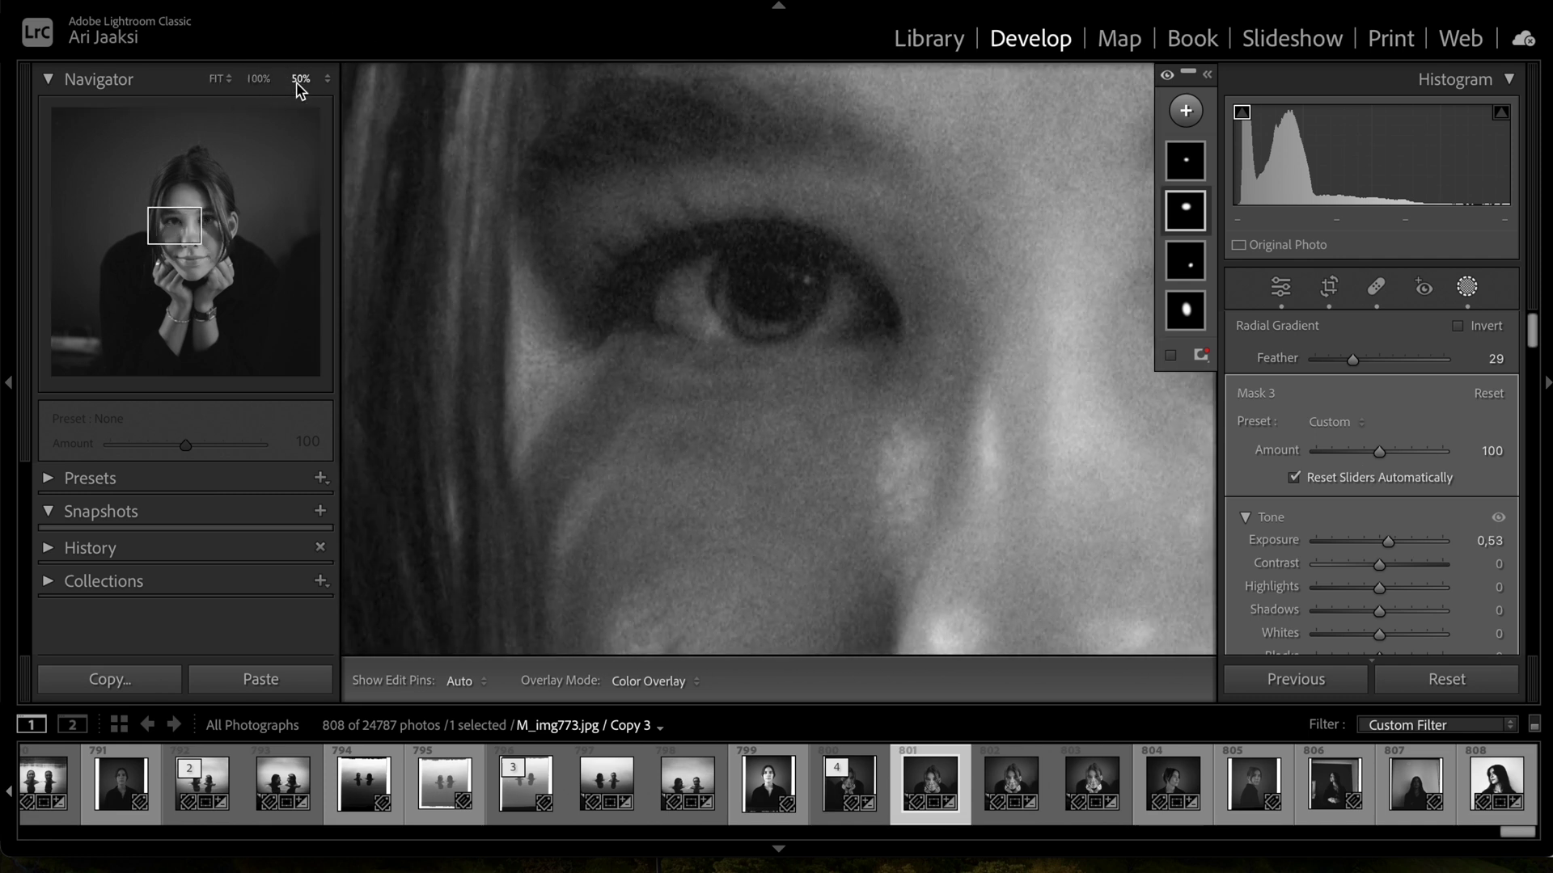
{"action": "left_click", "coordinate": [299, 78]}
{"action": "left_click_drag", "start_coordinate": [209, 234], "coordinate": [231, 234]}
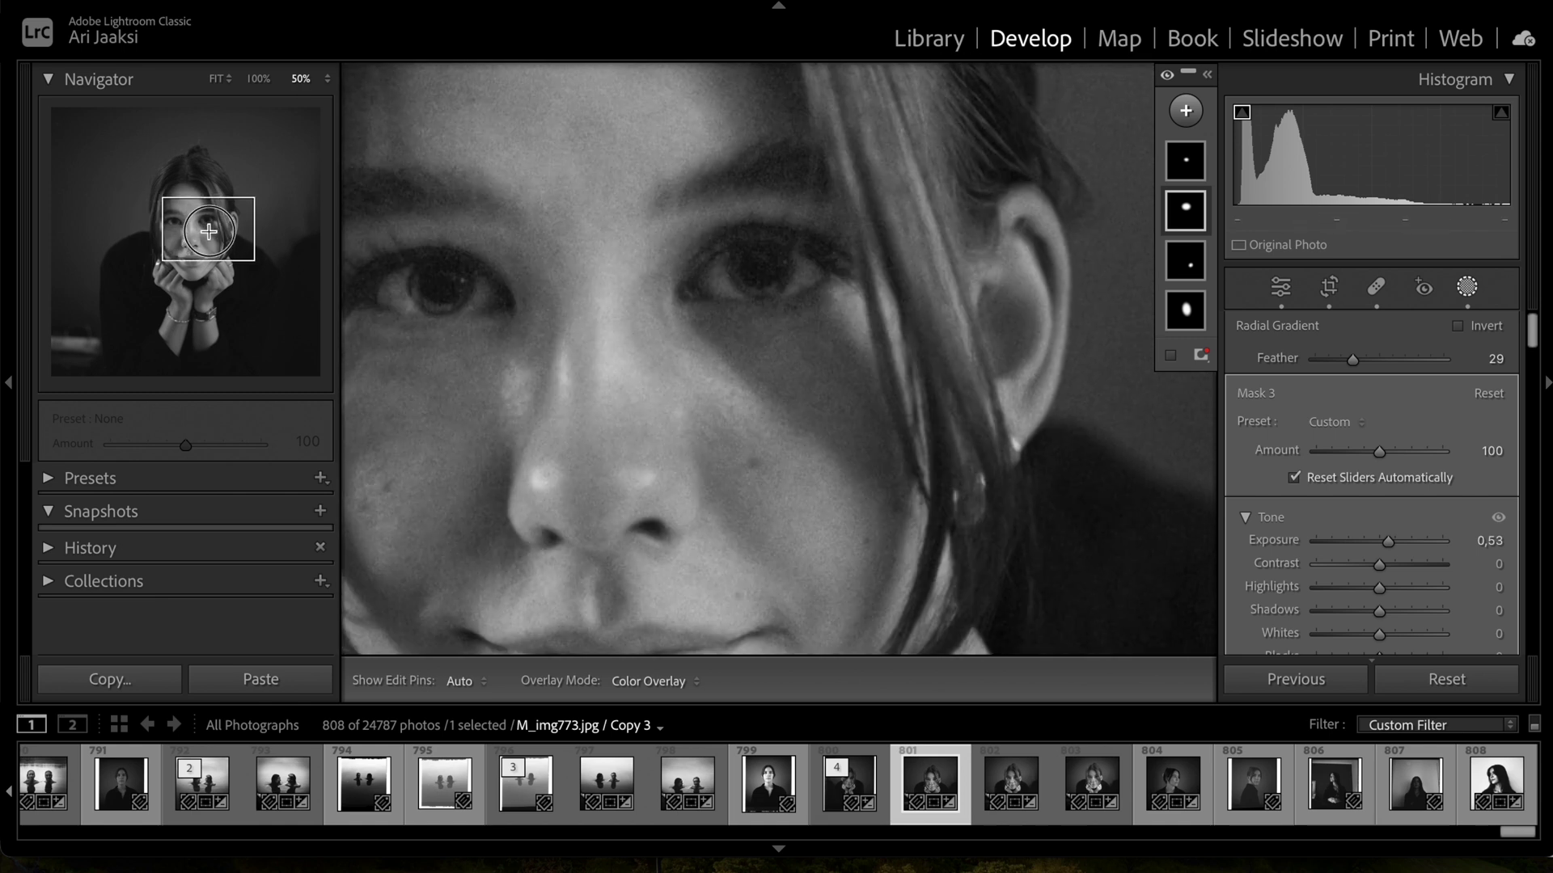
{"action": "left_click", "coordinate": [1464, 286]}
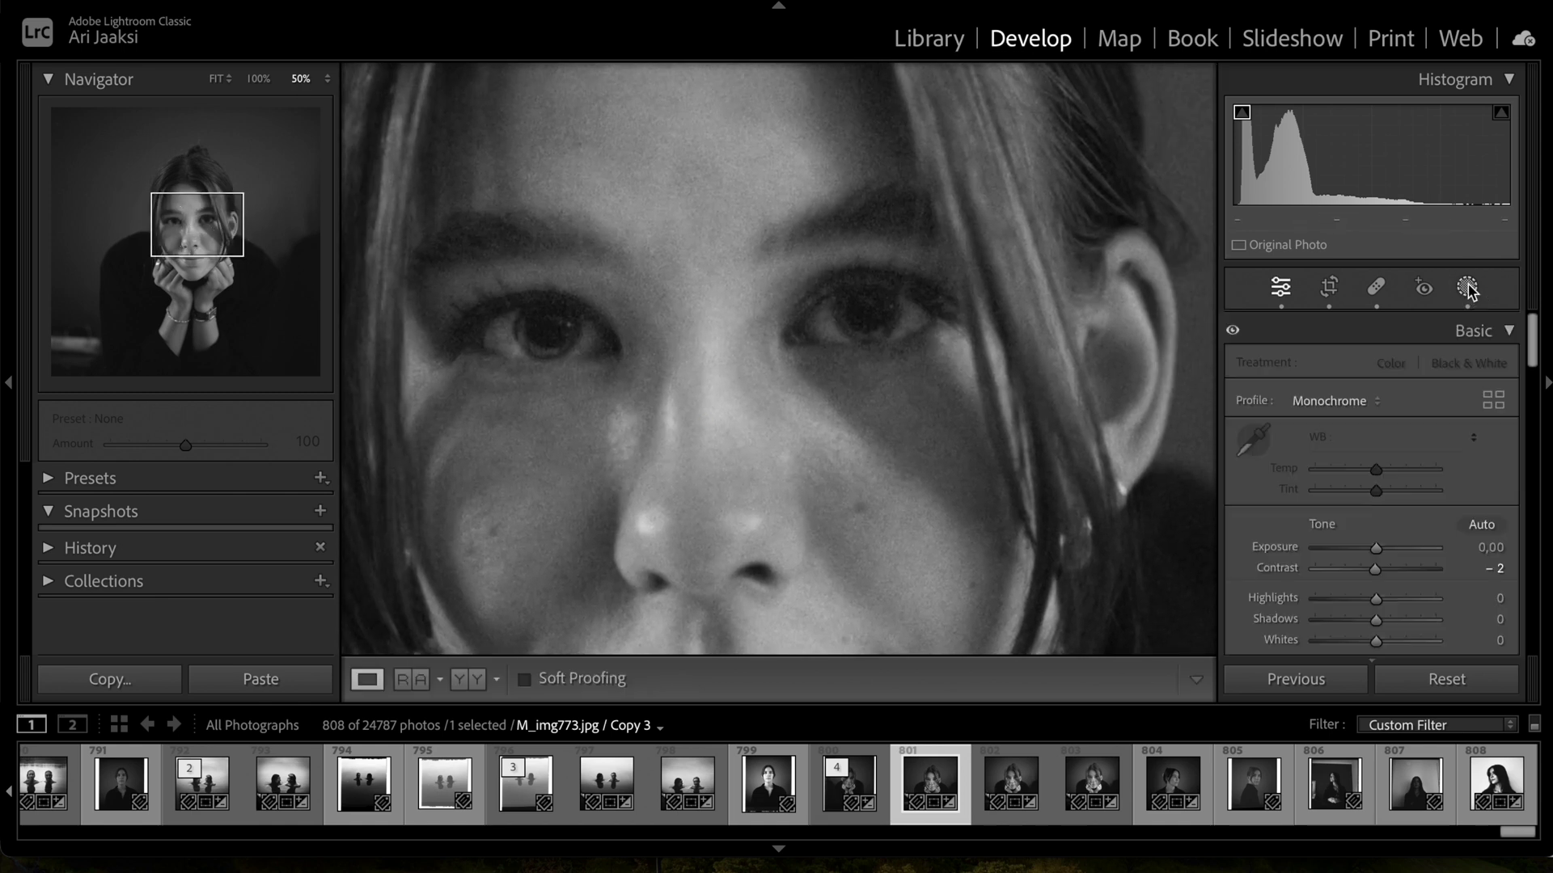
{"action": "left_click", "coordinate": [1464, 286]}
{"action": "left_click", "coordinate": [1195, 118]}
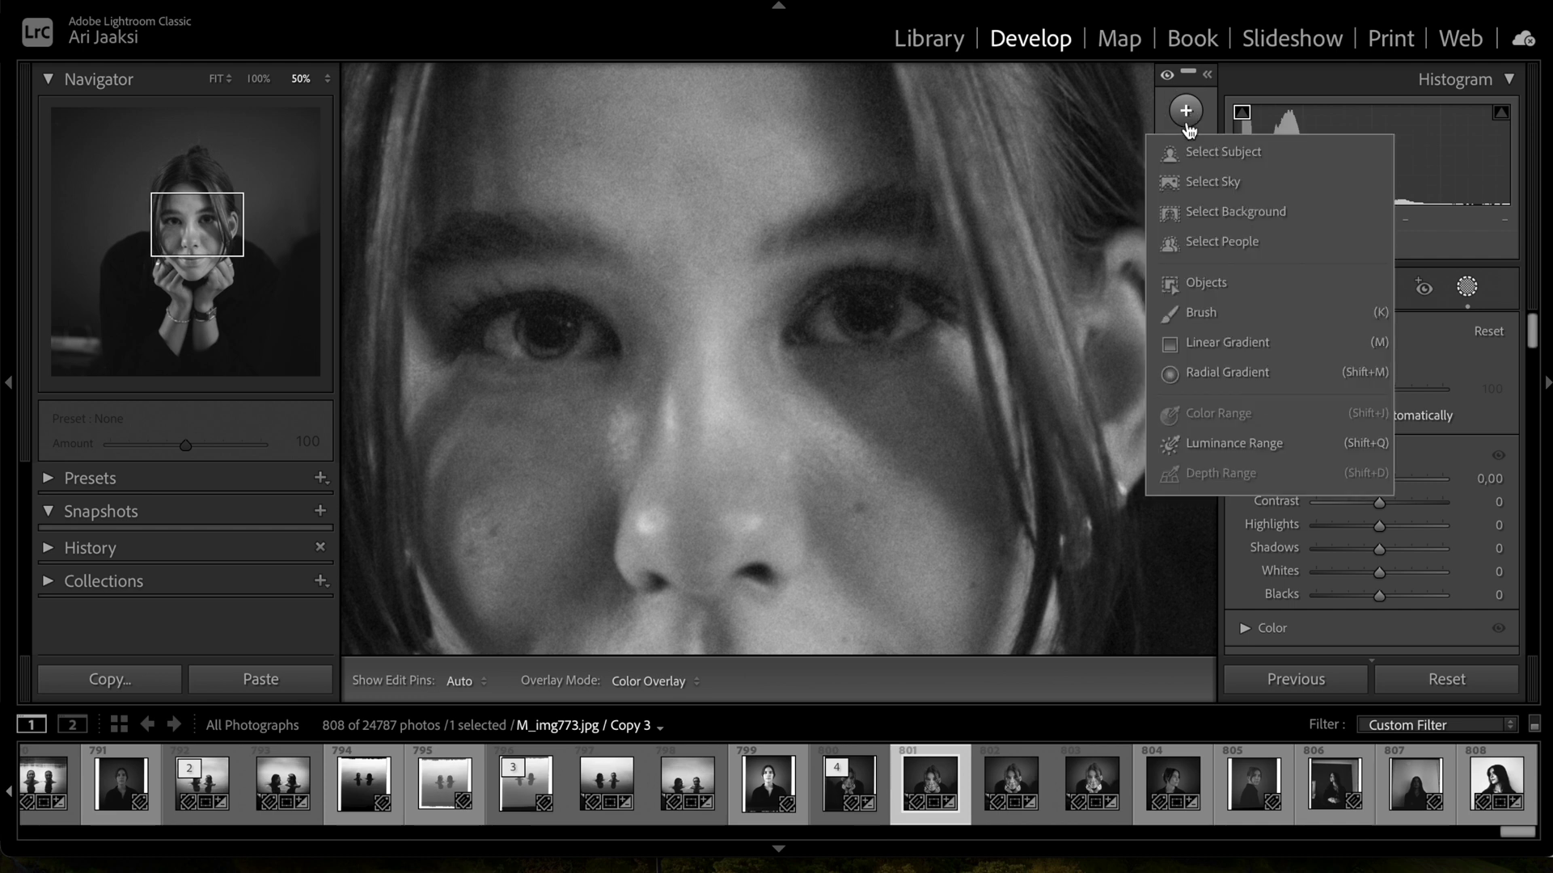
{"action": "left_click", "coordinate": [1205, 373]}
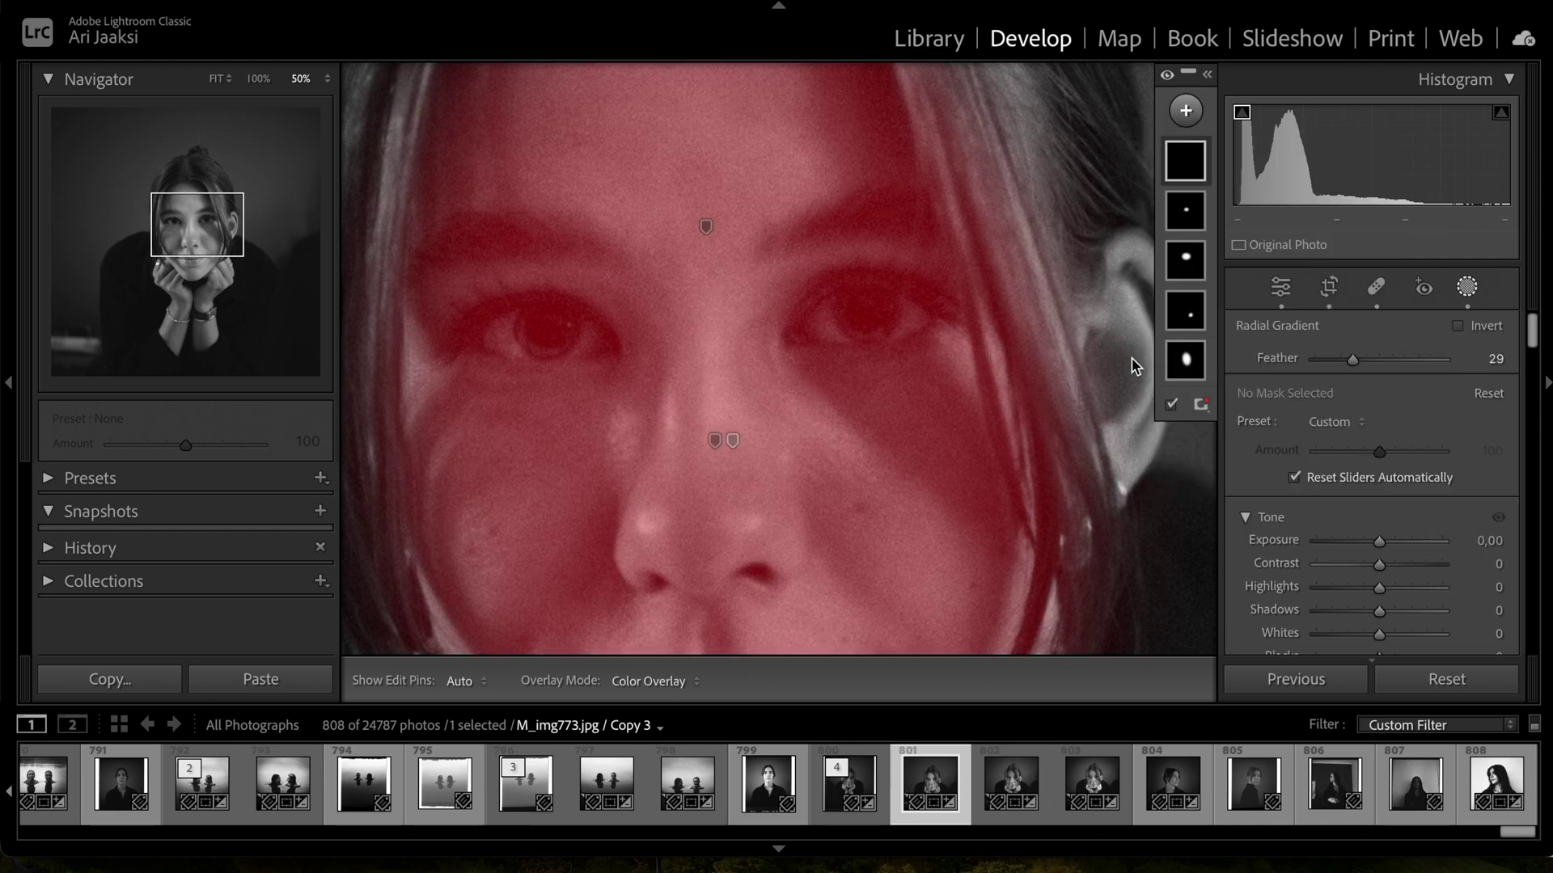
{"action": "left_click_drag", "start_coordinate": [536, 329], "coordinate": [618, 376]}
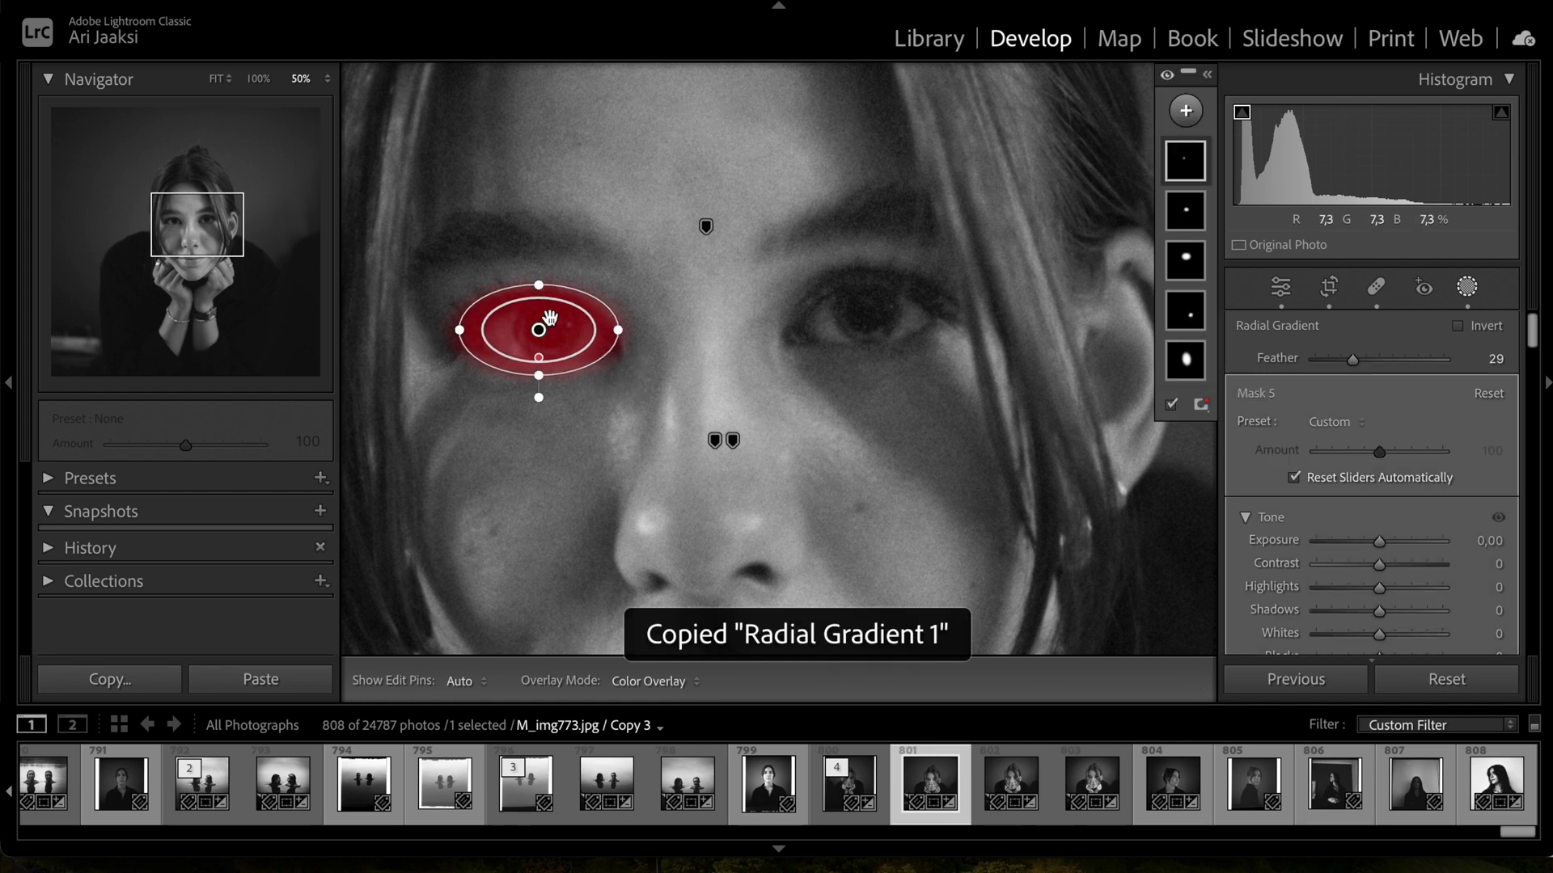
{"action": "left_click_drag", "start_coordinate": [537, 329], "coordinate": [963, 298]}
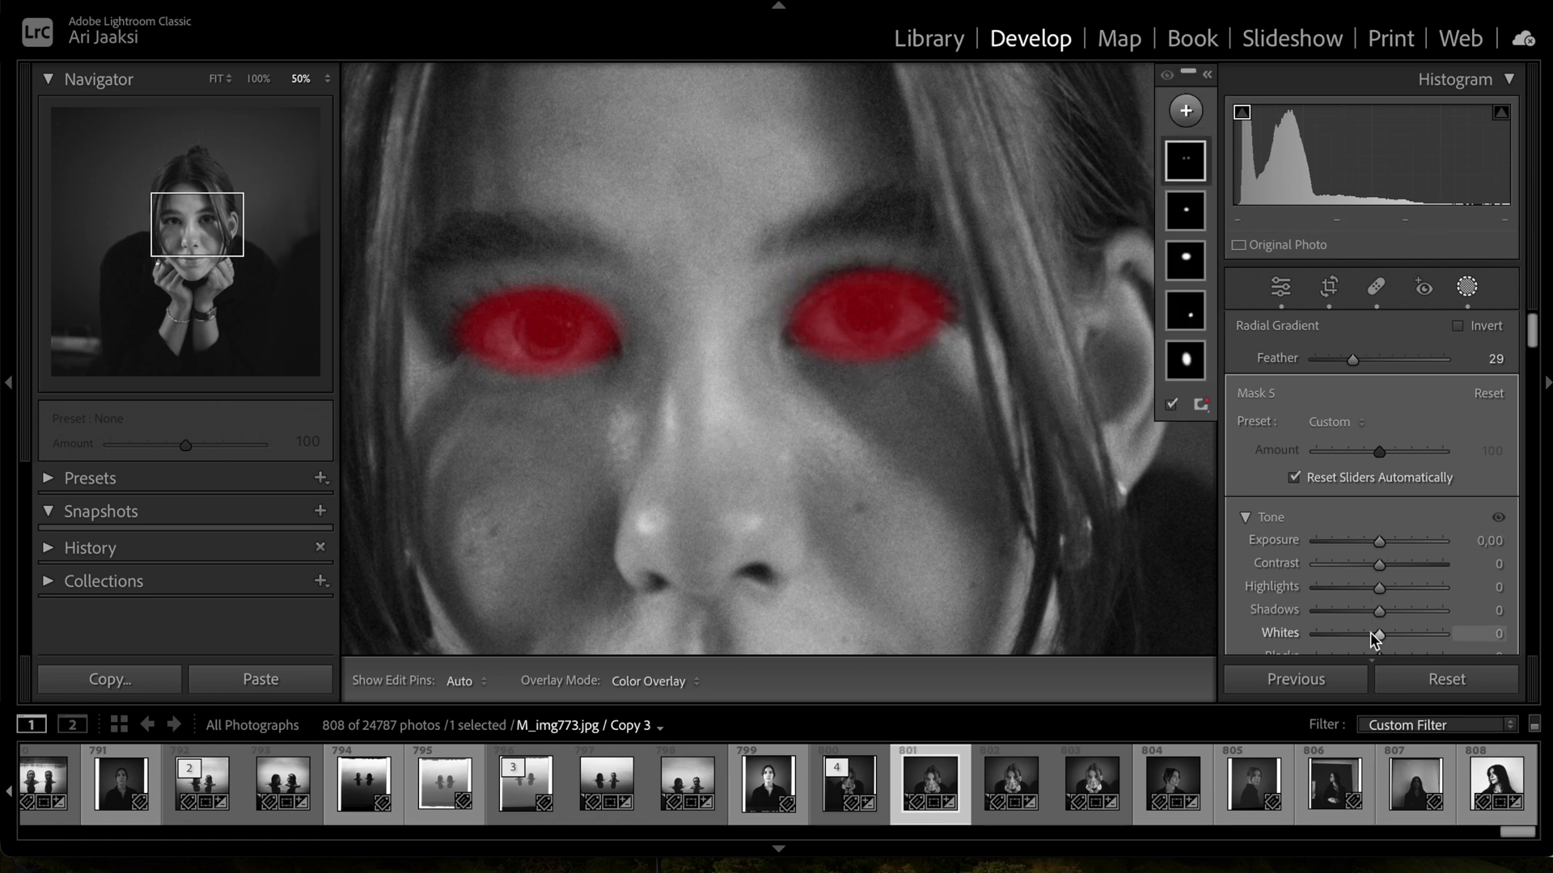
Set the eyes mask to whites 54, exposure 0.09 and blacks -6, and close masking.
{"action": "left_click_drag", "start_coordinate": [1375, 636], "coordinate": [1409, 635]}
{"action": "left_click_drag", "start_coordinate": [1380, 542], "coordinate": [1381, 542]}
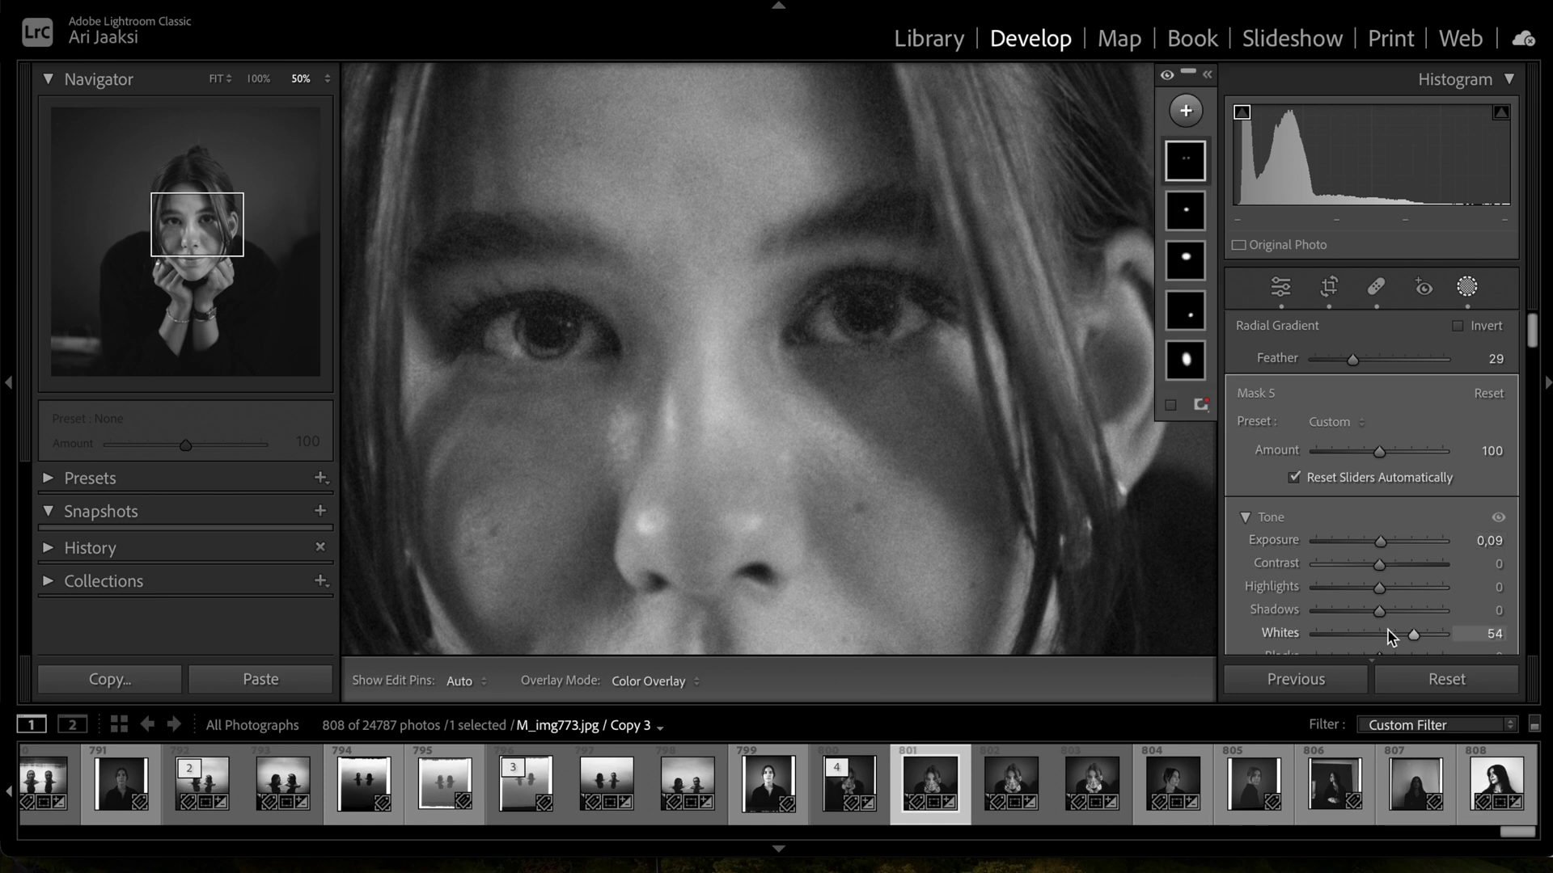
{"action": "scroll", "coordinate": [1386, 629], "scroll_direction": "down", "scroll_amount": 1}
{"action": "left_click_drag", "start_coordinate": [1379, 621], "coordinate": [1375, 619]}
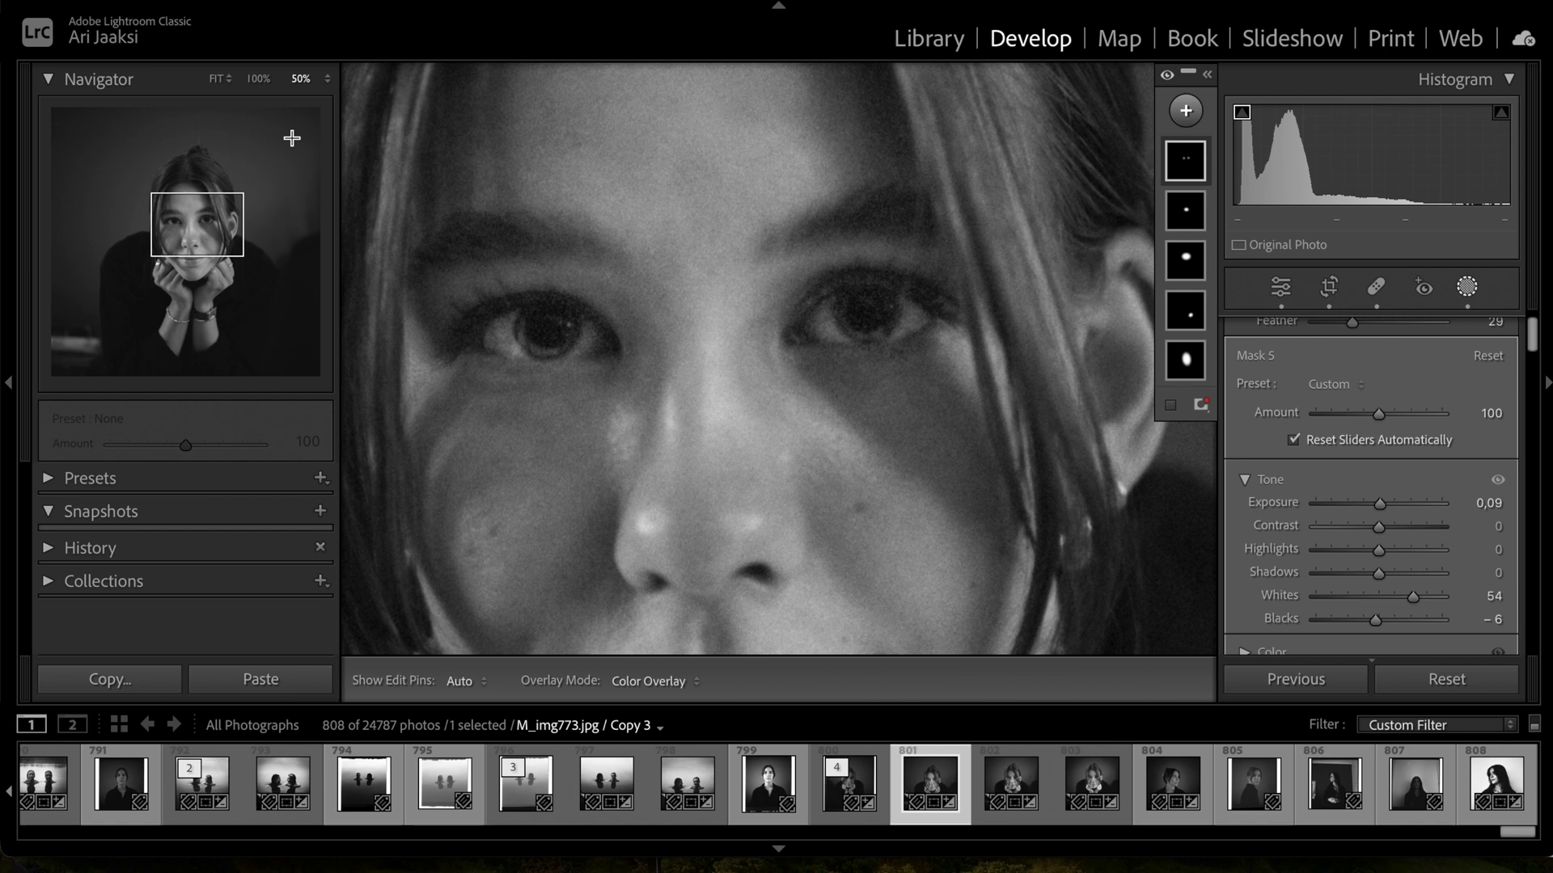
{"action": "left_click", "coordinate": [215, 80]}
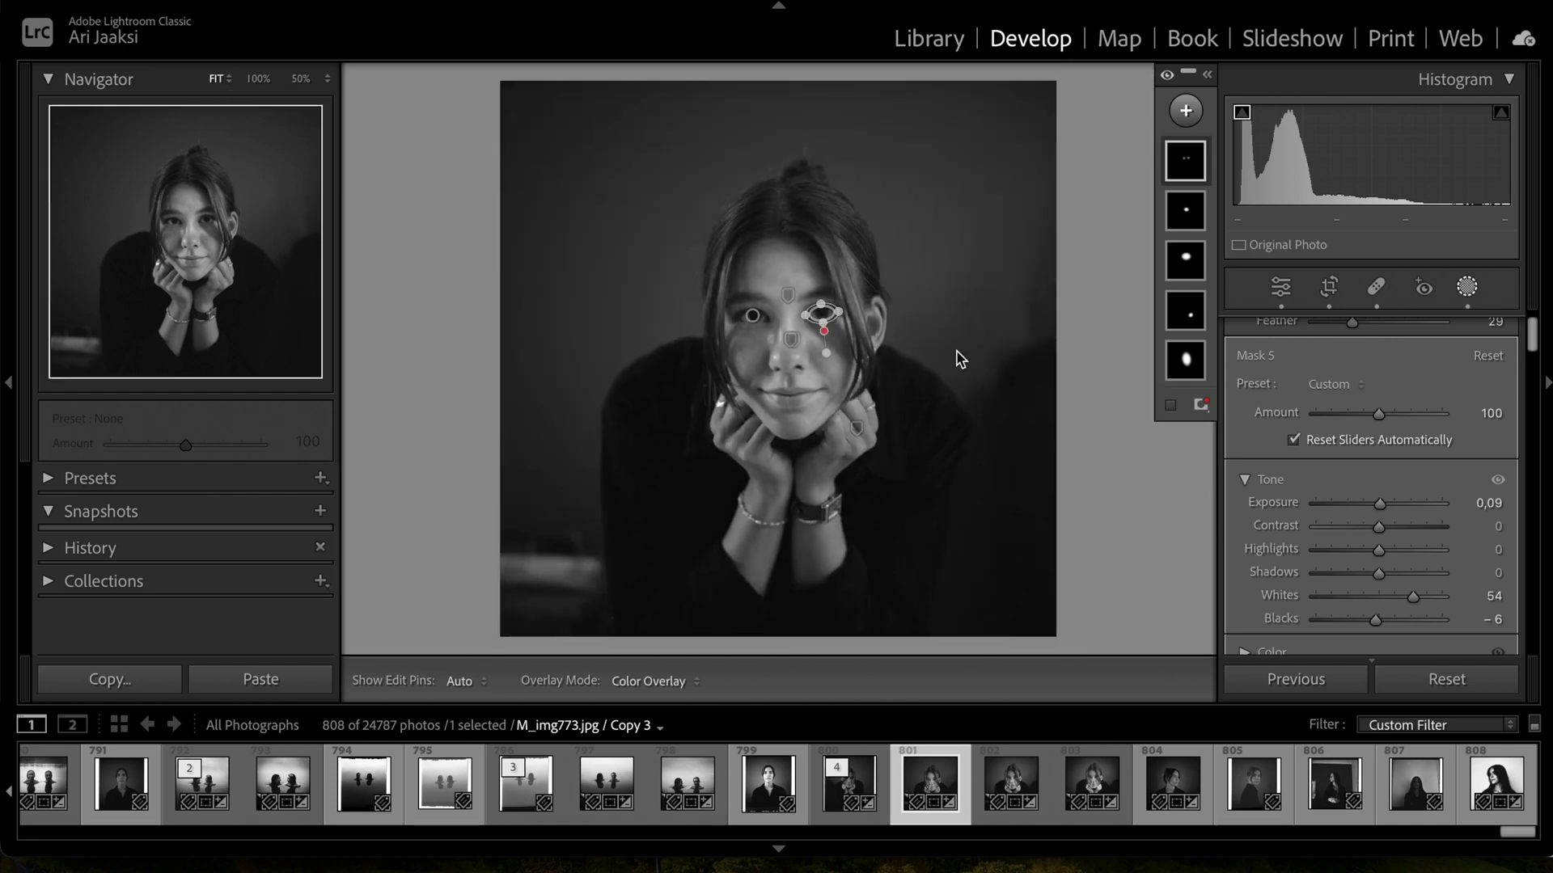
{"action": "left_click", "coordinate": [1467, 289]}
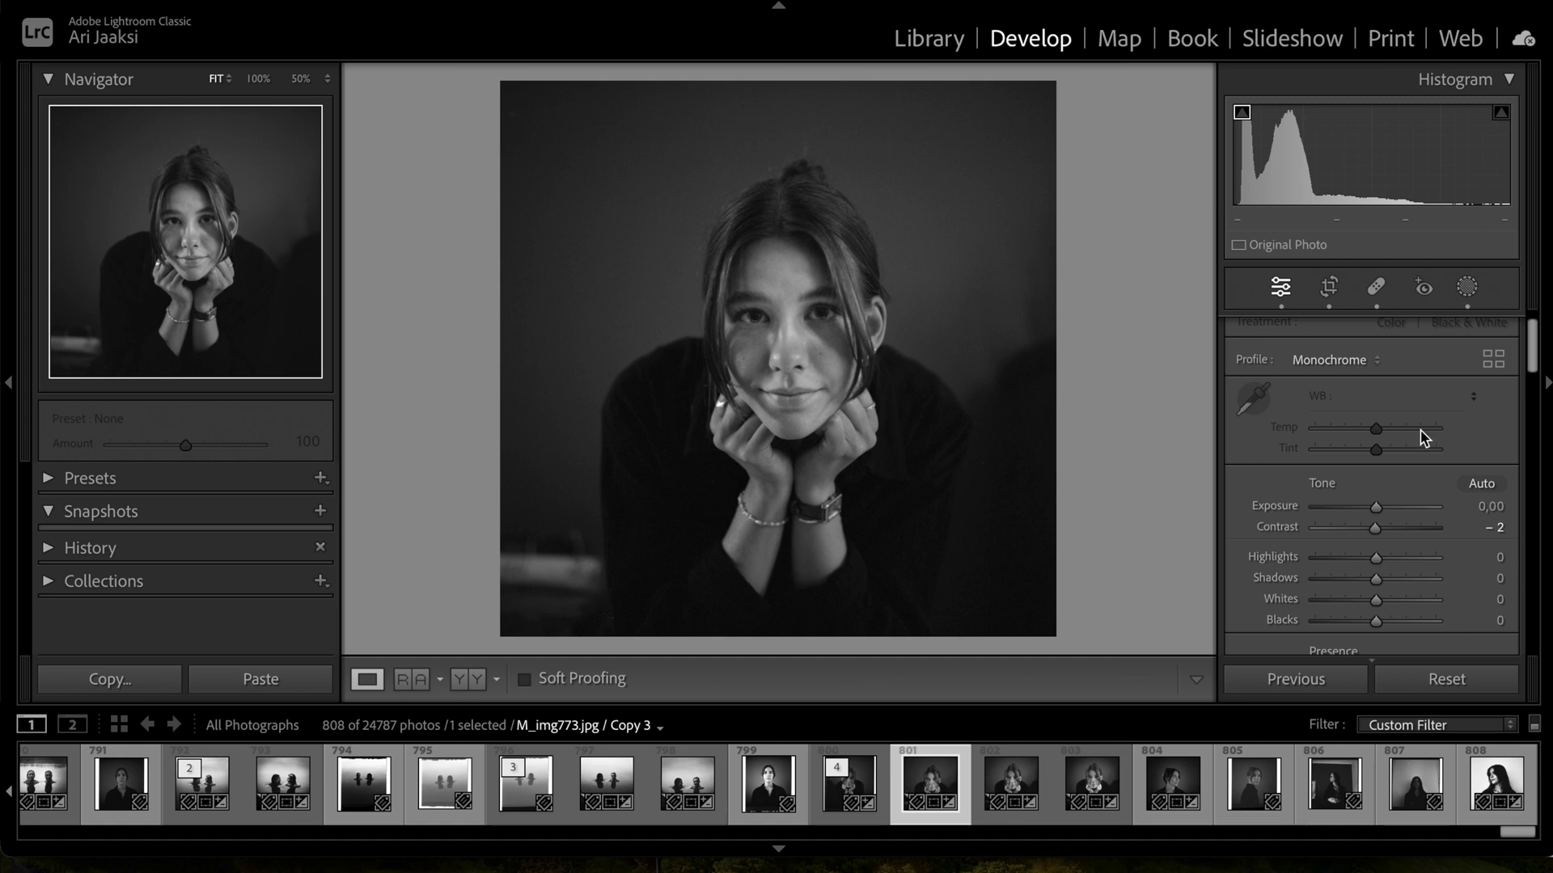
Set the portrait's overall contrast to -5 and lower highlights to -11 with a new feather 29 radial mask from forehead to nose bridge.
{"action": "mouse_move", "coordinate": [1373, 527]}
{"action": "left_mouse_down"}
{"action": "mouse_move", "coordinate": [1355, 527]}
{"action": "mouse_move", "coordinate": [1372, 533]}
{"action": "left_mouse_up"}
{"action": "left_click", "coordinate": [1467, 286]}
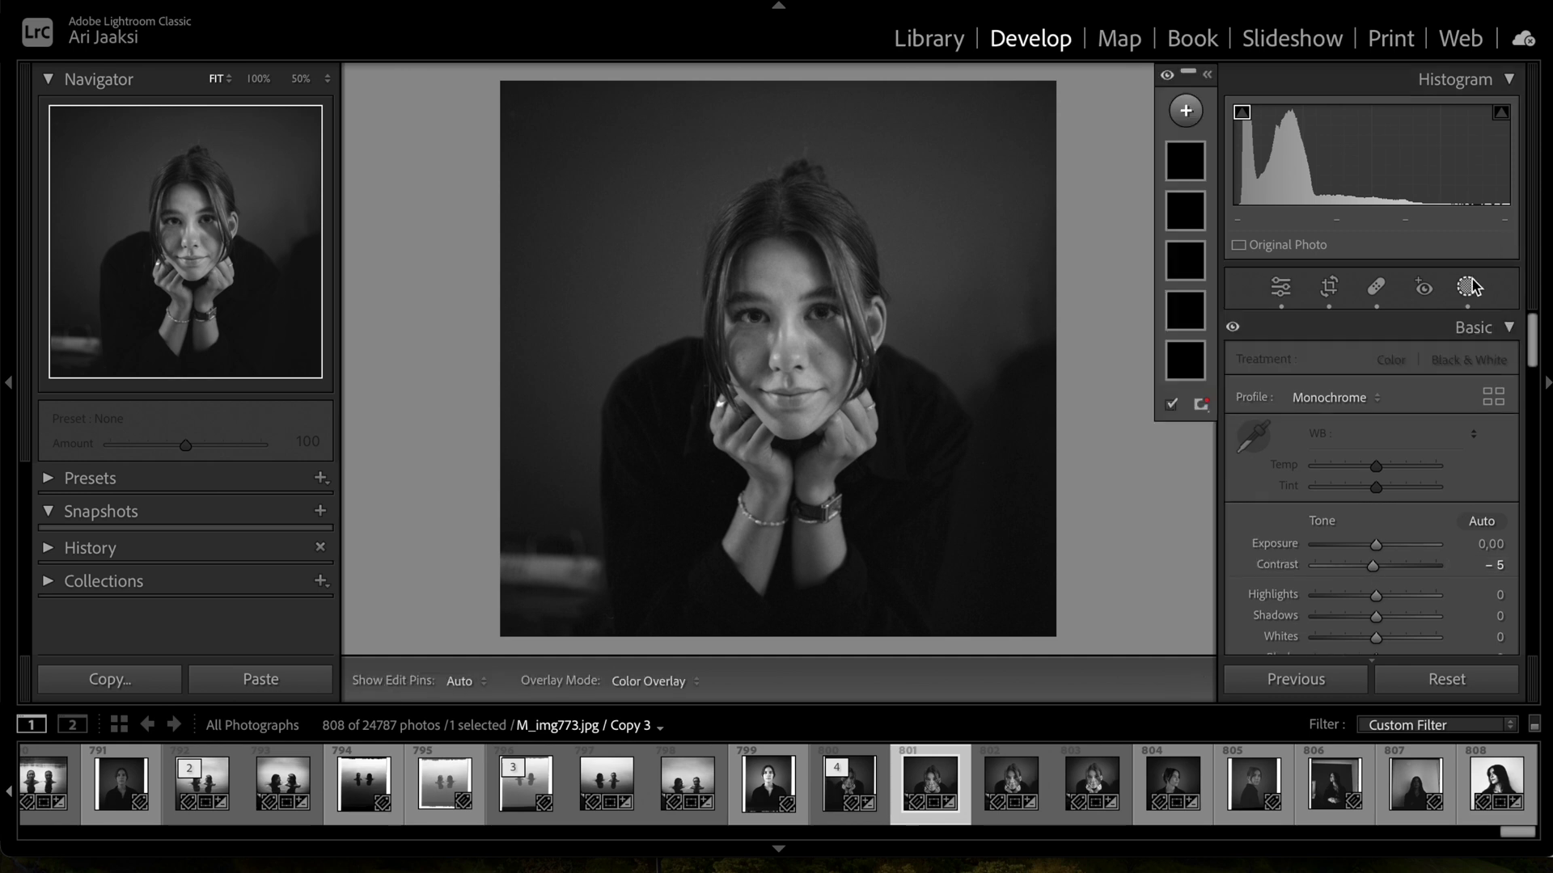
{"action": "left_click", "coordinate": [1187, 112]}
{"action": "left_click", "coordinate": [1211, 371]}
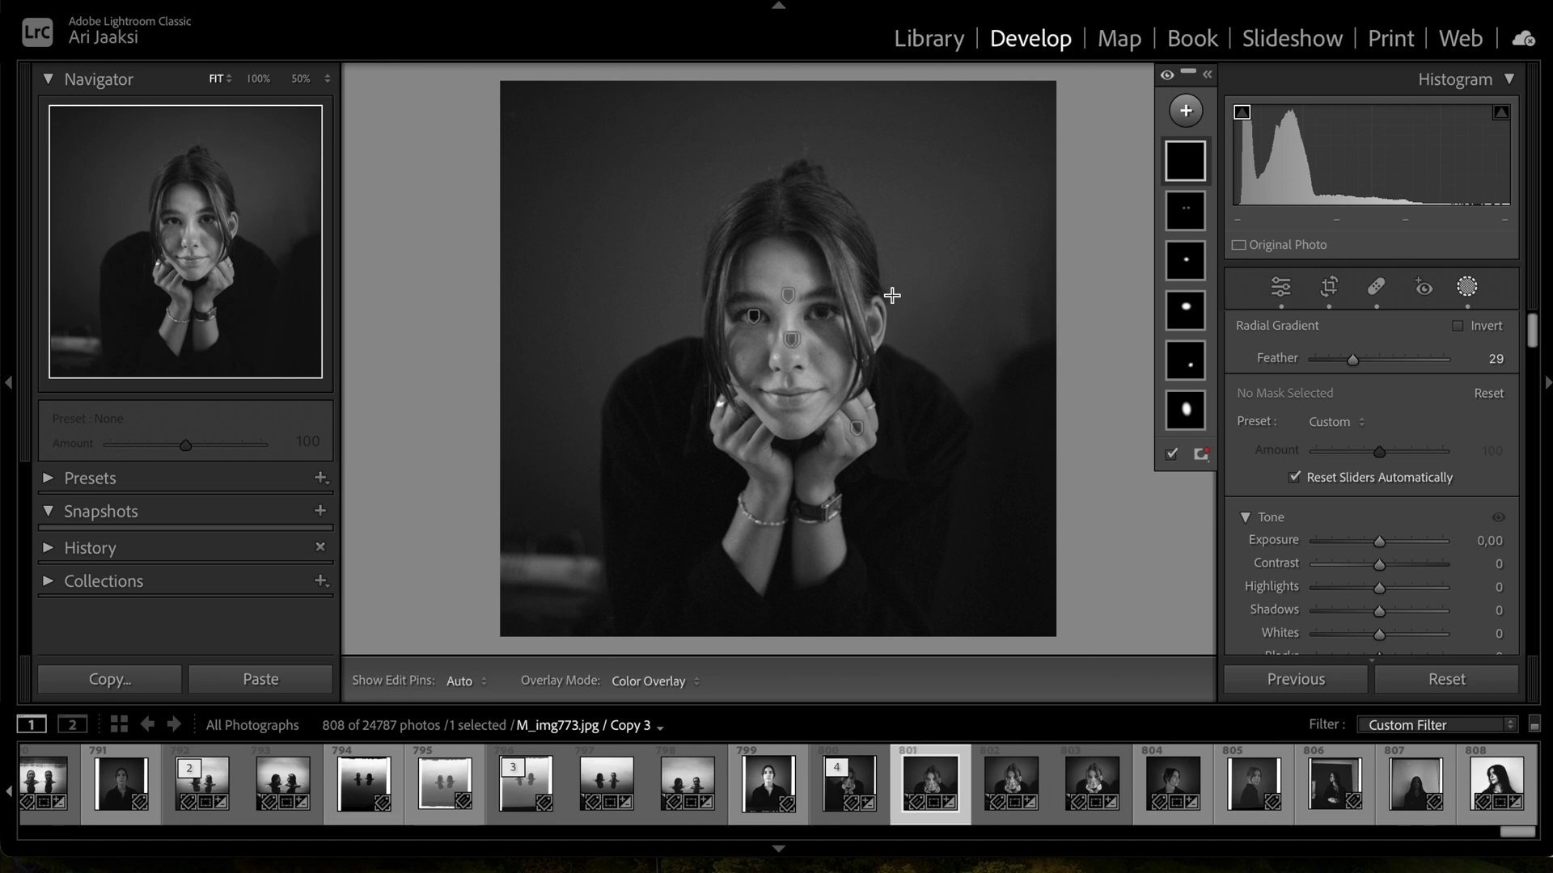
{"action": "left_click_drag", "start_coordinate": [785, 319], "coordinate": [822, 366]}
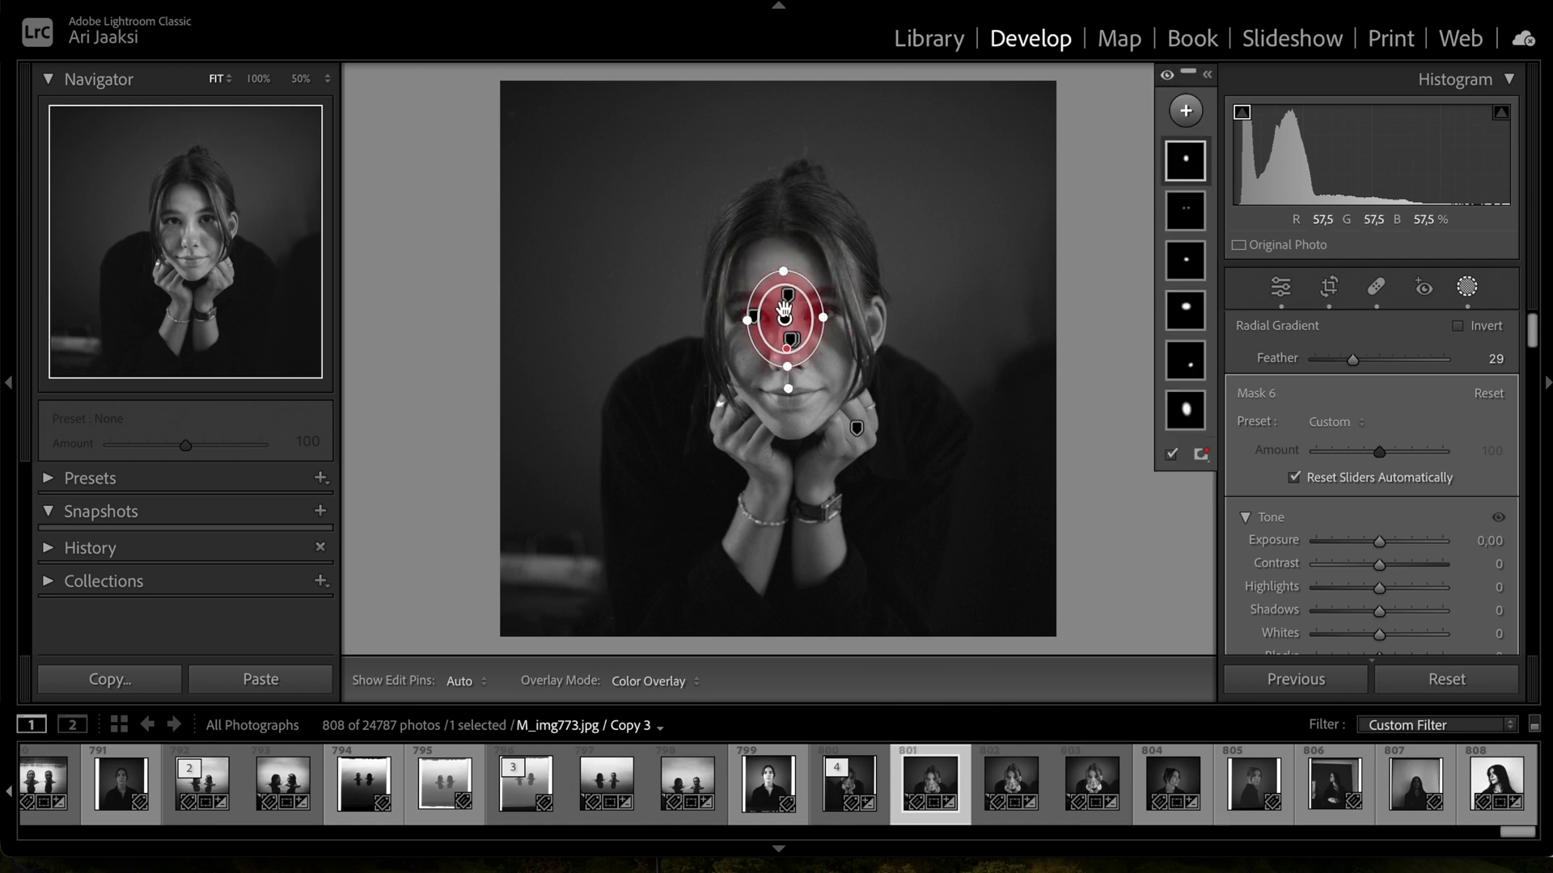
{"action": "left_click_drag", "start_coordinate": [785, 319], "coordinate": [783, 307]}
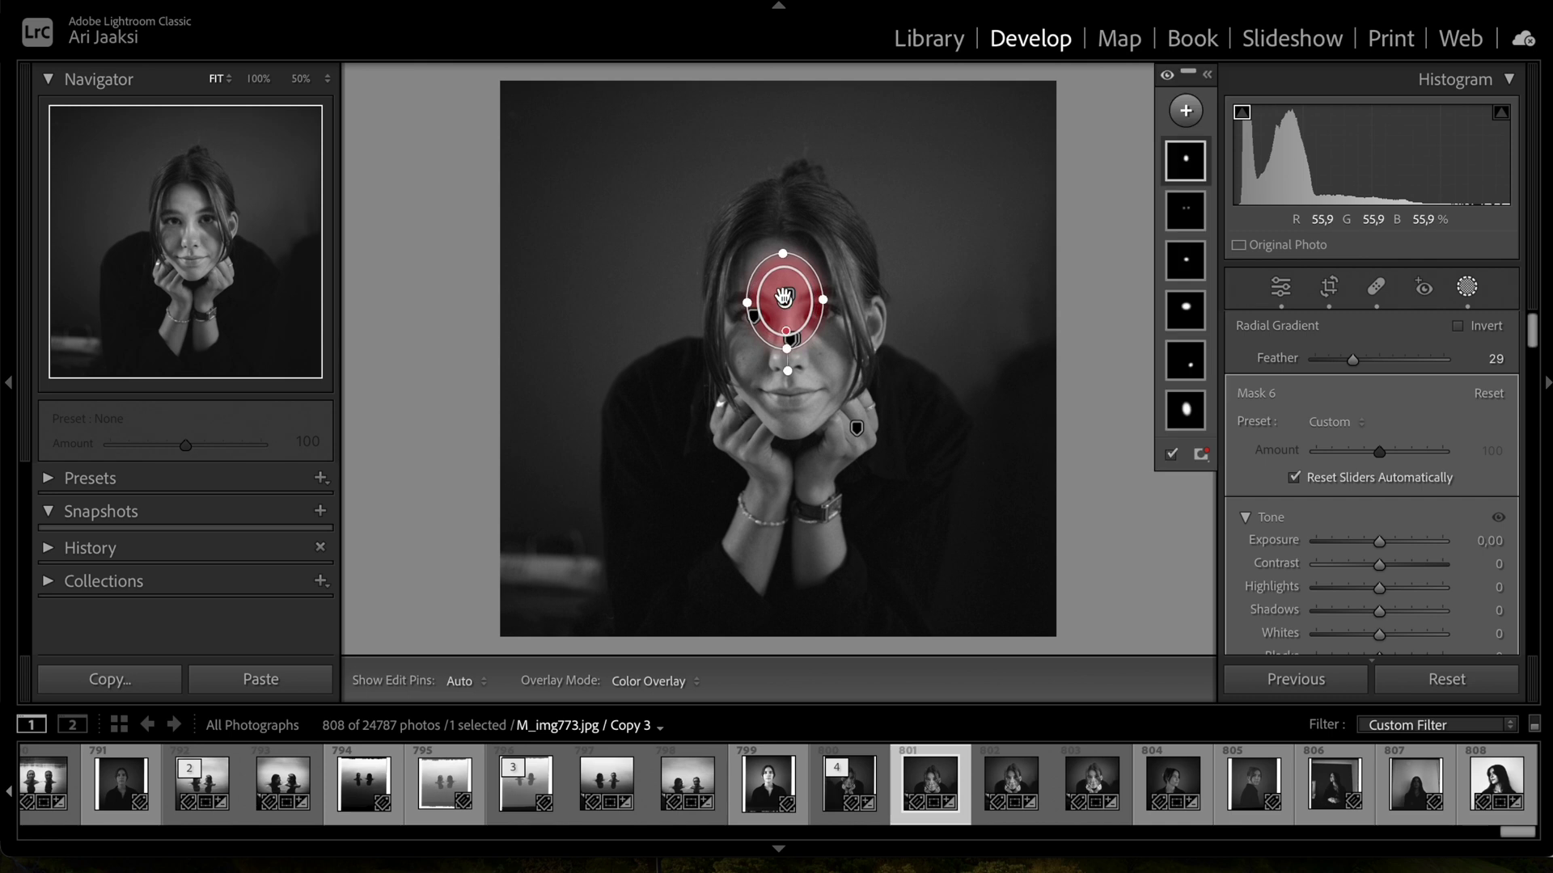
{"action": "left_click_drag", "start_coordinate": [1380, 595], "coordinate": [1371, 592]}
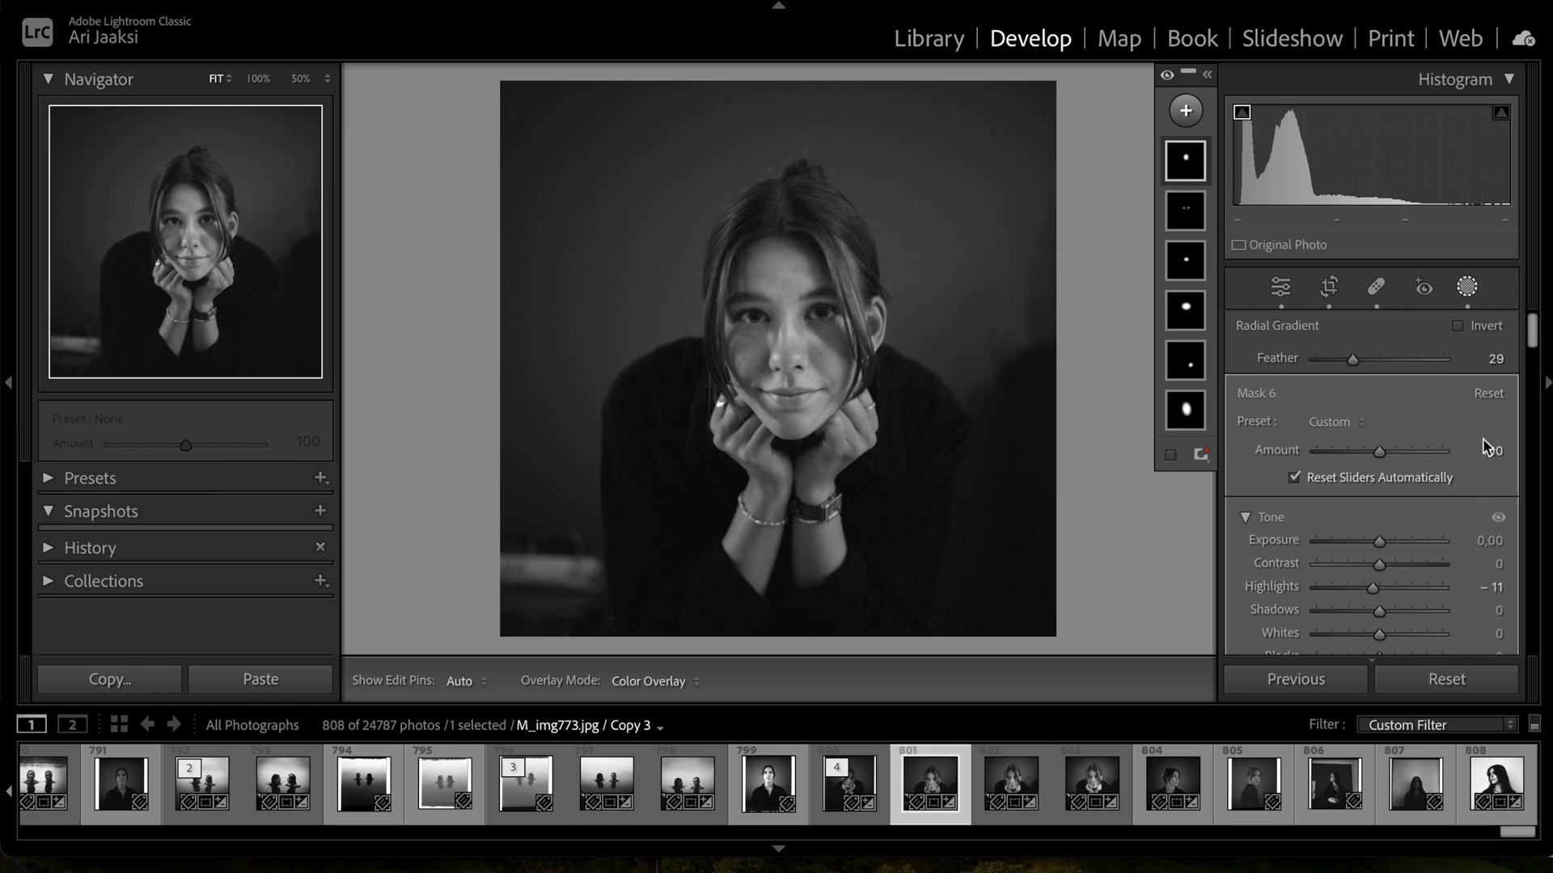
{"action": "left_click", "coordinate": [1467, 287]}
Add a wide elliptical radial mask with feather 29 around the mouth and set its highlights to -8.
{"action": "left_click", "coordinate": [1467, 287]}
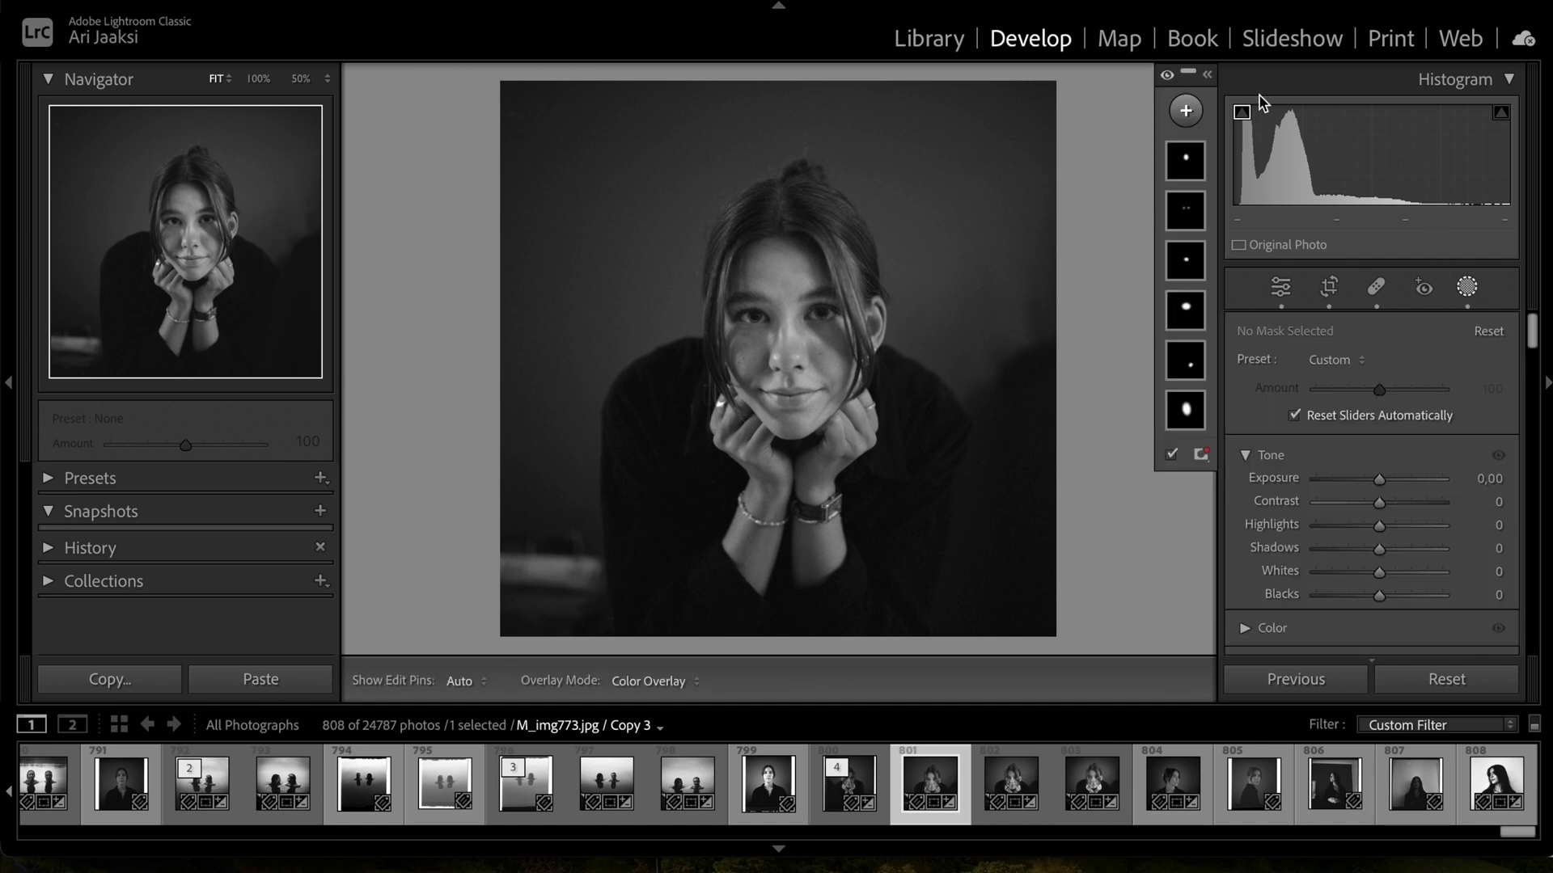
{"action": "left_click", "coordinate": [1187, 110]}
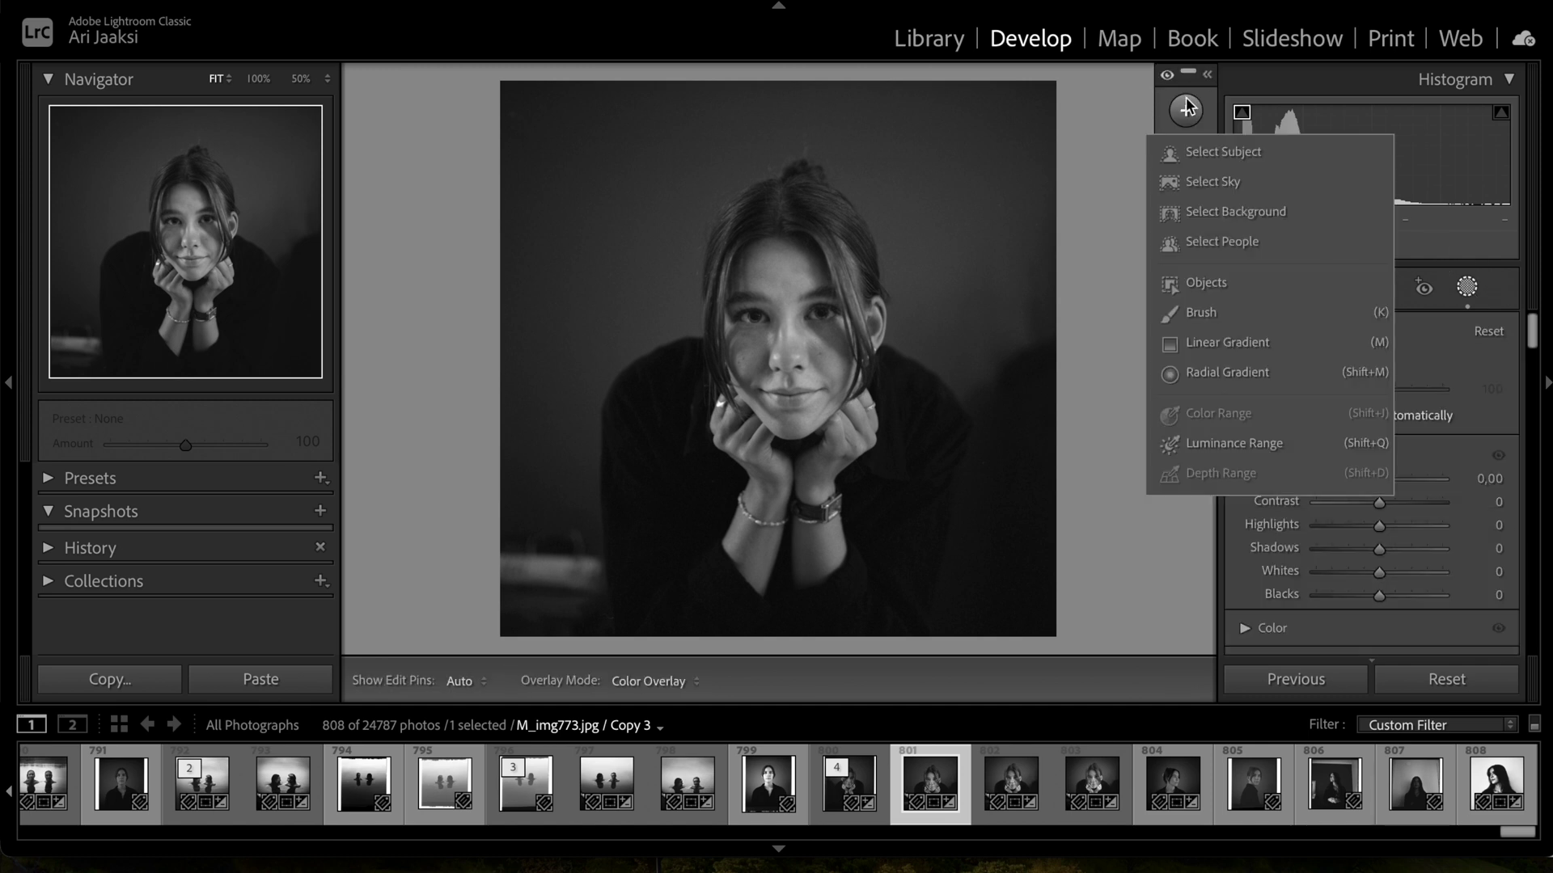
{"action": "left_click", "coordinate": [1235, 373]}
{"action": "left_click_drag", "start_coordinate": [791, 394], "coordinate": [861, 436]}
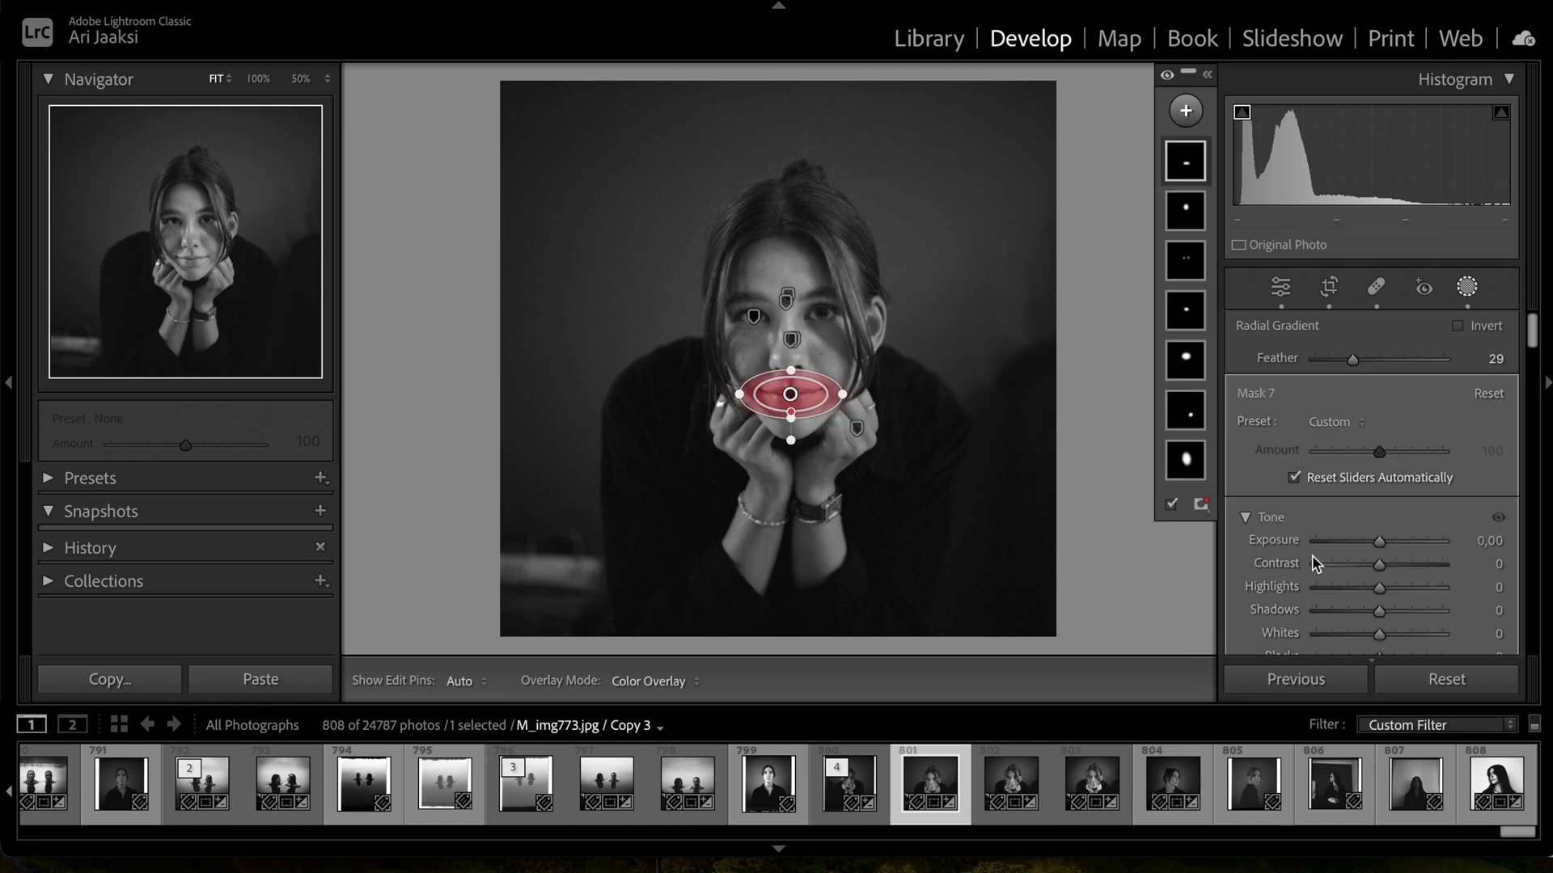
{"action": "left_click", "coordinate": [1379, 588]}
{"action": "left_click_drag", "start_coordinate": [1380, 592], "coordinate": [1375, 589]}
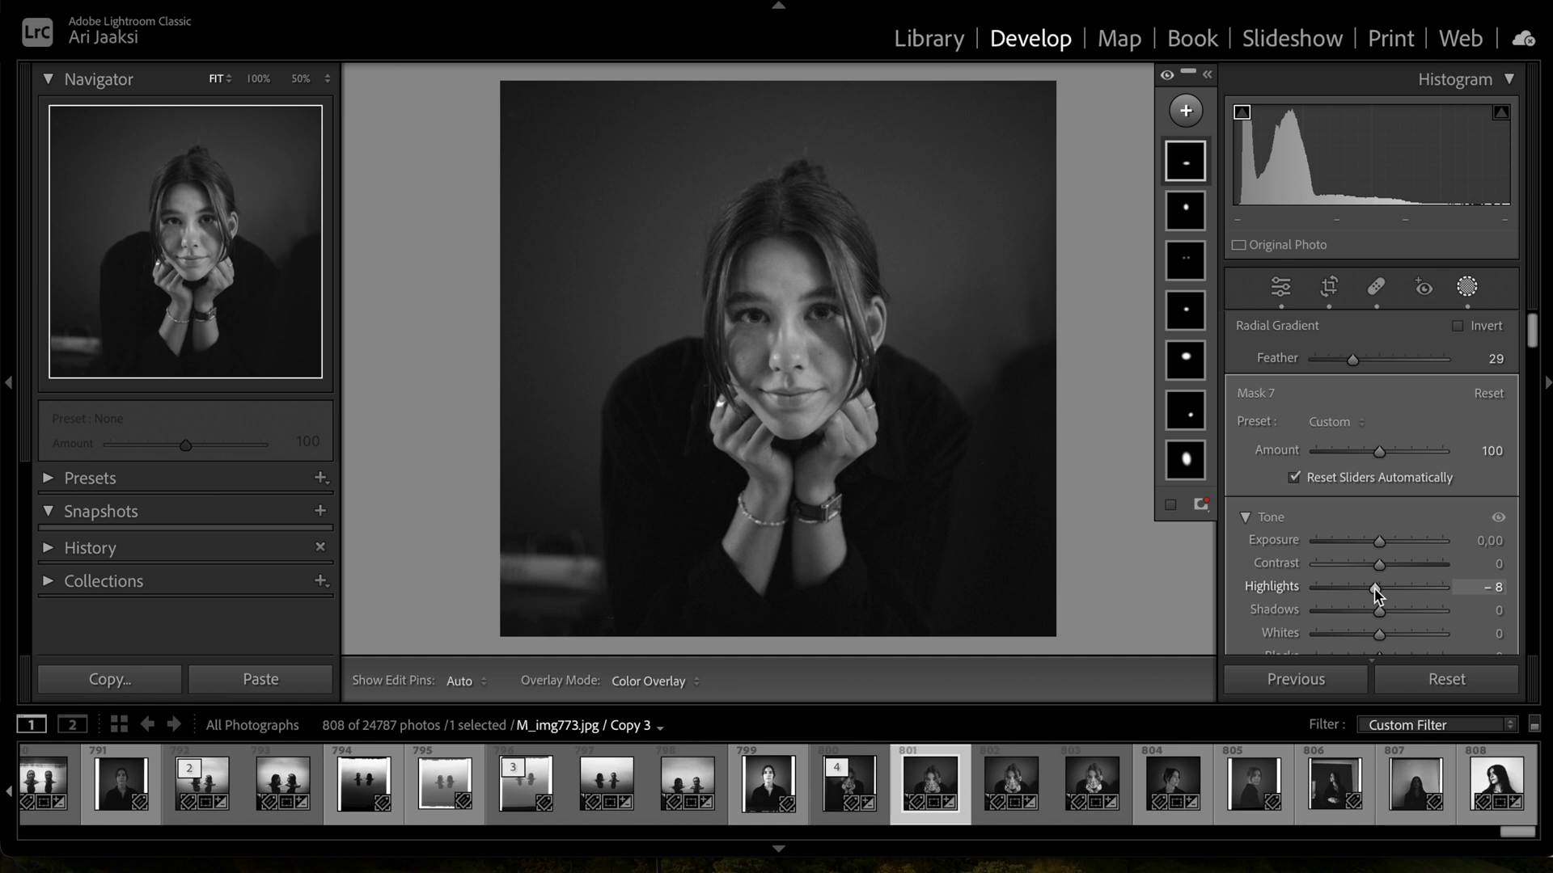
Create a people mask for Person 1 that covers only the lips instead of the entire person.
{"action": "left_click", "coordinate": [1185, 111]}
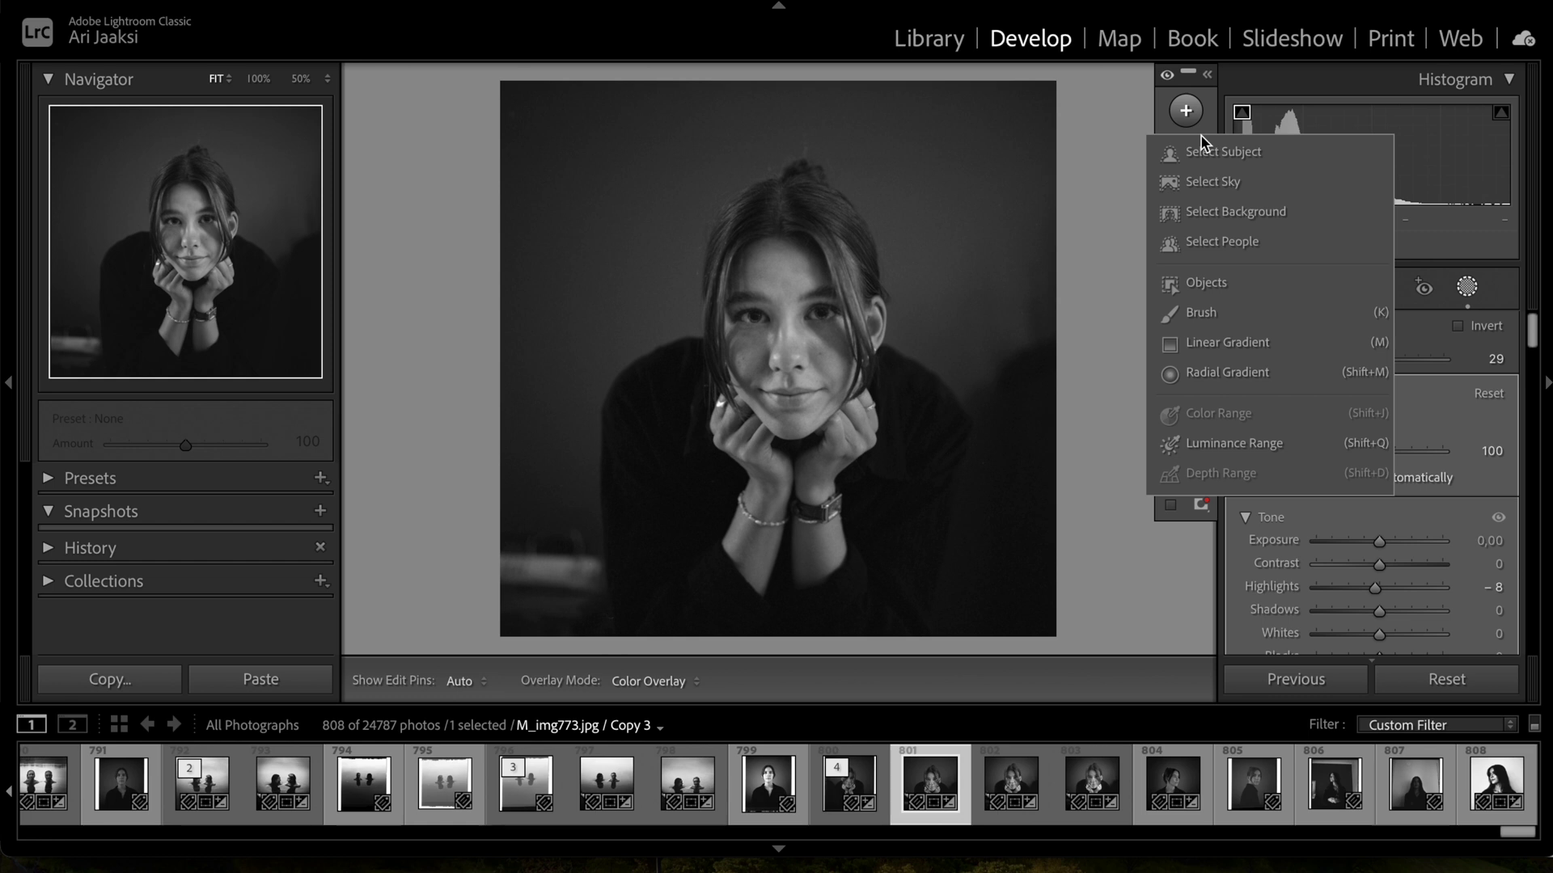
{"action": "left_click", "coordinate": [1221, 241]}
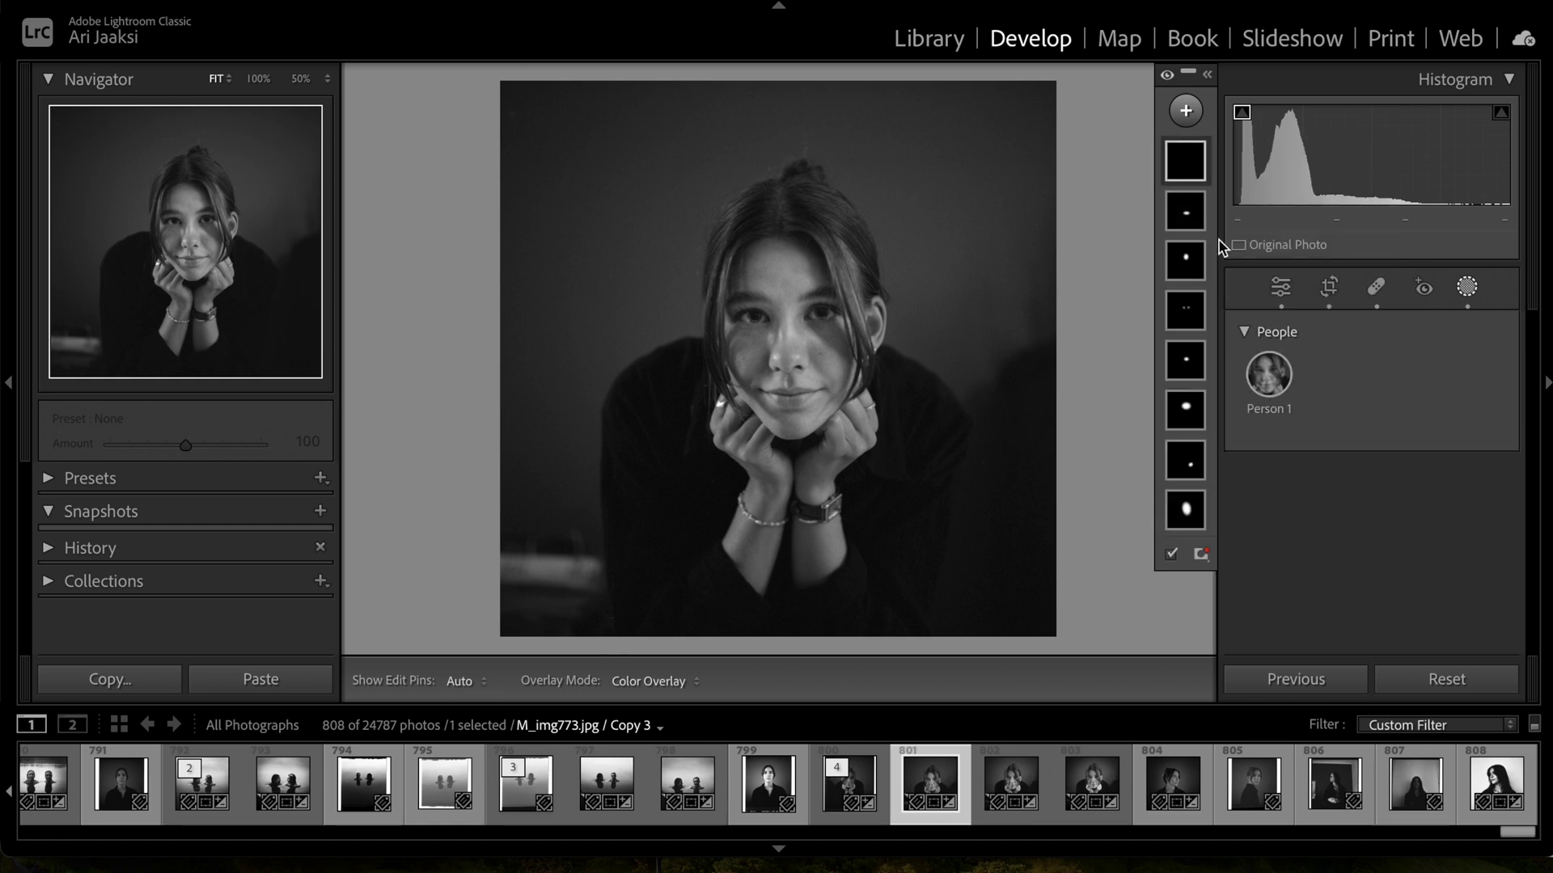
{"action": "left_click", "coordinate": [1269, 385]}
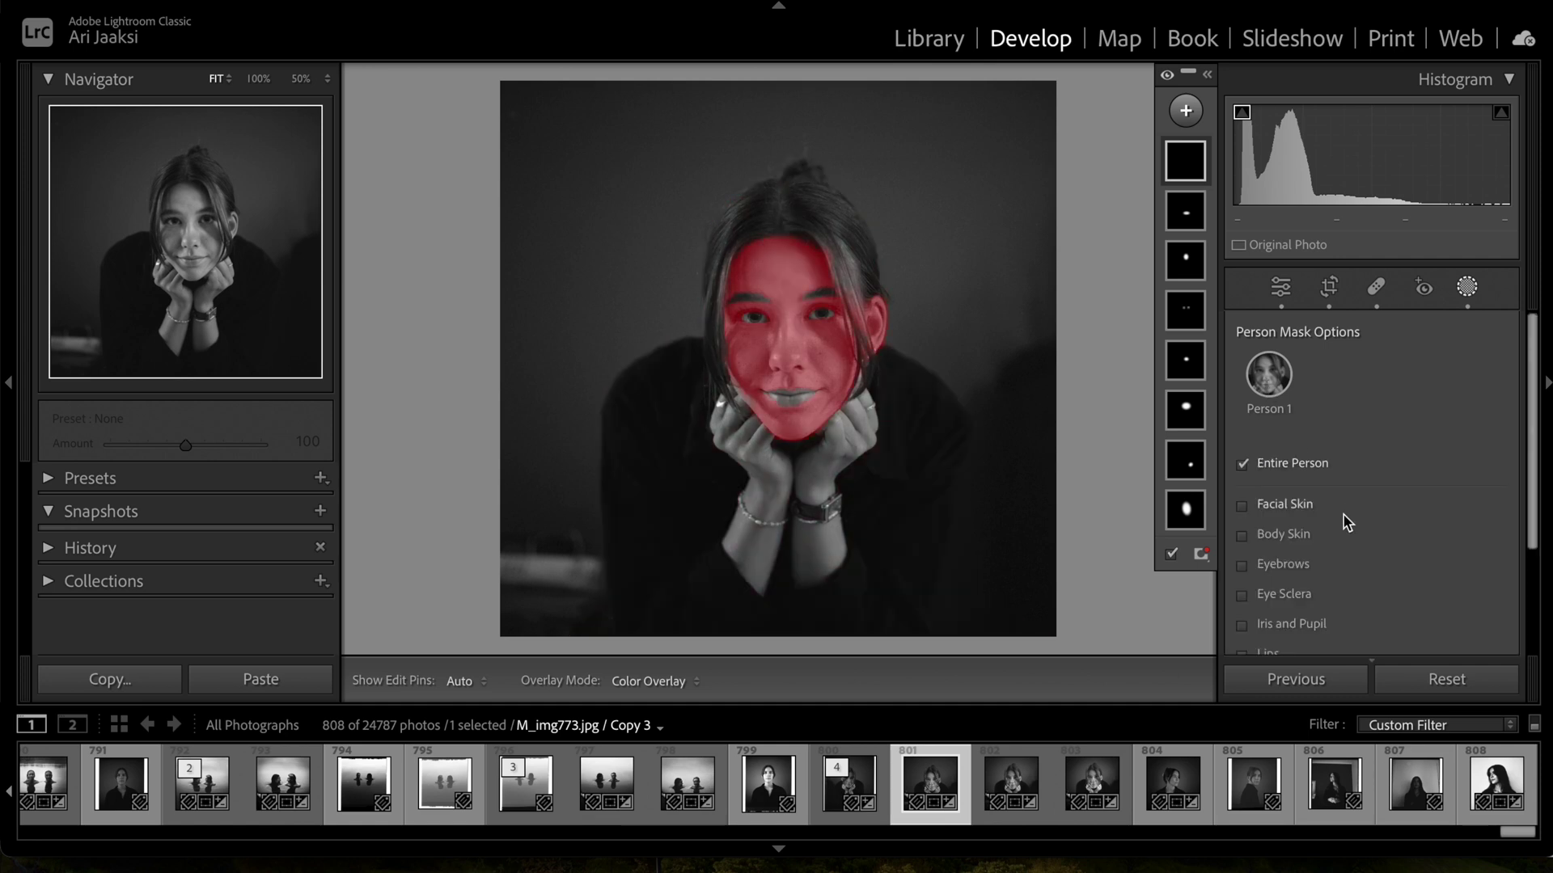
{"action": "scroll", "coordinate": [1356, 554], "scroll_direction": "down", "scroll_amount": 1}
{"action": "scroll", "coordinate": [1357, 548], "scroll_direction": "down", "scroll_amount": 1}
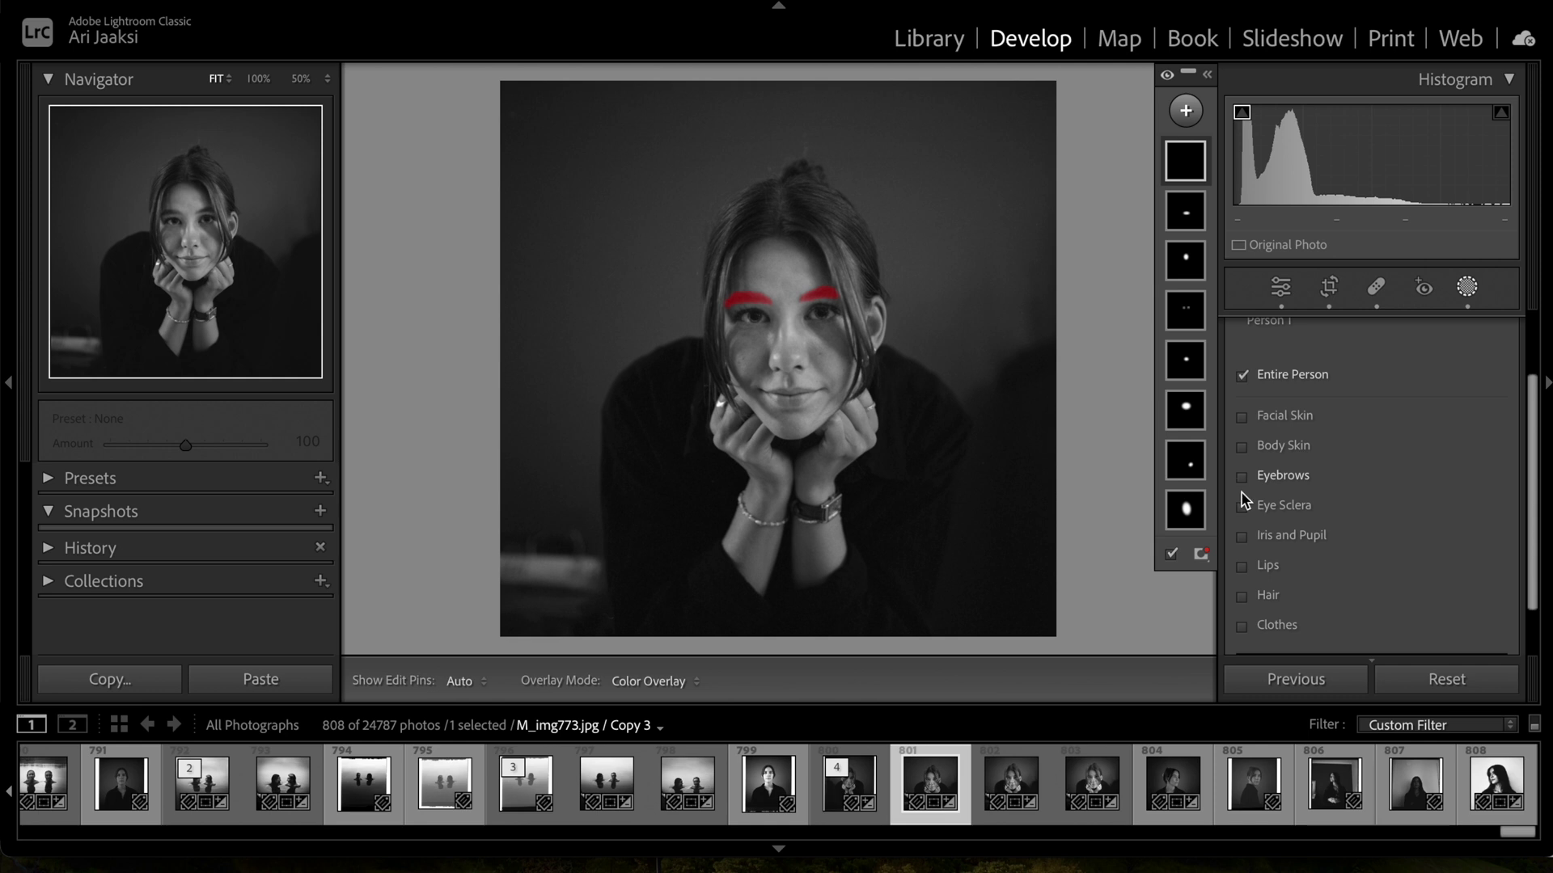
{"action": "left_click", "coordinate": [1242, 568]}
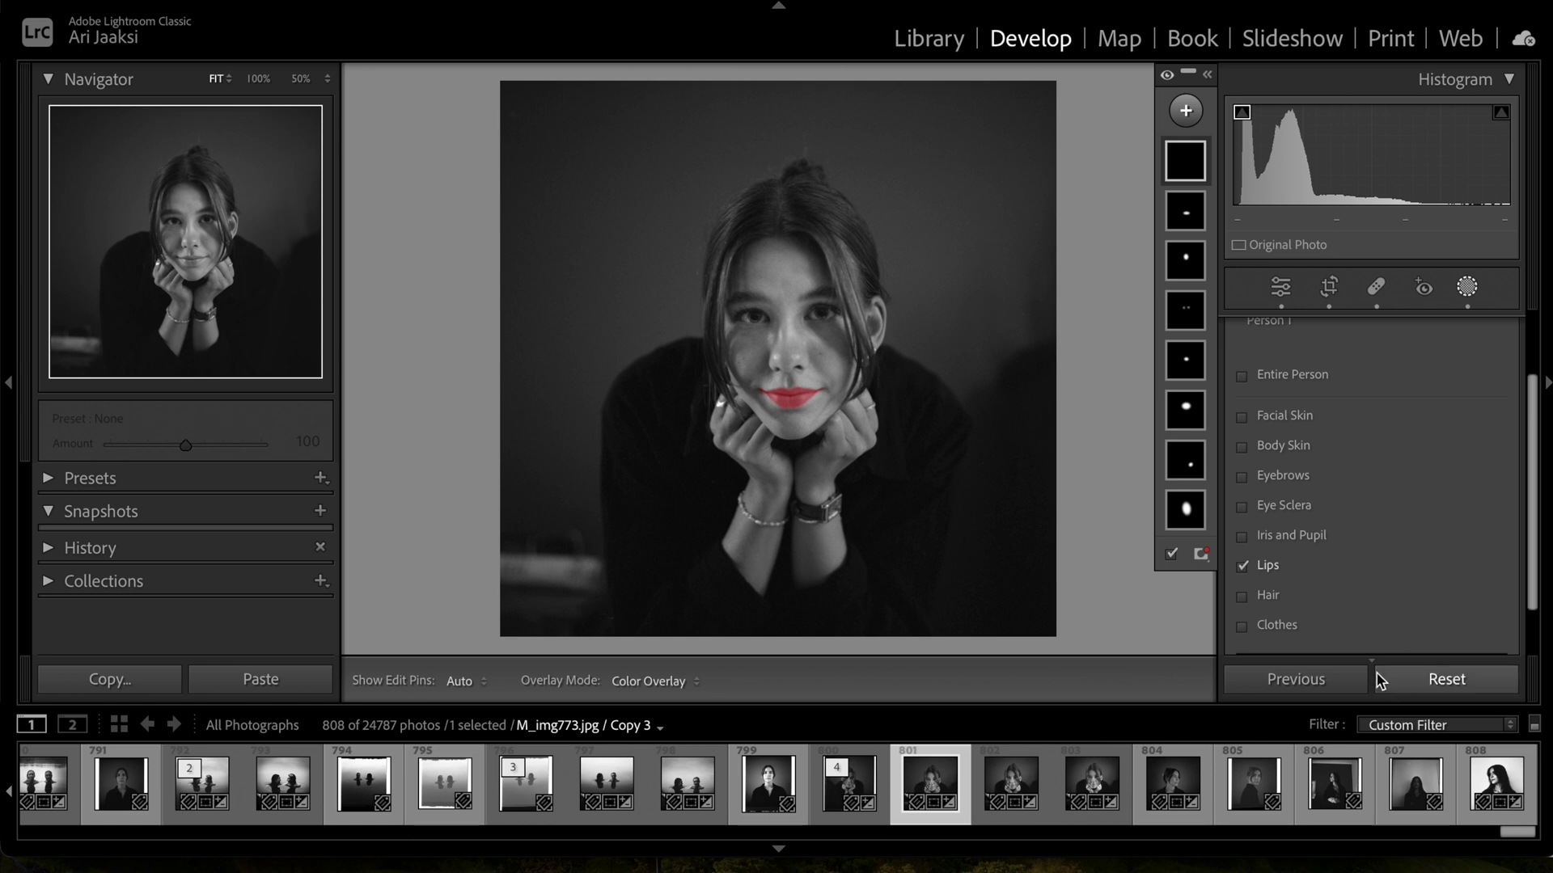
{"action": "scroll", "coordinate": [1395, 600], "scroll_direction": "down", "scroll_amount": 2}
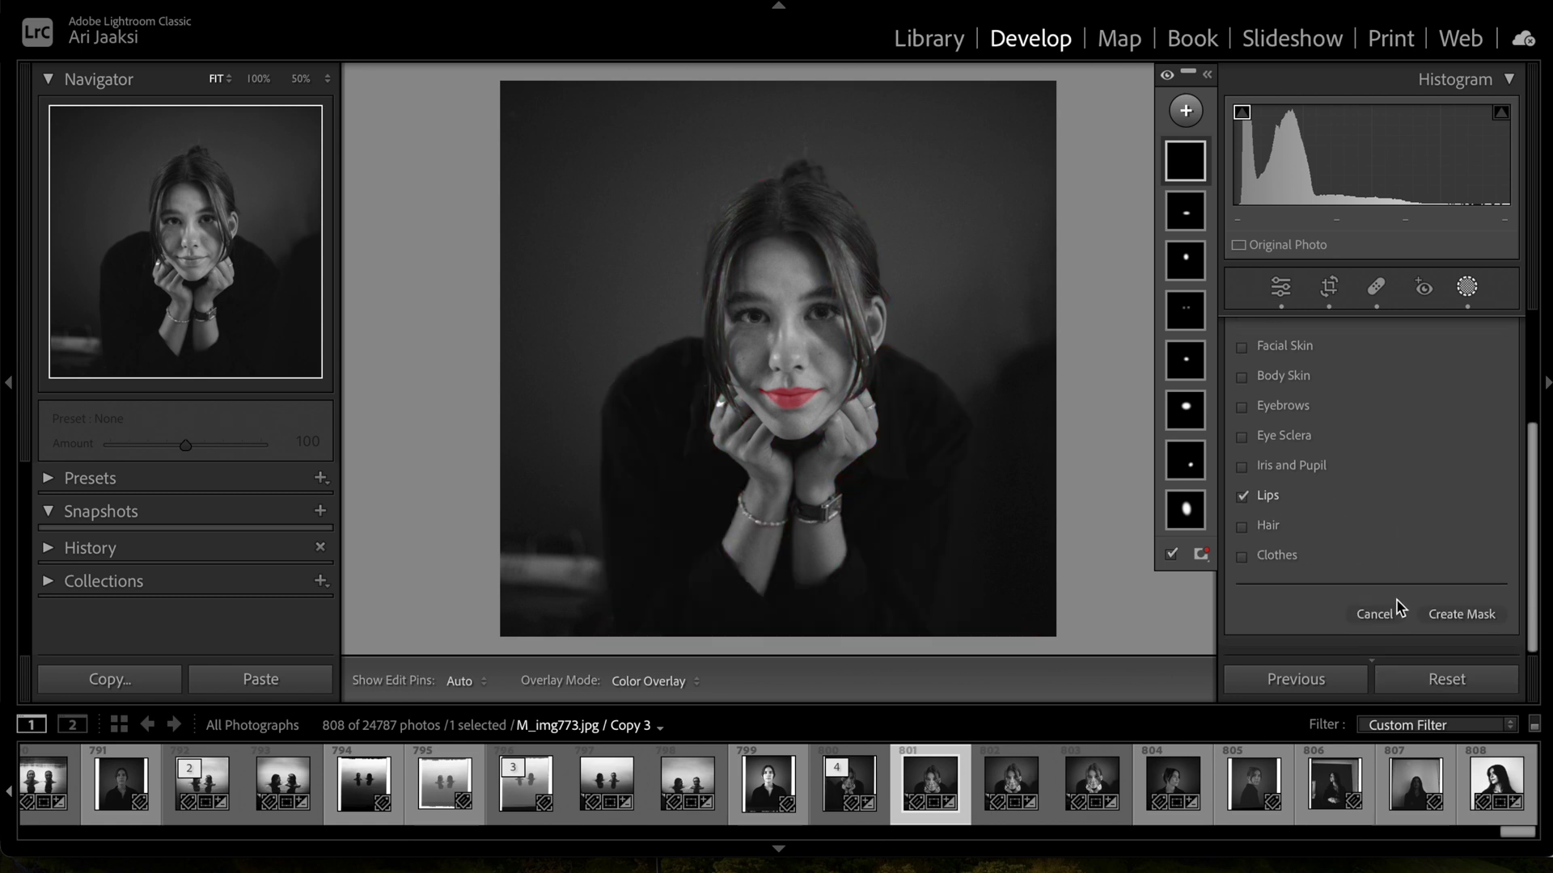
{"action": "left_click", "coordinate": [1460, 621]}
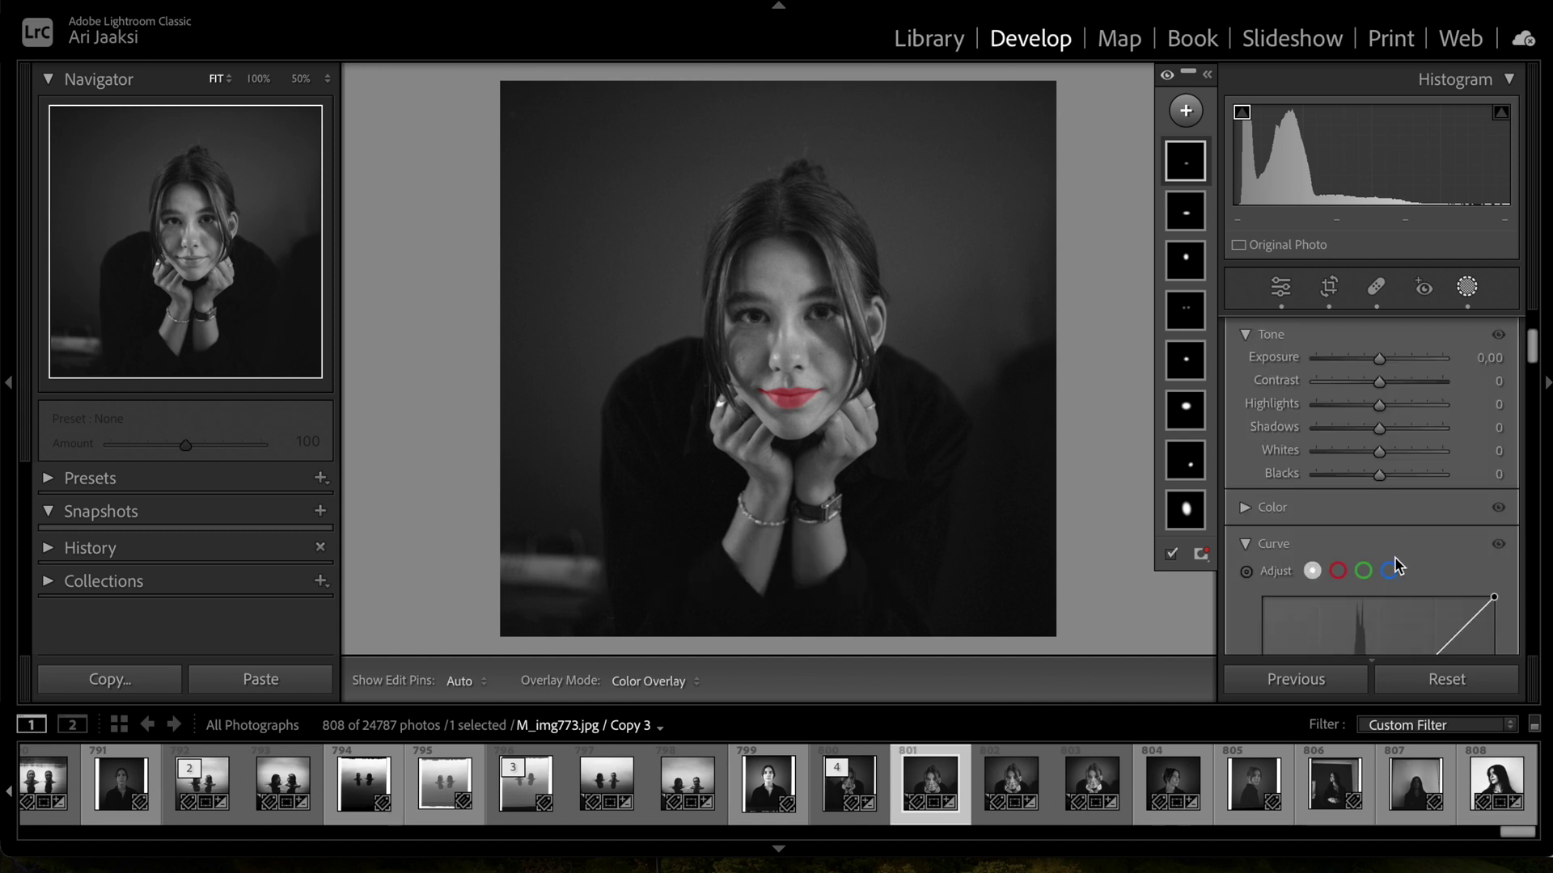
Try blacks at -100 on the lips mask and delete that mask.
{"action": "left_click", "coordinate": [1380, 475]}
{"action": "left_click_drag", "start_coordinate": [1380, 482], "coordinate": [1258, 477]}
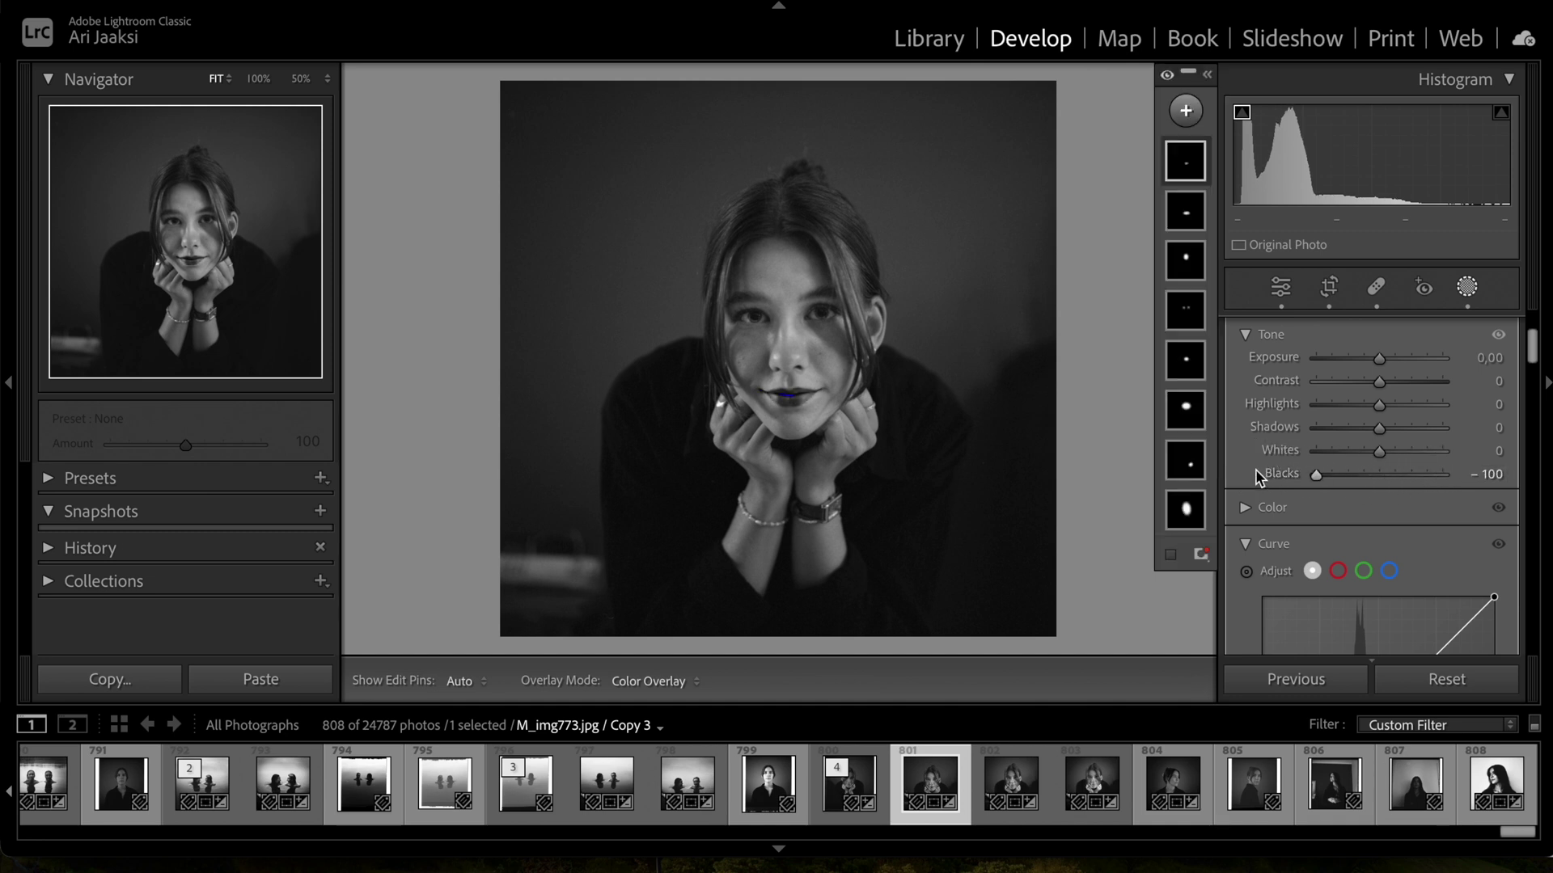
{"action": "left_click", "coordinate": [1196, 167]}
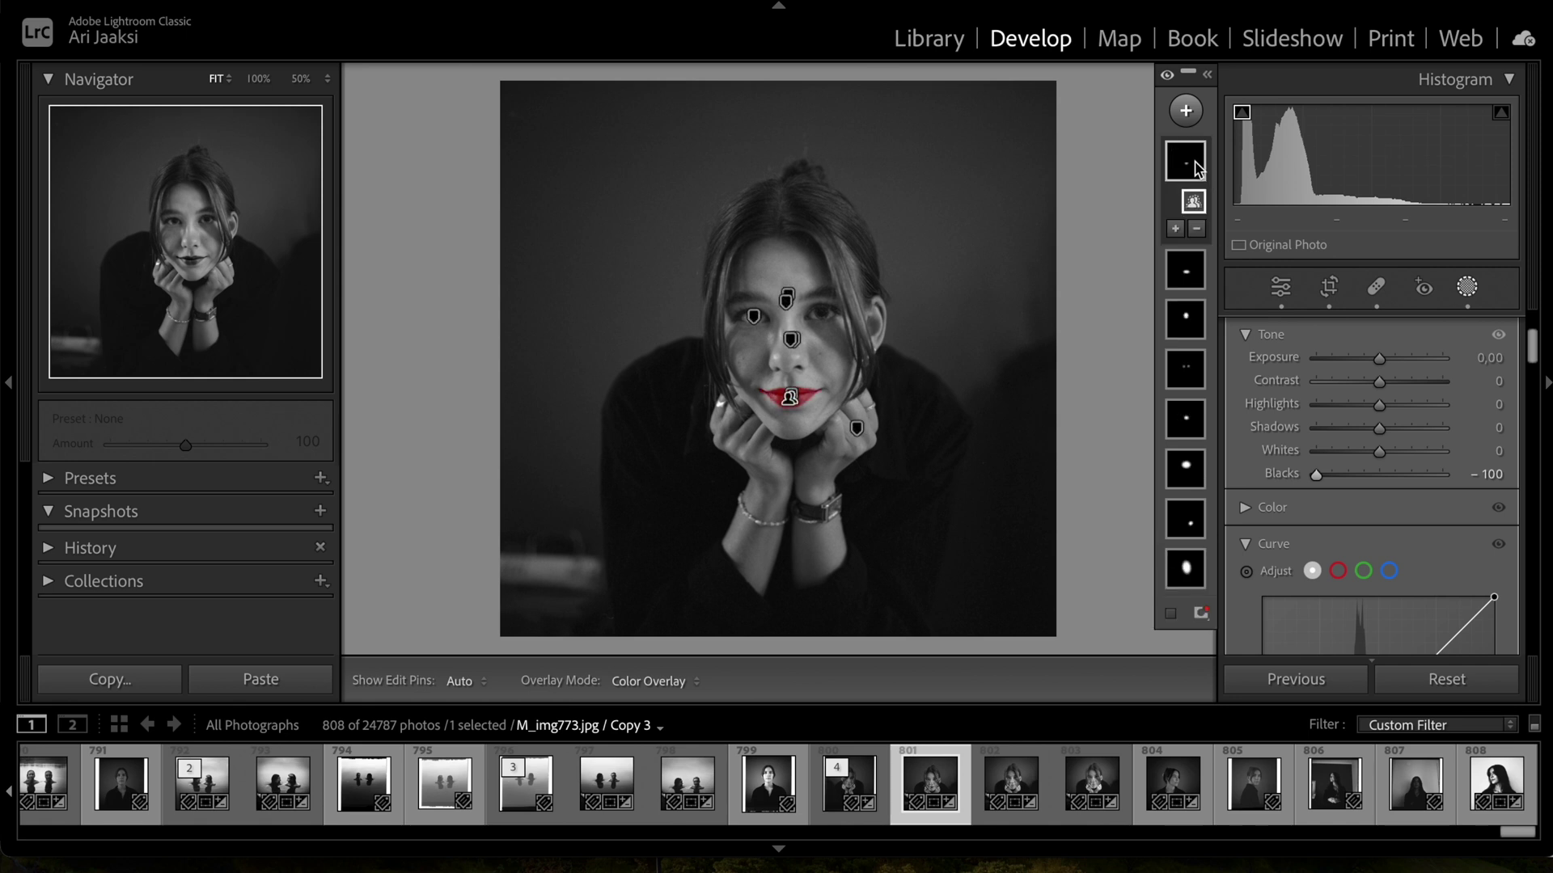
{"action": "left_click", "coordinate": [1196, 166]}
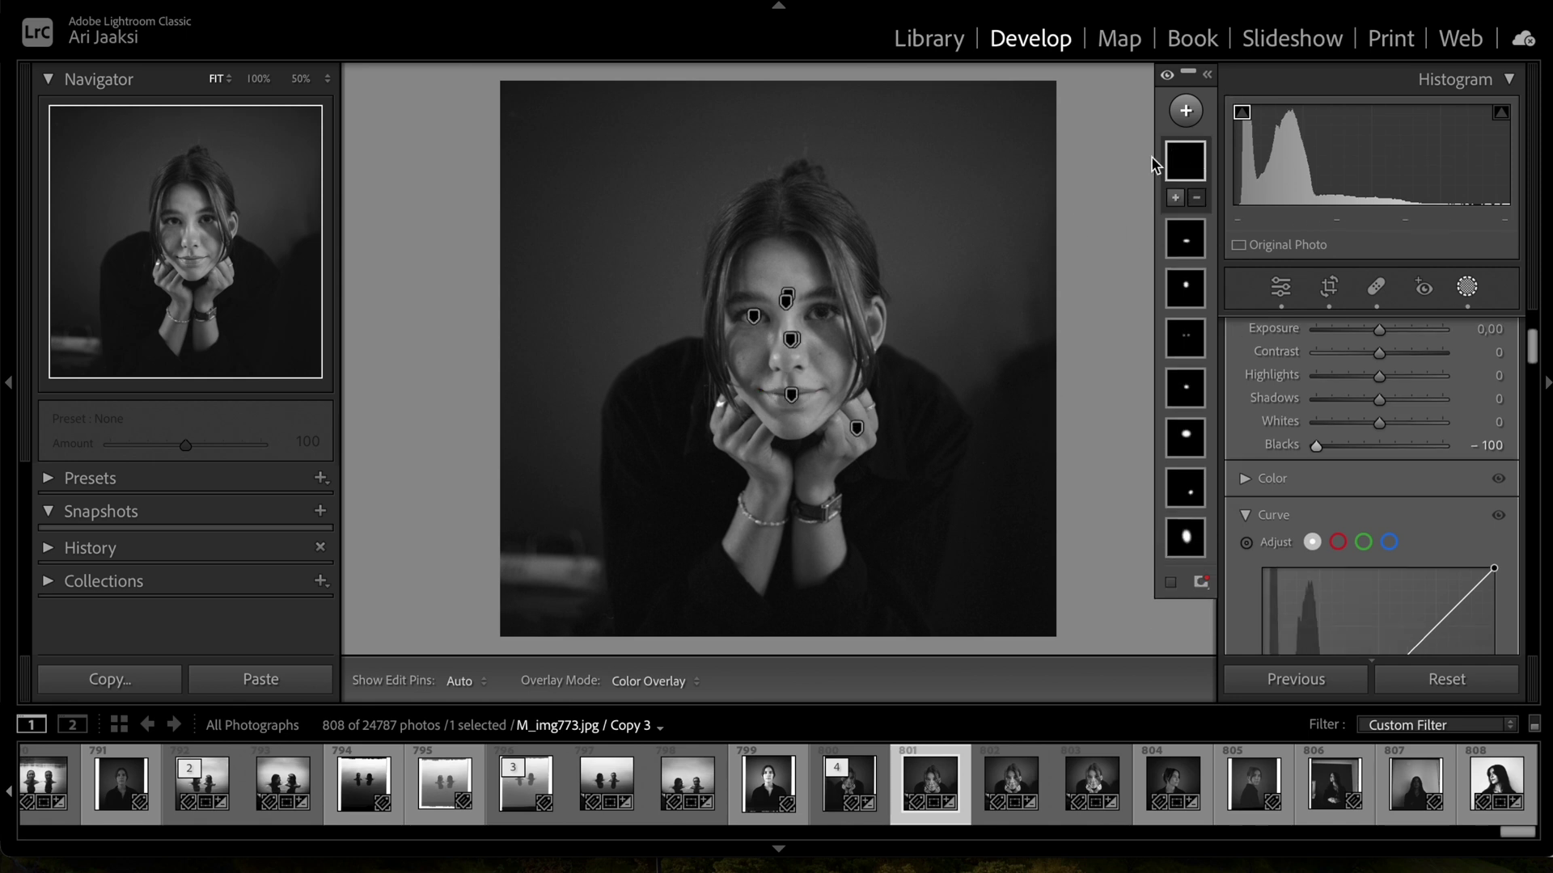
Darken the bright object in the photo's lower-left corner with a feather 29 radial mask at exposure -1.98, and close masking.
{"action": "left_click", "coordinate": [1467, 287]}
{"action": "left_click", "coordinate": [1467, 288]}
{"action": "left_click", "coordinate": [1186, 110]}
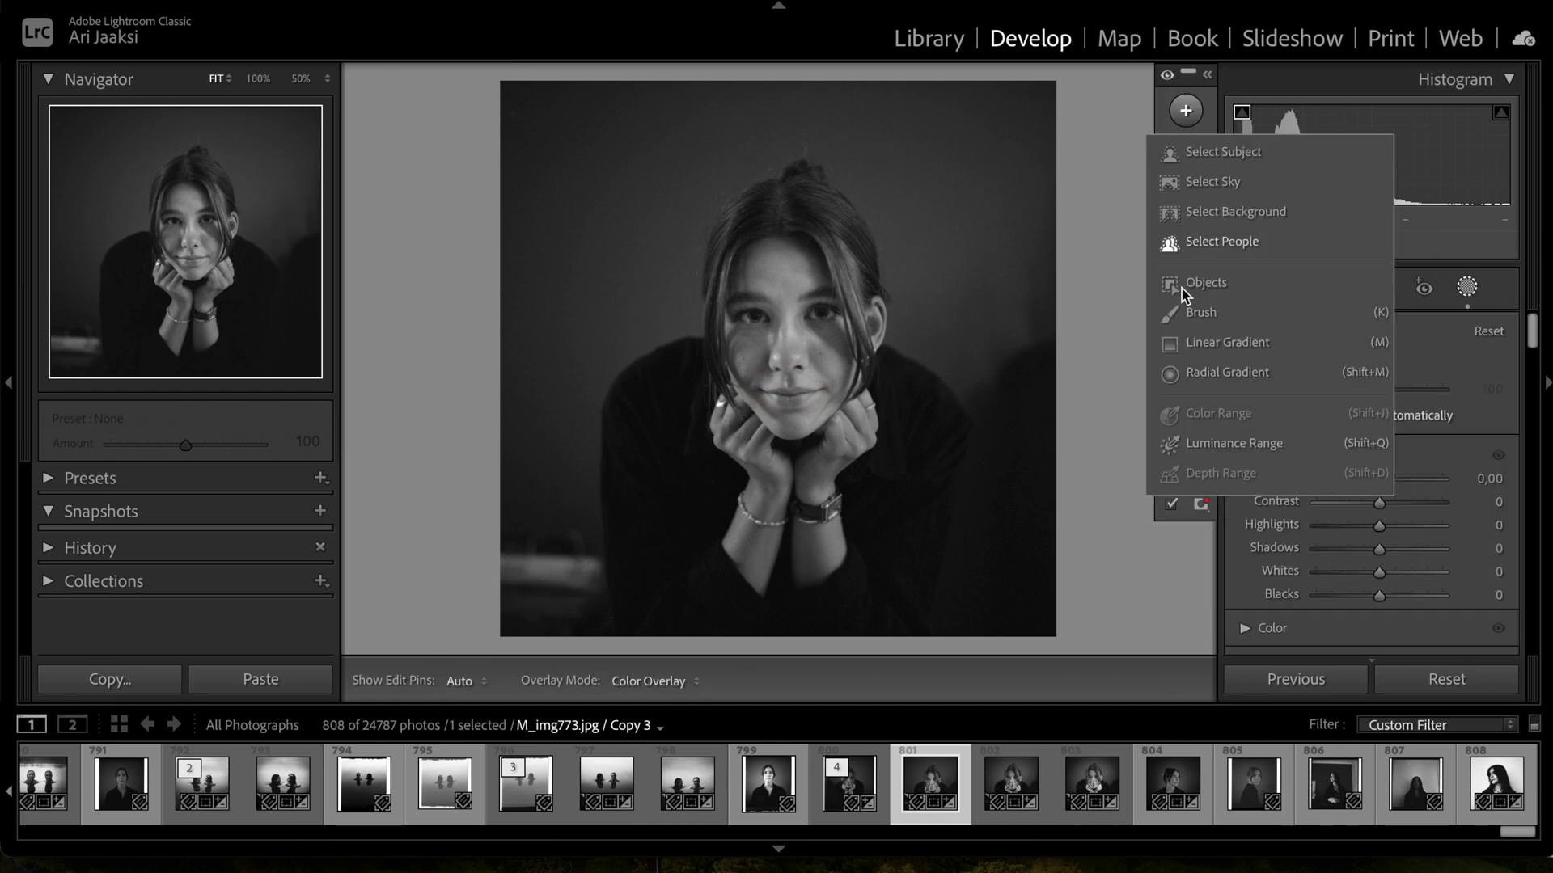
{"action": "left_click", "coordinate": [1181, 372]}
{"action": "left_click_drag", "start_coordinate": [543, 572], "coordinate": [632, 604]}
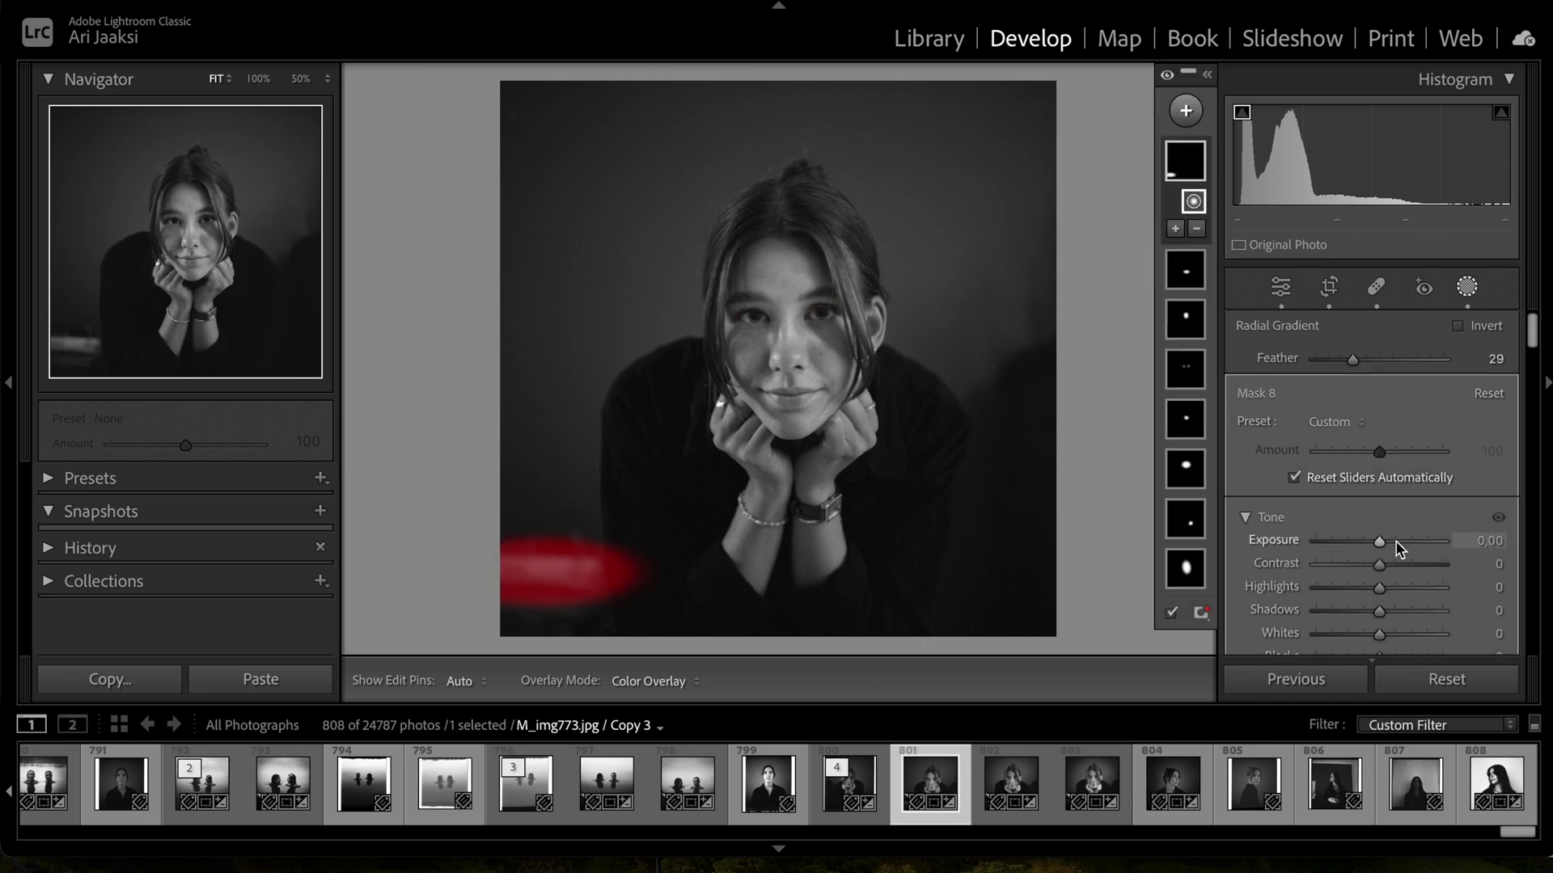
{"action": "left_click_drag", "start_coordinate": [1381, 546], "coordinate": [1348, 537]}
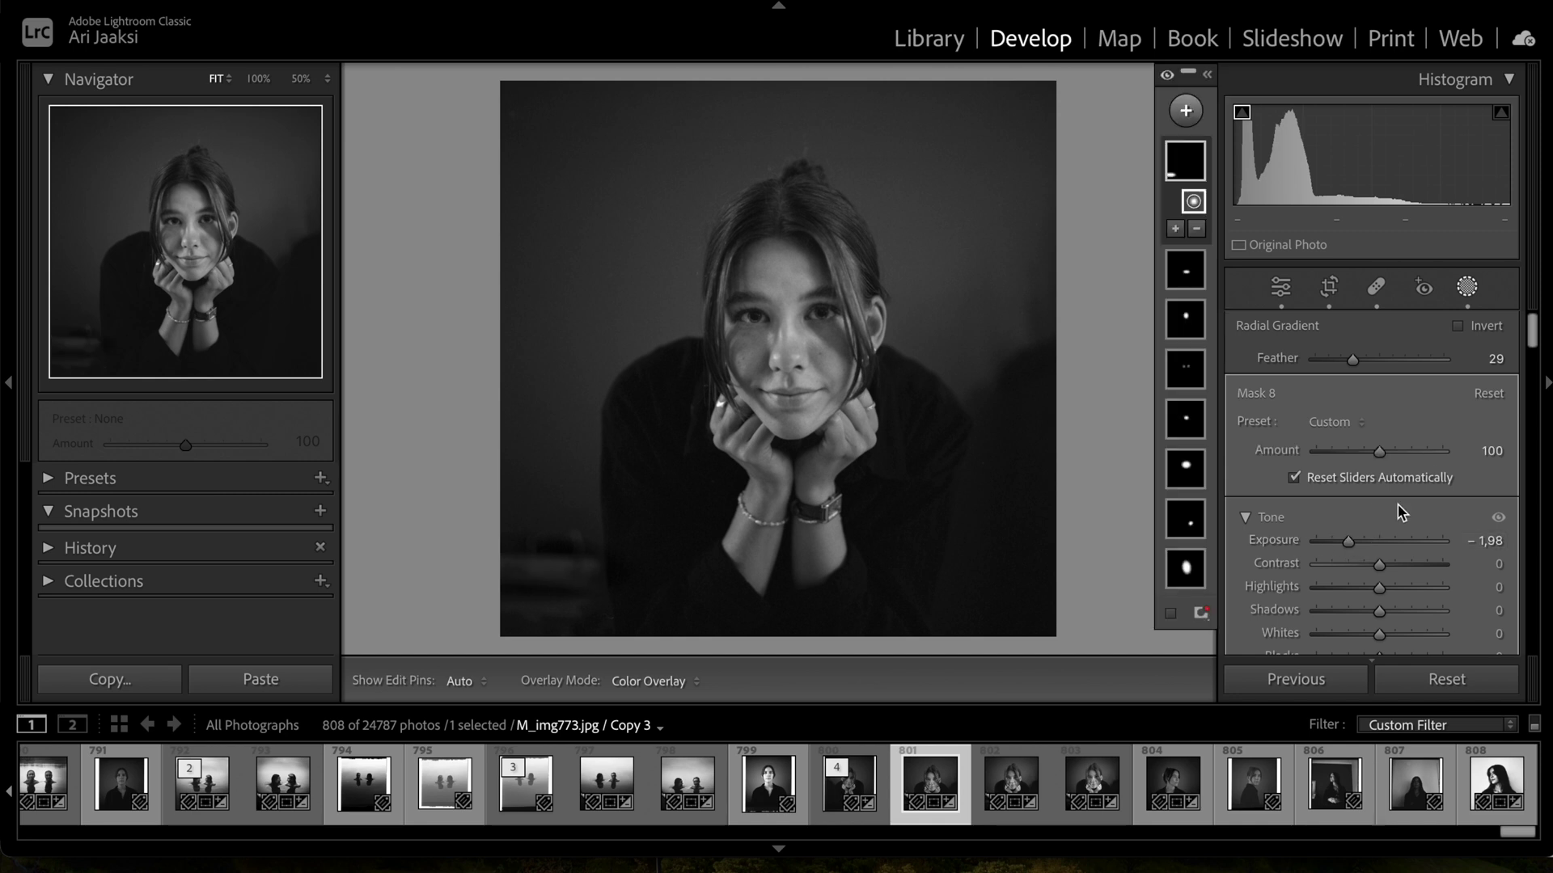
{"action": "left_click", "coordinate": [1467, 290]}
Set the post-crop vignetting amount to -38 and compare the edited copy with the original scan.
{"action": "scroll", "coordinate": [1373, 501], "scroll_direction": "down", "scroll_amount": 10}
{"action": "scroll", "coordinate": [1366, 531], "scroll_direction": "down", "scroll_amount": 5}
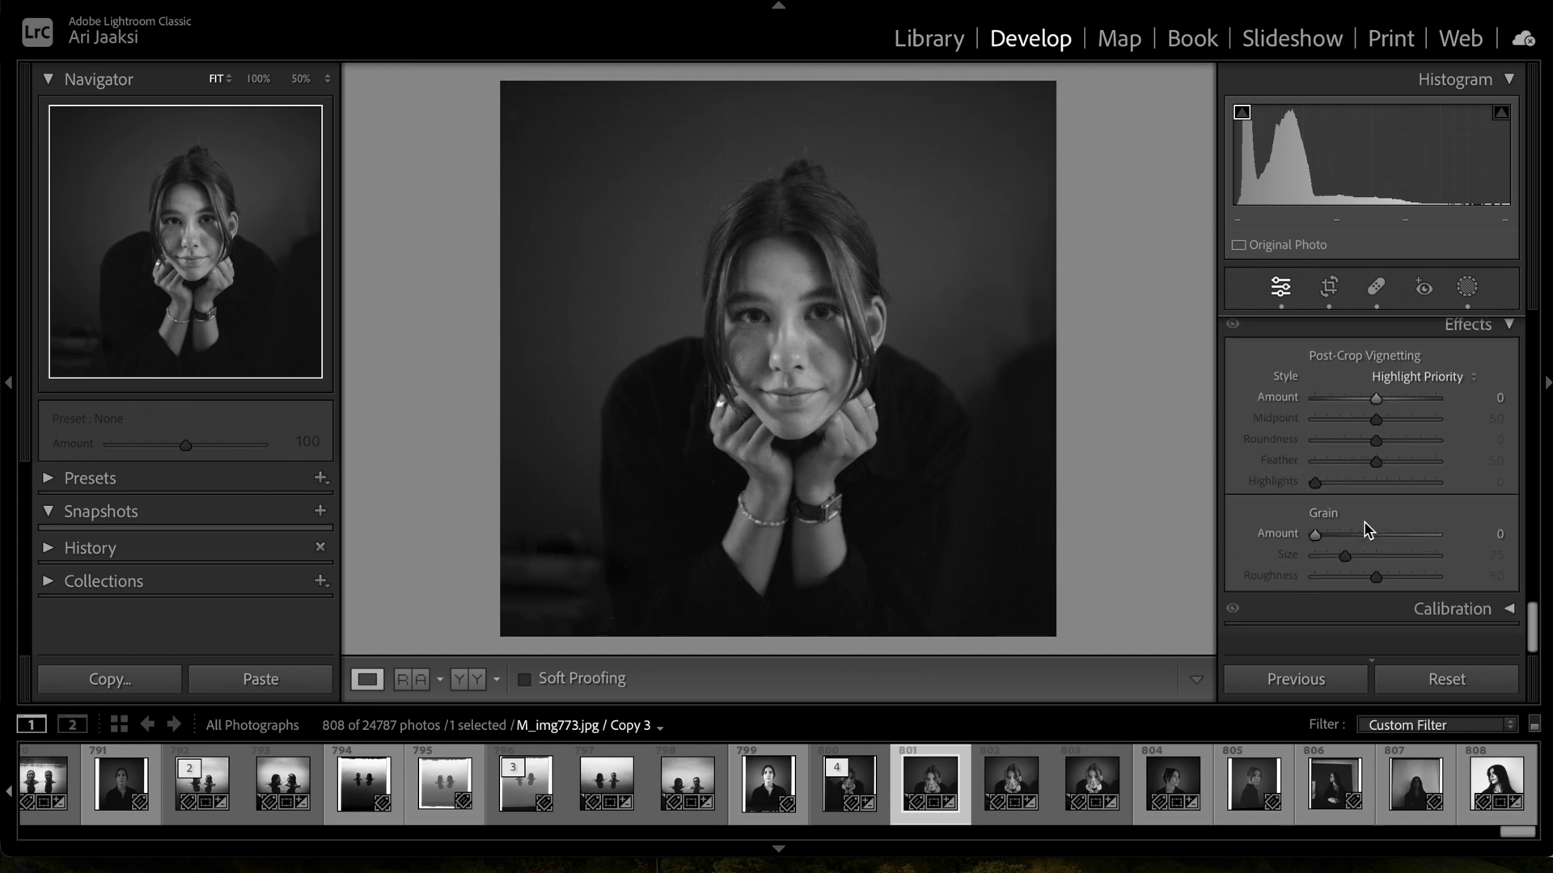
{"action": "left_click_drag", "start_coordinate": [1377, 420], "coordinate": [1352, 421]}
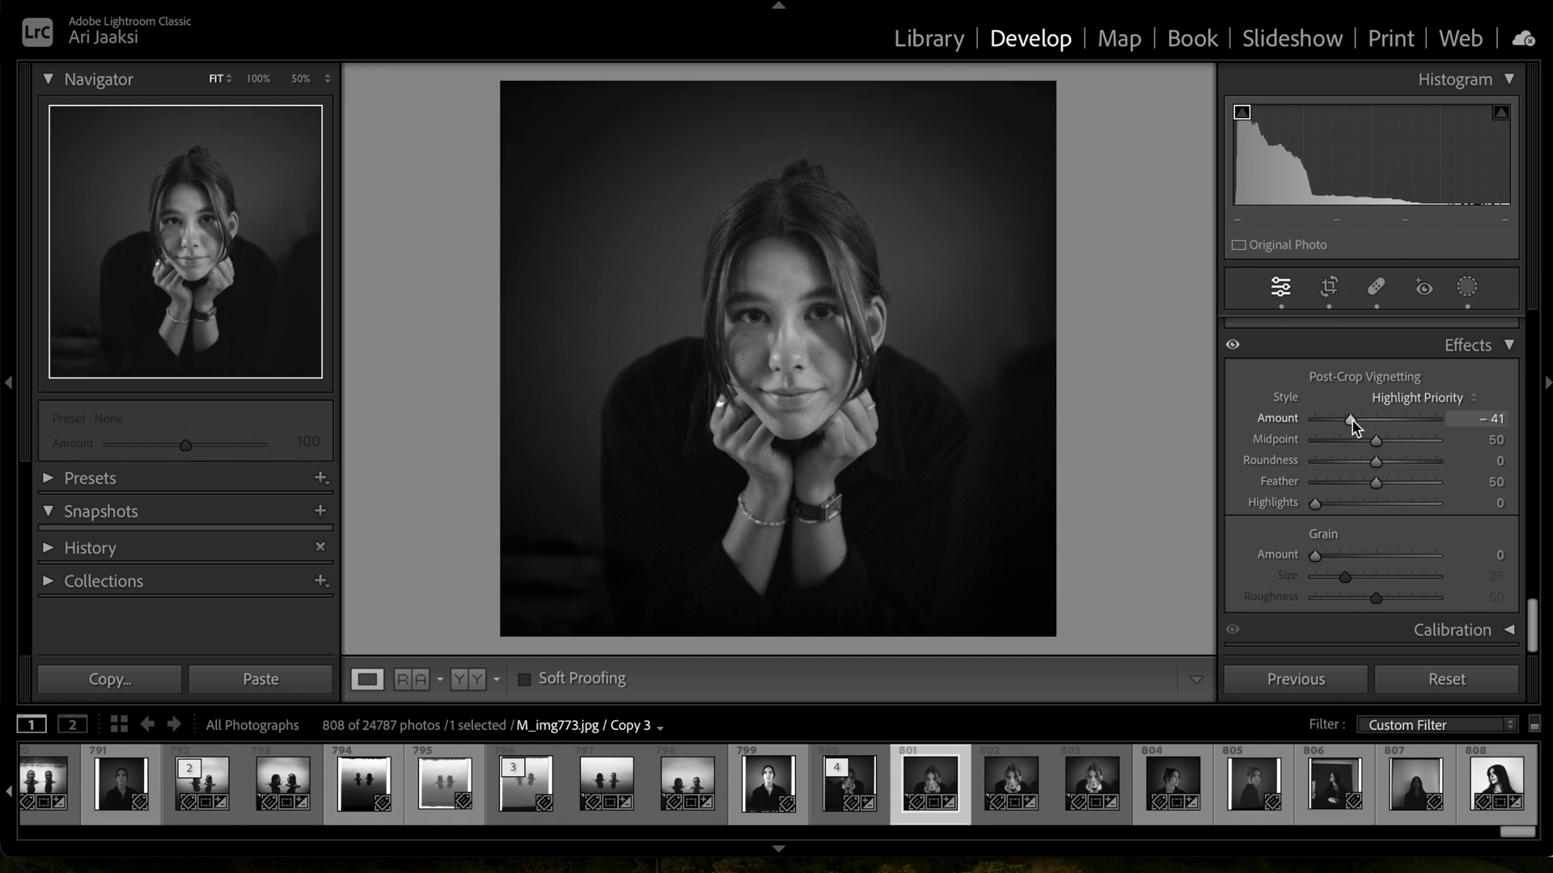
{"action": "left_click_drag", "start_coordinate": [1352, 420], "coordinate": [1356, 427]}
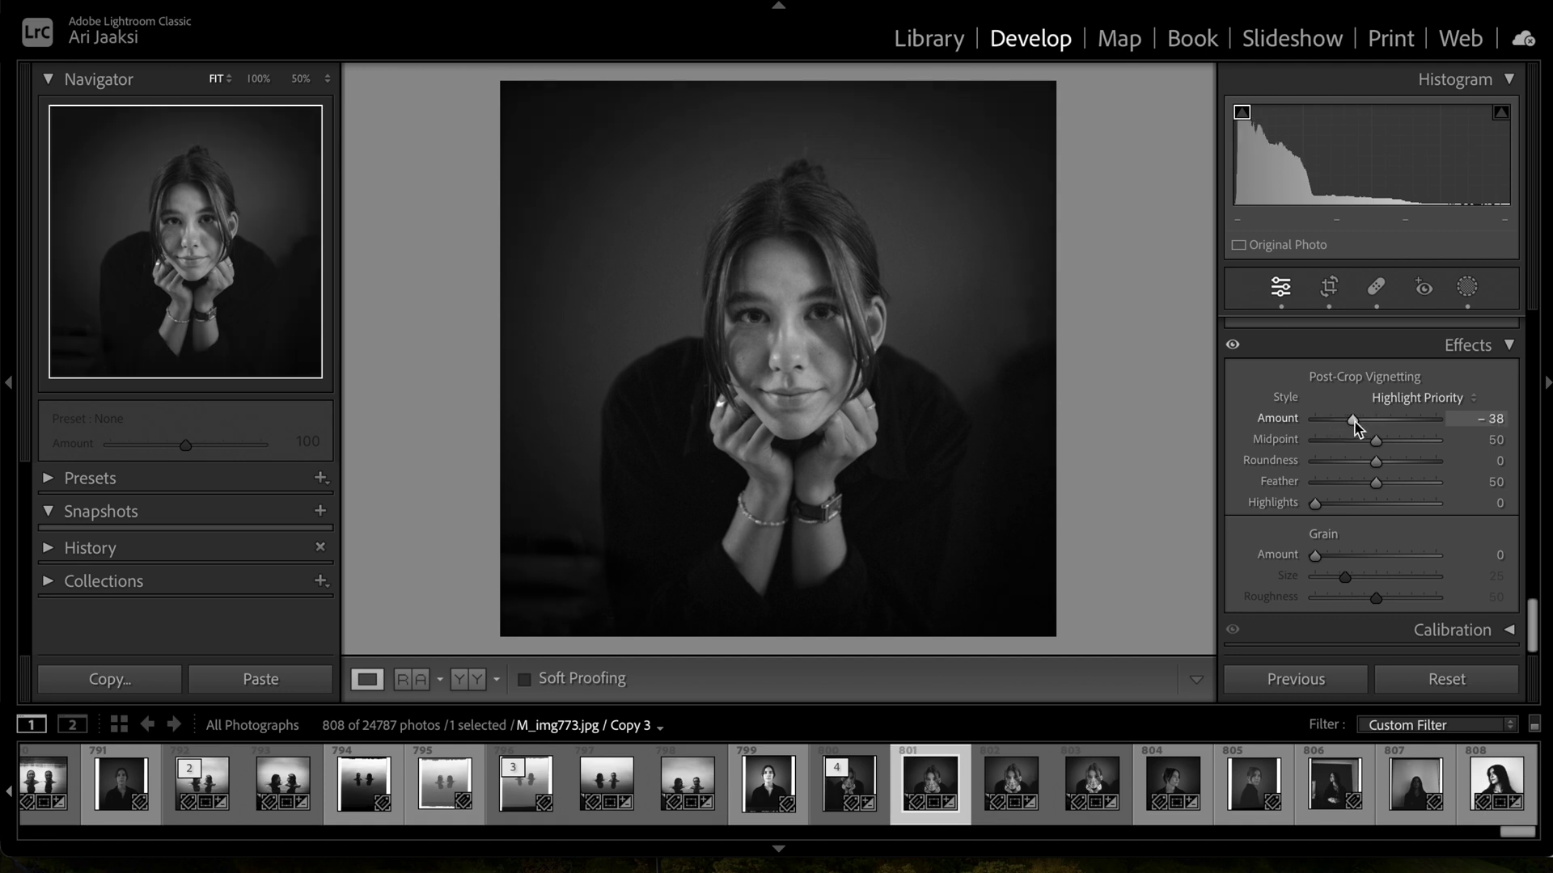
{"action": "key", "text": "Left"}
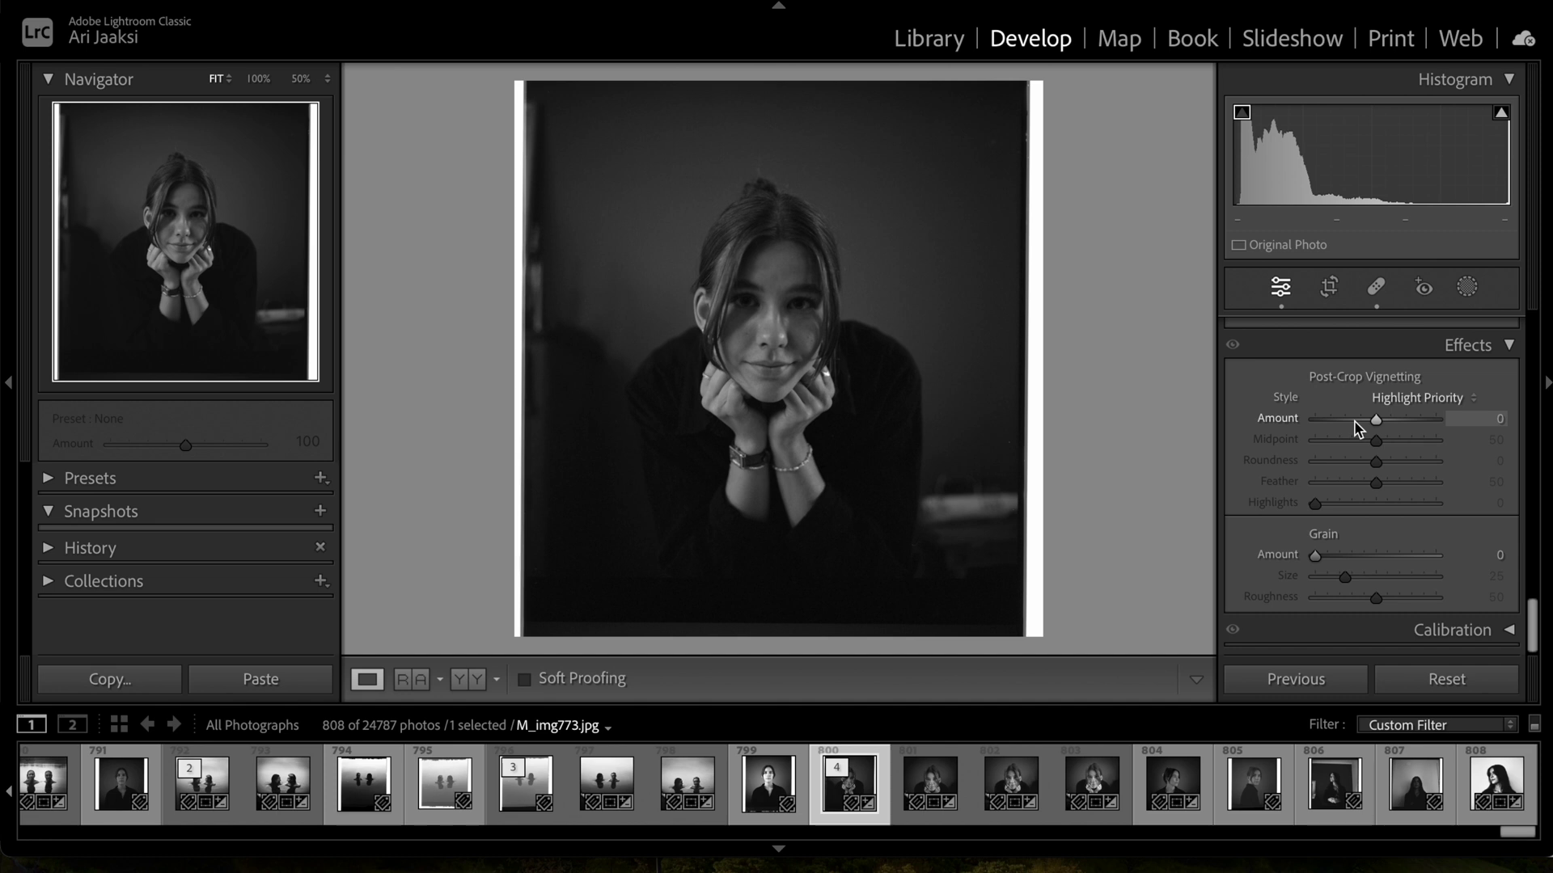
{"action": "key", "text": "Right"}
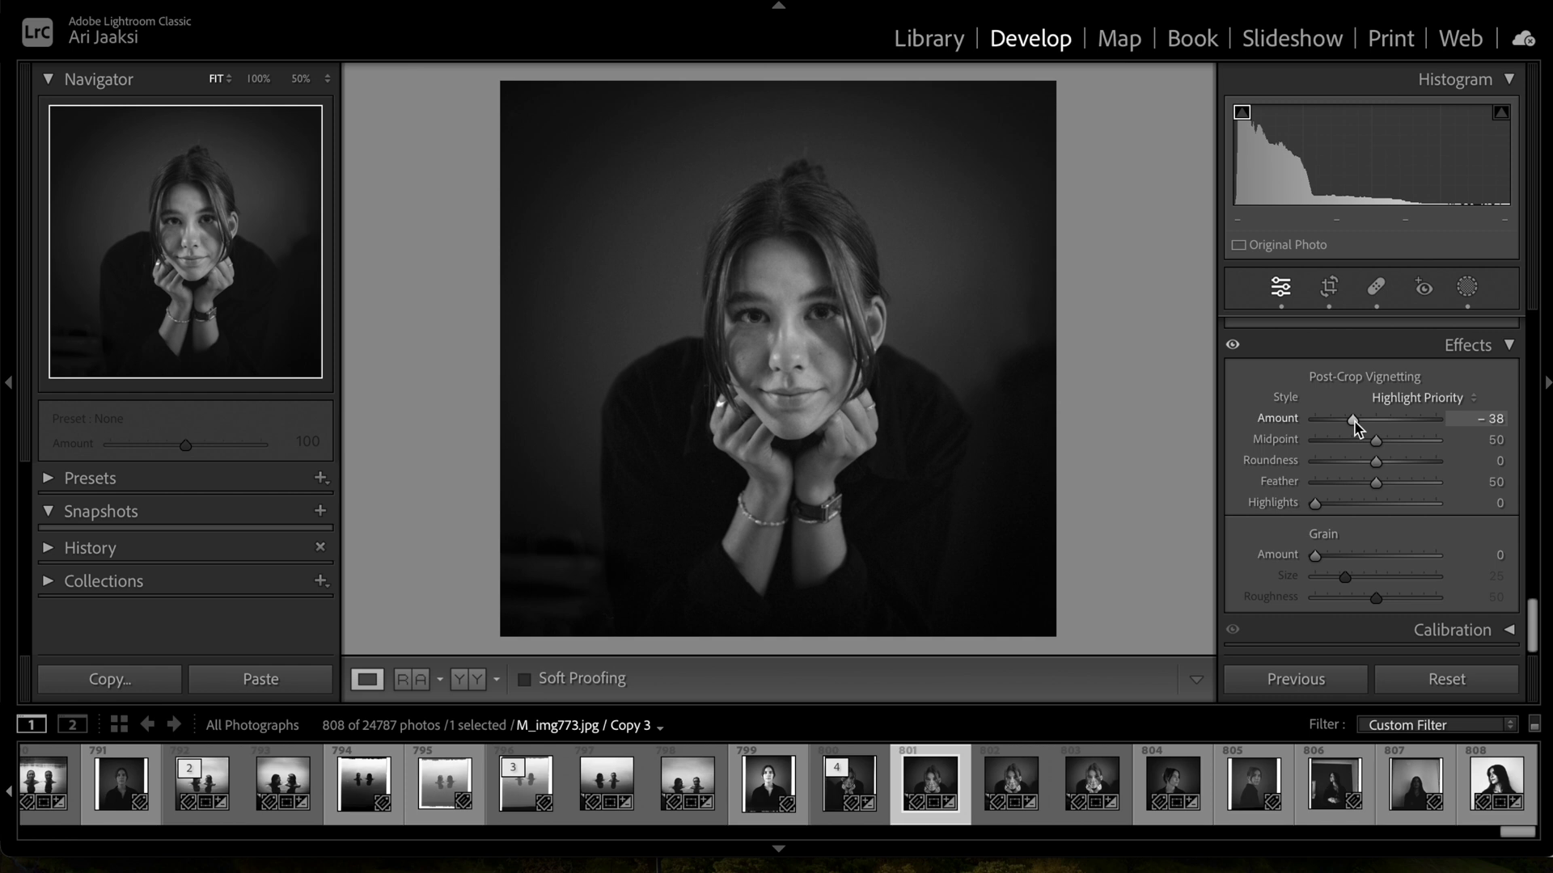
{"action": "key", "text": "Left"}
{"action": "key", "text": "Right"}
Brighten the eye and cheek on the photo's left side with a tall feather 29 radial mask at exposure 0.48.
{"action": "left_click", "coordinate": [1466, 287]}
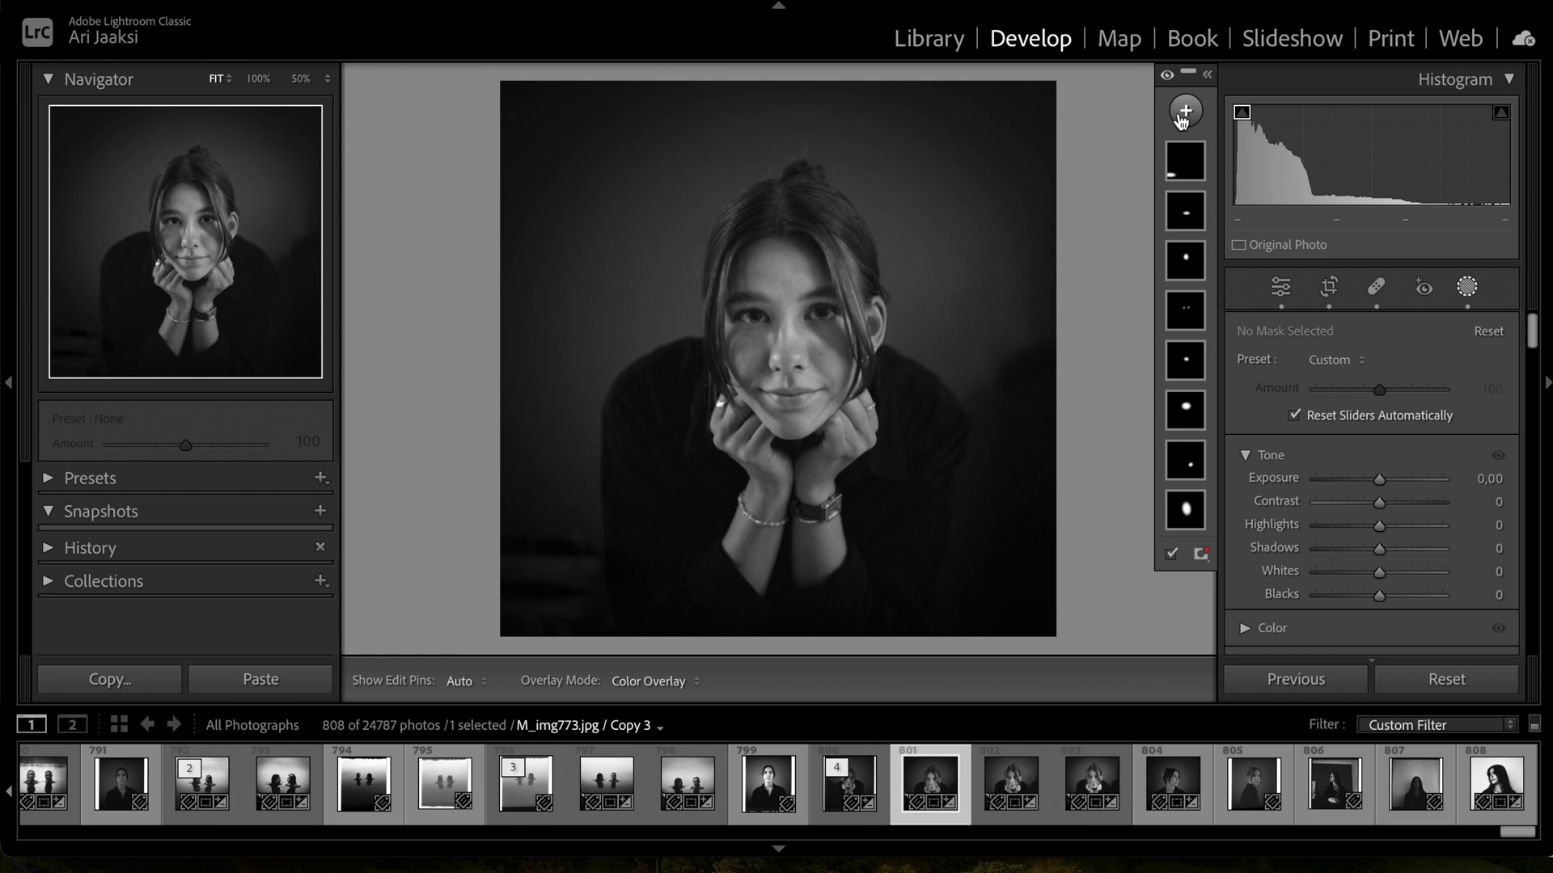
{"action": "left_click", "coordinate": [1185, 110]}
{"action": "left_click", "coordinate": [1208, 377]}
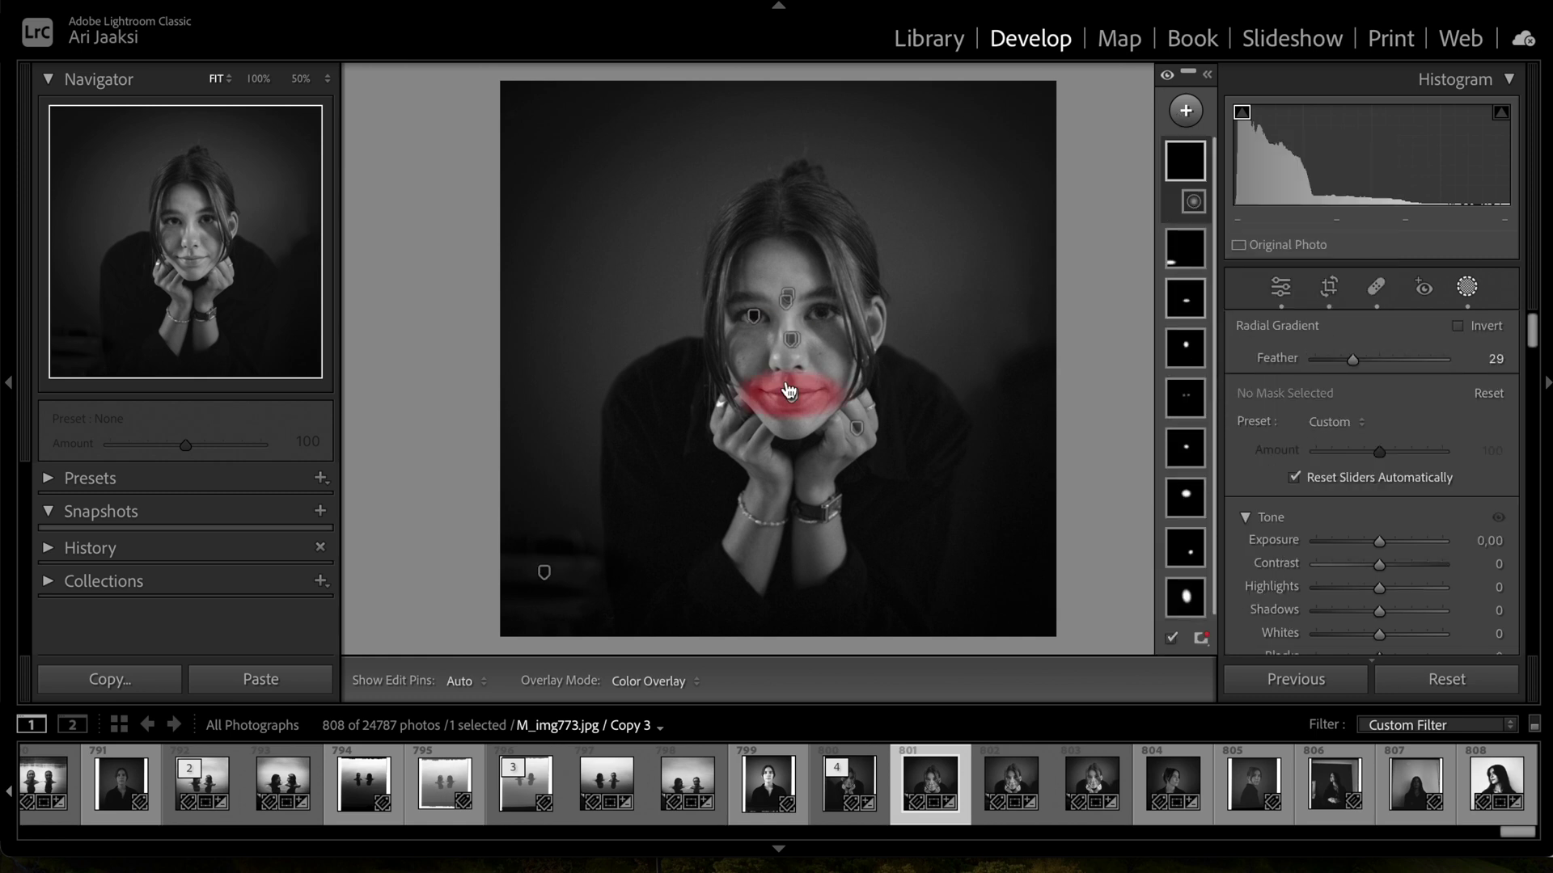
{"action": "left_click_drag", "start_coordinate": [742, 328], "coordinate": [766, 382]}
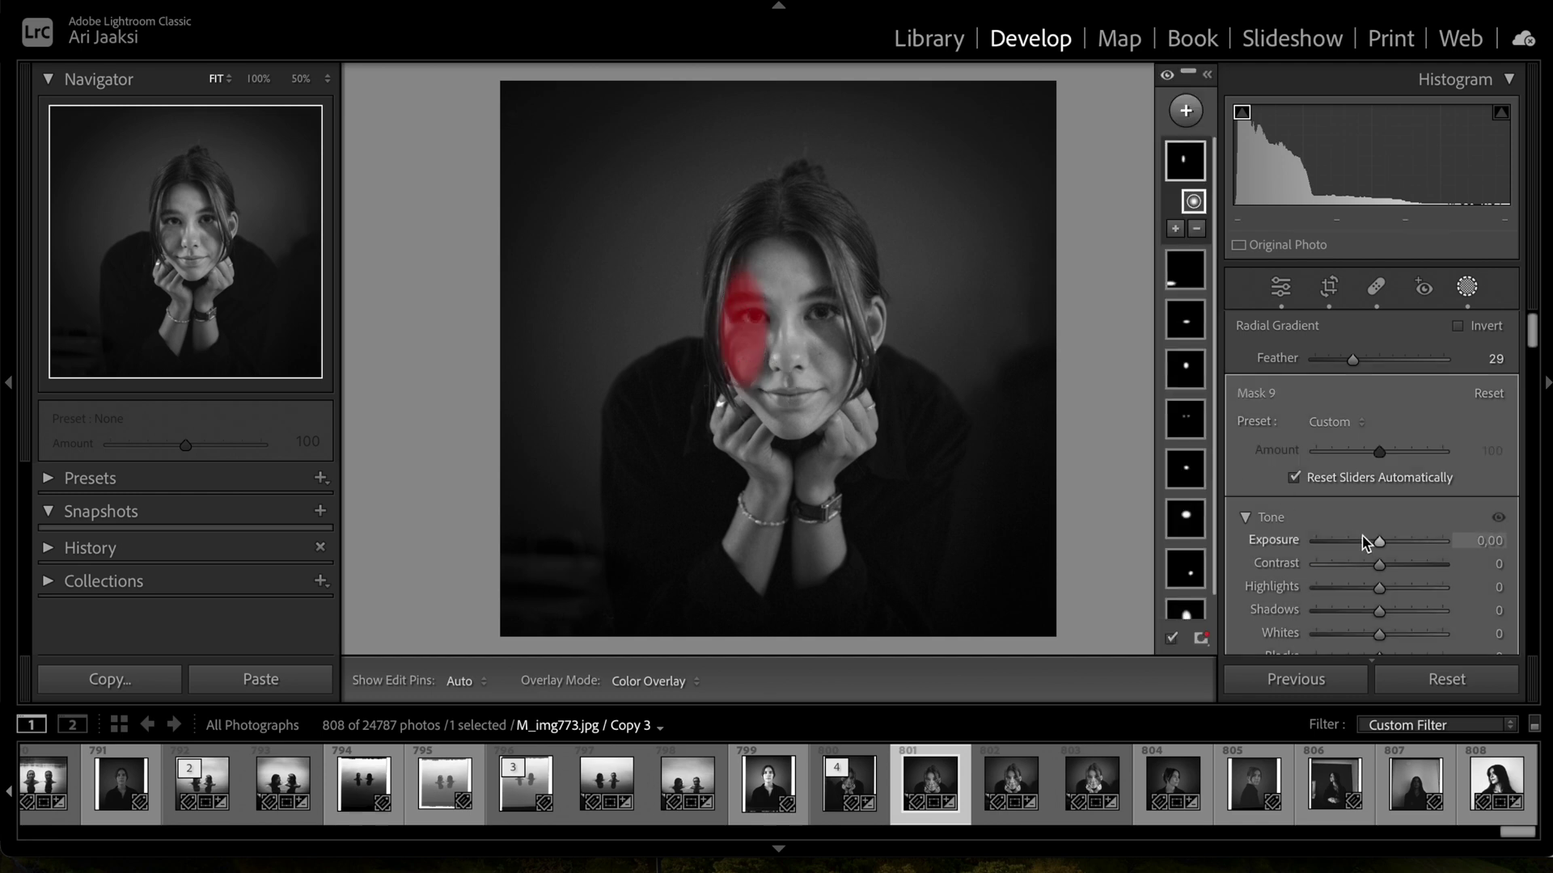
{"action": "left_click_drag", "start_coordinate": [1379, 545], "coordinate": [1385, 546]}
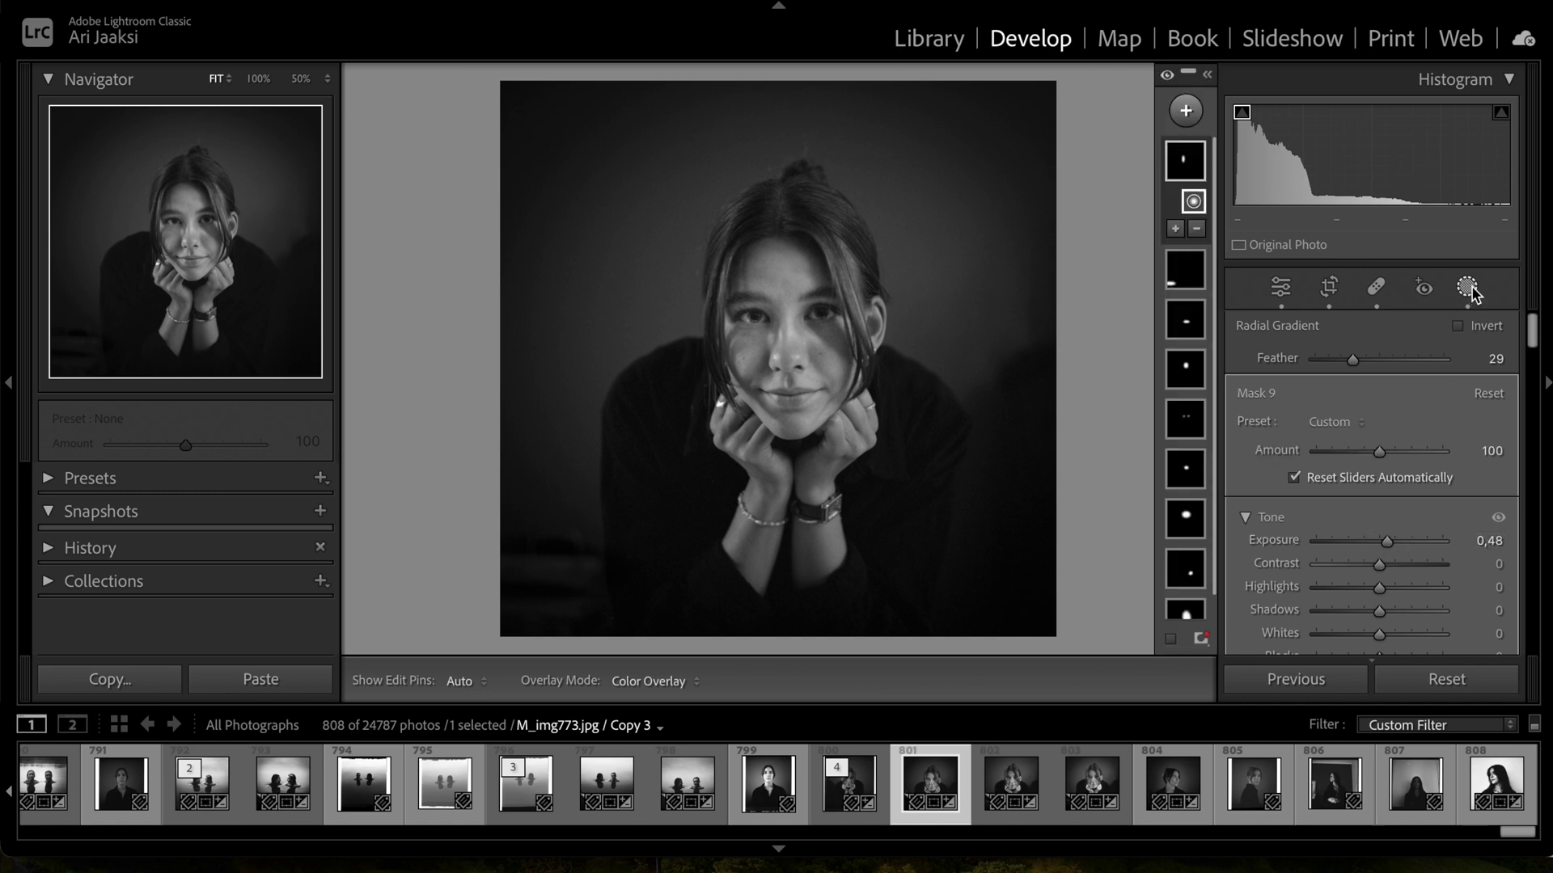
{"action": "left_click", "coordinate": [1468, 289]}
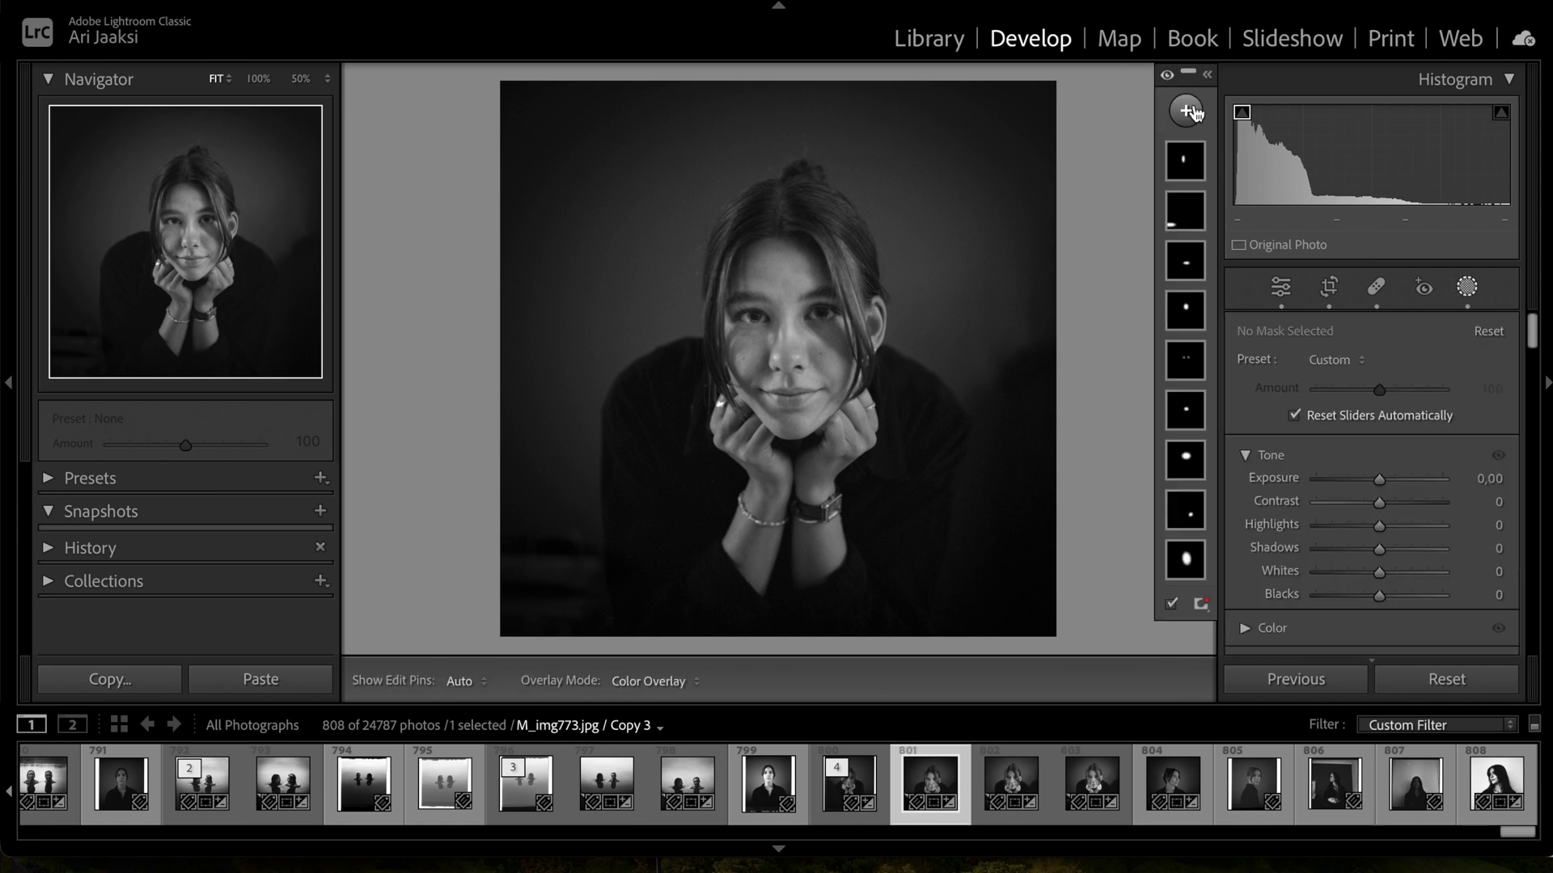
Brighten the eye and cheek on the photo's right side with a radial mask at exposure 0.29, and compare with the original scan.
{"action": "left_click", "coordinate": [1186, 111]}
{"action": "left_click", "coordinate": [1217, 373]}
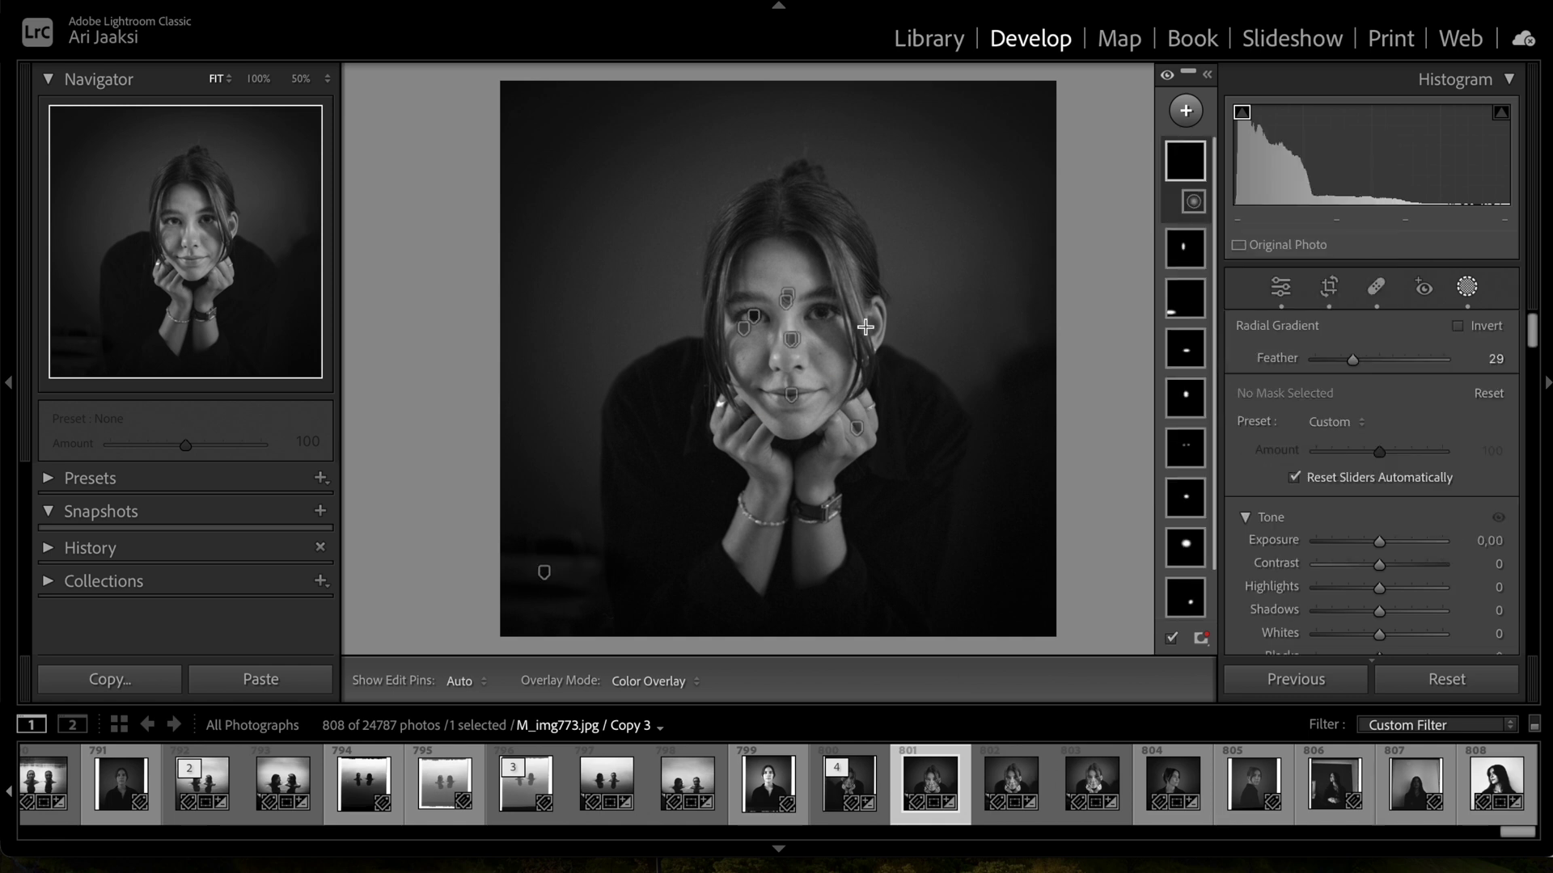
{"action": "left_click_drag", "start_coordinate": [822, 317], "coordinate": [841, 373]}
{"action": "left_click_drag", "start_coordinate": [1380, 542], "coordinate": [1385, 543]}
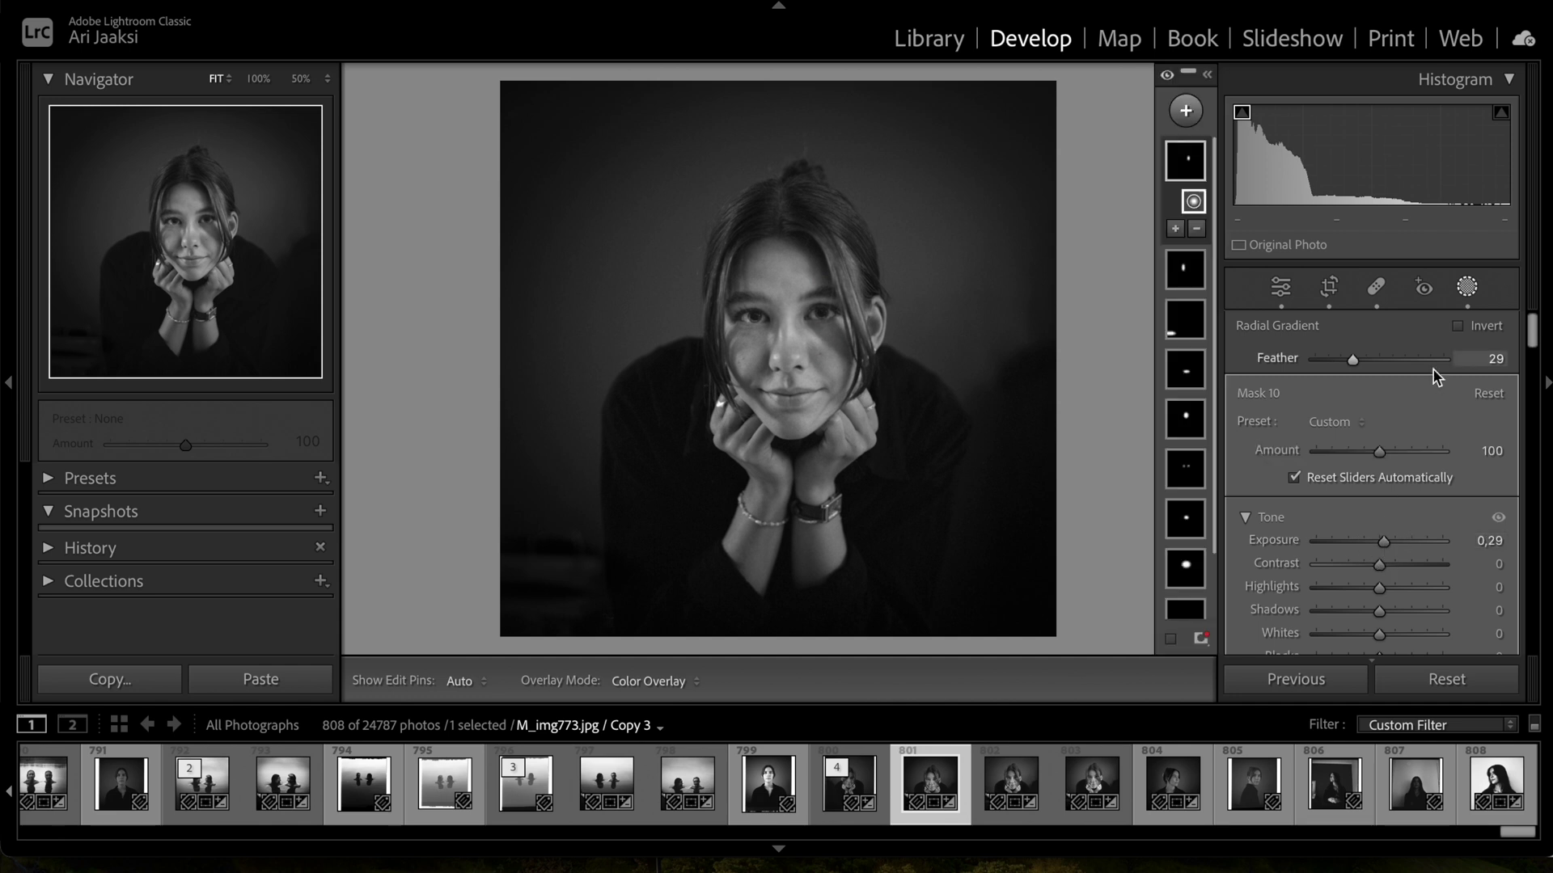
{"action": "left_click", "coordinate": [1468, 296]}
{"action": "key", "text": "Left"}
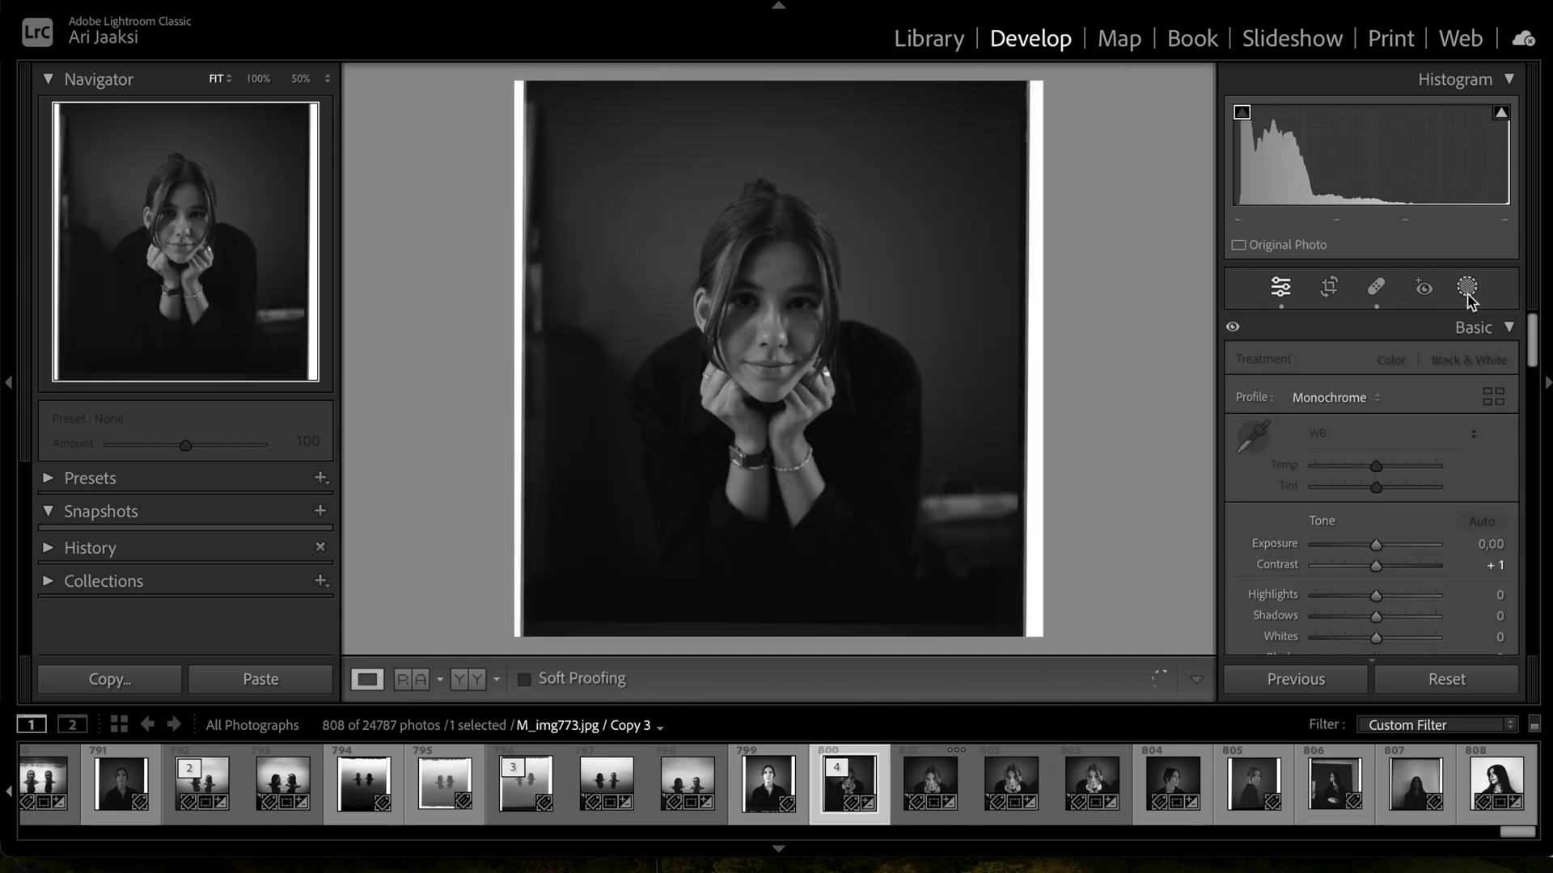
{"action": "key", "text": "Right"}
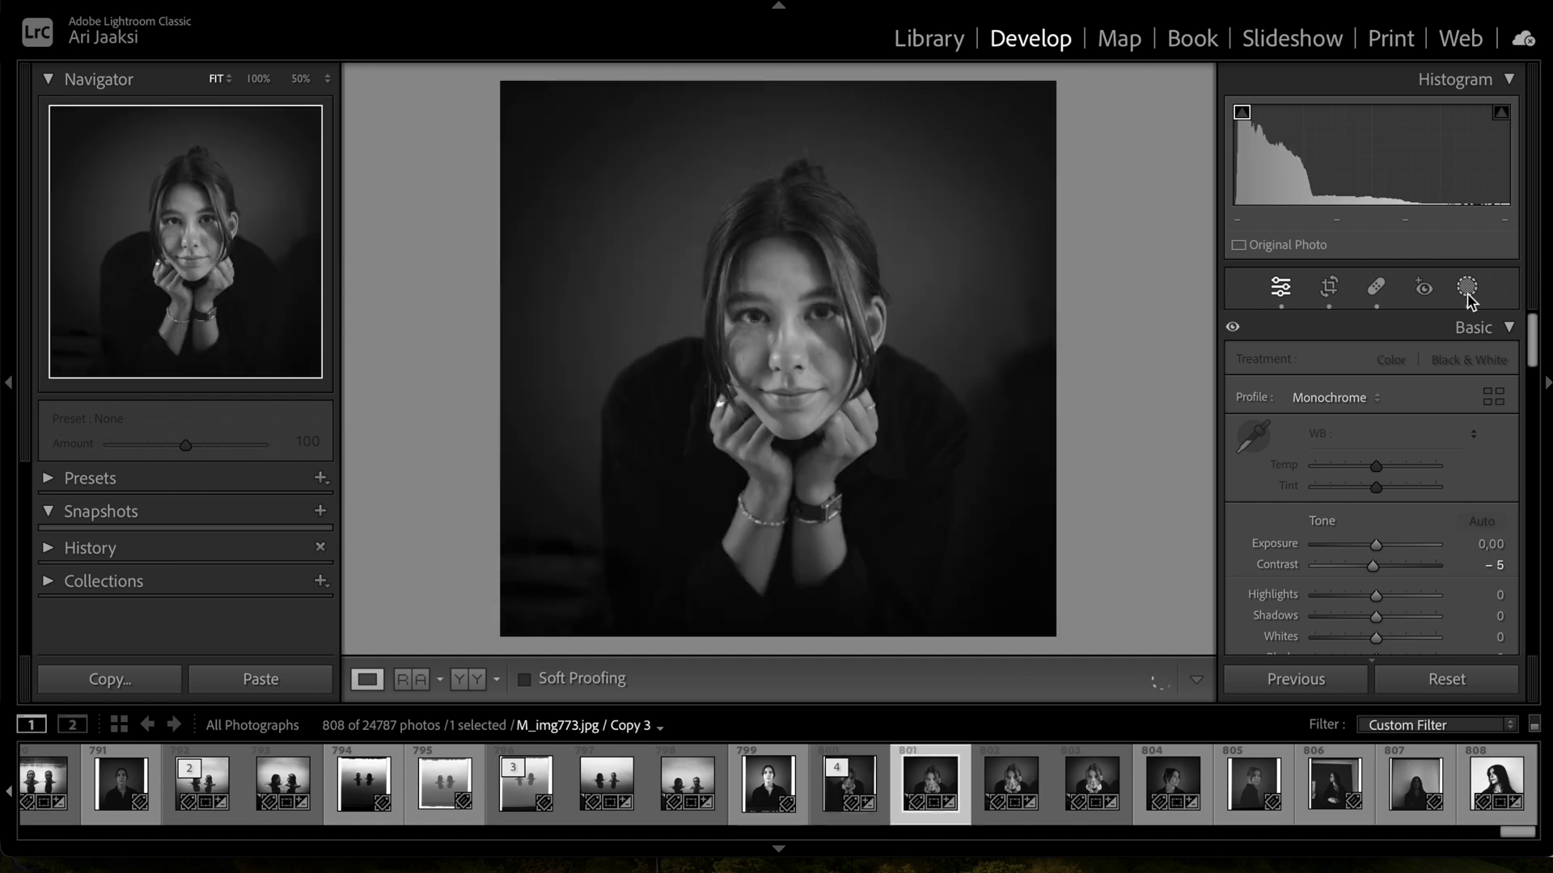
{"action": "key", "text": "Left"}
{"action": "key", "text": "Right"}
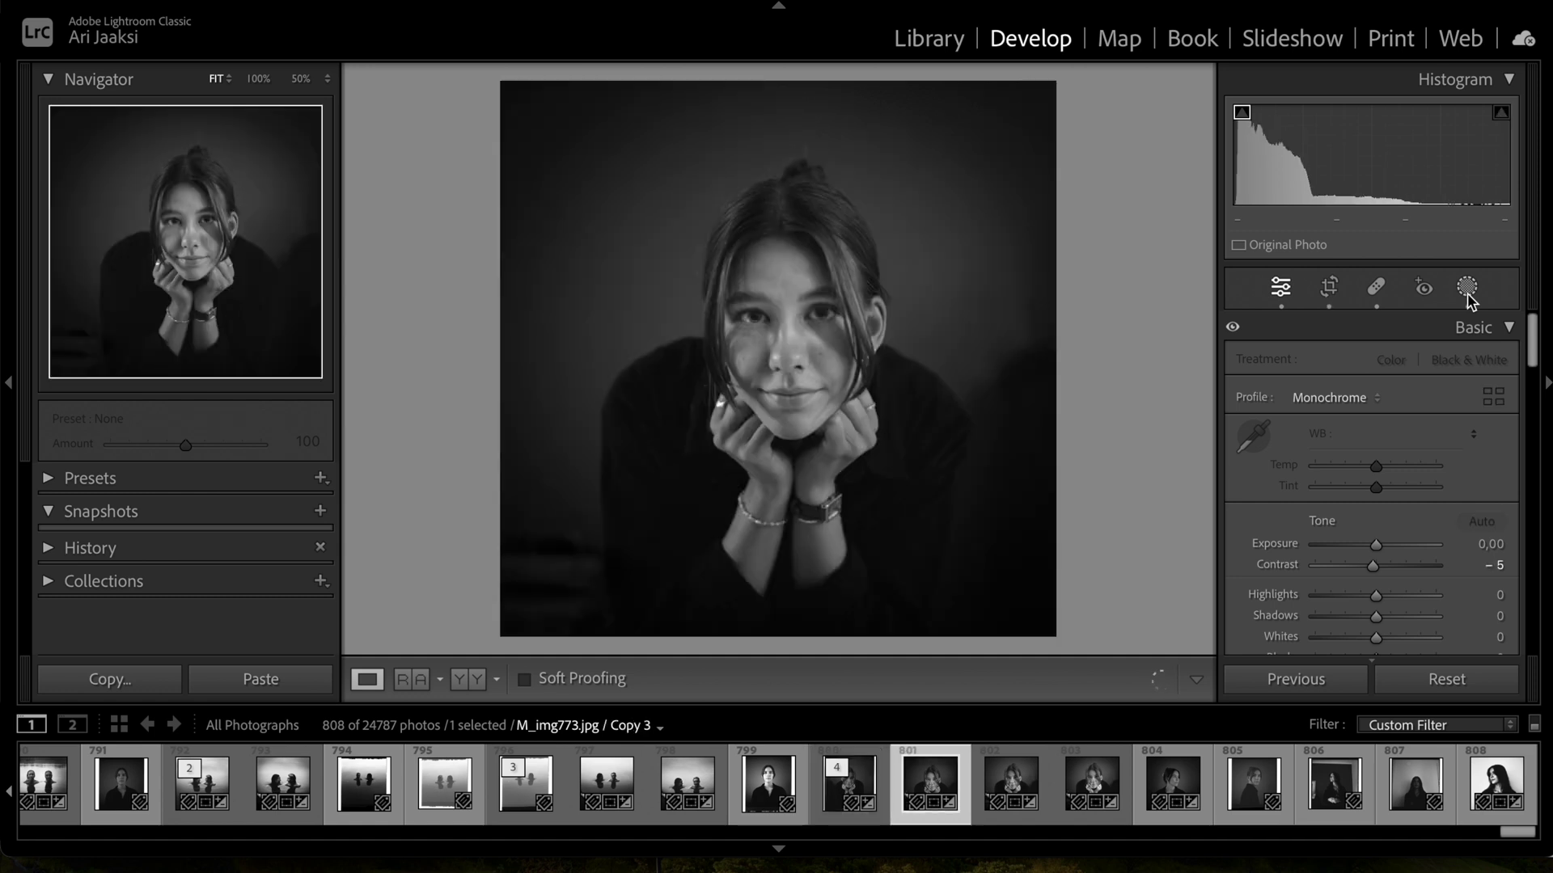